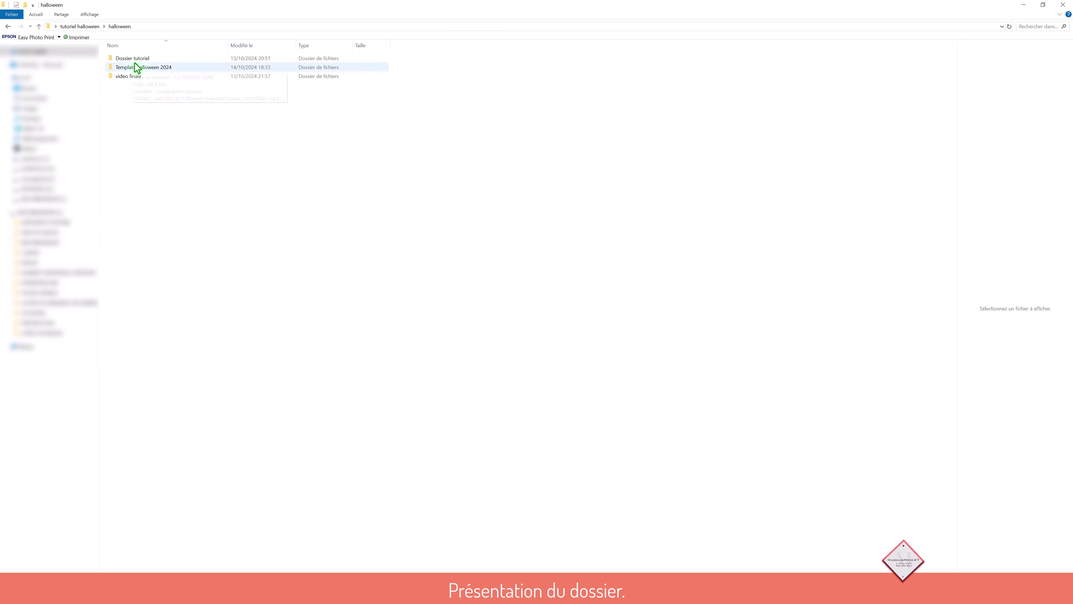
- Look at the subfolders inside the Dossier tutoriel folder and return to the halloween folder
mouse_move(136, 62)
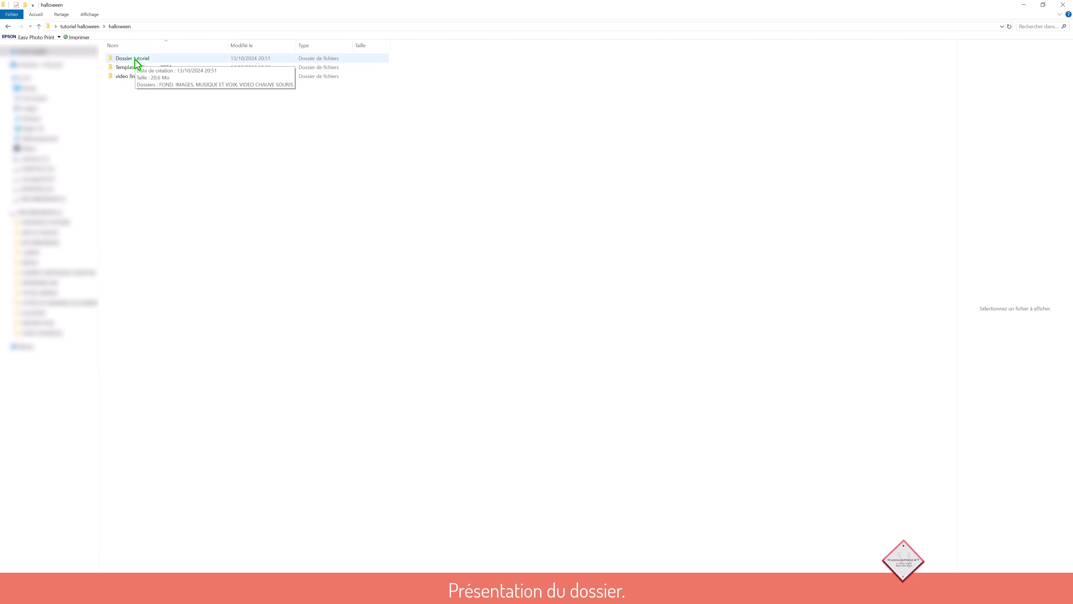
double_click(136, 62)
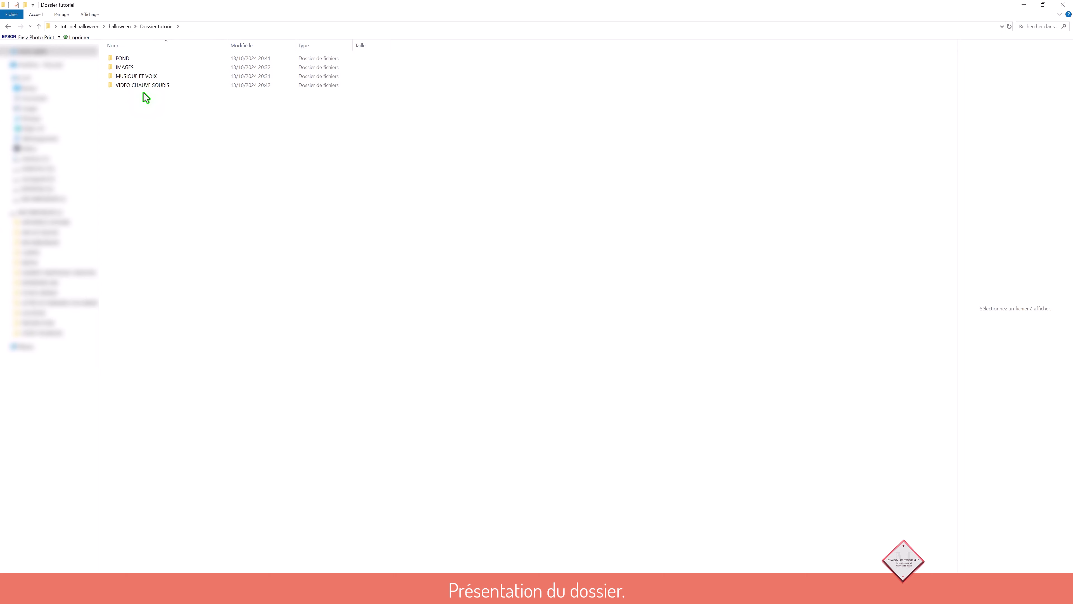
key("alt+Left")
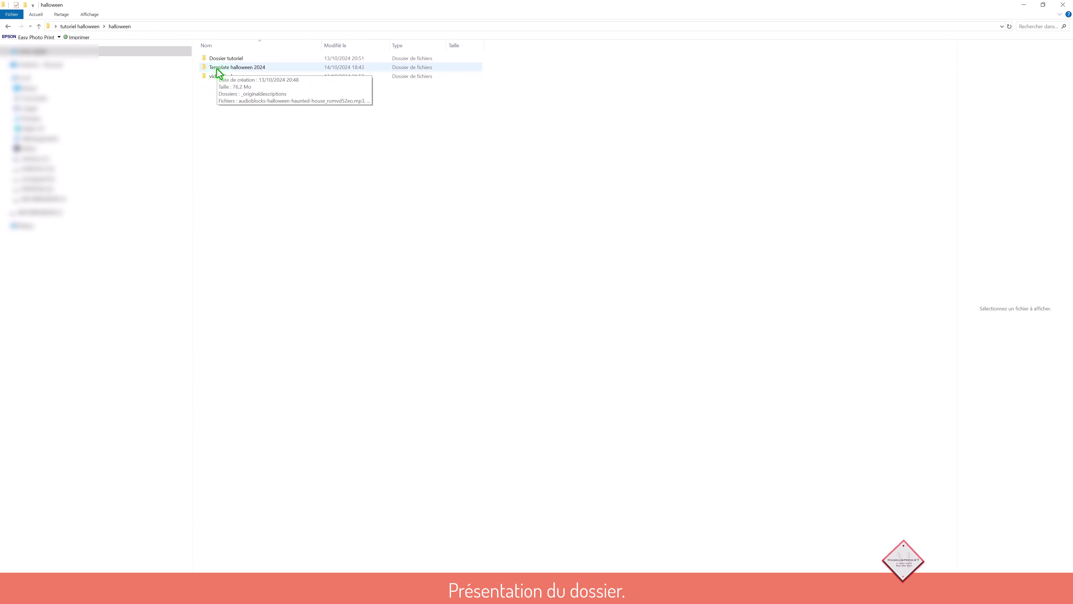
- Open the HALLOWEEN 2024.MVP project from the Template halloween 2024 folder and move the playhead back to the title scene
double_click(217, 69)
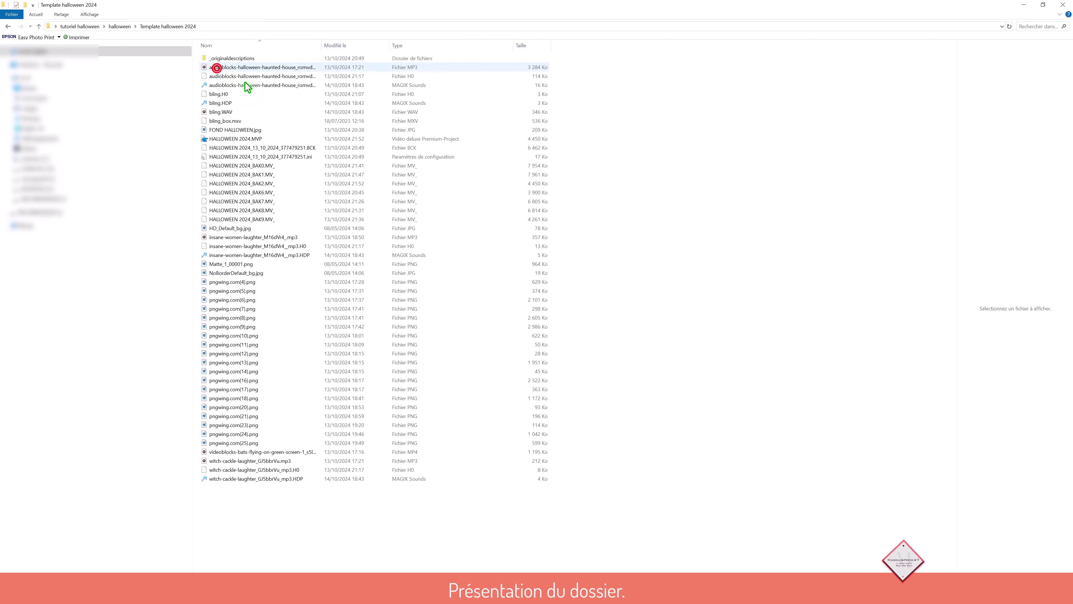
double_click(244, 143)
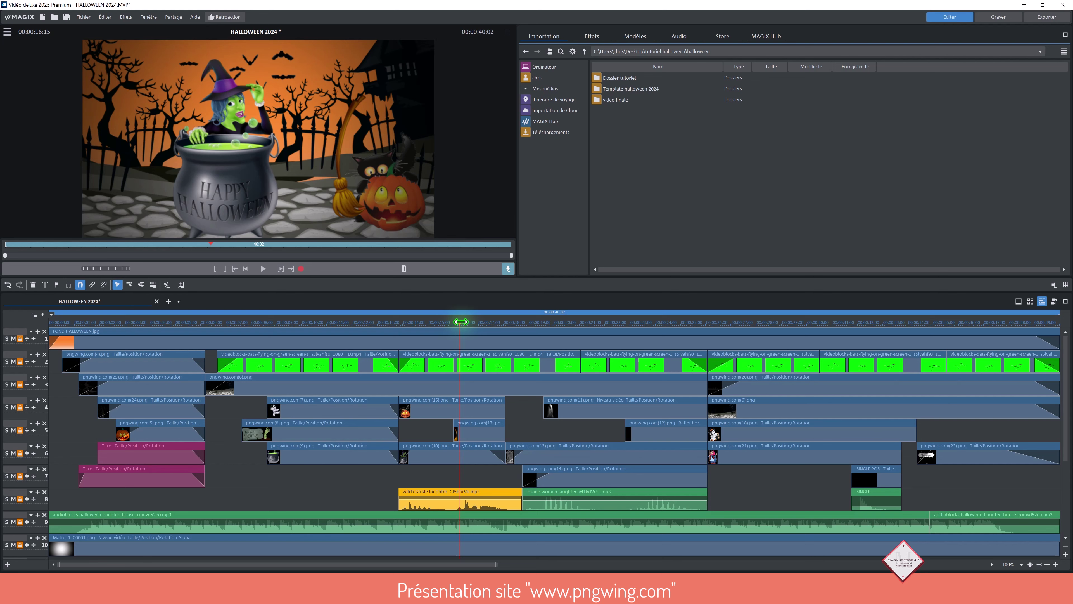
left_click_drag(461, 321, 172, 322)
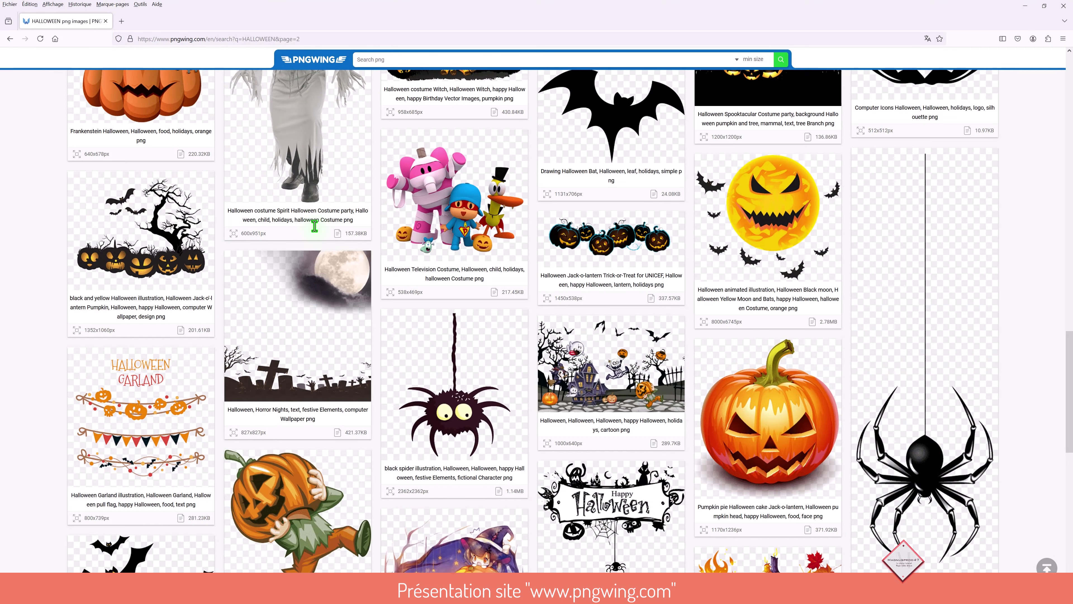
- In the browser, look through the HALLOWEEN images on PNGWing and go to the next page of results
scroll(356, 287, "down", 5)
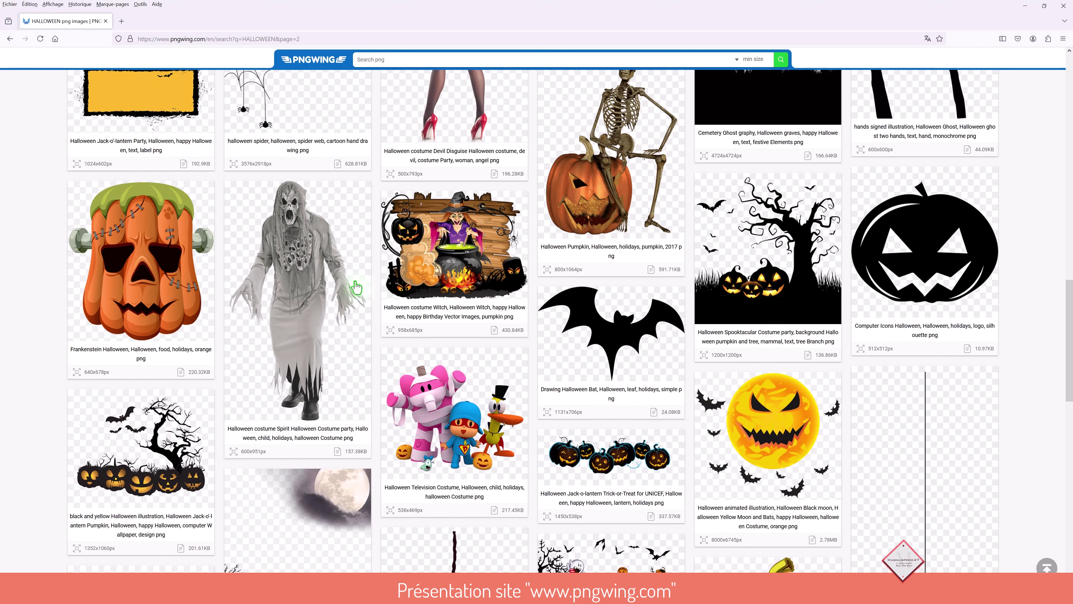
scroll(356, 288, "up", 10)
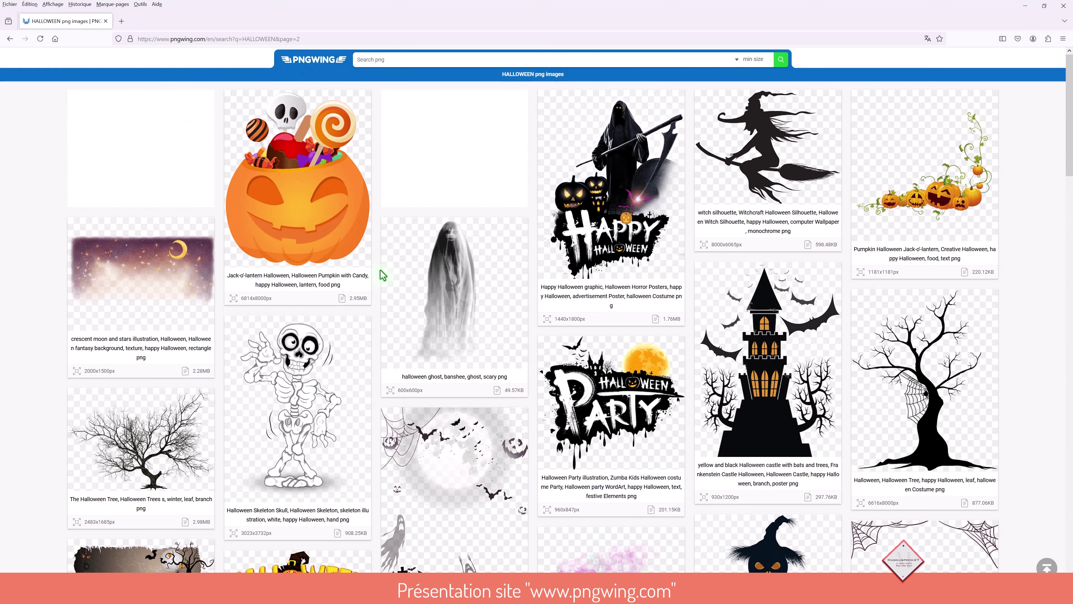
scroll(655, 276, "down", 10)
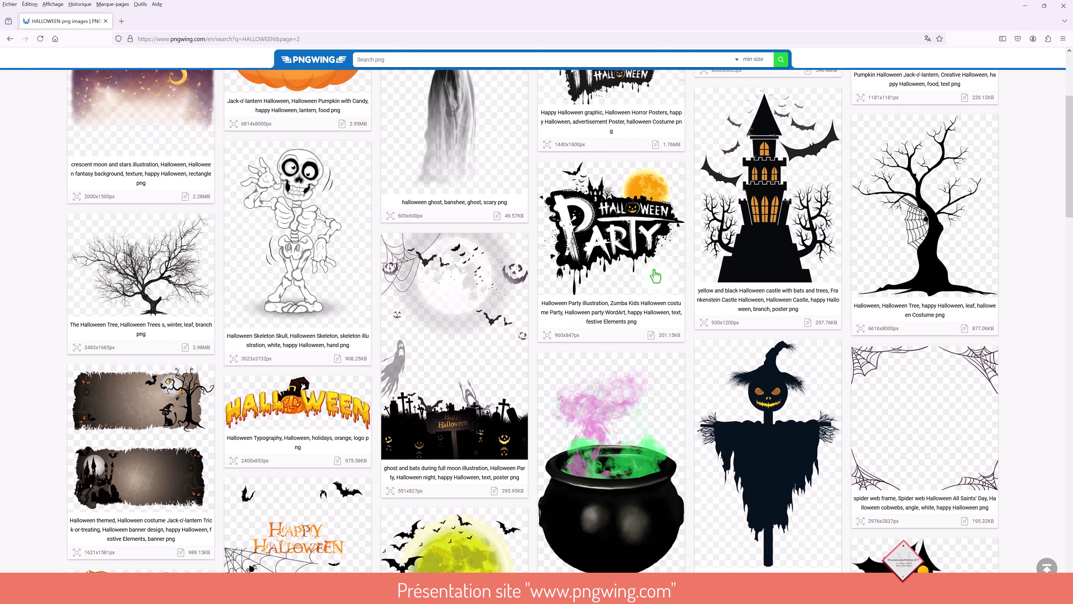
scroll(655, 276, "down", 15)
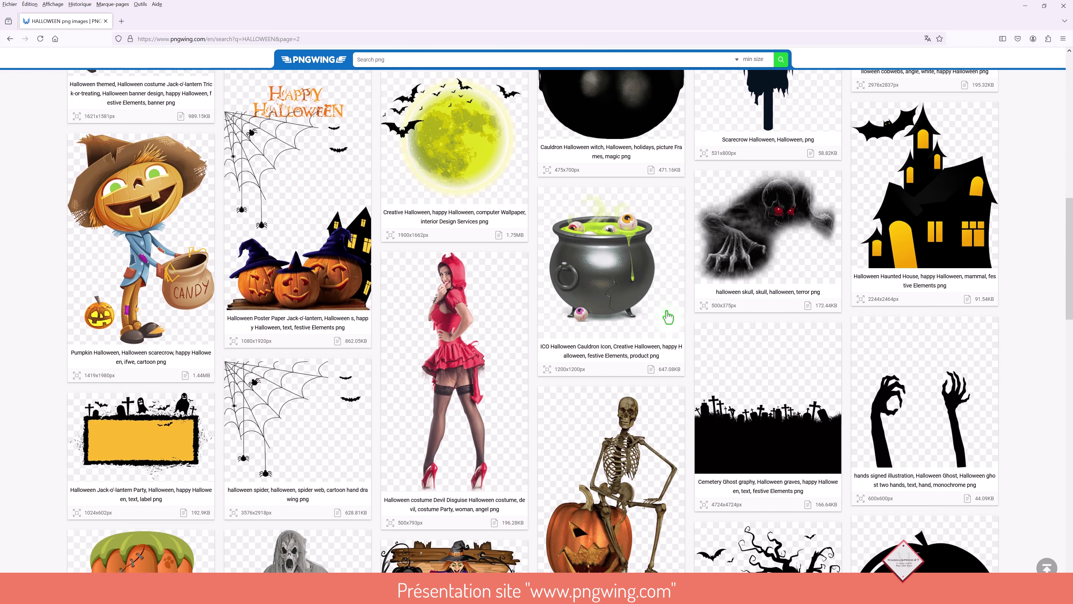
scroll(668, 318, "down", 12)
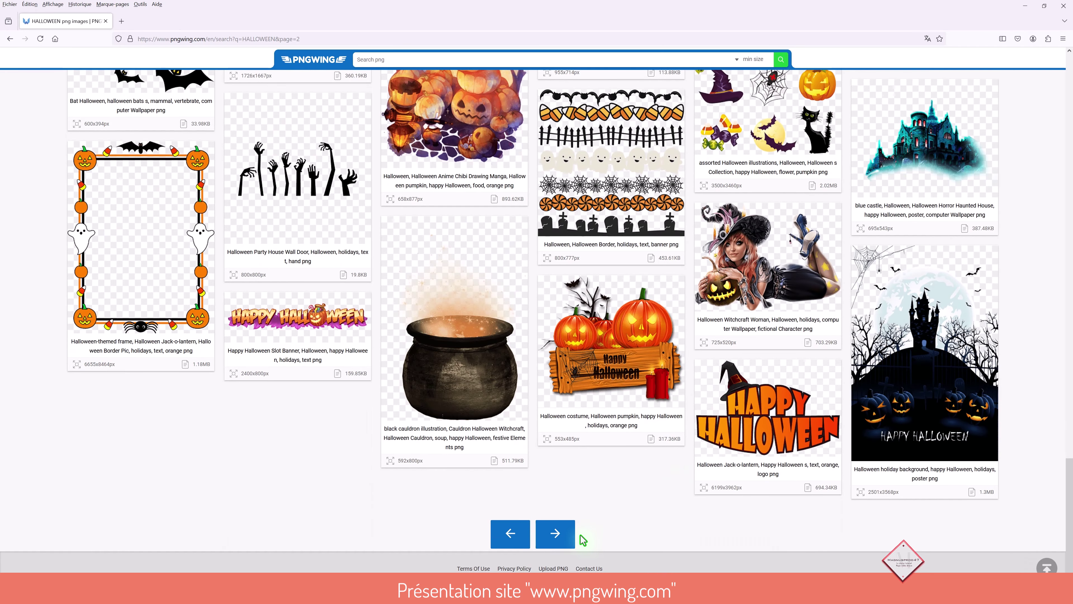
left_click(569, 539)
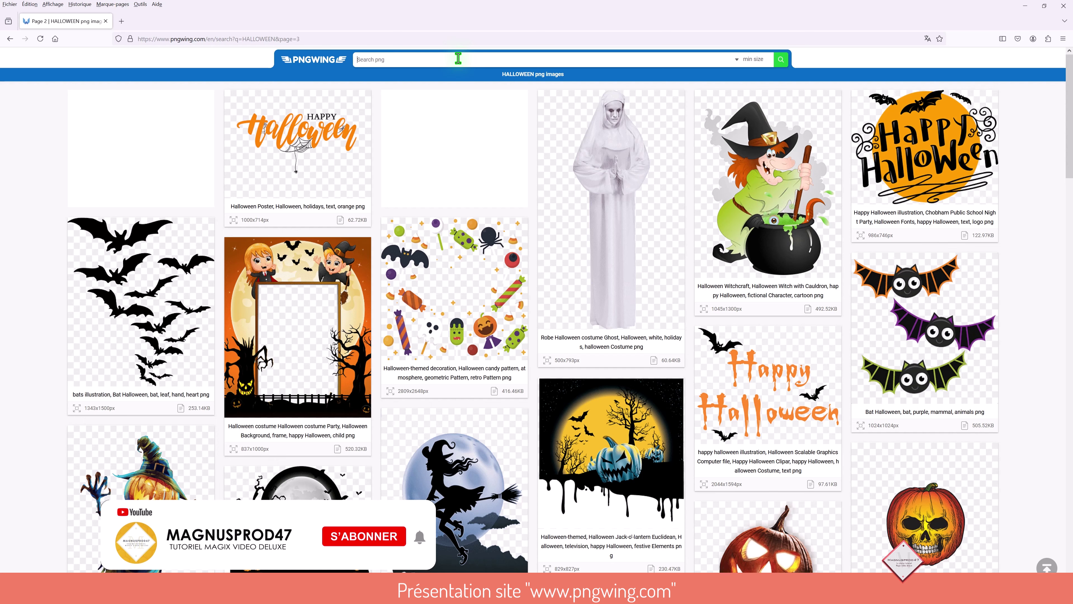
- Search PNGWing for LOGO and look through the images
key("Return")
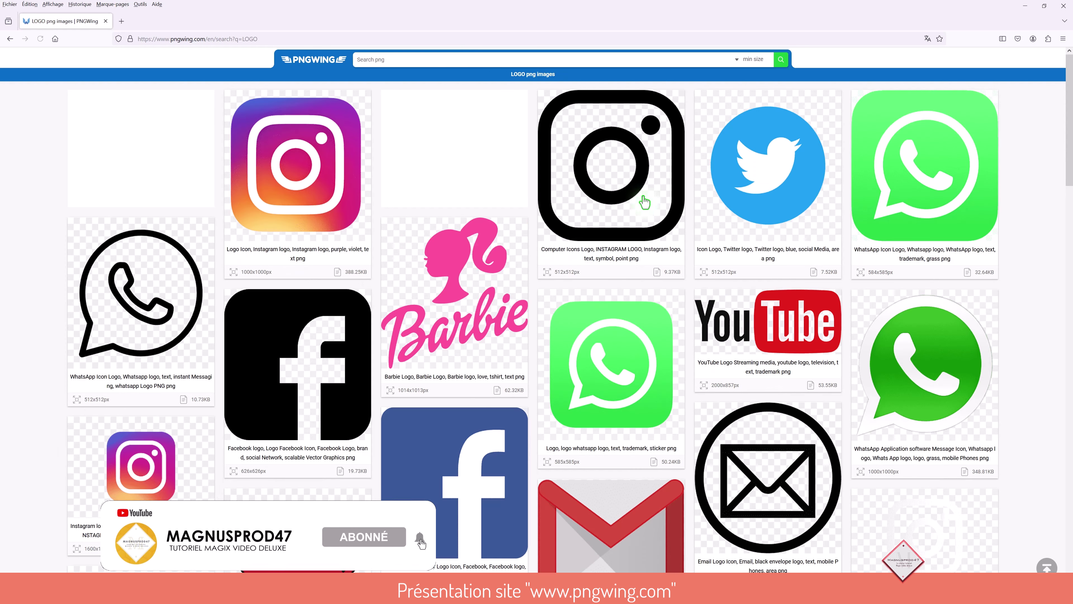
scroll(768, 306, "down", 10)
scroll(768, 307, "down", 15)
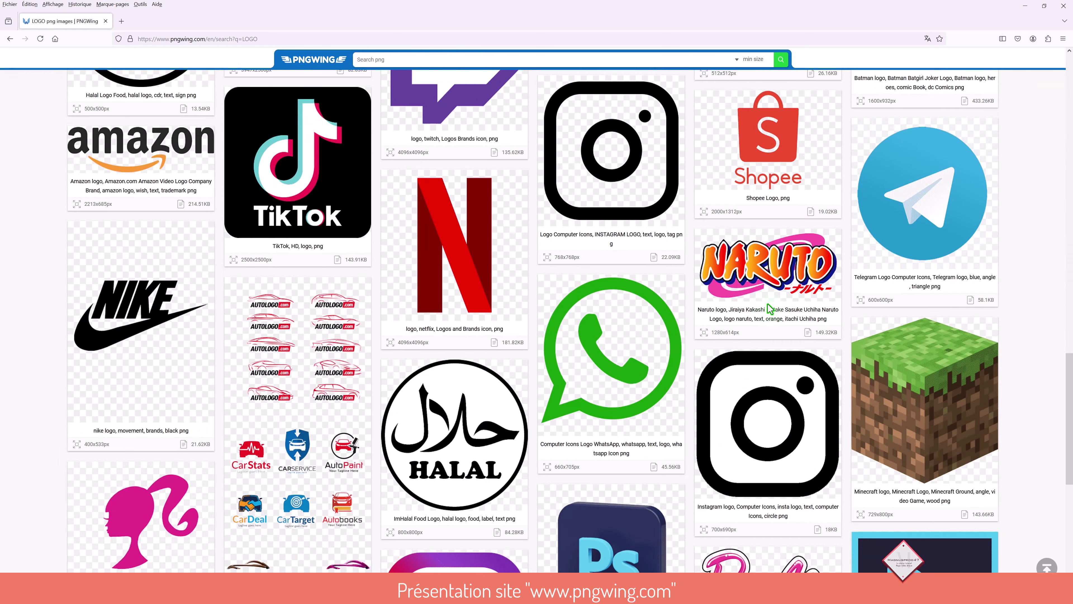
scroll(768, 313, "up", 20)
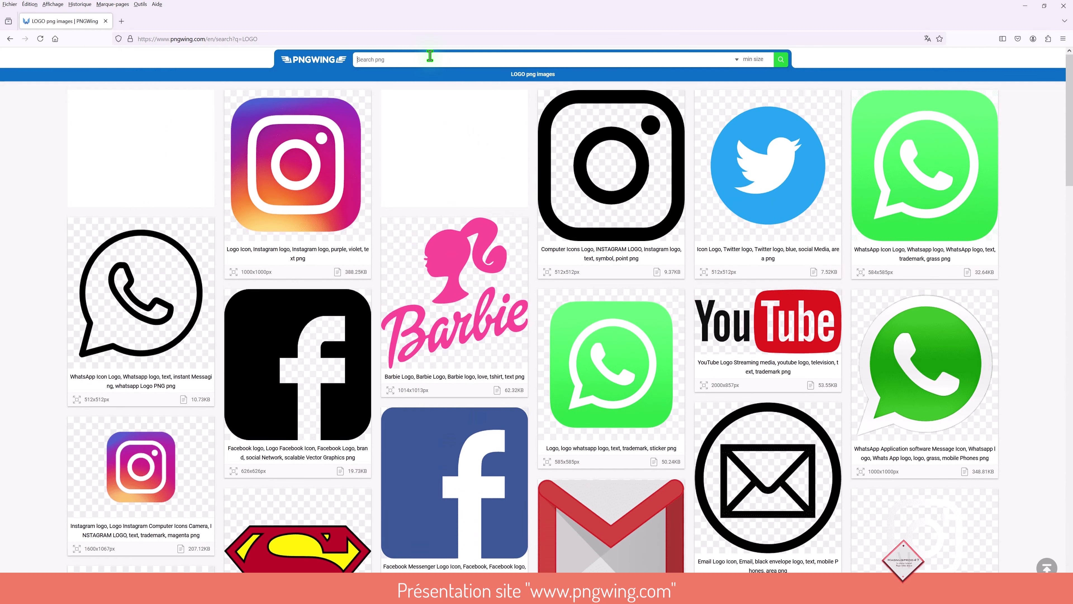
- Search PNGWing for CHIEN and look through the dog images
key("Return")
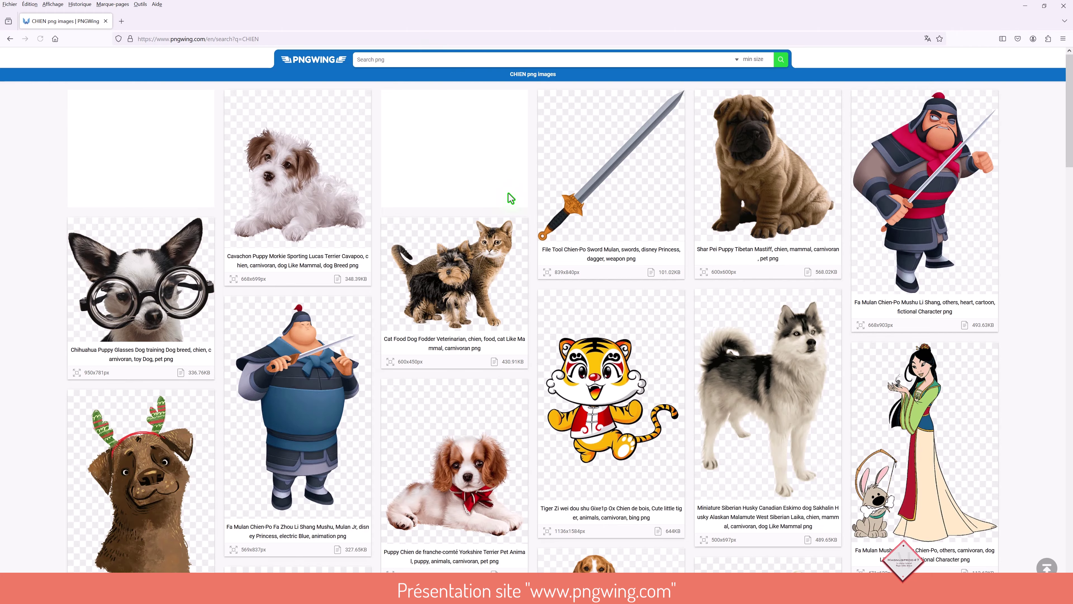
scroll(561, 302, "down", 20)
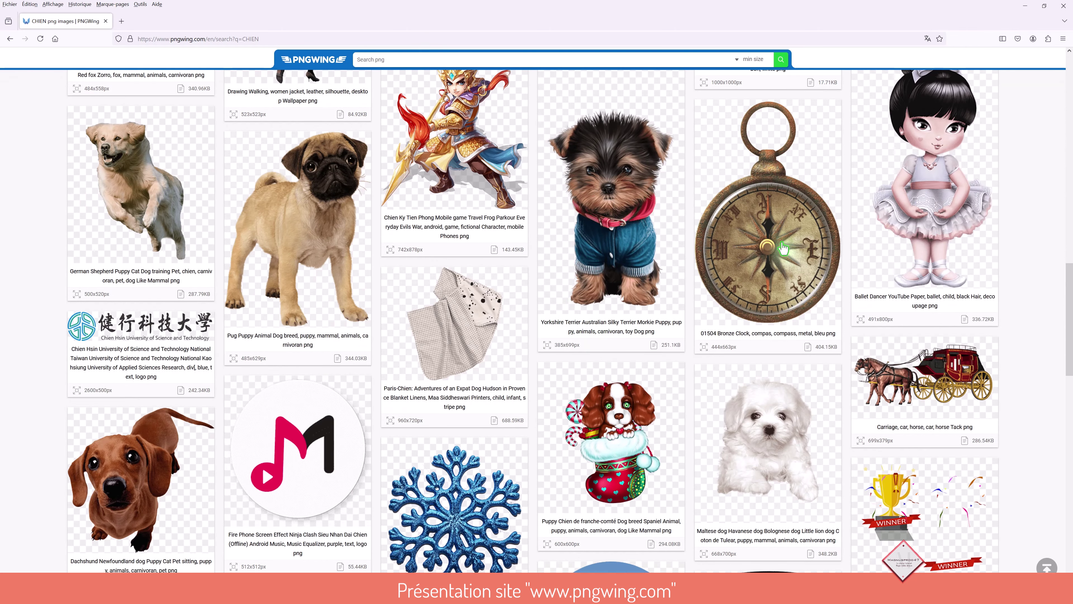
scroll(504, 86, "up", 5)
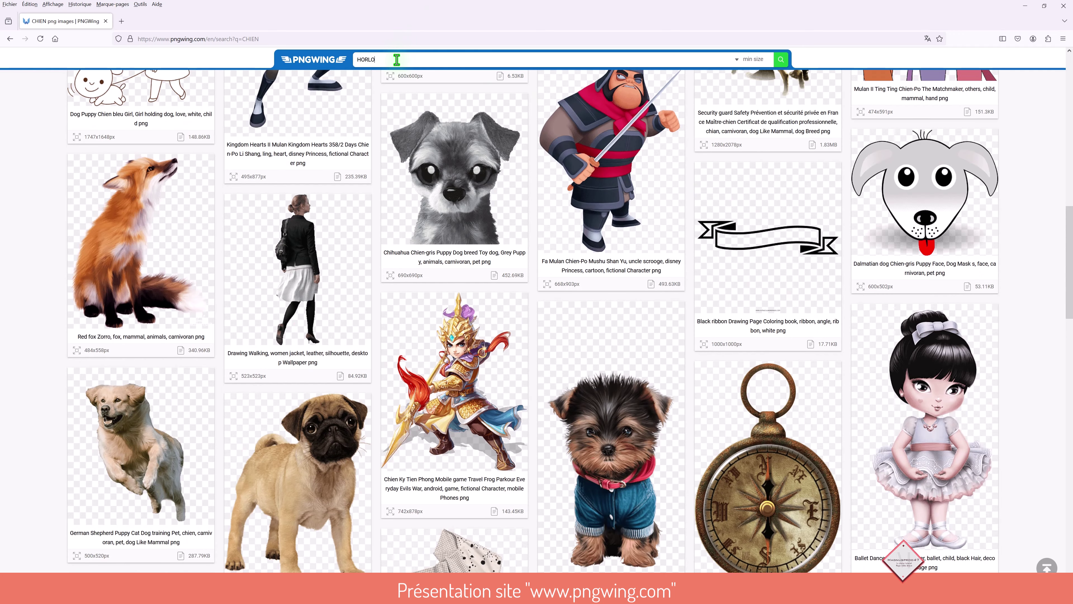
- Search PNGWing for HORLOGE and look through the clock images
key("Return")
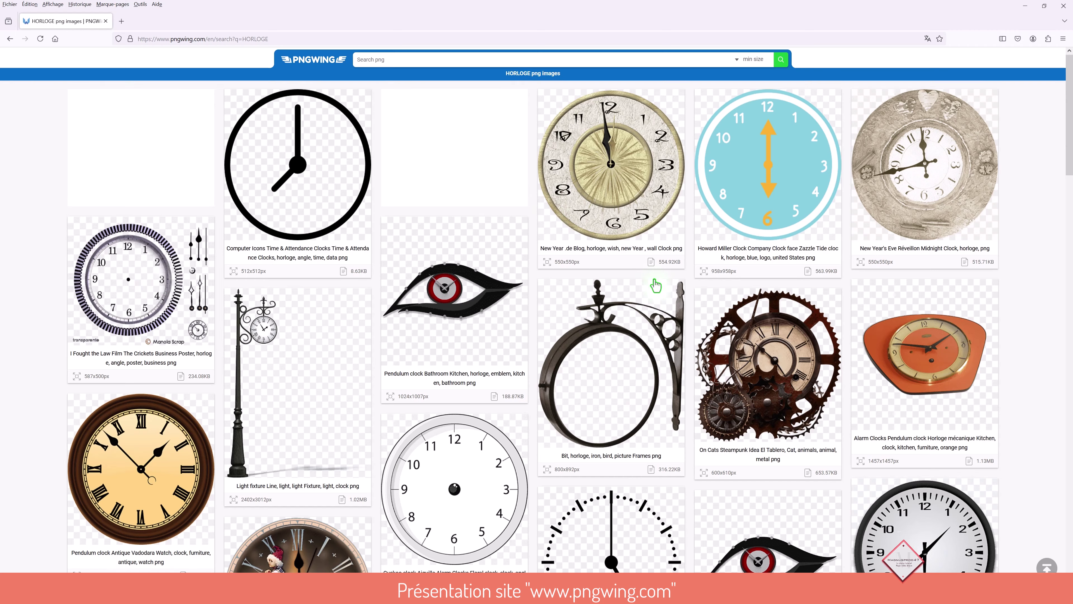
scroll(665, 328, "down", 4)
scroll(664, 328, "down", 15)
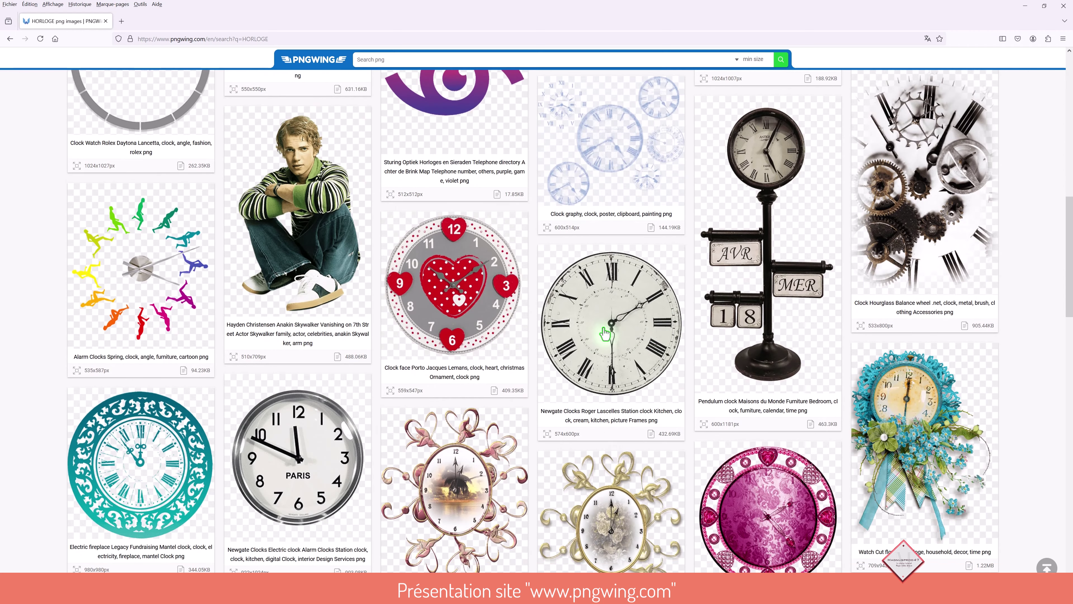
scroll(605, 255, "up", 12)
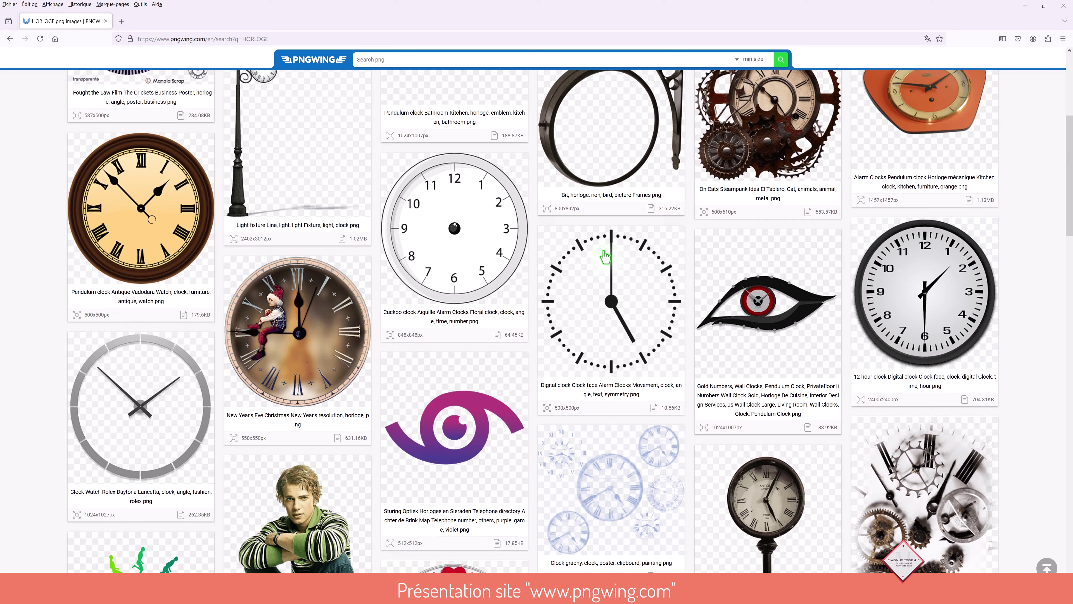
scroll(608, 264, "up", 4)
- Open the wrought-iron hanging clock frame image, request its PNG download and complete the character-order verification
left_click(605, 301)
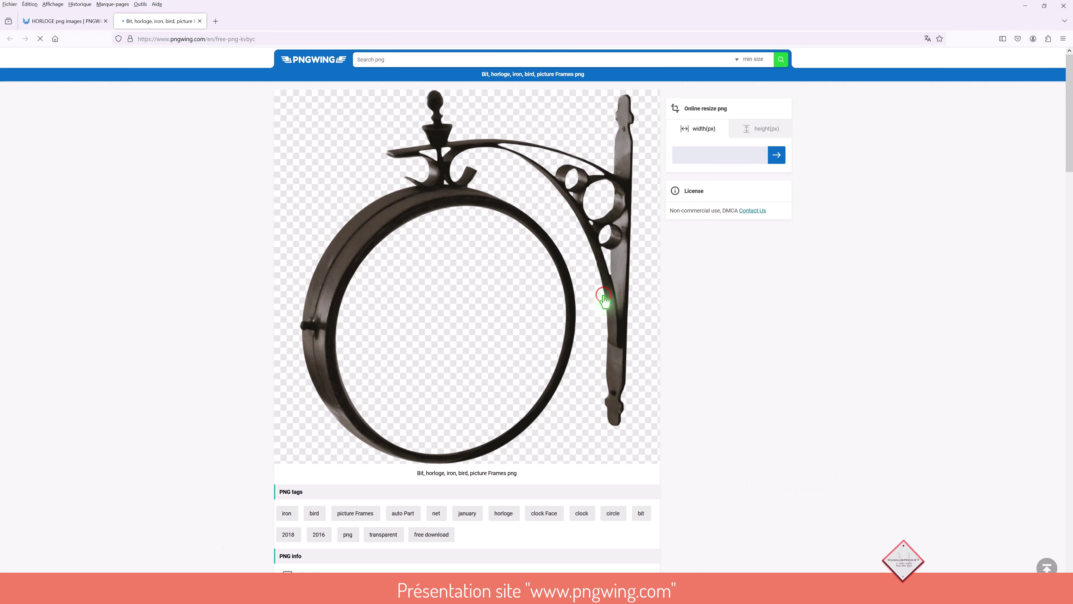
scroll(452, 311, "down", 7)
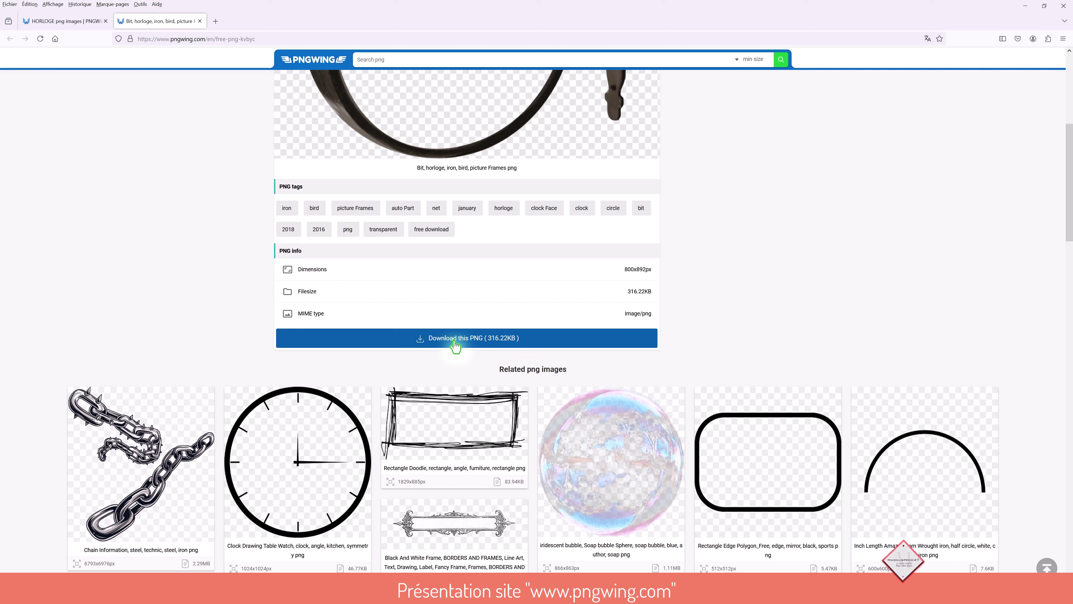
left_click(498, 340)
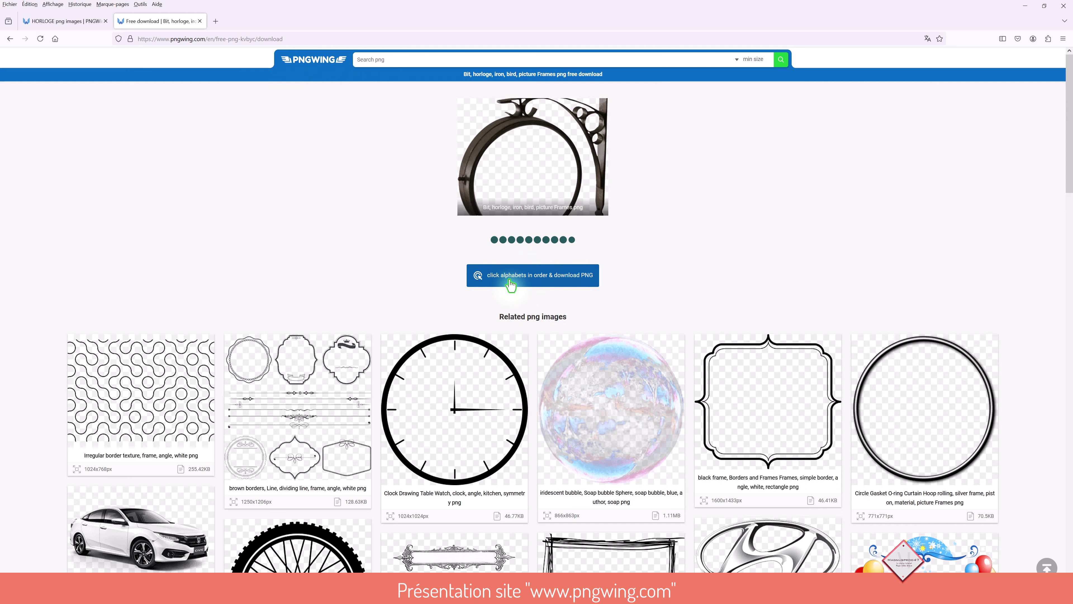
left_click(512, 280)
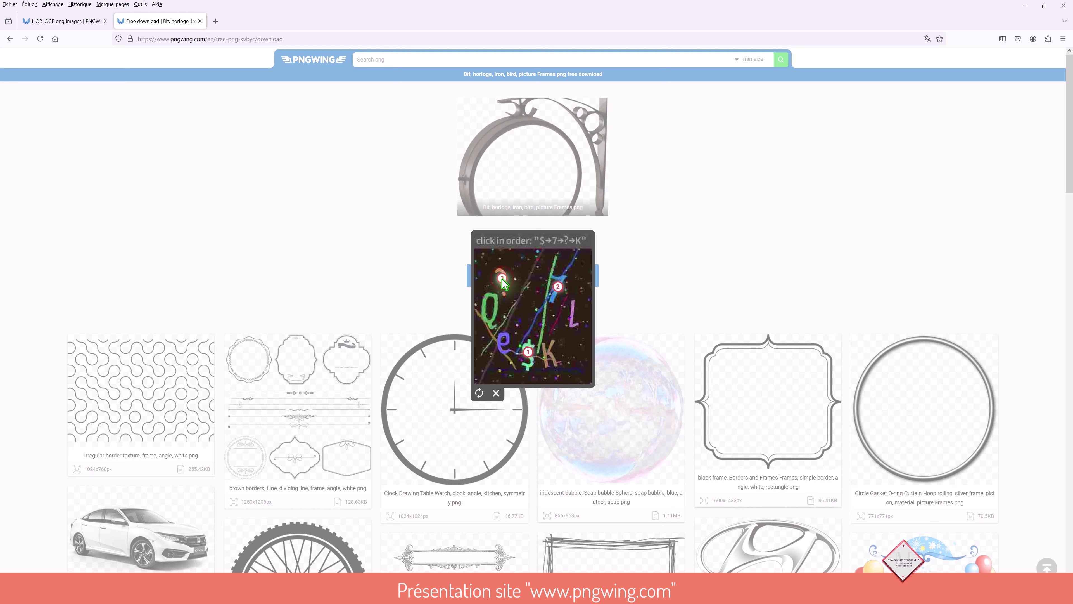
left_click(549, 357)
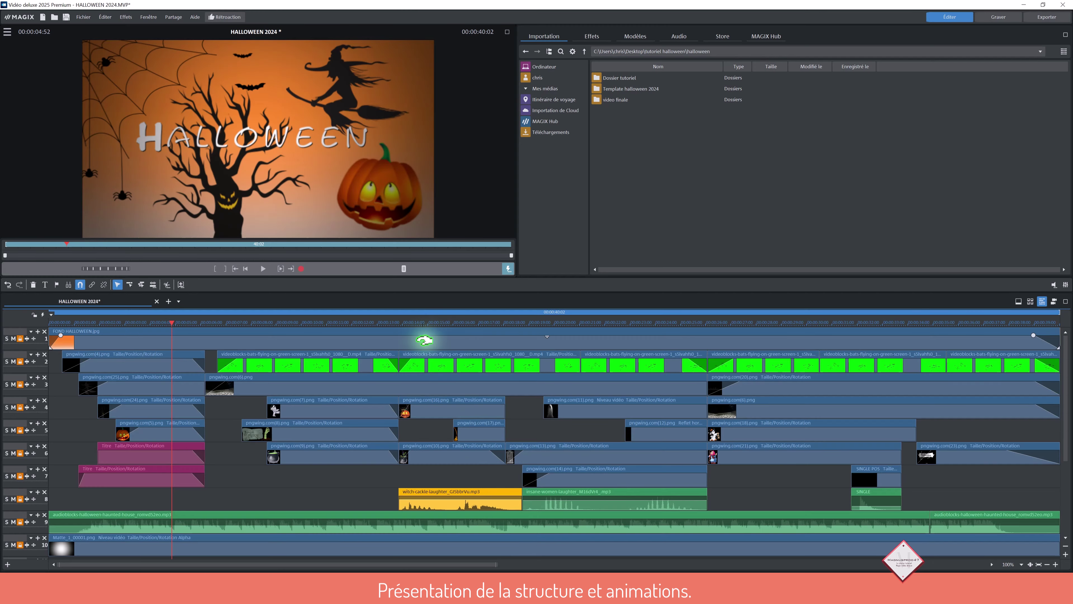
- In Vidéo deluxe, add a new movie and place FOND HALLOWEEN.jpg from the Dossier tutoriel FOND folder at the start of track 1
left_click(168, 301)
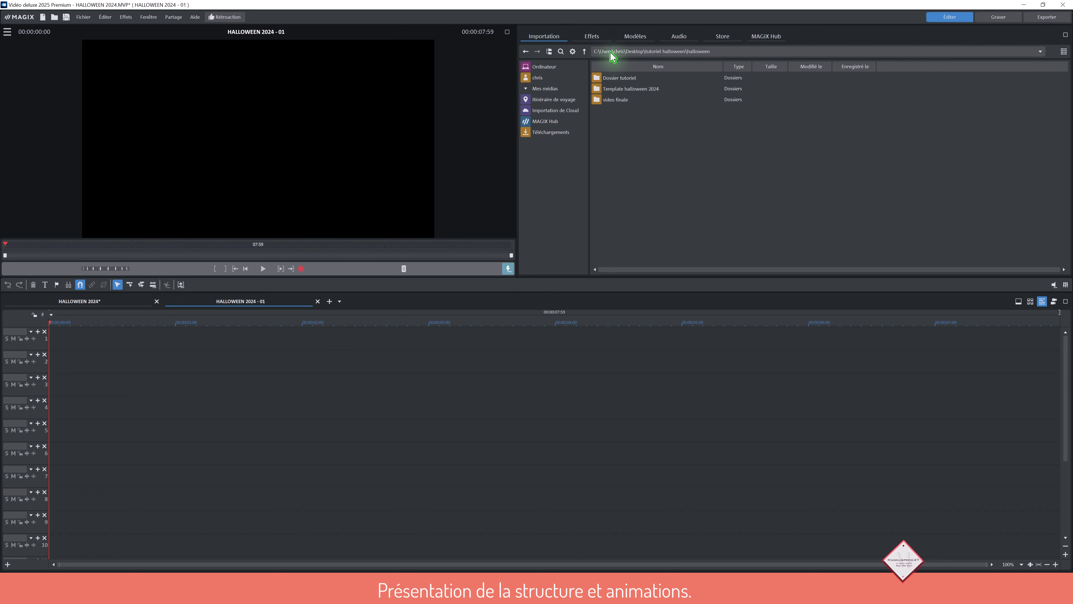
double_click(613, 78)
double_click(615, 79)
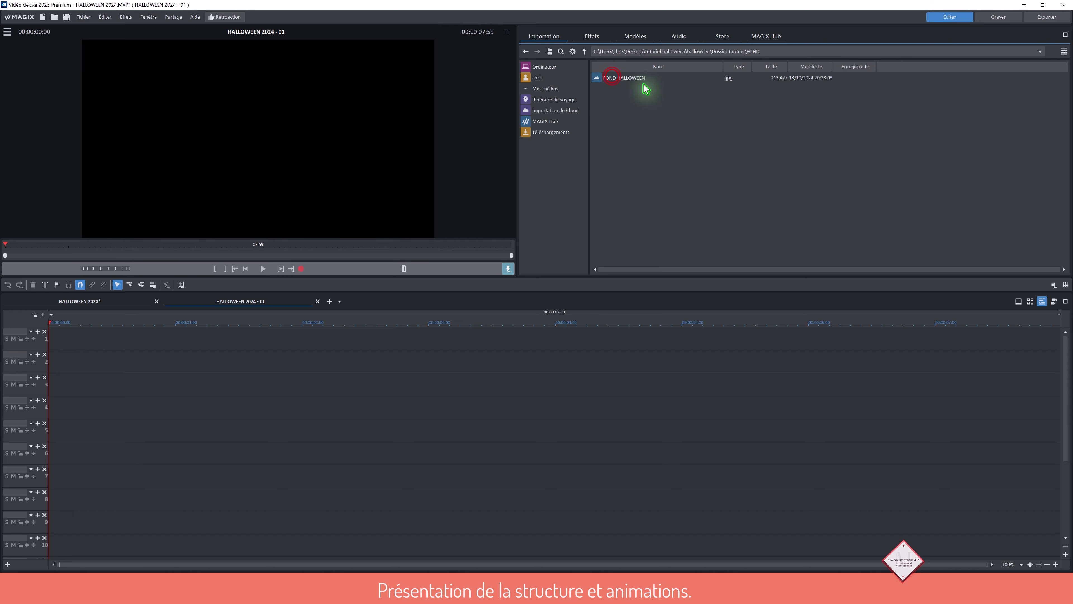
left_click_drag(640, 78, 87, 339)
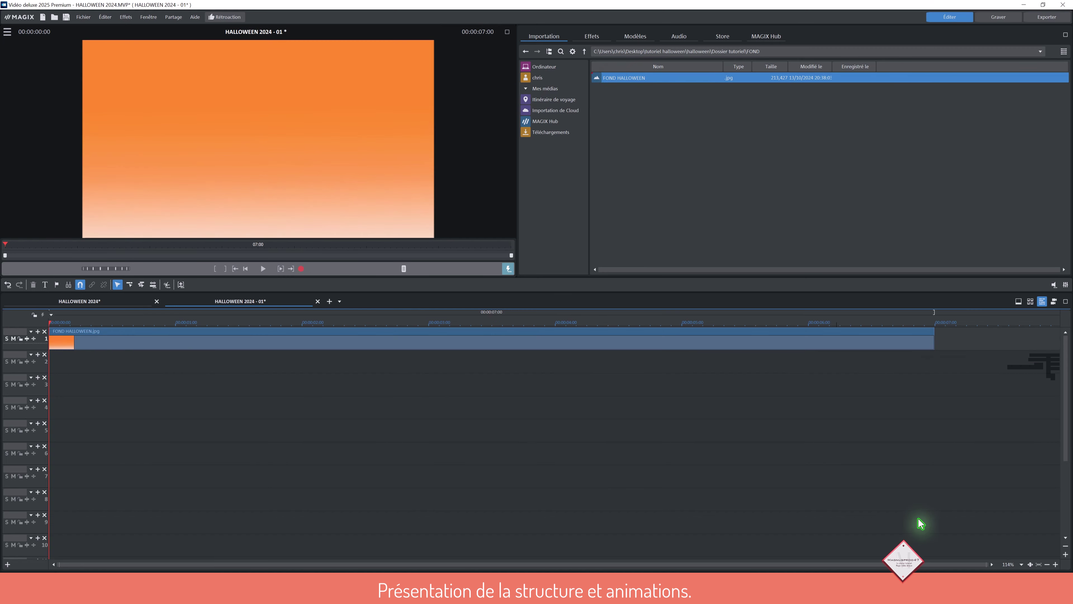
- Return to the HALLOWEEN 2024 movie and examine the title scene, then the bats video and mummy image clips in the mummy scene
left_click(79, 301)
mouse_move(172, 324)
left_mouse_down()
mouse_move(86, 324)
mouse_move(167, 326)
left_mouse_up()
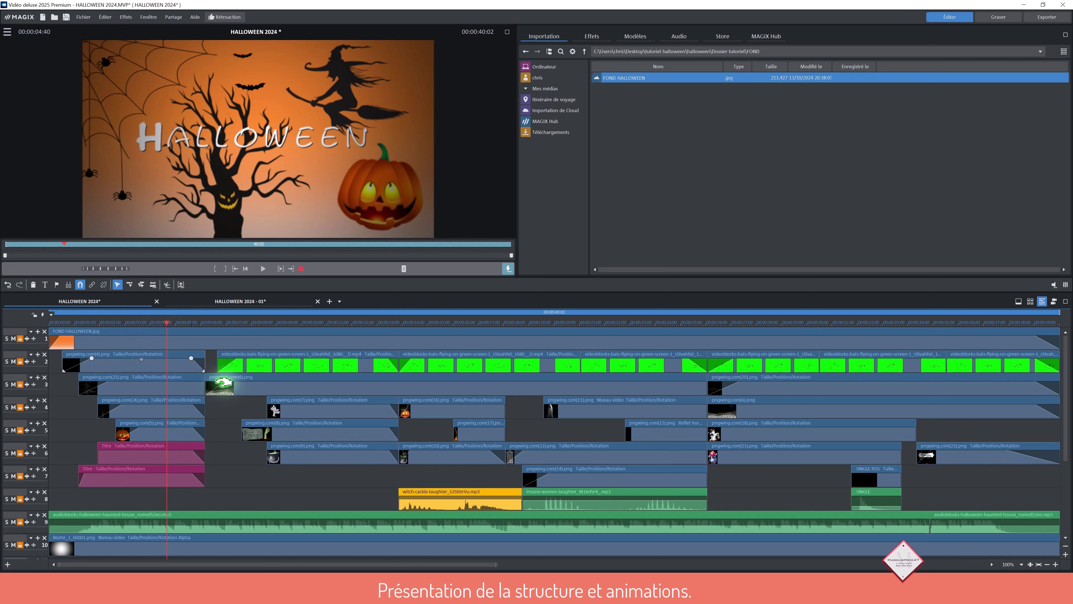
left_click(311, 323)
left_click(329, 359)
left_click(327, 363)
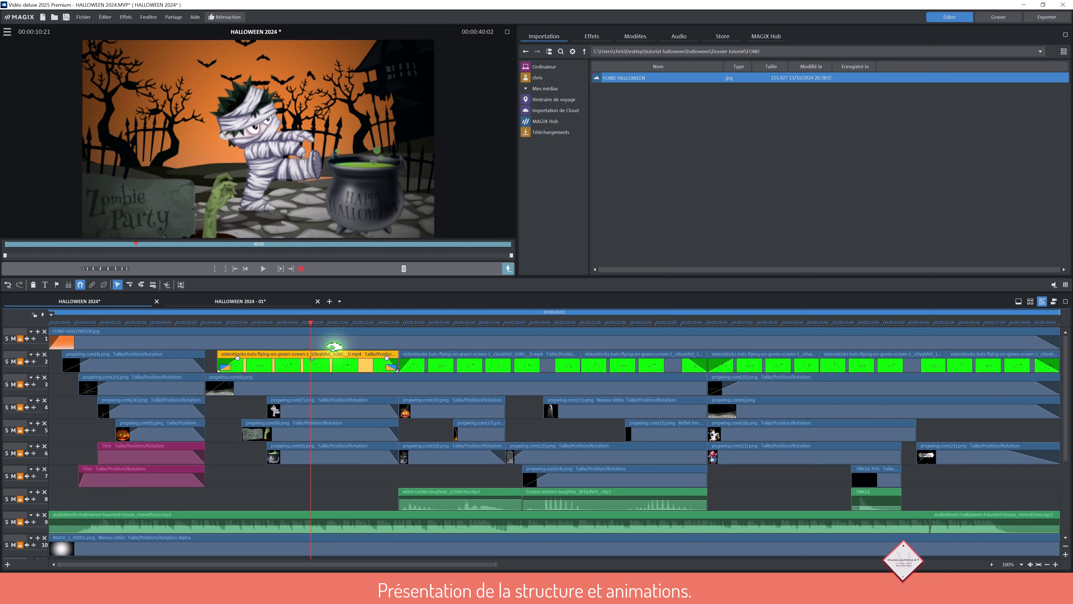
left_click(334, 417)
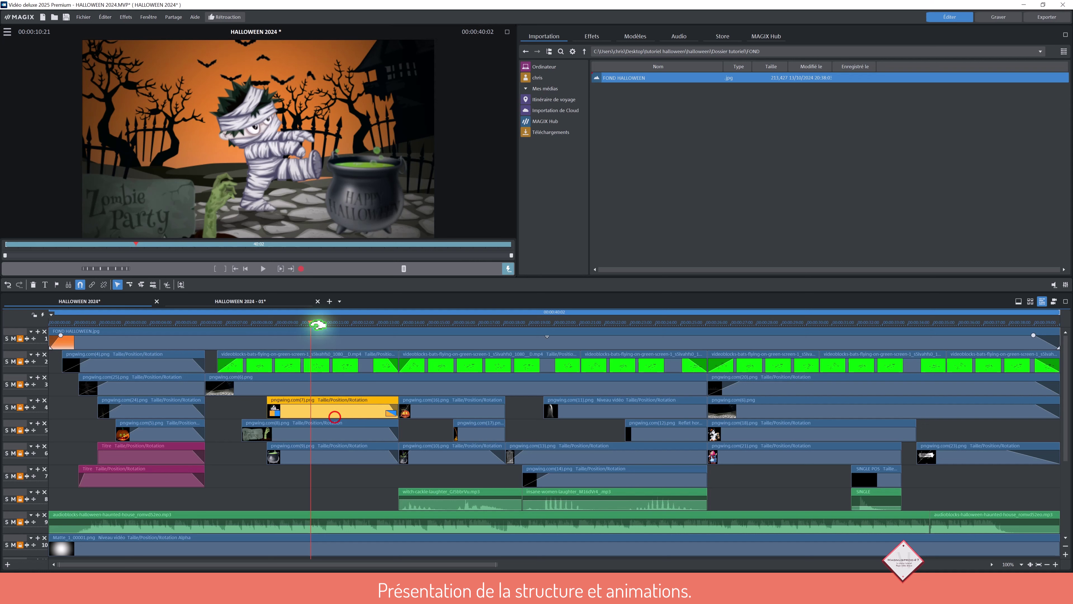
- Scrub through the timeline to examine the bats' motion, the witch's cauldron scene and the graveyard hands scene
left_click(351, 324)
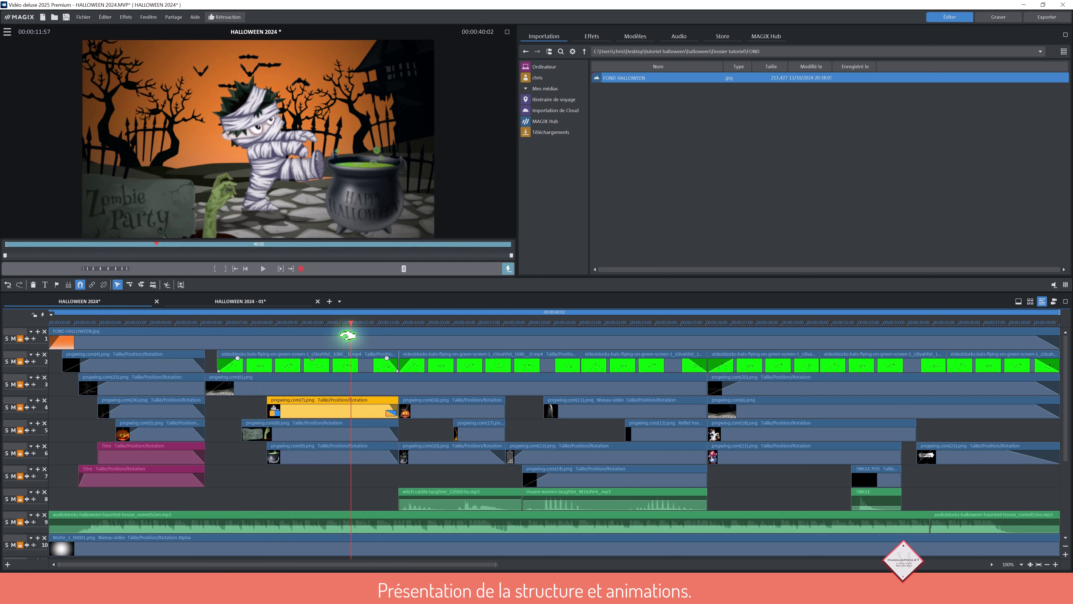
left_click_drag(371, 322, 467, 340)
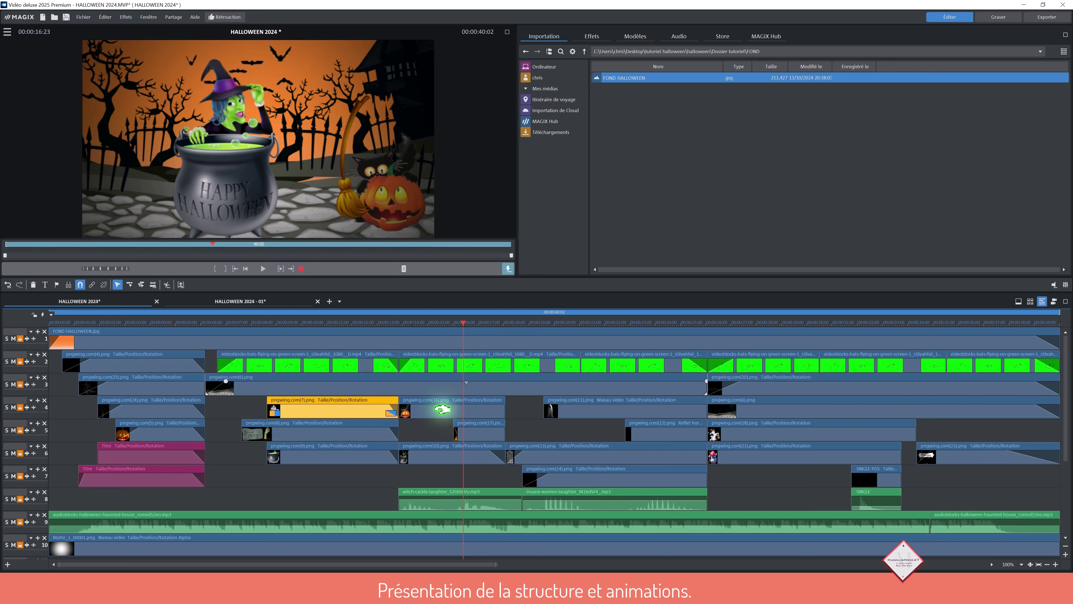
left_click_drag(461, 325, 657, 357)
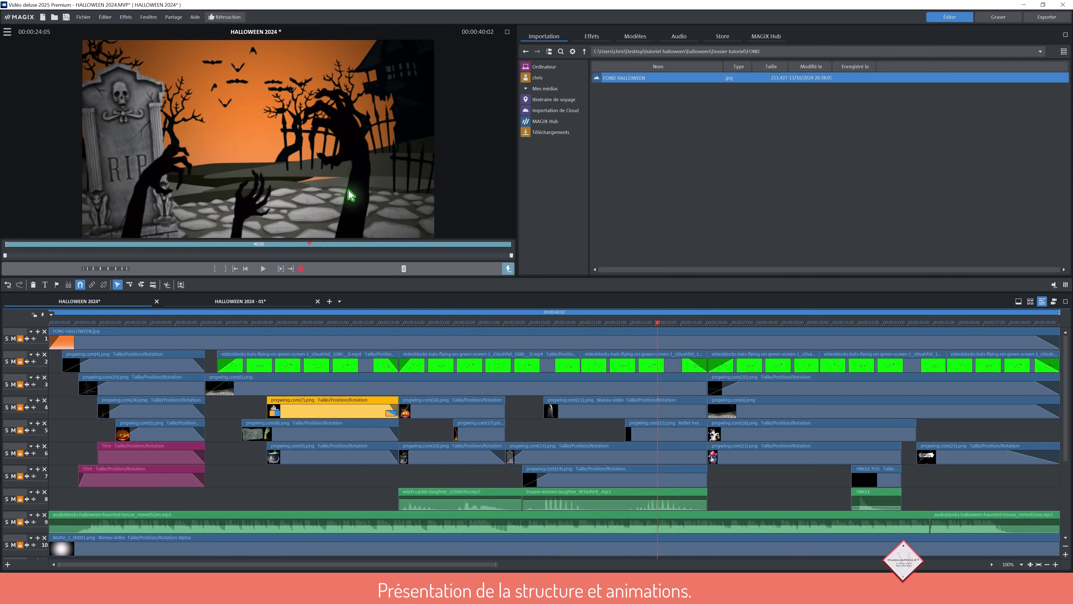
- Scrub the timeline to examine the trick-or-treat ghost scene and the Happy Halloween banner scene, returning to the cauldron scene
left_click_drag(653, 330, 828, 354)
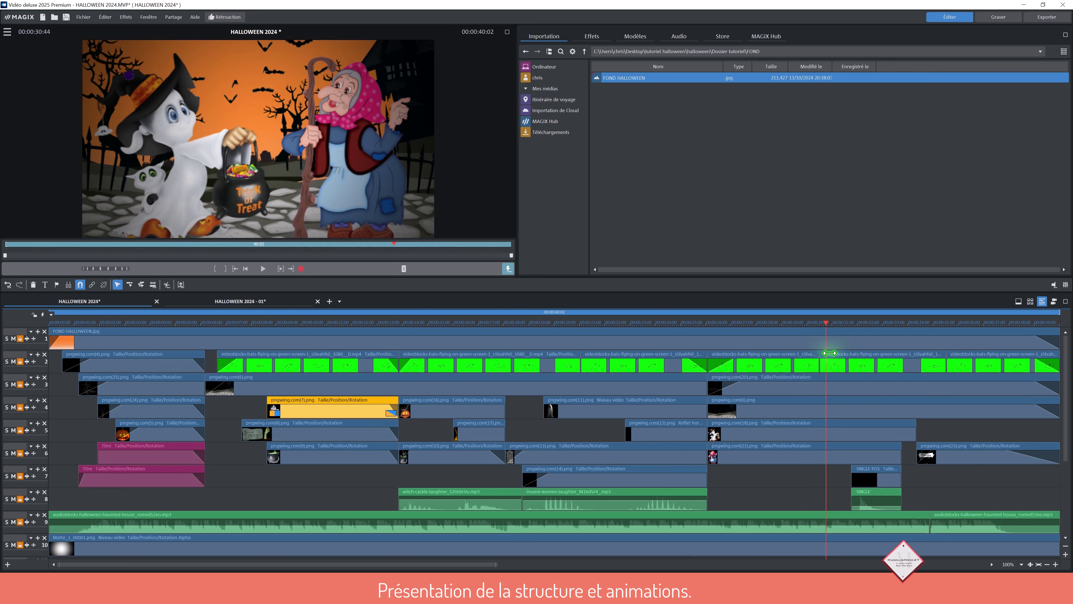
left_click(834, 328)
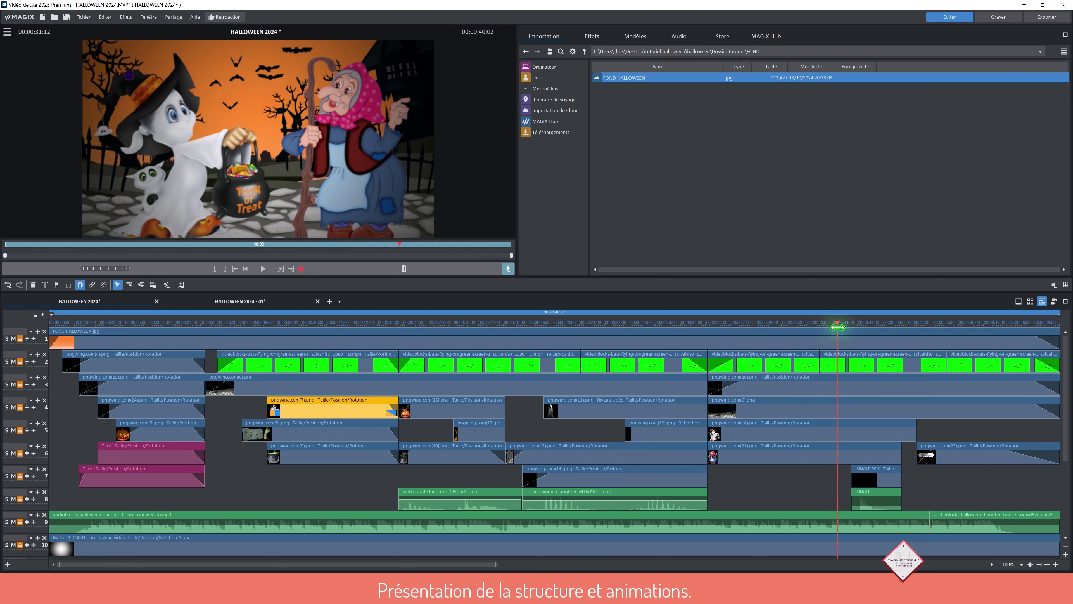
left_click_drag(837, 327, 951, 354)
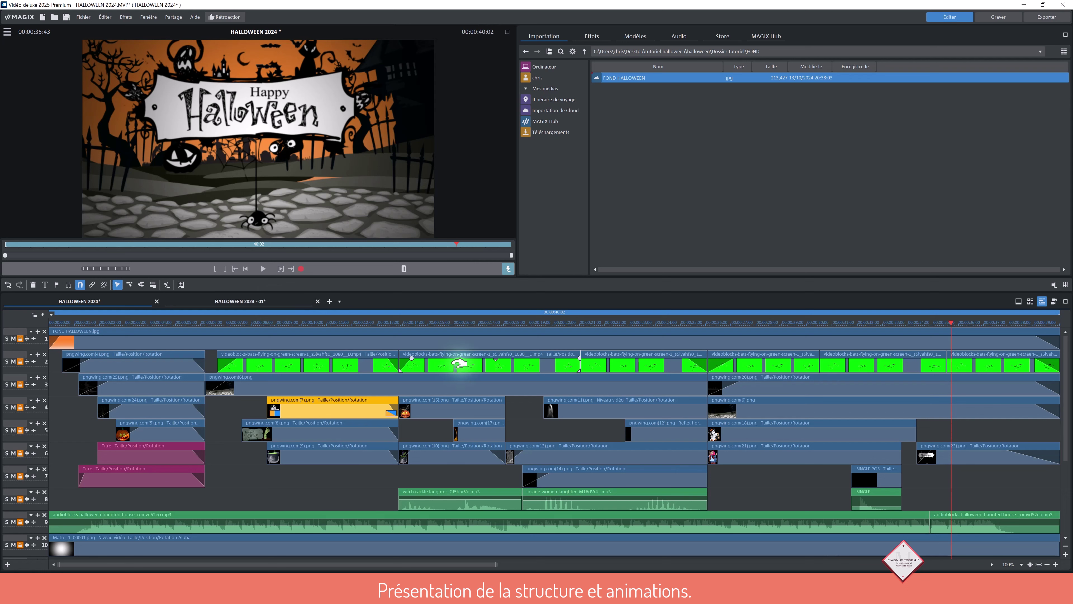
left_click(458, 322)
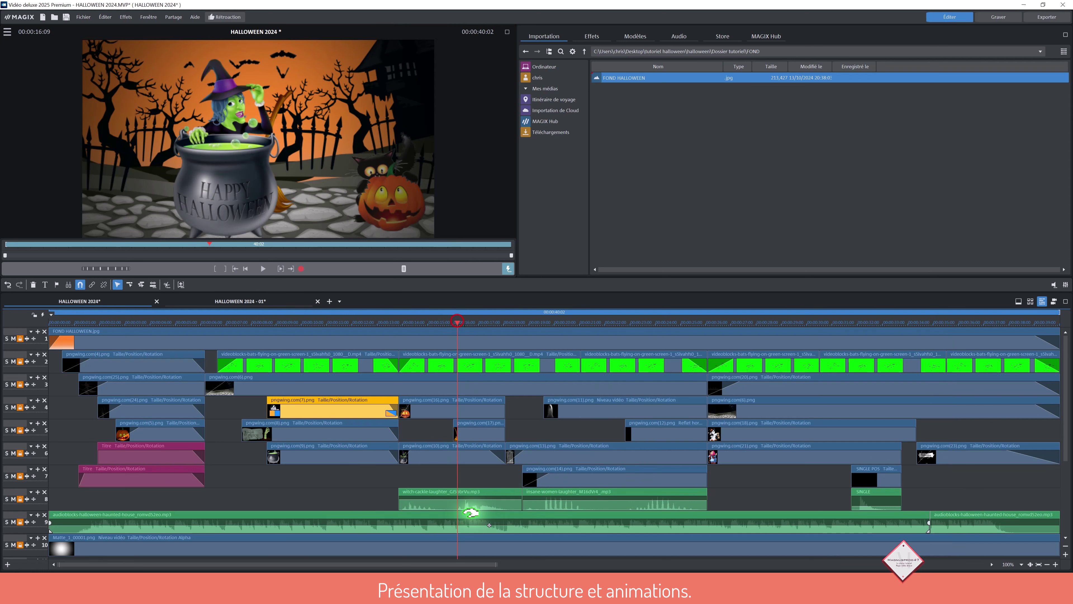
- Examine the laughter sound clips on track 8, the haunted-house music on track 9 and the matte overlay on track 10
left_click(567, 504)
left_click(467, 493)
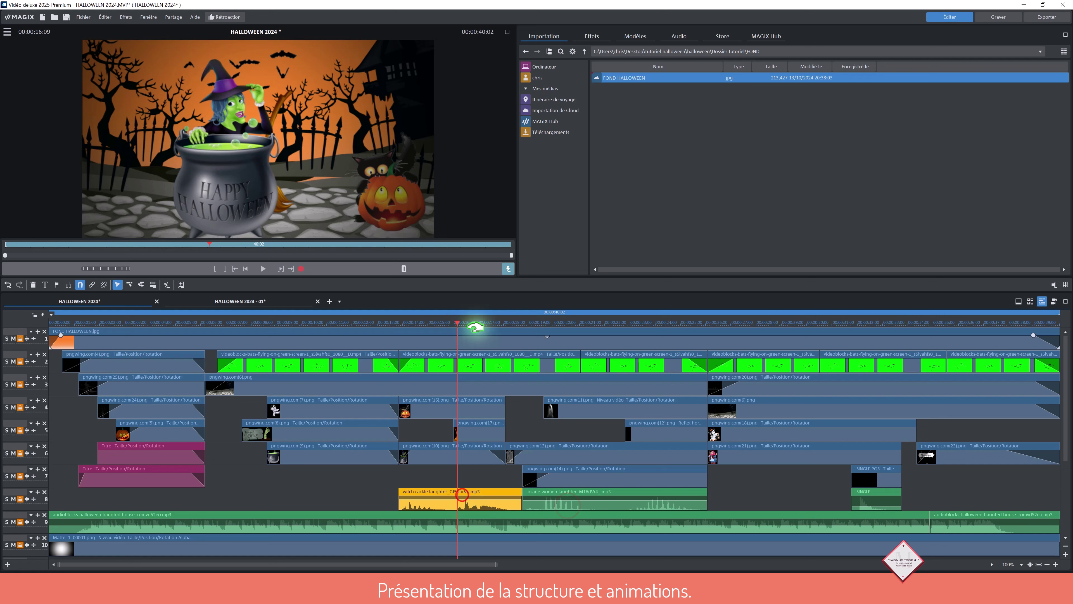
left_click(459, 323)
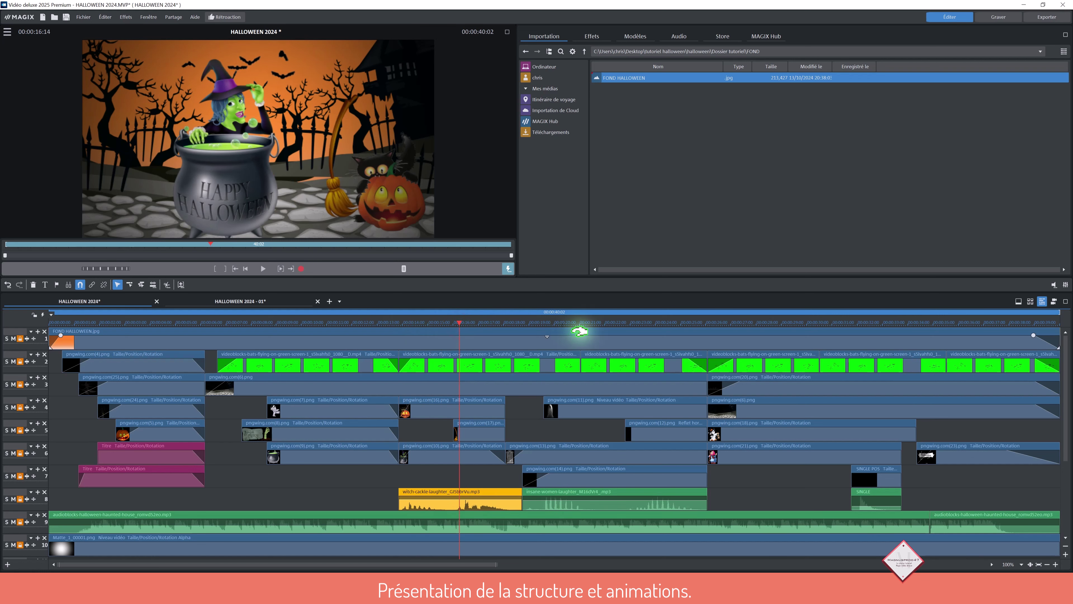
mouse_move(585, 325)
left_mouse_down()
mouse_move(544, 325)
mouse_move(579, 322)
left_mouse_up()
left_click(275, 521)
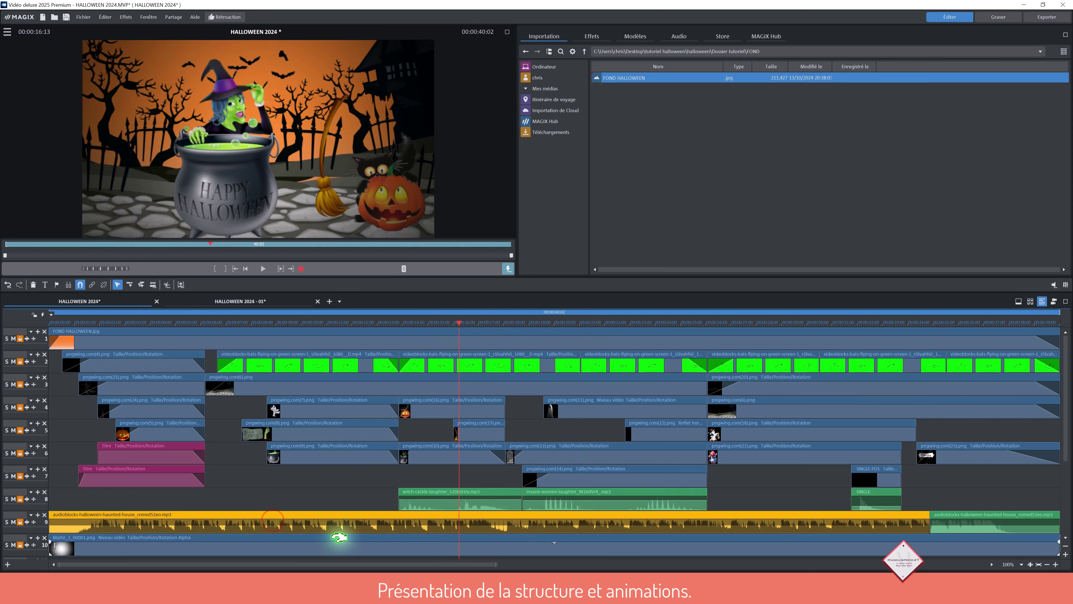
left_click(139, 546)
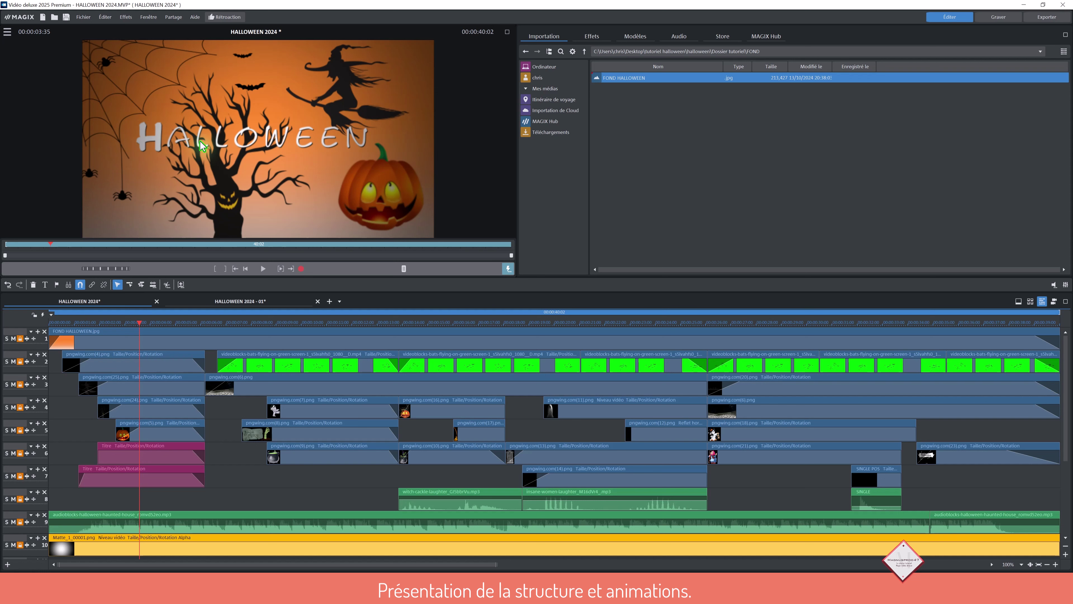
- In the HALLOWEEN 2024 - 01 movie, add a title reading Halloween and centre it vertically and horizontally
left_click(239, 300)
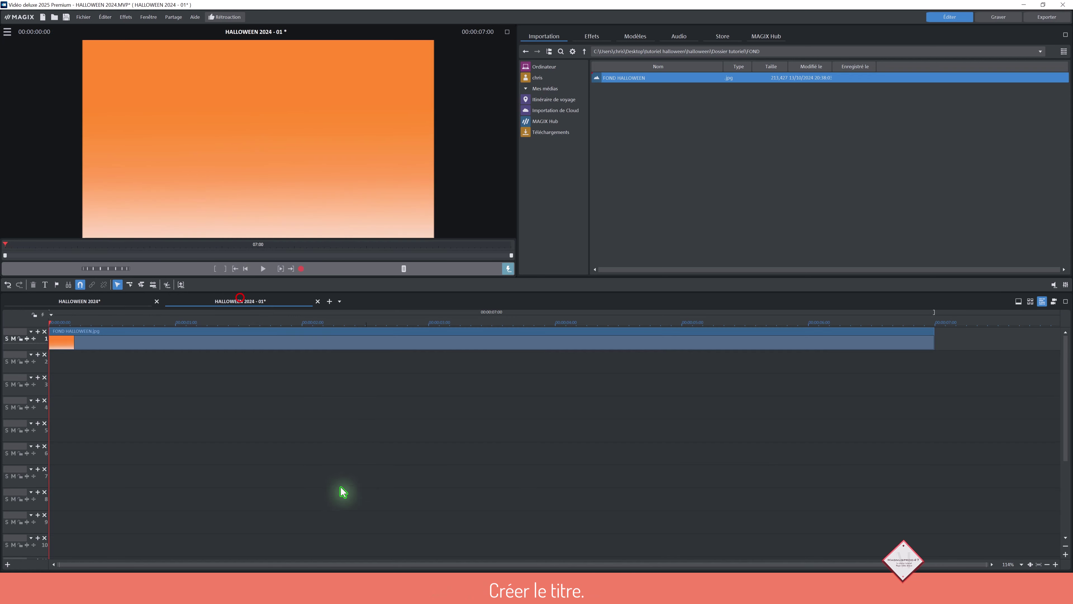
left_click(157, 341)
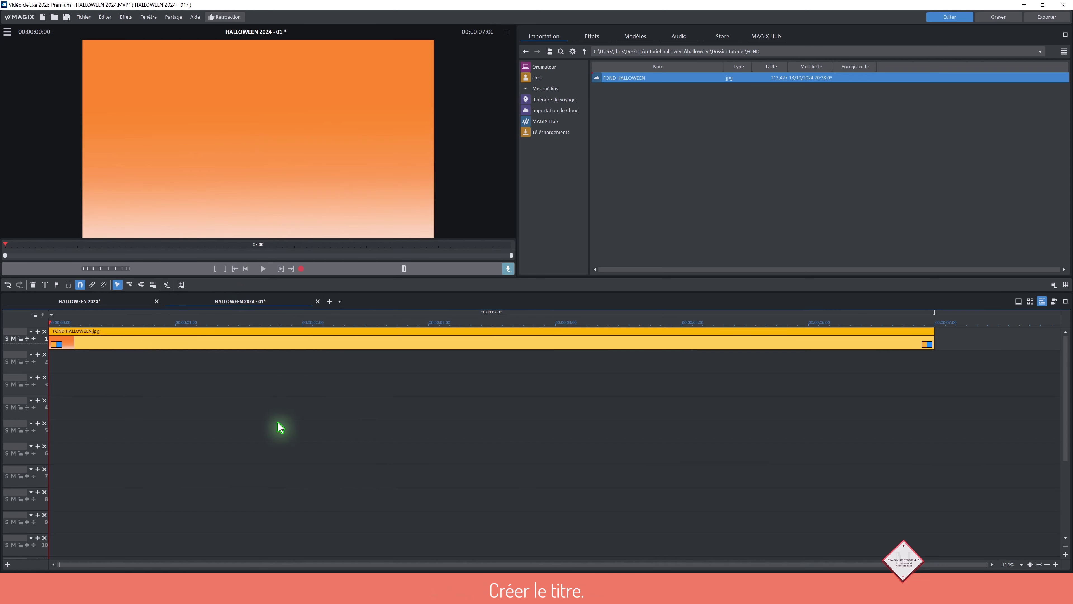
left_click(591, 38)
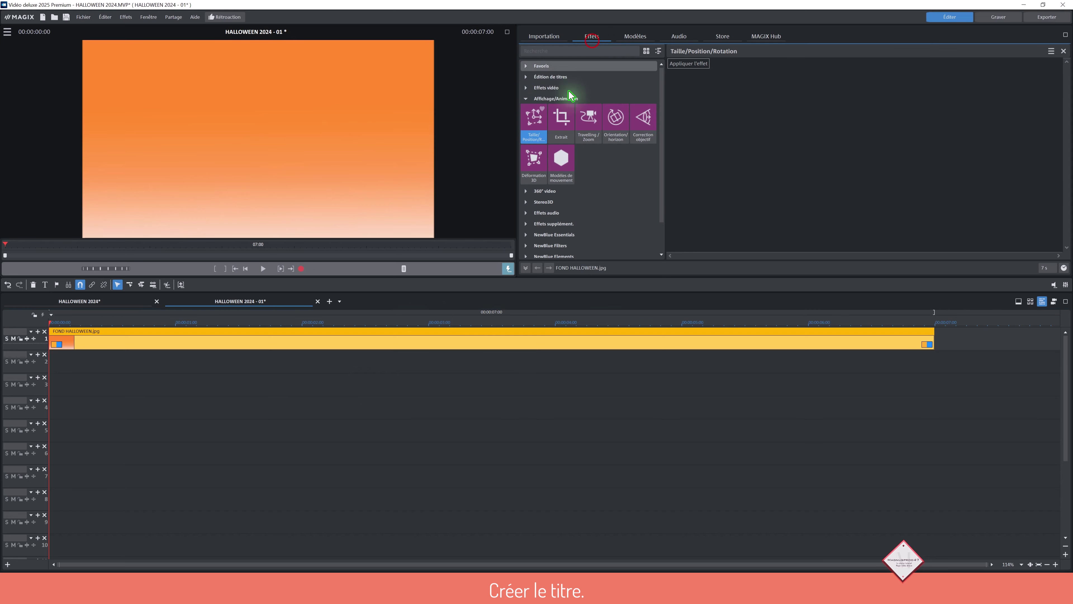
left_click(536, 77)
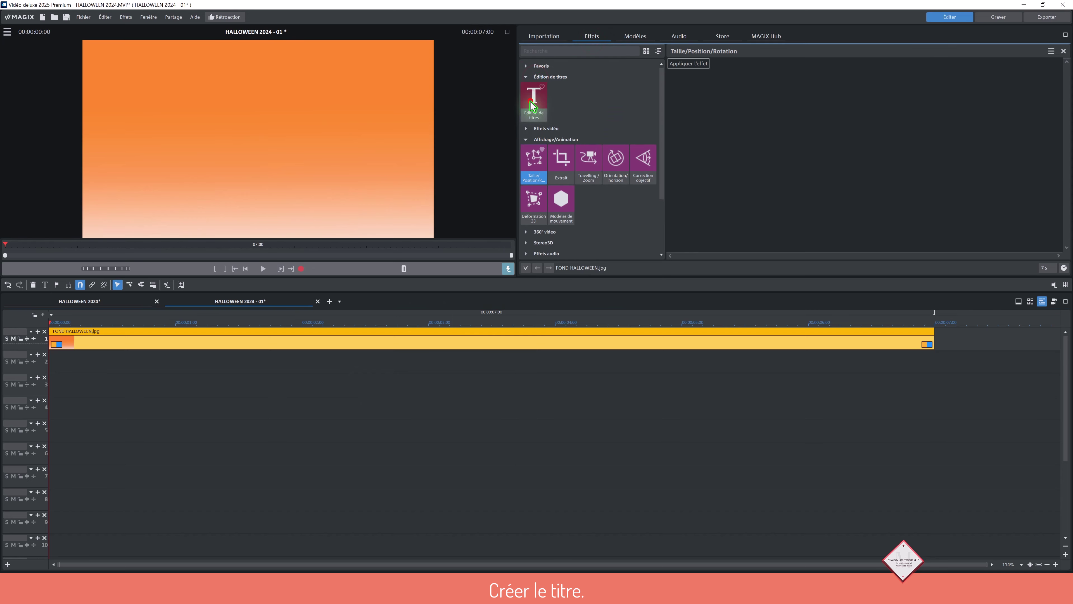
left_click_drag(531, 105, 245, 104)
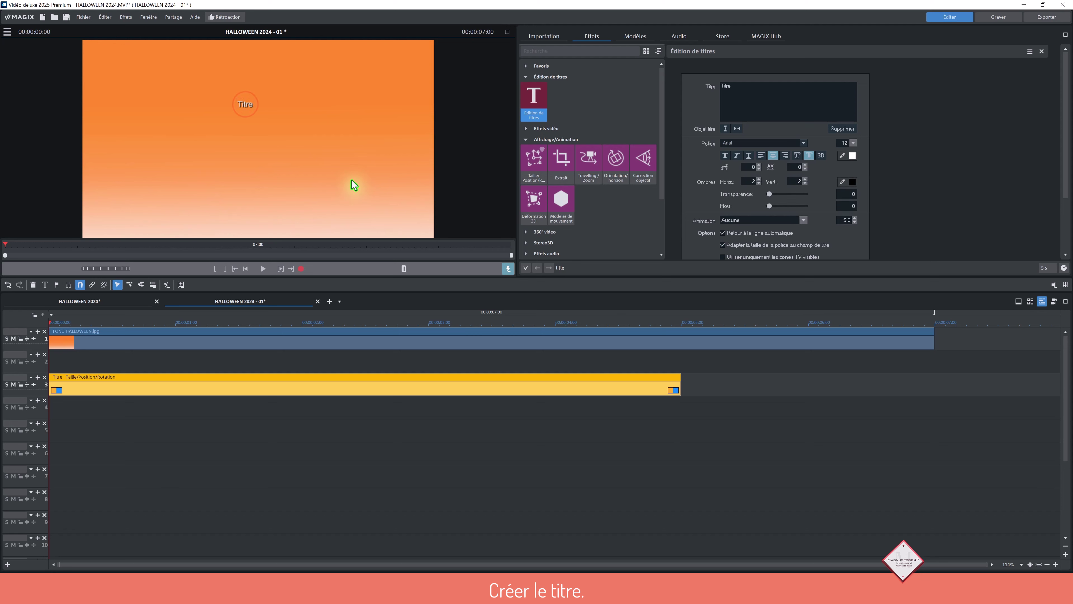
left_click_drag(743, 86, 701, 84)
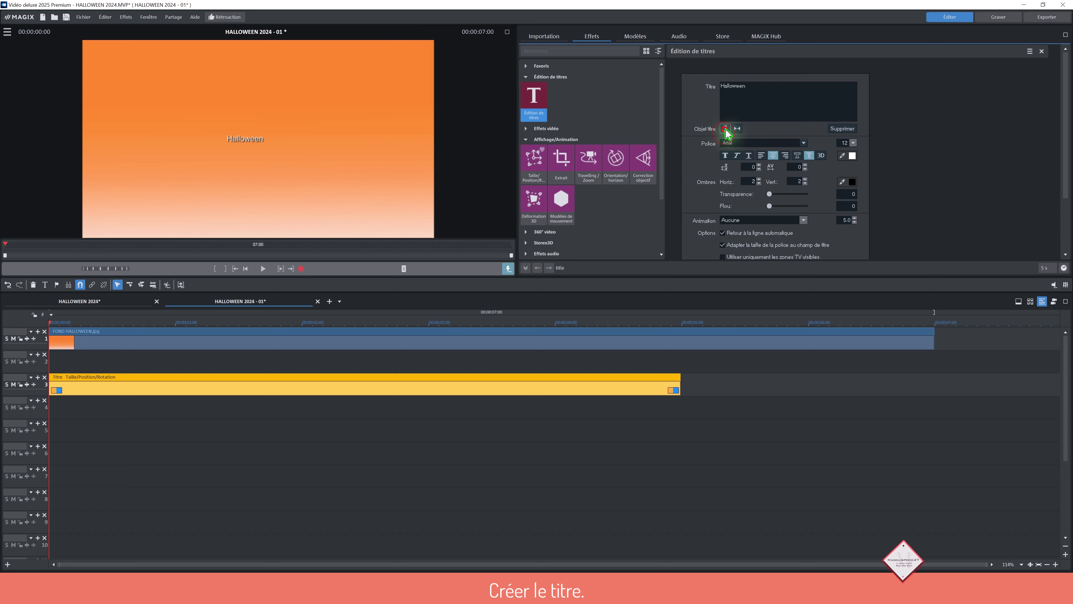
left_click(738, 128)
- Set the Halloween title's font size to 64 and its font to Calvin
left_click(853, 143)
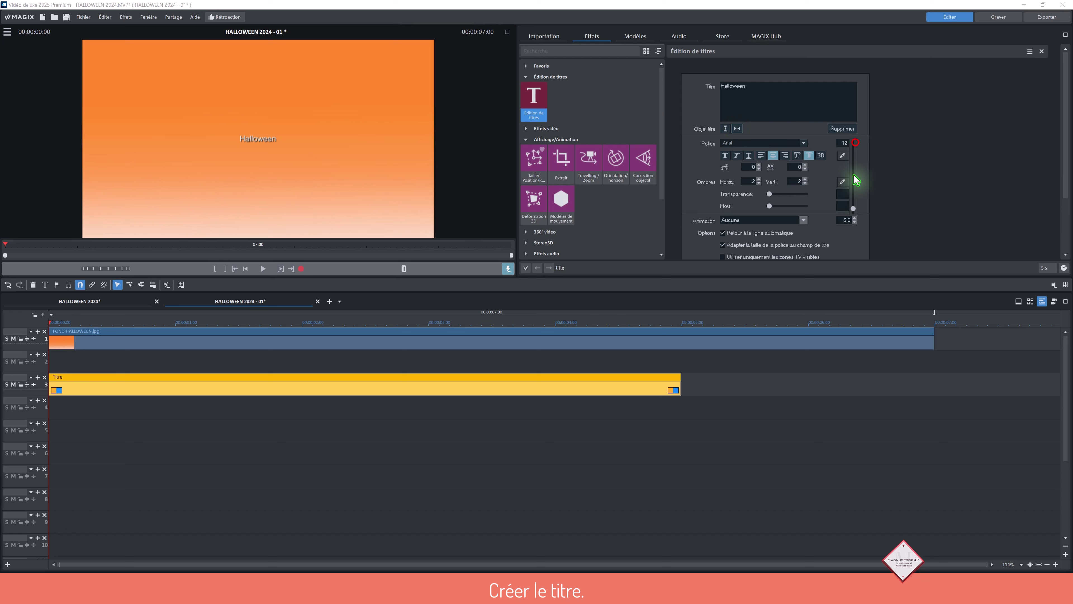
left_click_drag(854, 210, 854, 178)
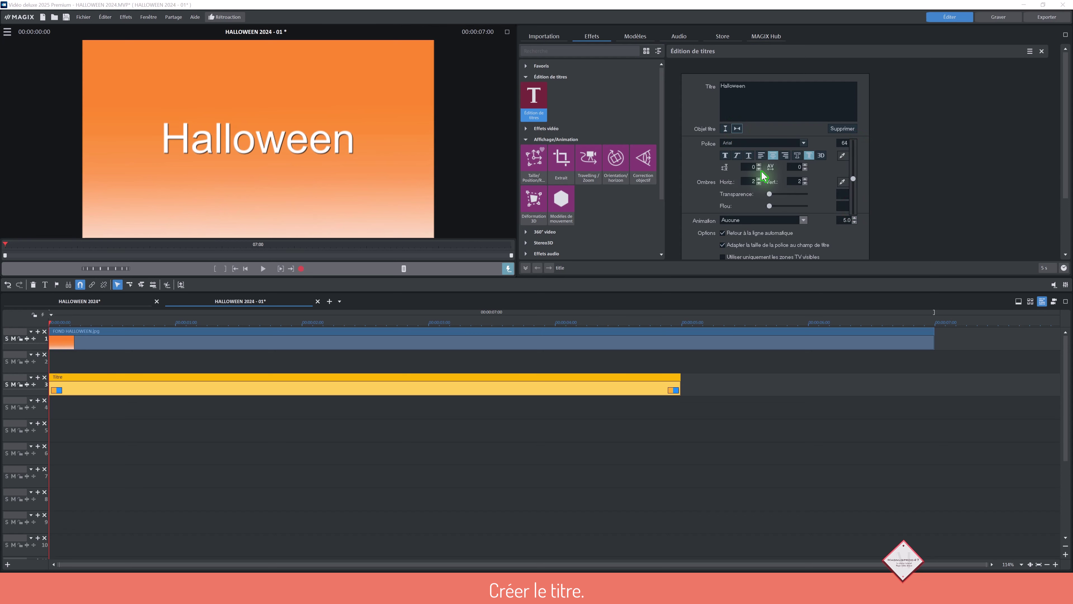
left_click(803, 143)
scroll(748, 235, "down", 5)
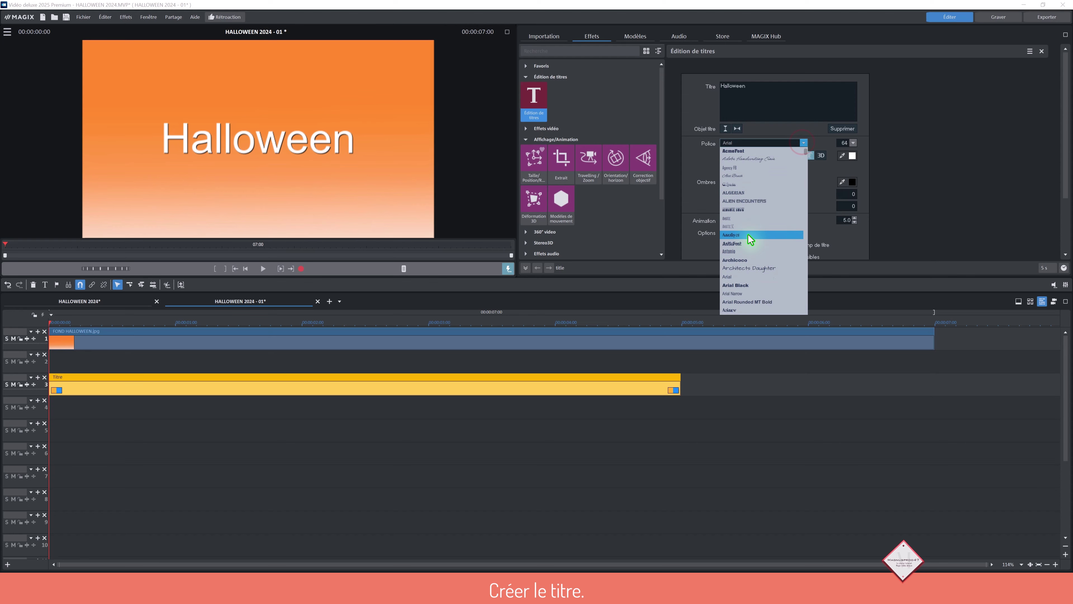
scroll(747, 235, "down", 7)
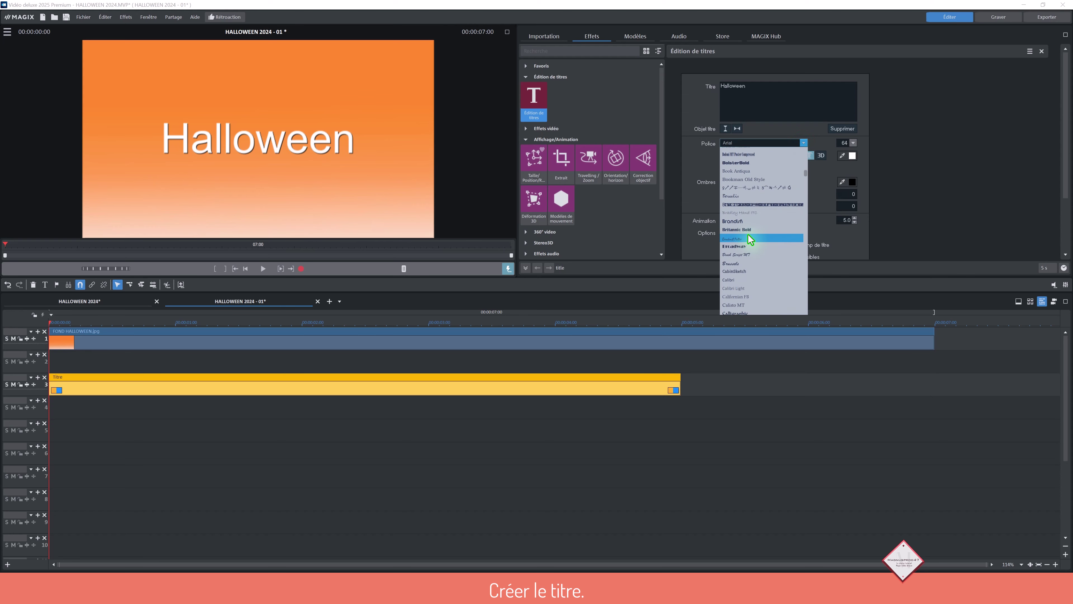
scroll(756, 247, "down", 3)
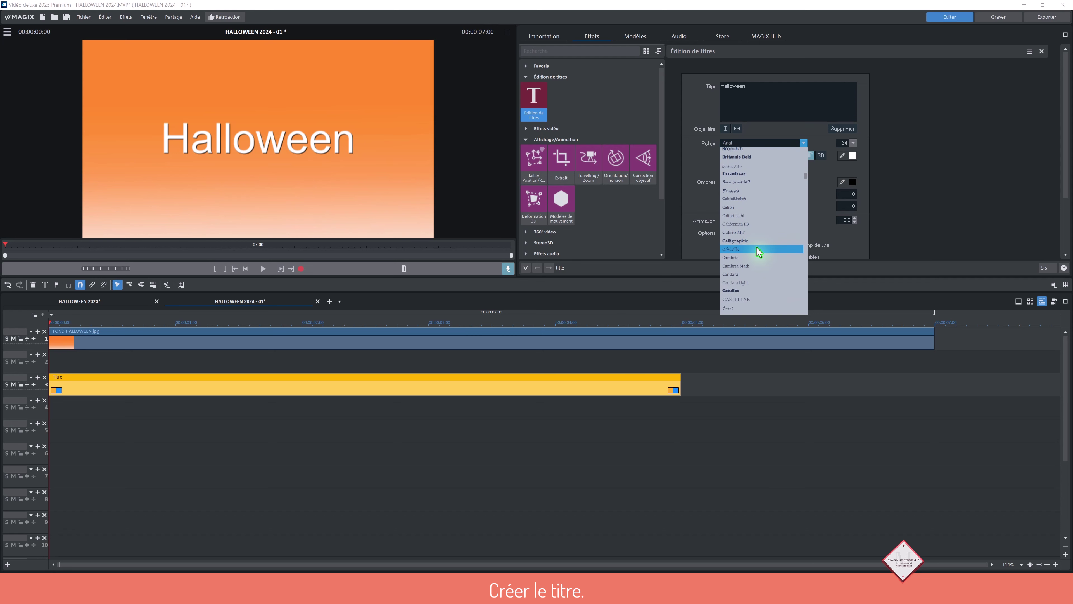
left_click(759, 249)
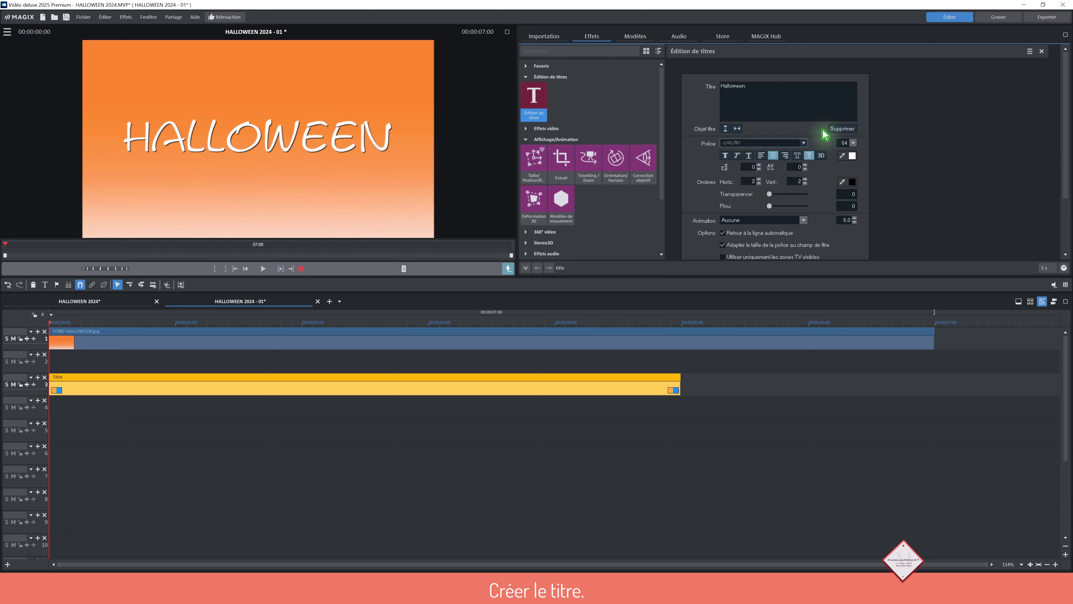
- Reduce the Halloween title's font size to 50
left_click(854, 143)
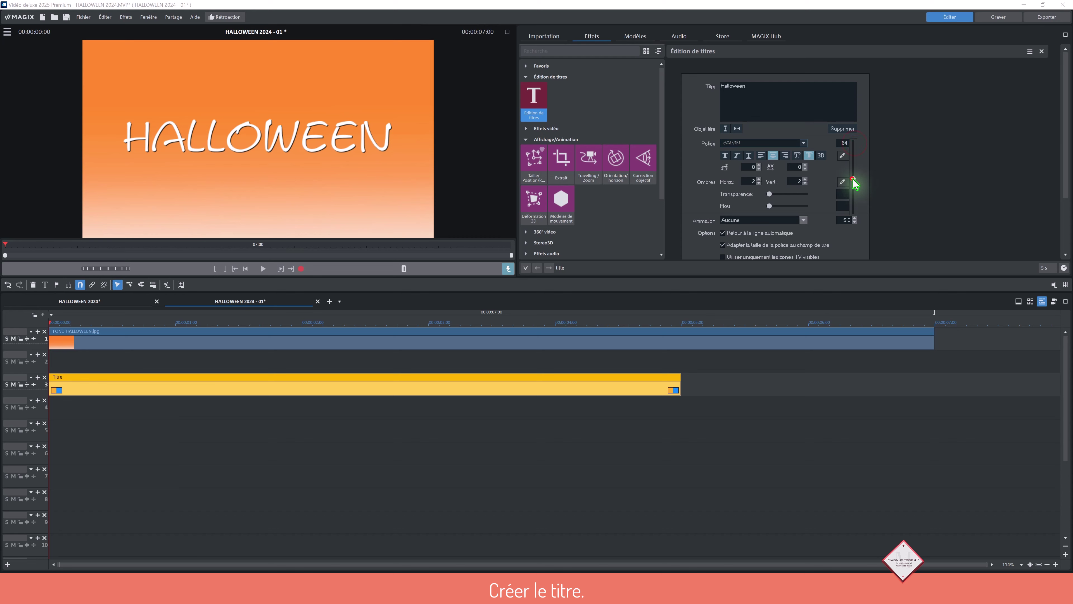
left_click_drag(854, 183, 854, 192)
left_click(833, 381)
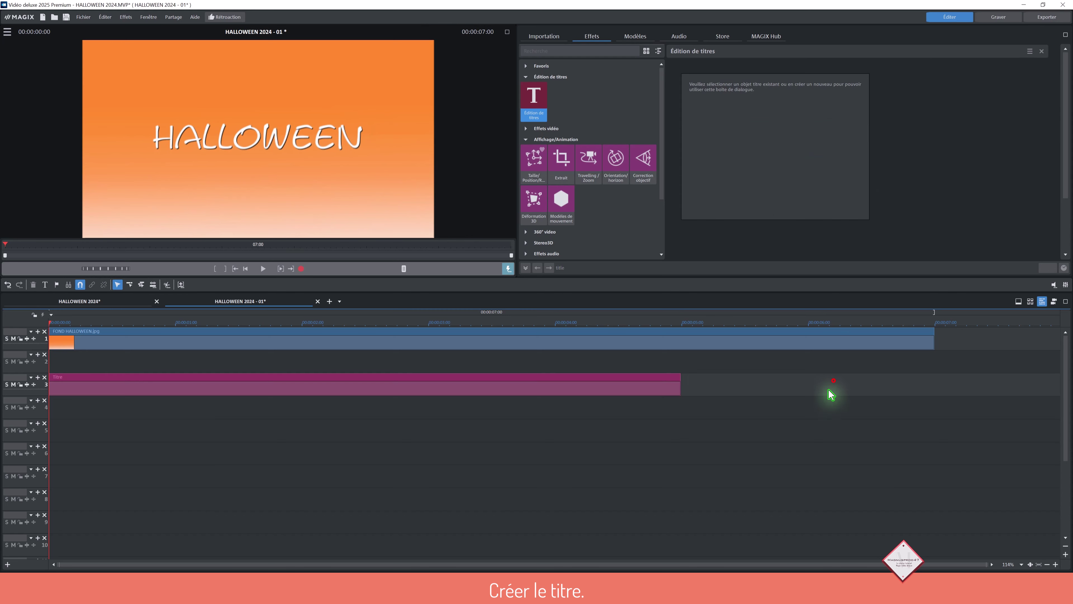
- Move the title to track 2, starting slightly after the movie's start, and align a duplicate directly beneath it on track 3
left_click_drag(407, 379, 437, 356)
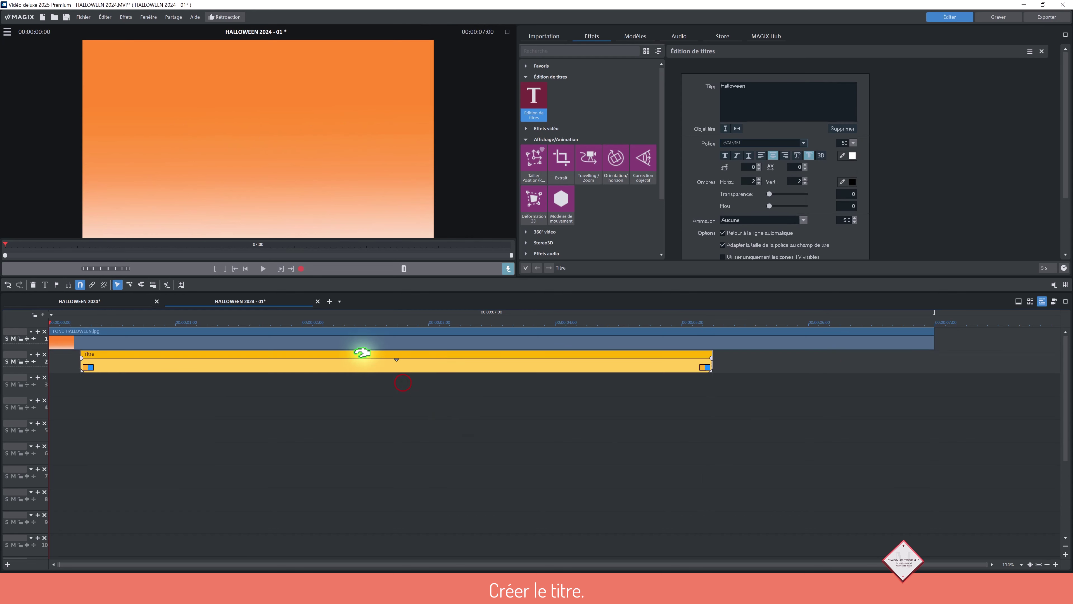
left_click(271, 322)
key("ctrl+d")
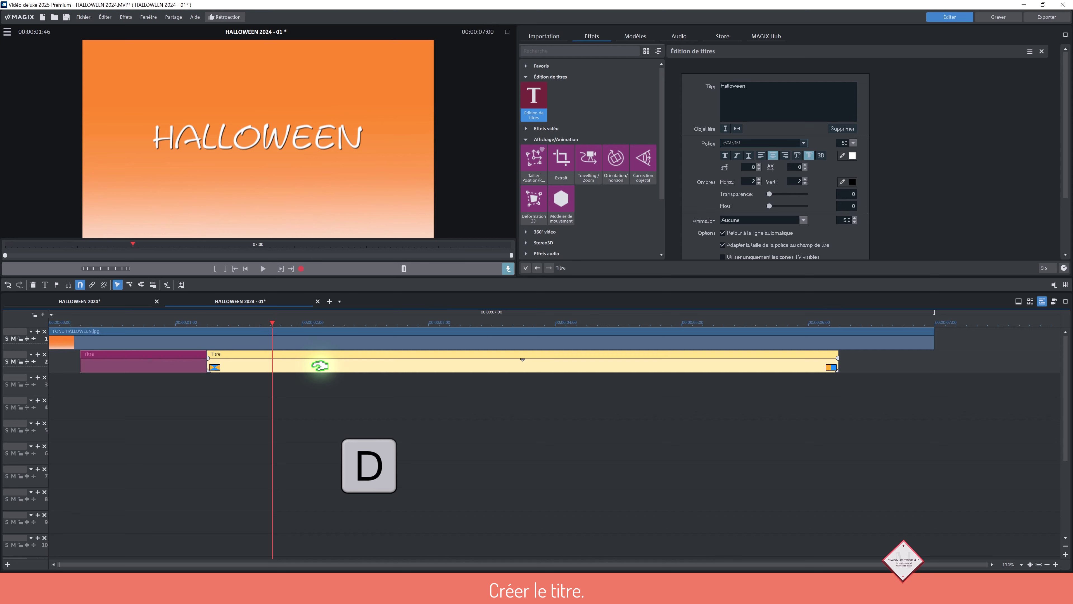
left_click_drag(346, 364, 221, 381)
left_click(388, 437)
left_click(283, 388)
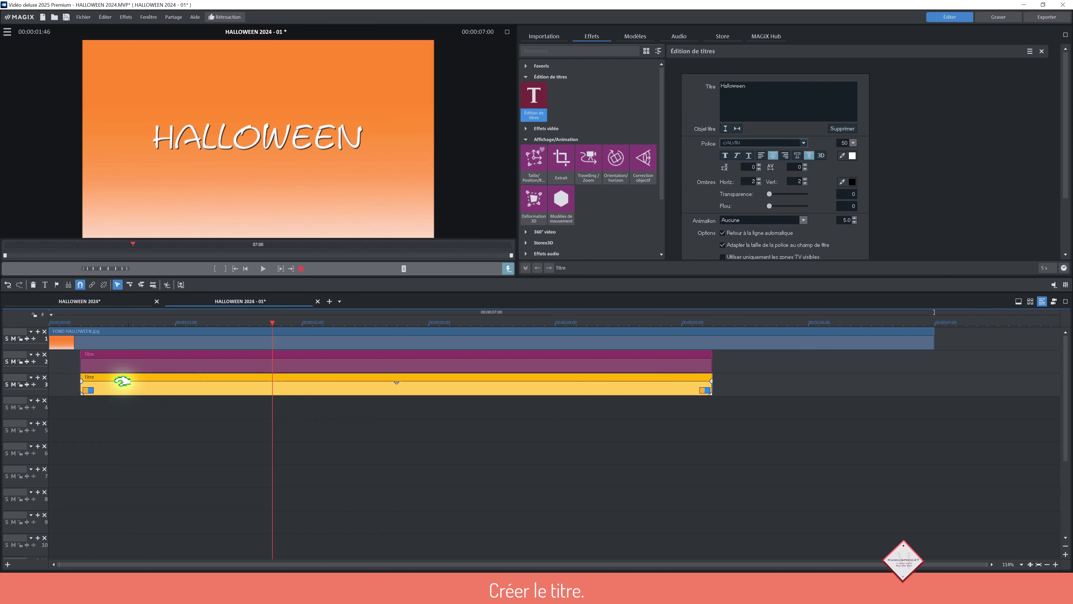
- Temporarily mute track 2 while replacing the text of the duplicate title on track 3 with H
left_click(14, 362)
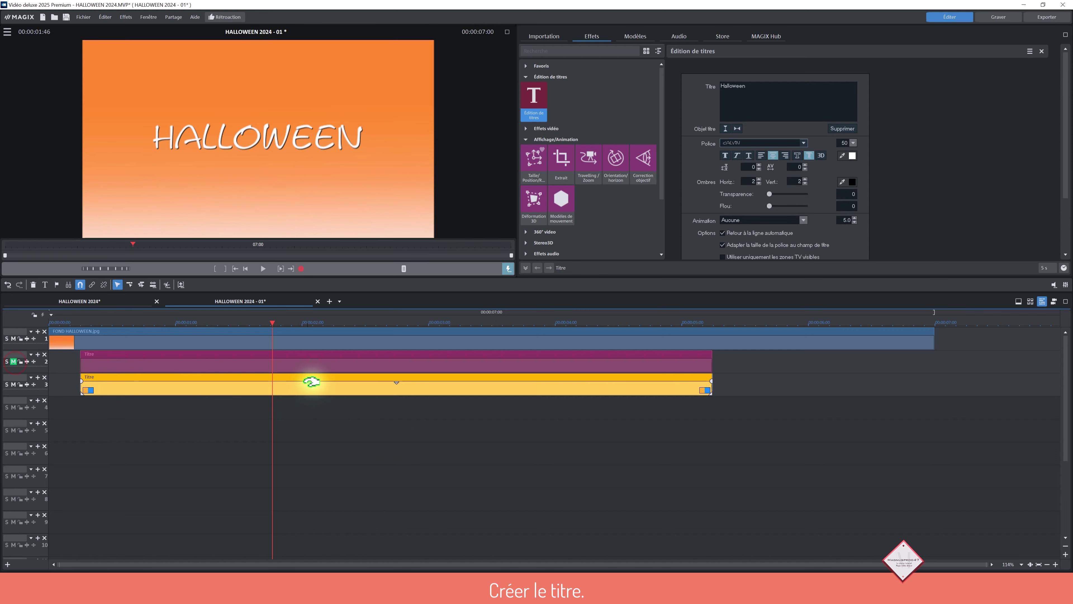
left_click(760, 88)
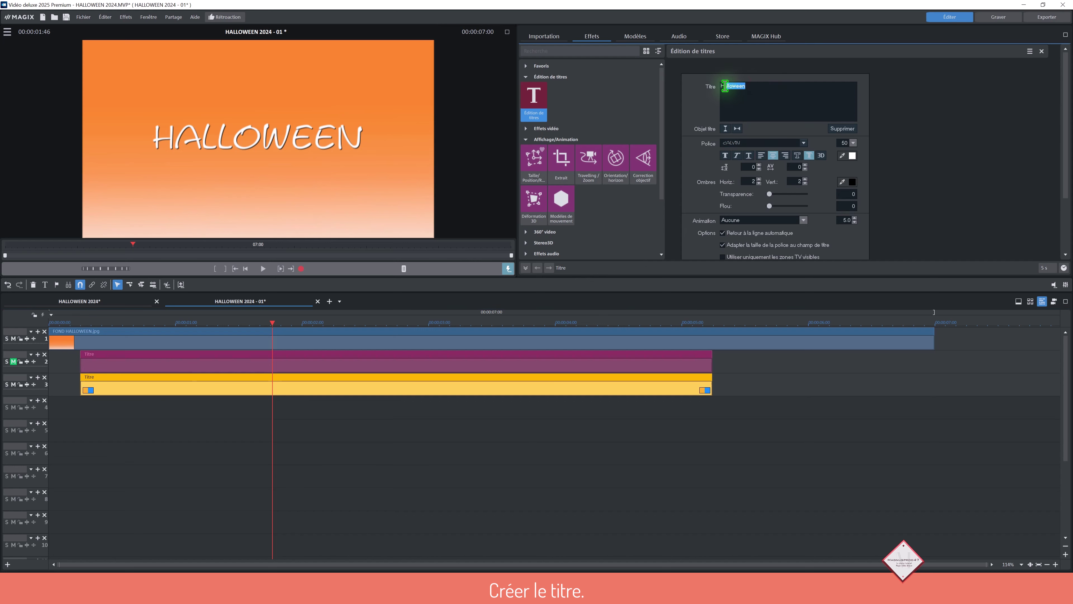
type("H")
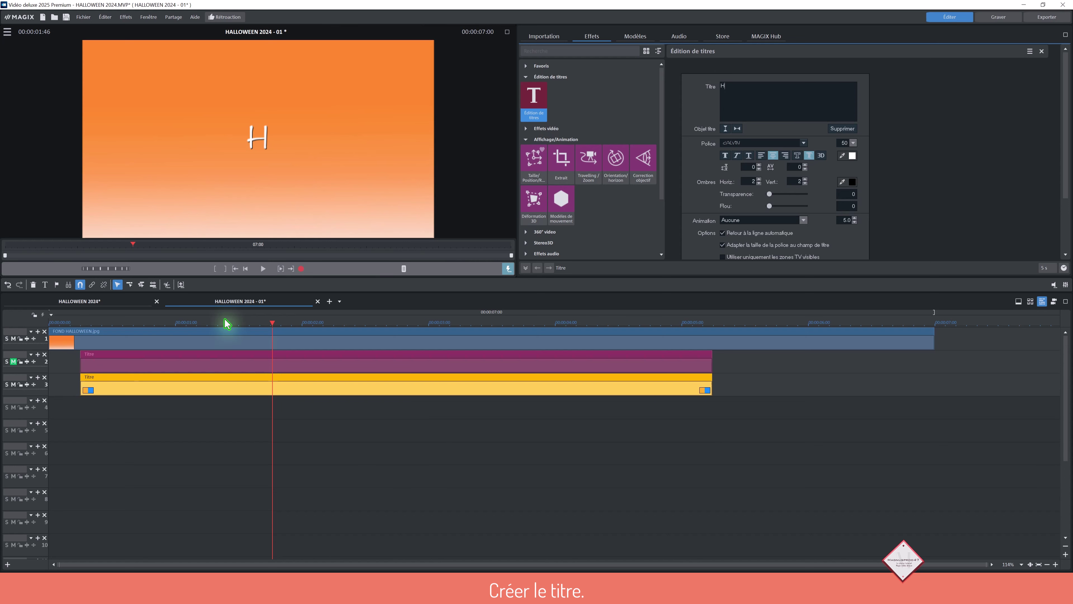
left_click(14, 362)
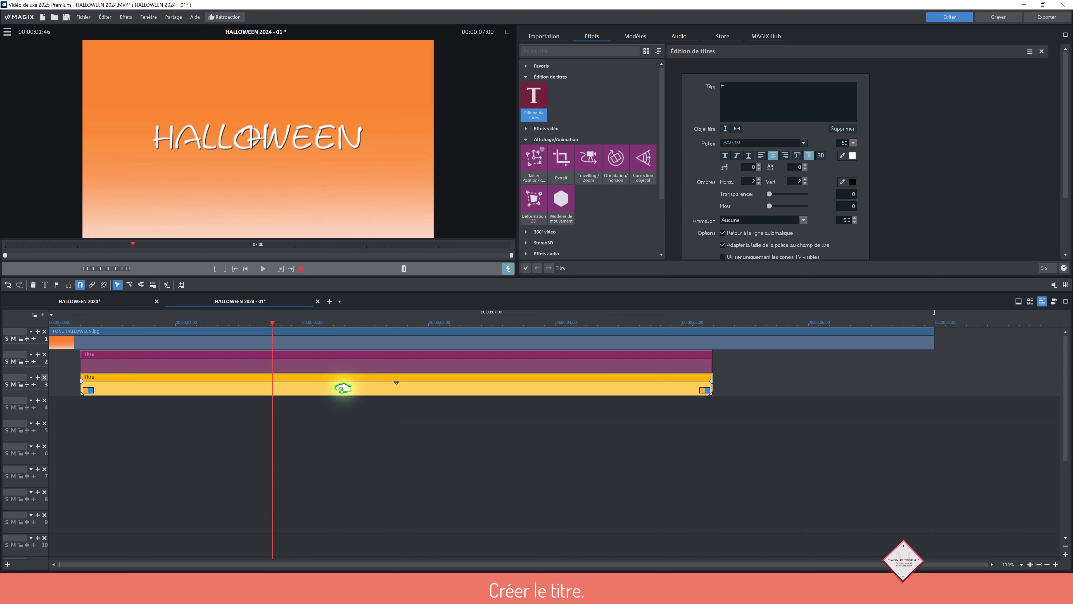
- Add an outline to the H and shift it to horizontal position -1047.3 px, over the first letter of Halloween
left_click(800, 156)
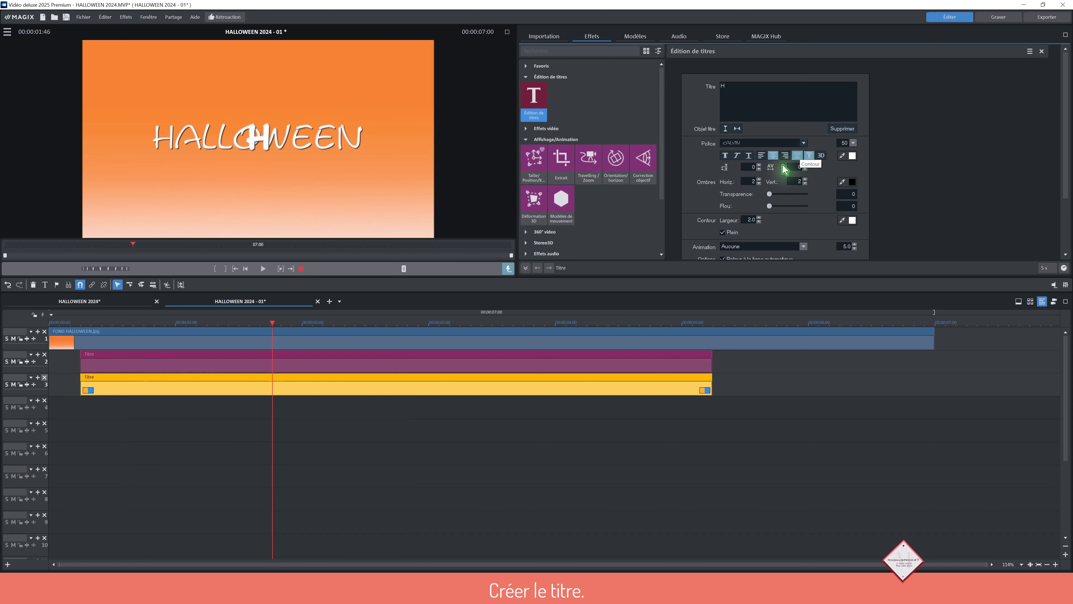
left_click(534, 160)
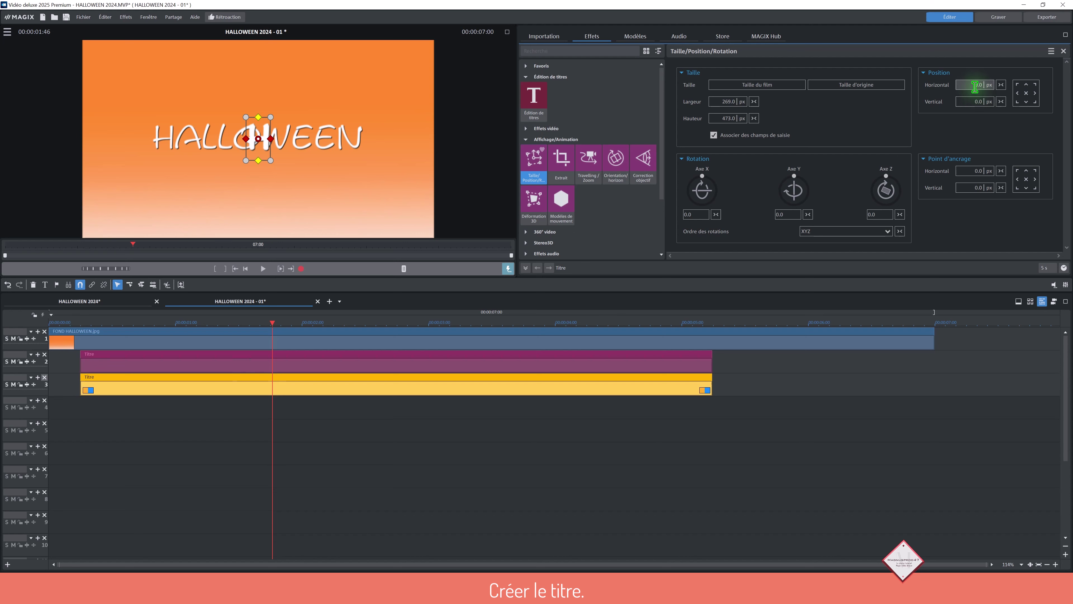
left_click_drag(978, 104, 917, 470)
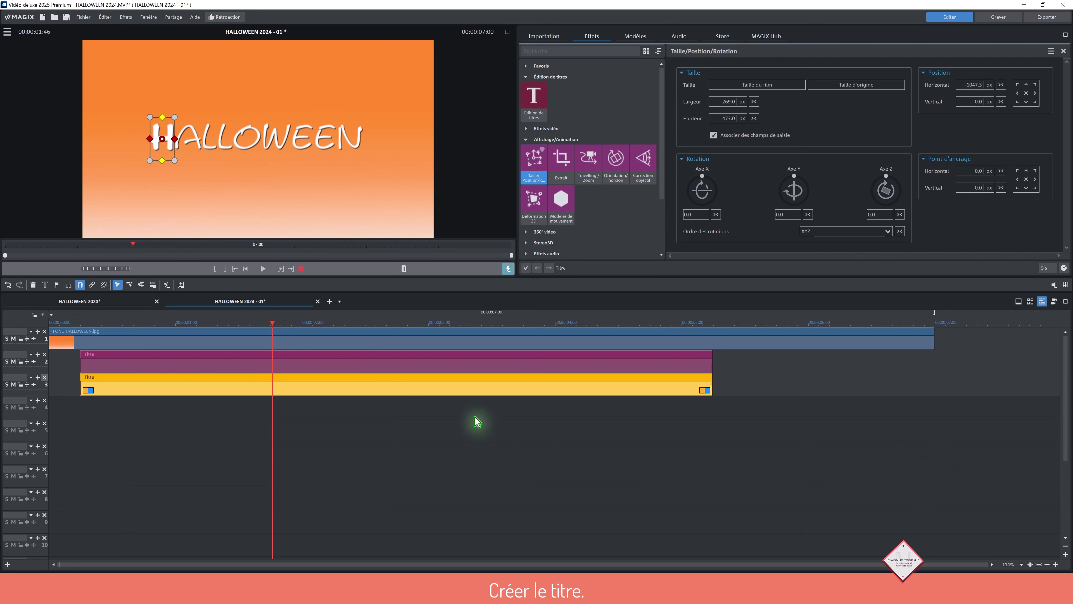
- Set the letter spacing of the Halloween title on track 2 to 12
left_click(313, 374)
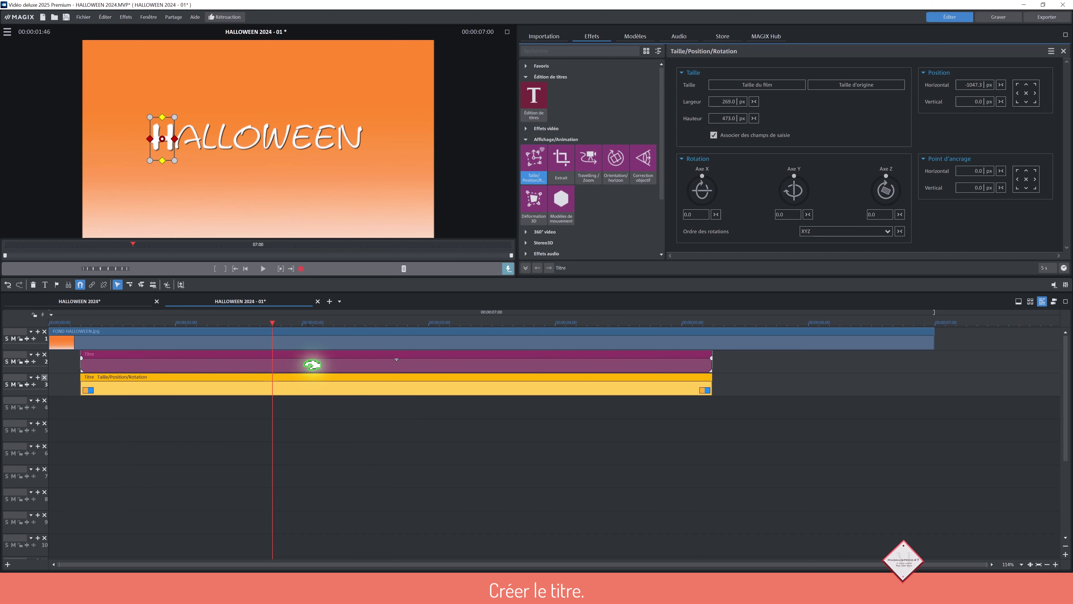
left_click(313, 365)
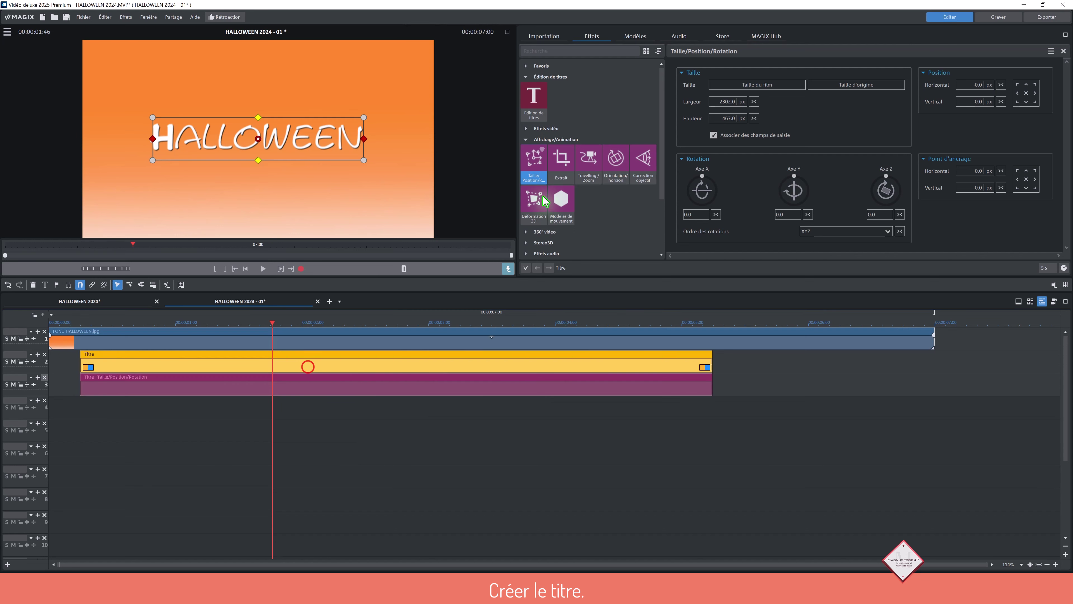
left_click(533, 97)
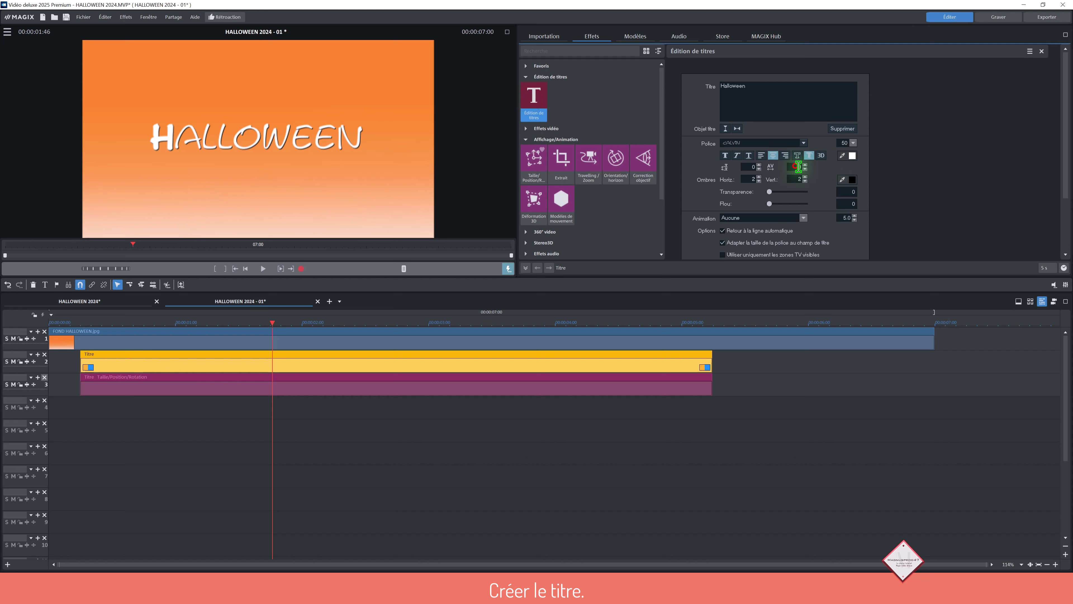
type("1")
left_click(804, 169)
left_click(804, 170)
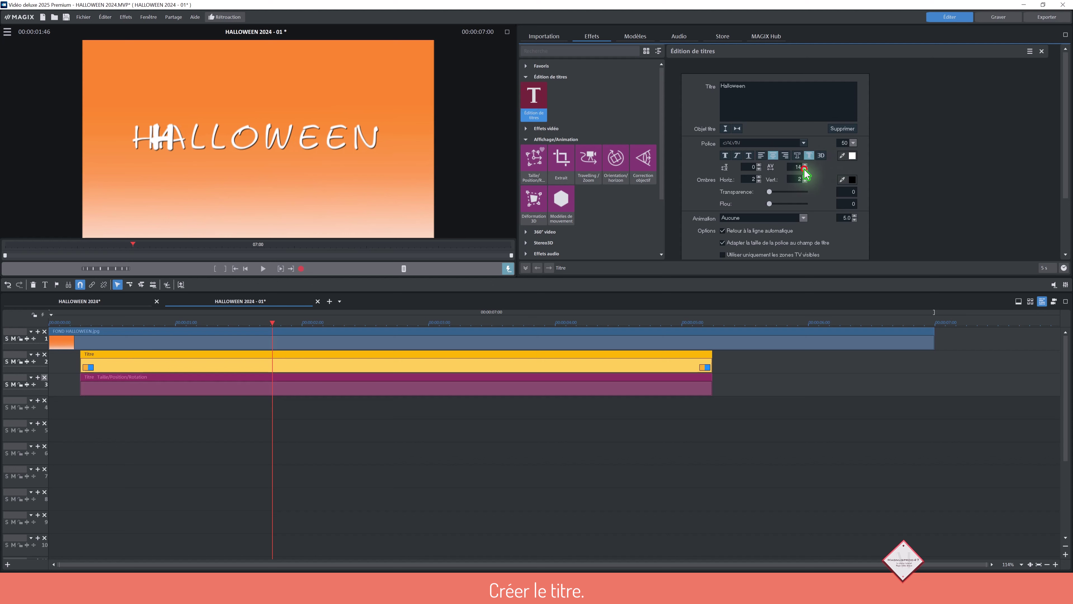
left_click(804, 169)
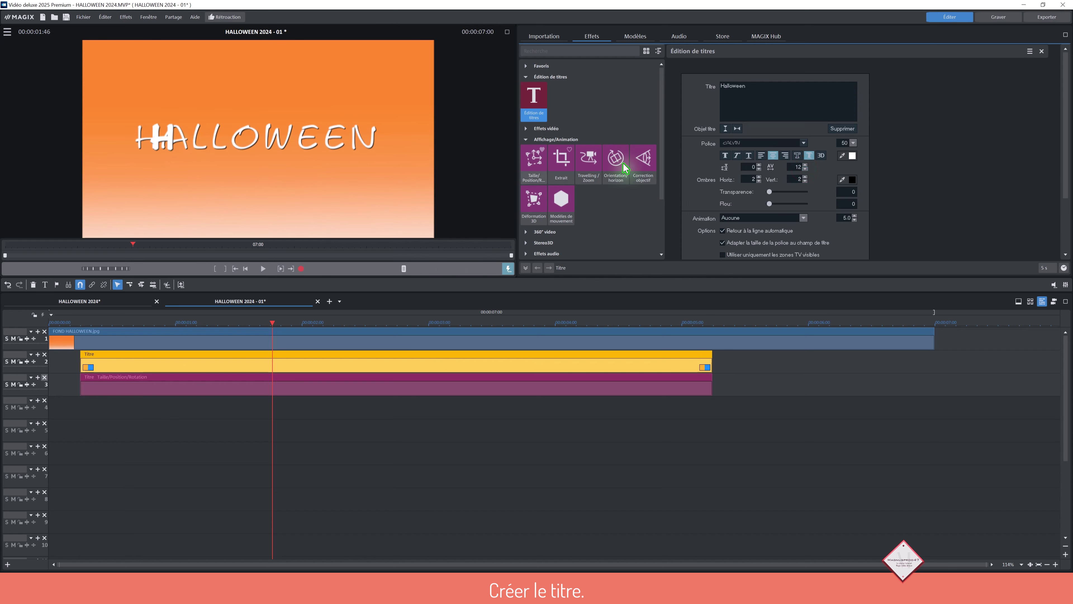
- Move the separate H to horizontal position -1221.3 px and set its font size to 77
left_click_drag(538, 109, 506, 393)
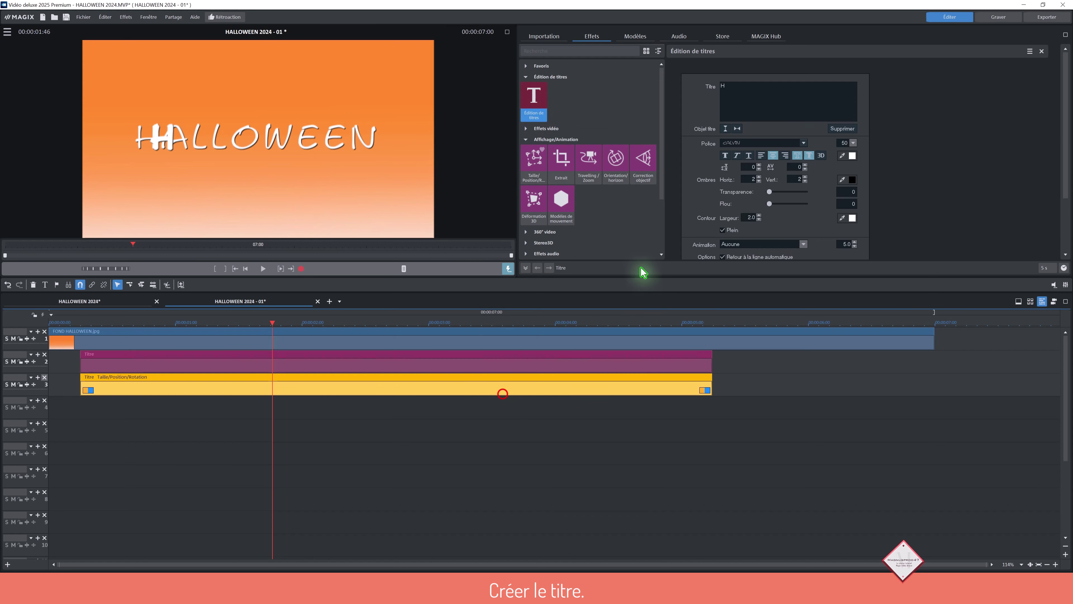
left_click(545, 148)
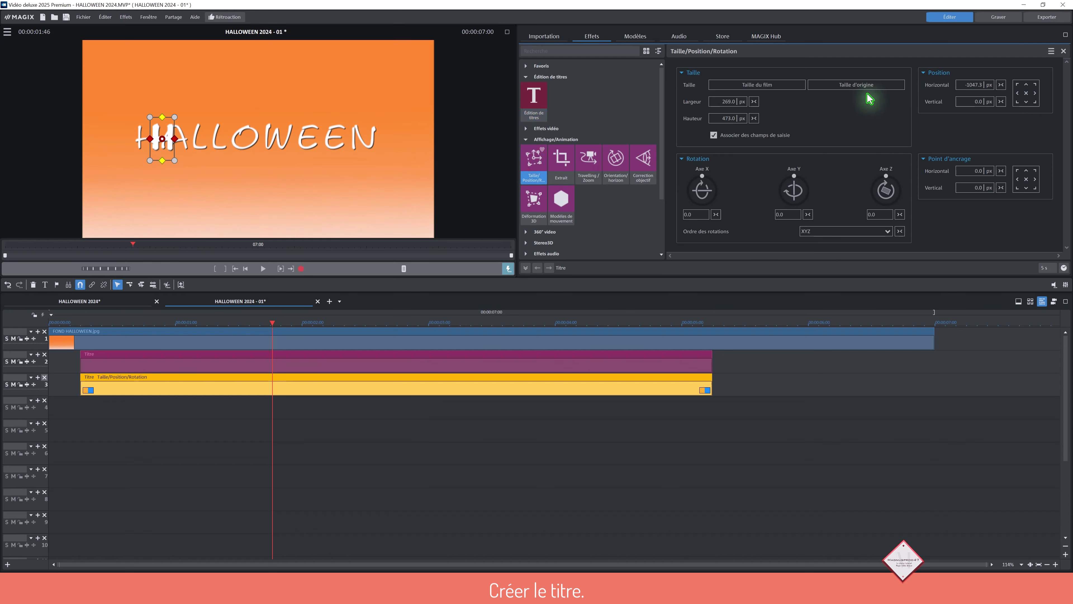
left_click_drag(973, 88, 977, 172)
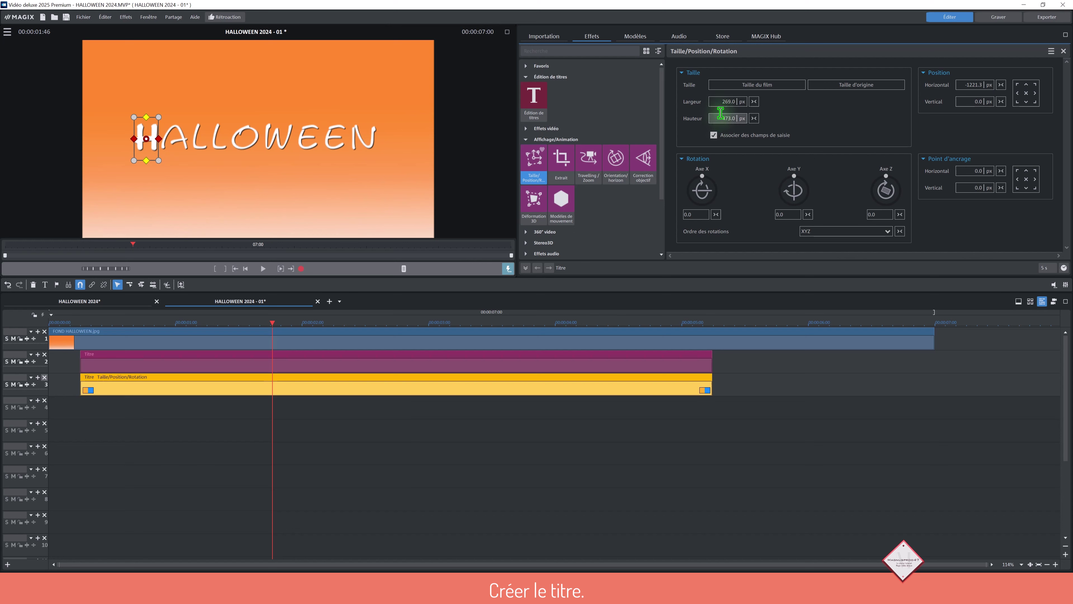
left_click(535, 101)
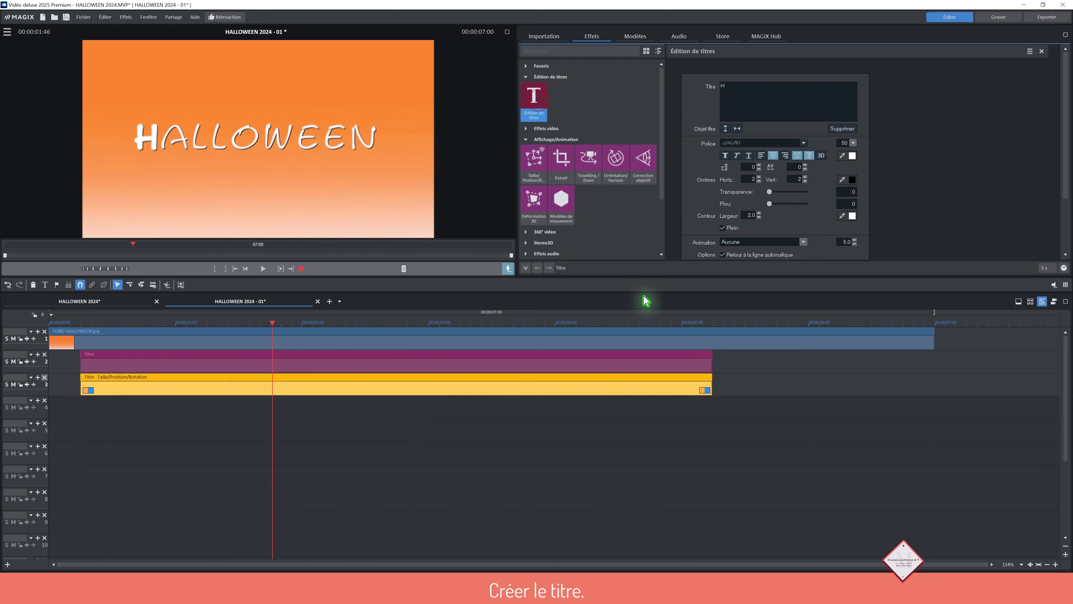
left_click(853, 143)
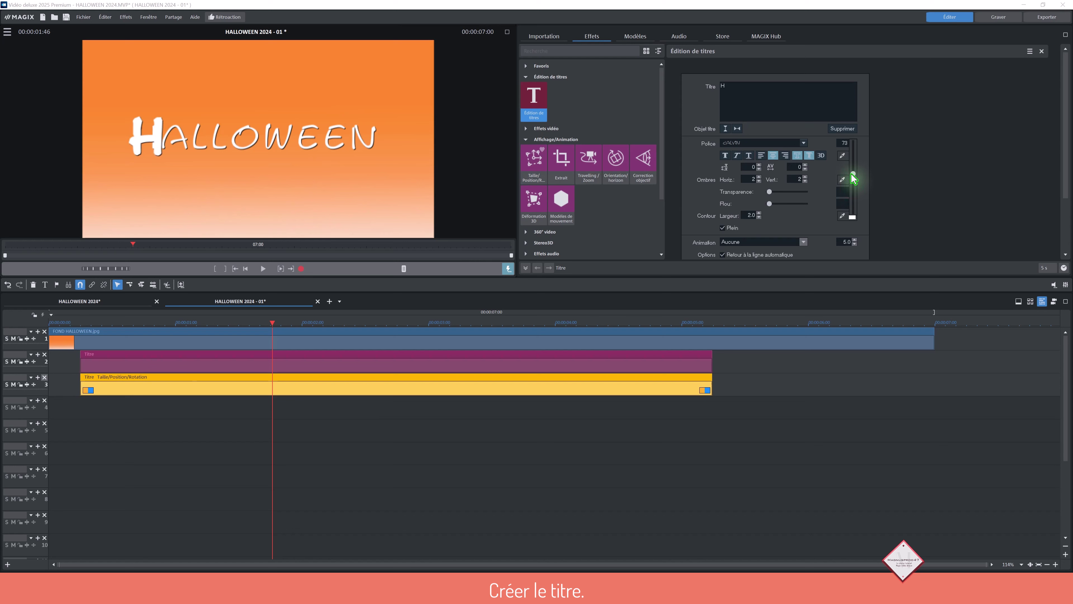
left_click(853, 176)
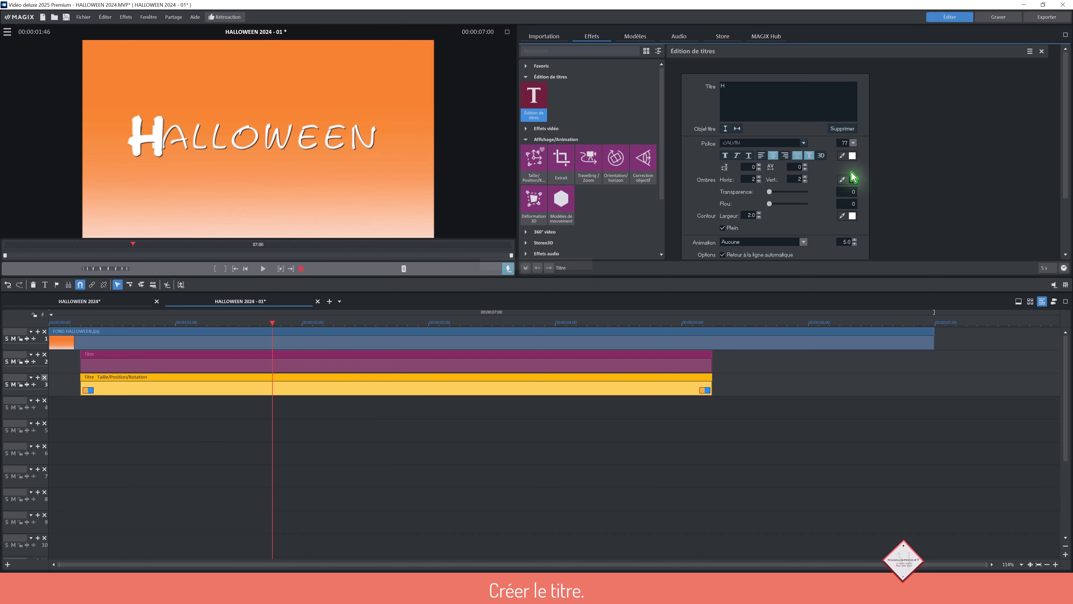
left_click(850, 434)
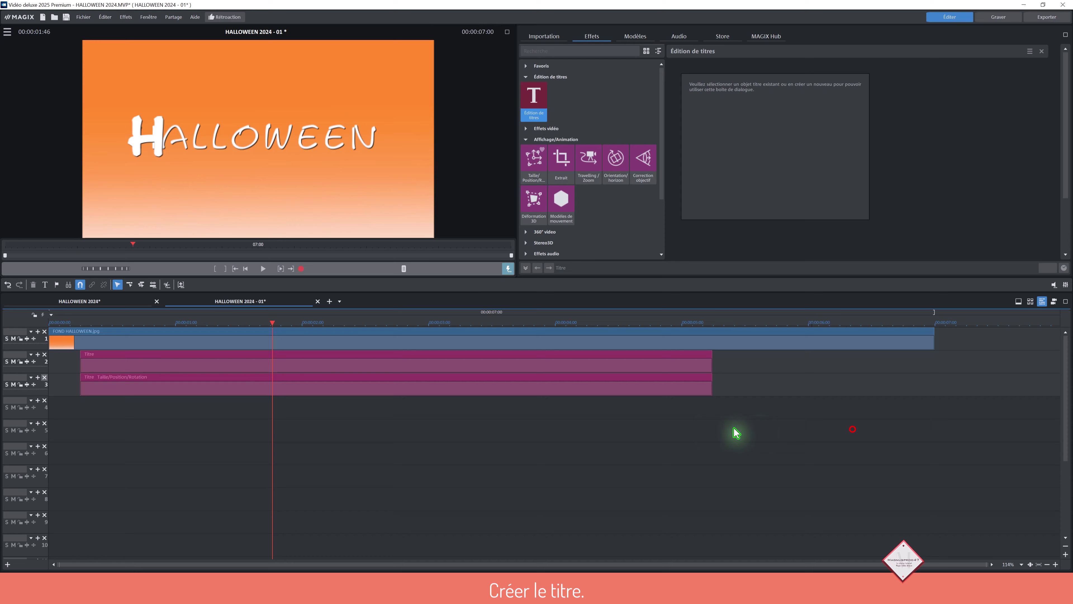
- Shift the enlarged H on track 3 to horizontal position -1289.3 px
left_click(538, 386)
left_click(534, 164)
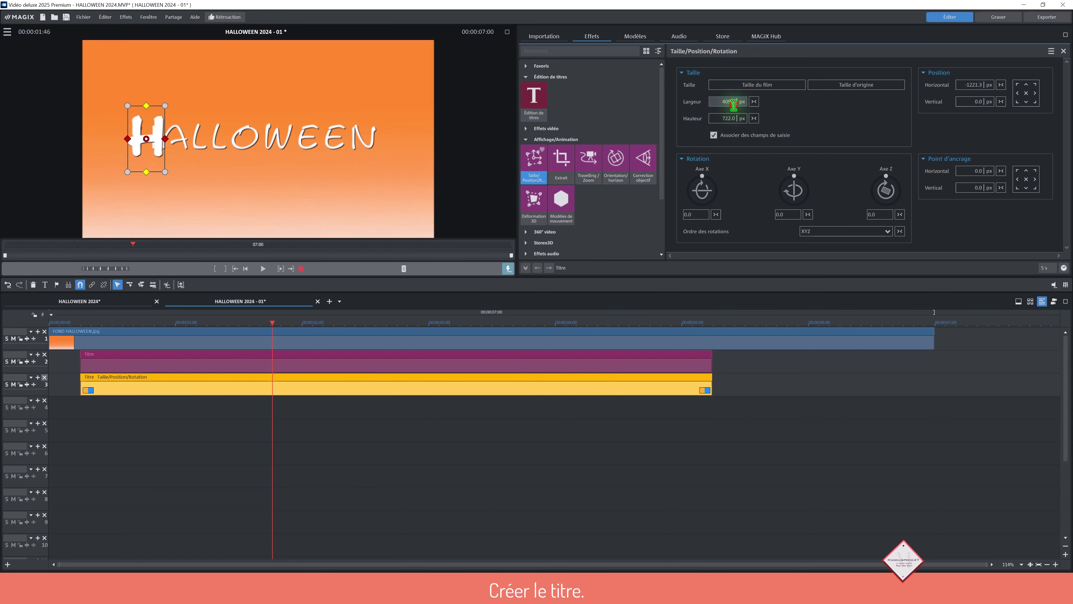
left_click(733, 102)
left_click_drag(967, 87, 980, 125)
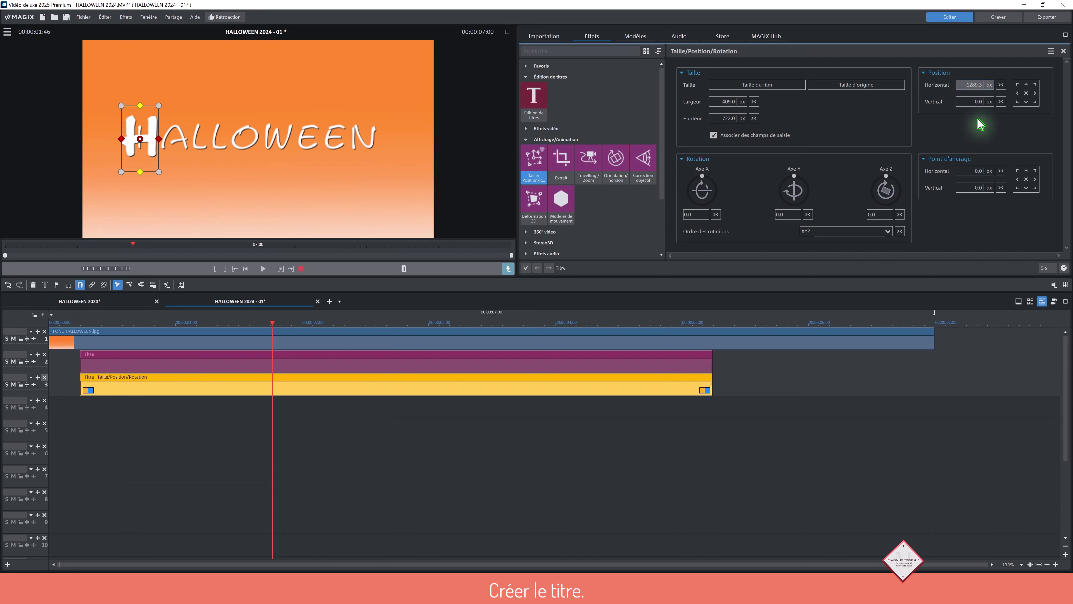
left_click(831, 461)
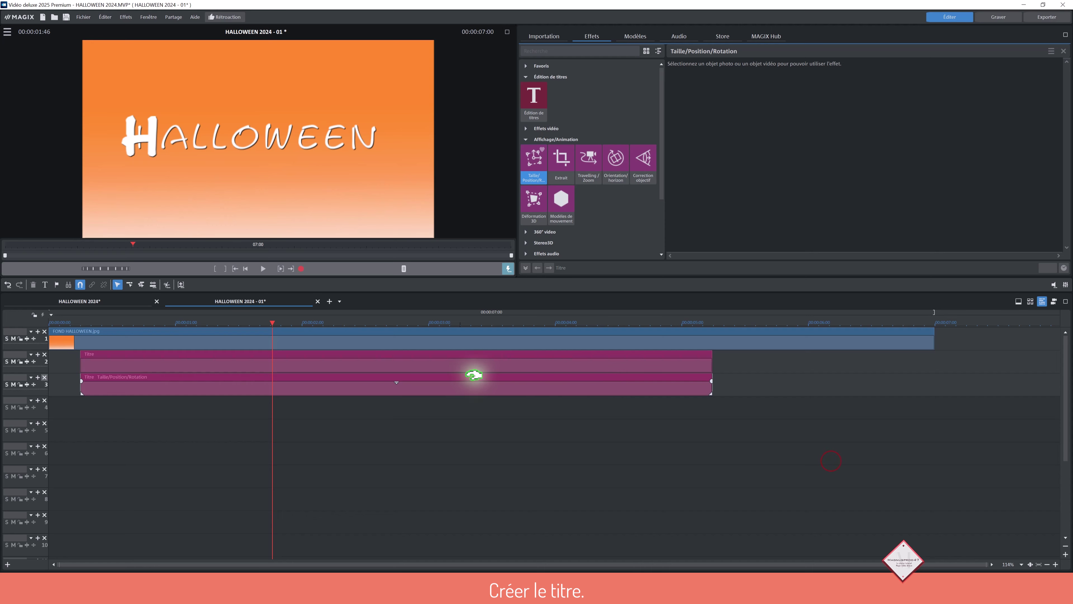
- Remove the first letter from the Halloween title on track 2 and shift the remaining text to horizontal position 164 px
left_click(480, 367)
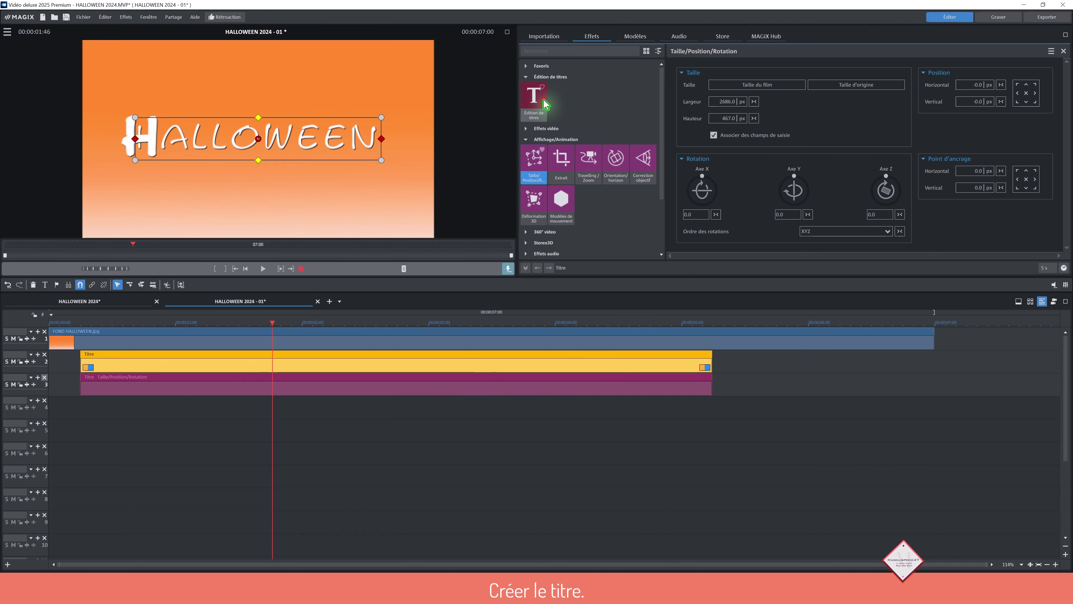
left_click(533, 99)
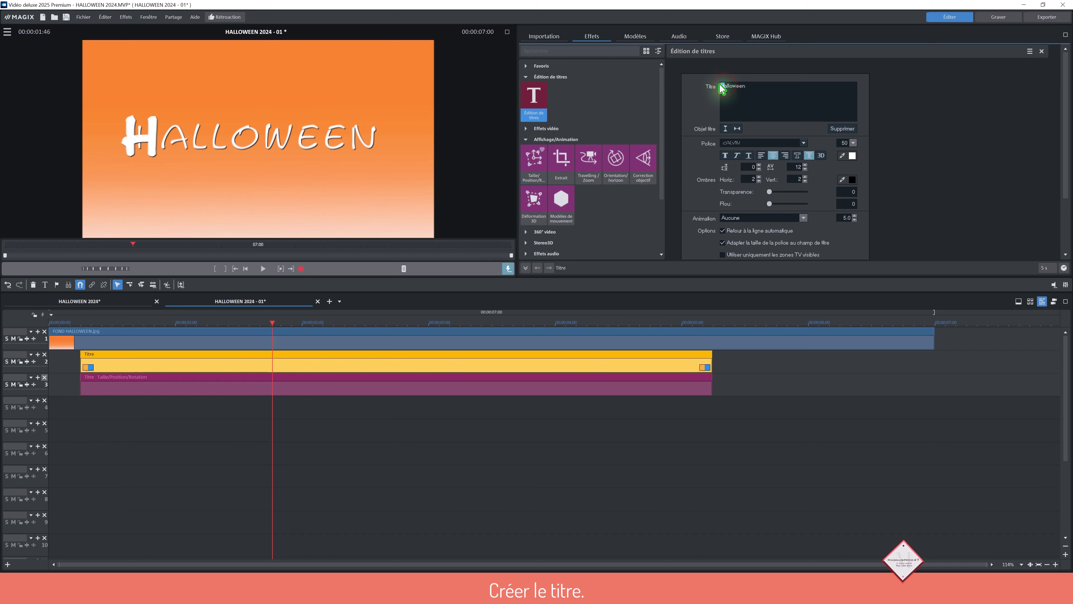
key("Delete")
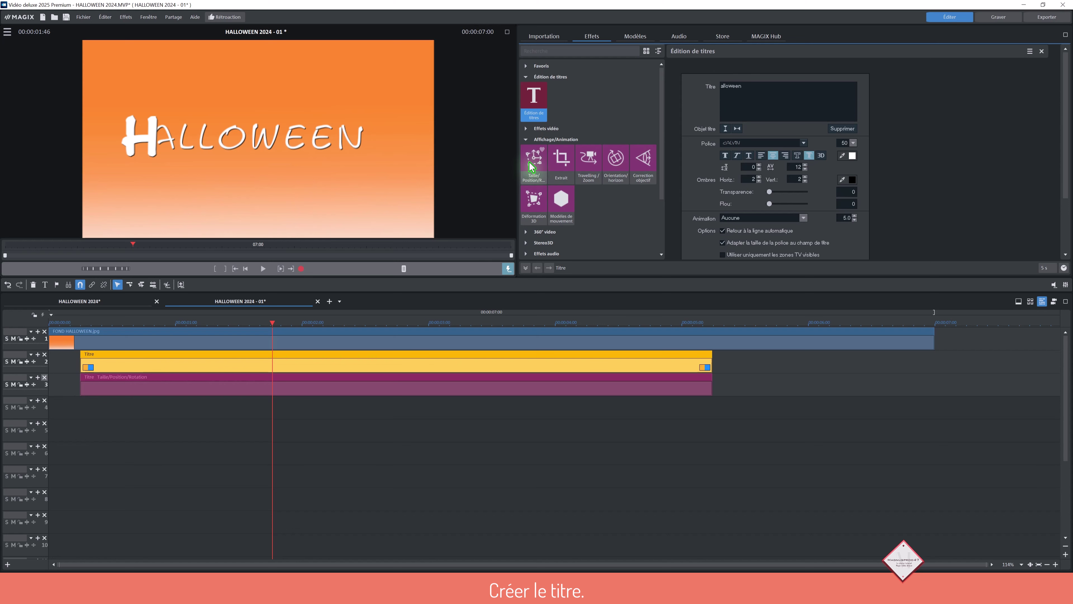
left_click(533, 166)
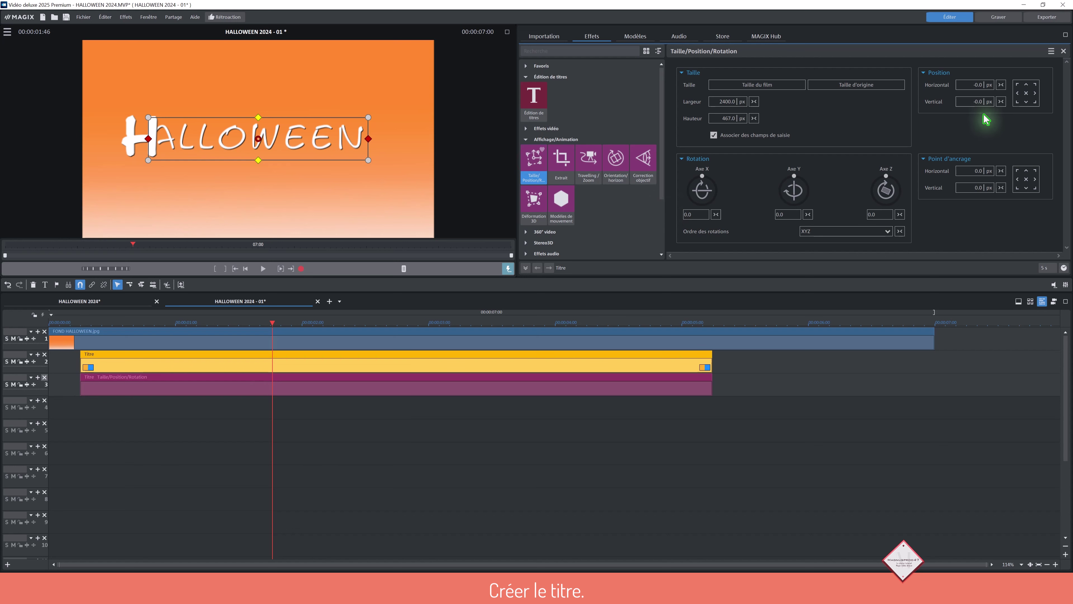
left_click_drag(975, 84, 994, 16)
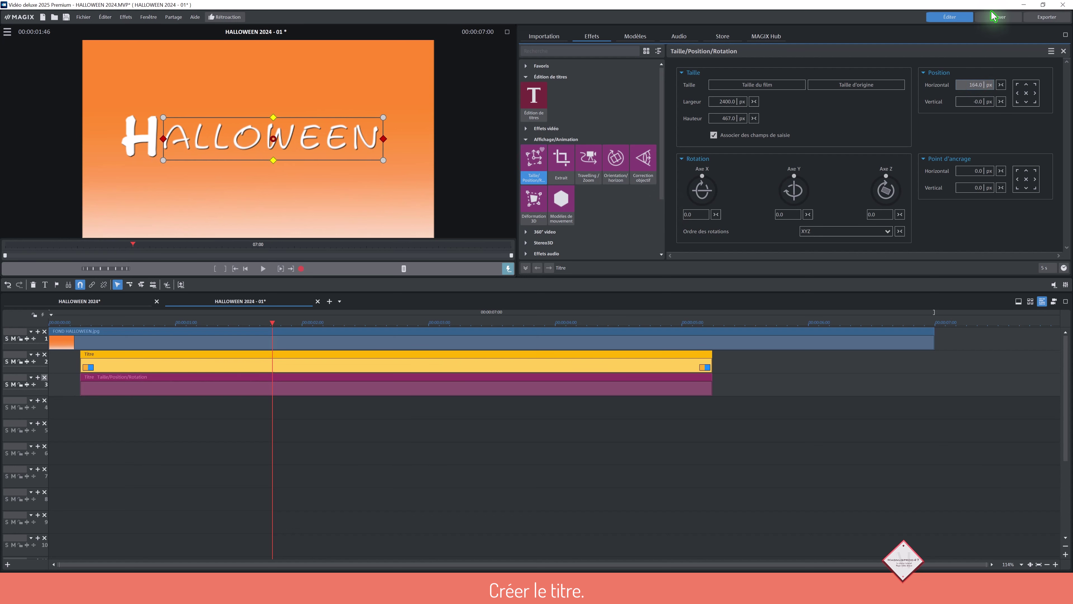
left_click(597, 448)
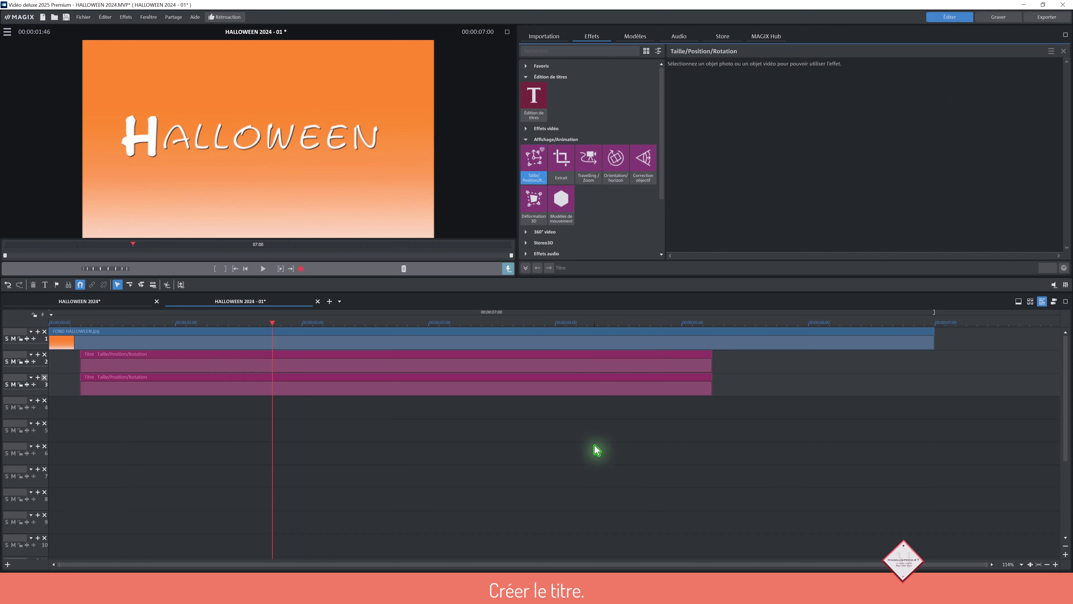
- Start the H at 1 second and the "alloween" title at 2 seconds, trimming the latter to end with the H
left_click_drag(292, 386, 451, 360)
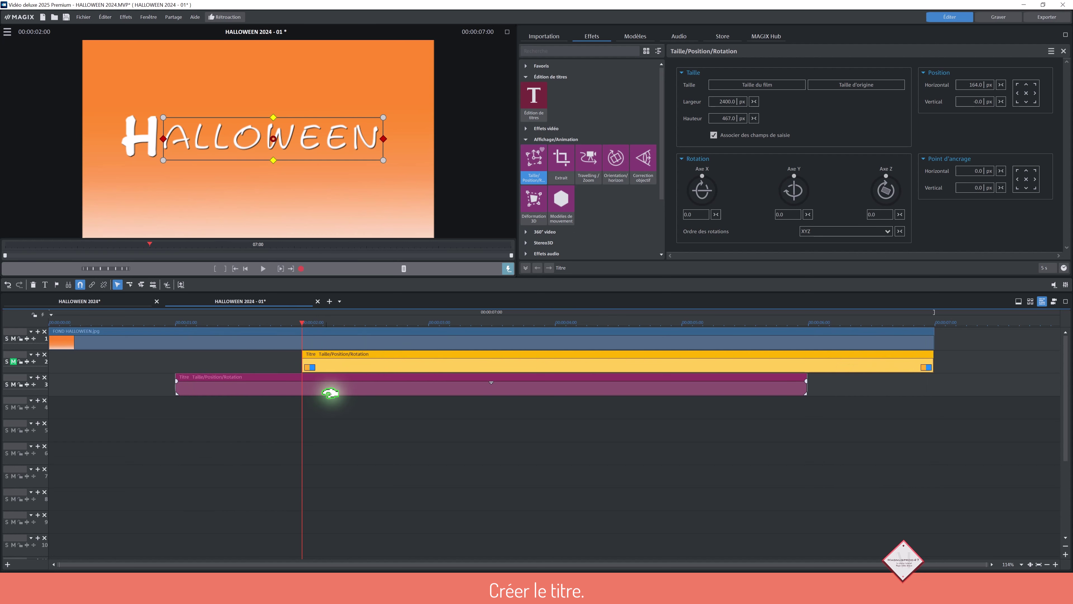
left_click(219, 384)
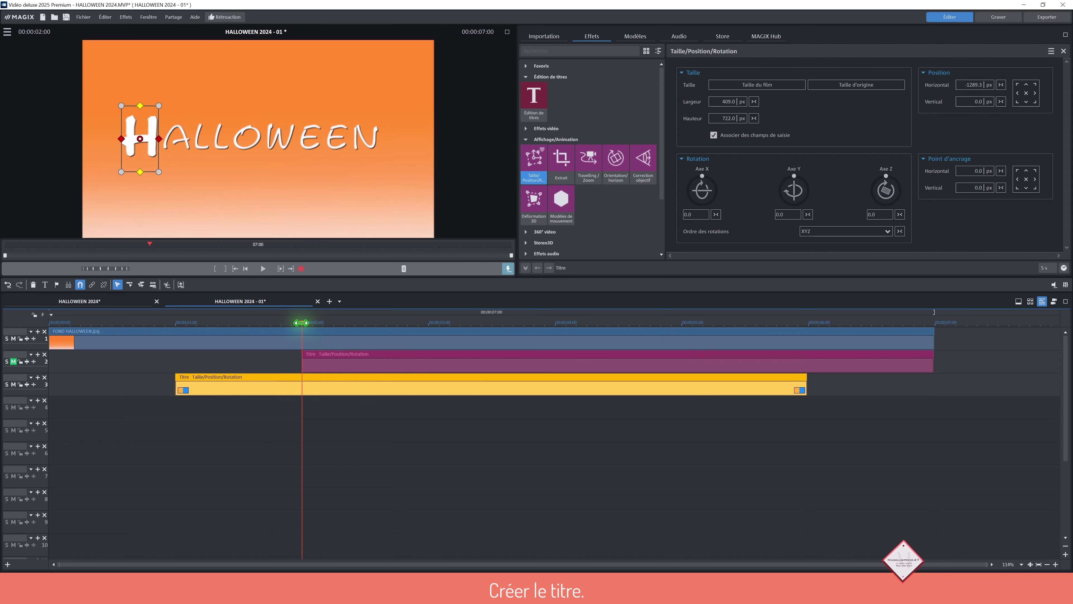
left_click(932, 363)
left_click_drag(932, 363, 807, 362)
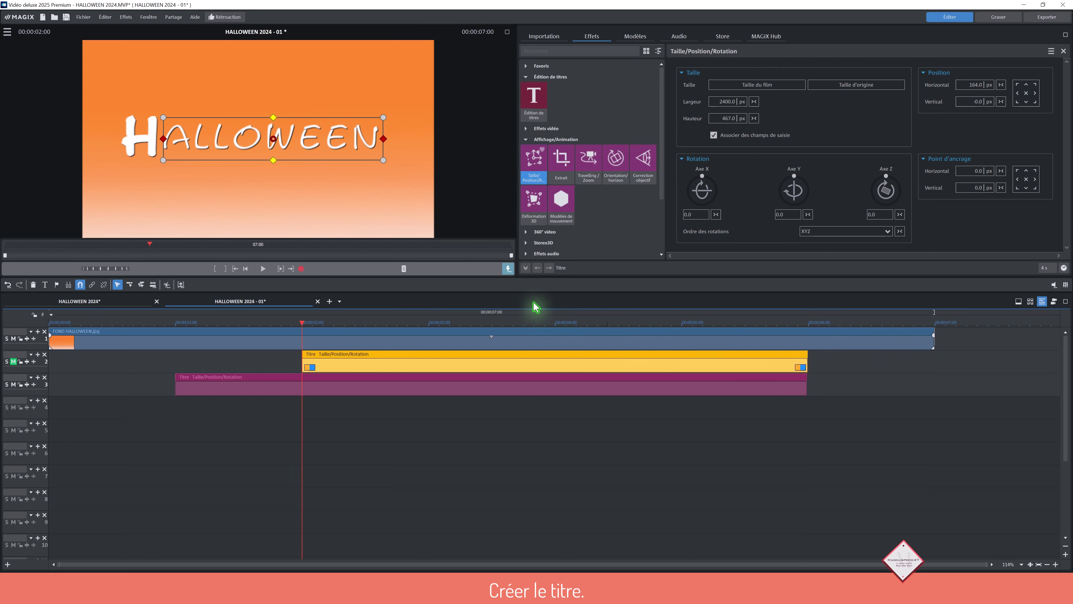
- Add a size and position keyframe to the H at the start of the "alloween" title
left_click(526, 270)
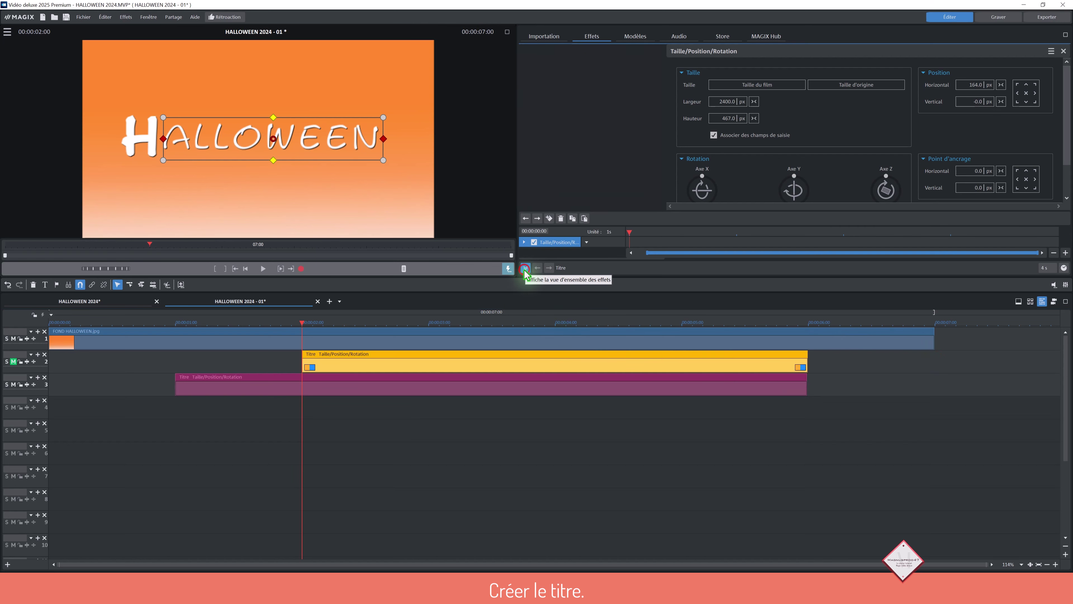
left_click(402, 385)
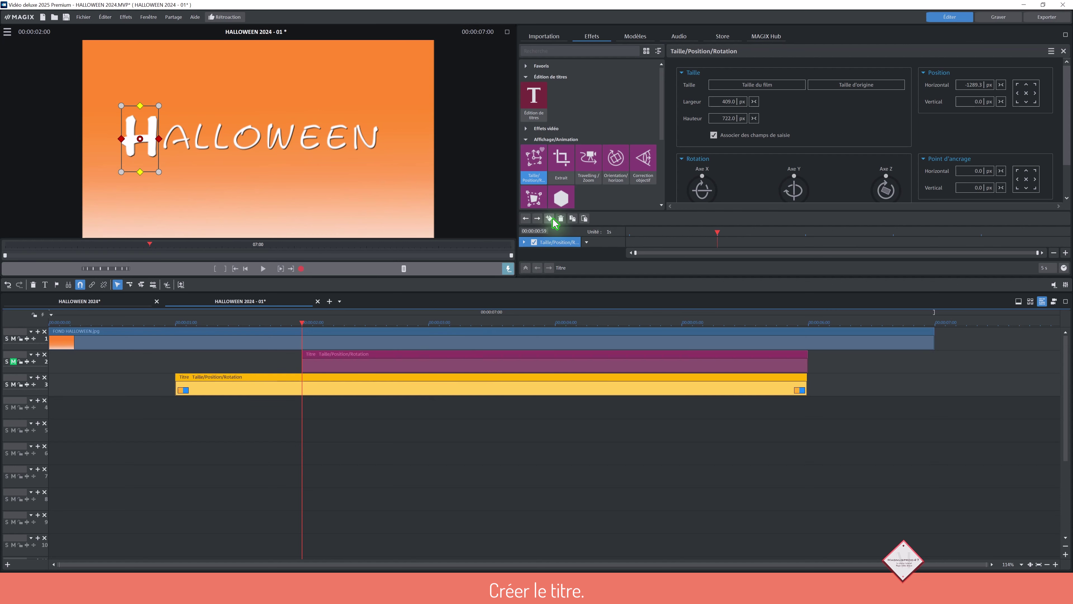
left_click(549, 218)
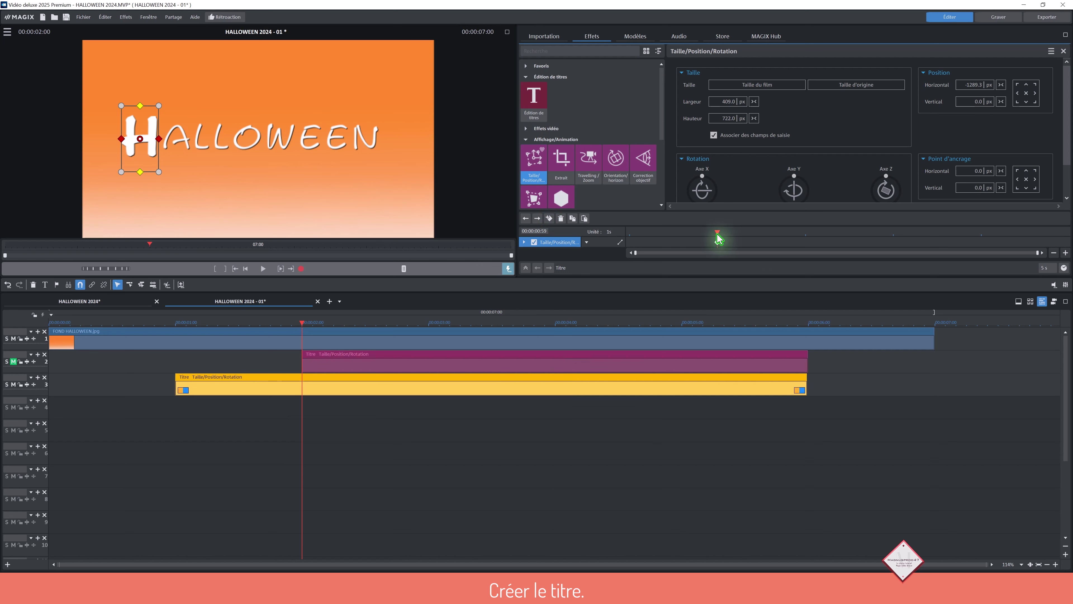
- At the H's first frame, enlarge it to 987.6 px wide and place it off-screen at horizontal -2394.3 px, vertical -1815.2 px
left_click_drag(716, 232, 619, 231)
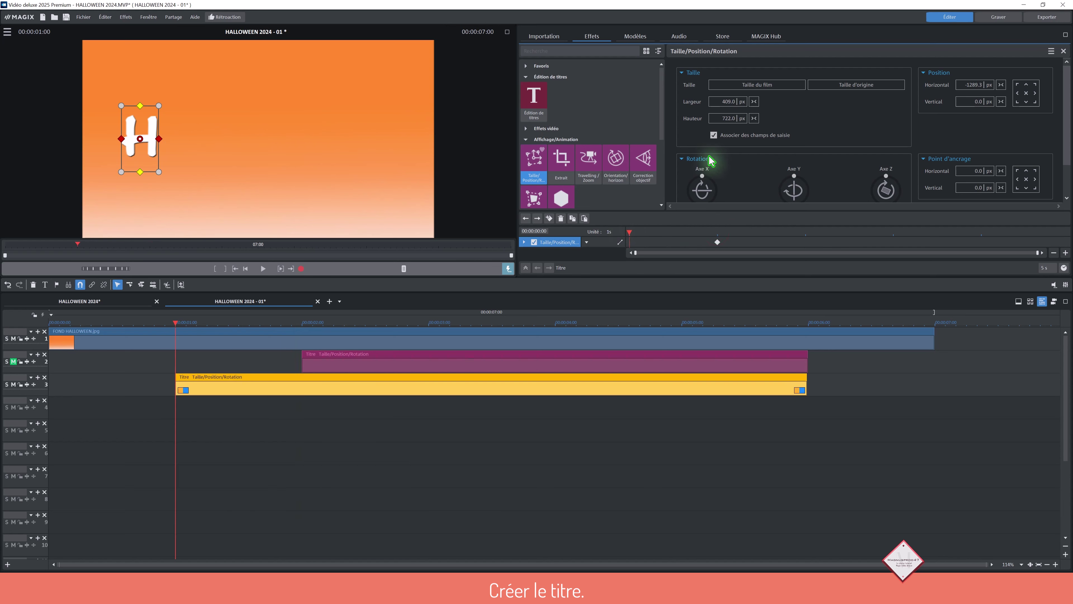
left_click_drag(727, 102, 742, 51)
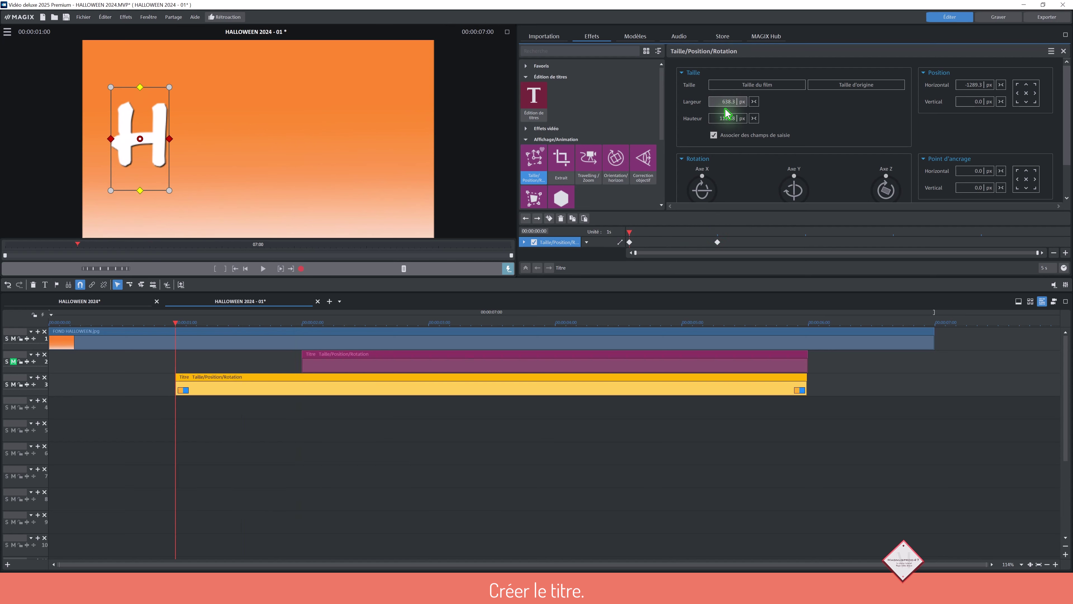
left_click_drag(725, 102, 735, 50)
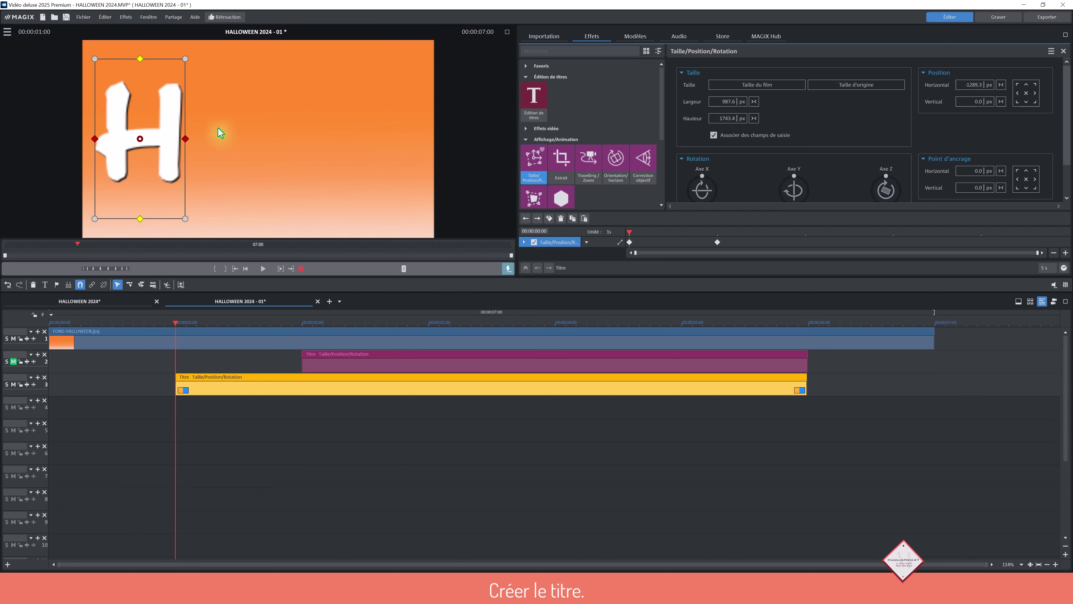
left_click(7, 32)
left_click(18, 115)
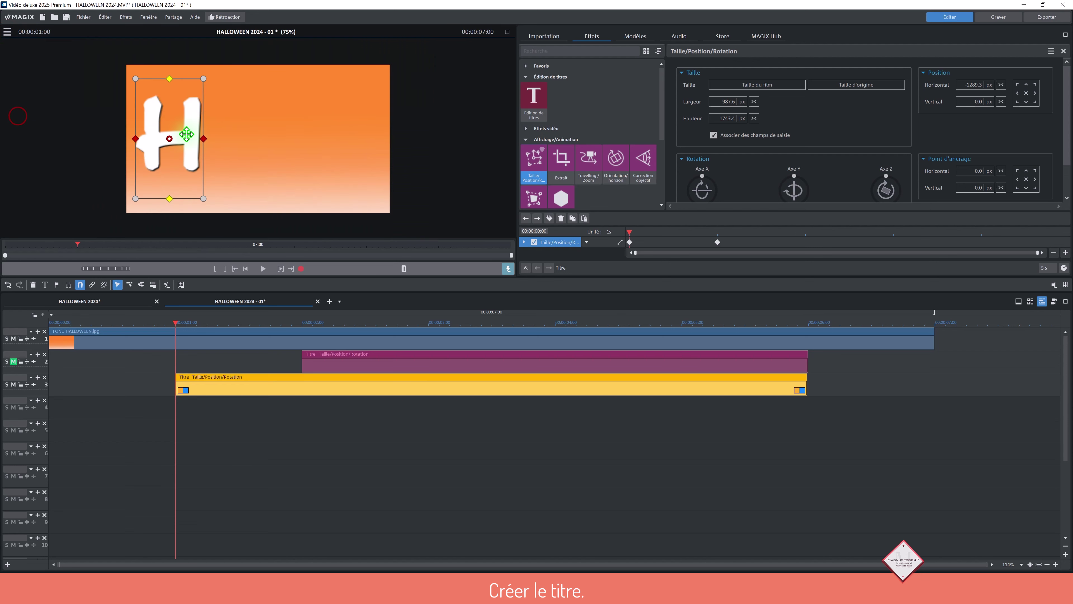
left_click_drag(182, 138, 107, 254)
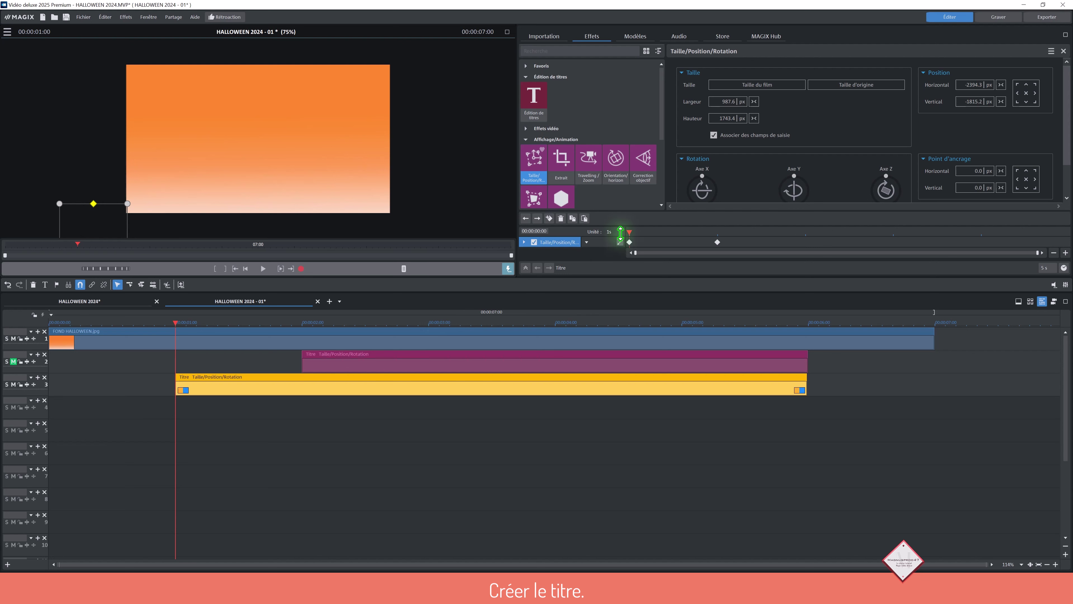
- Switch the H's keyframe motion from linear to a smooth curve and play back the animation
left_click(621, 244)
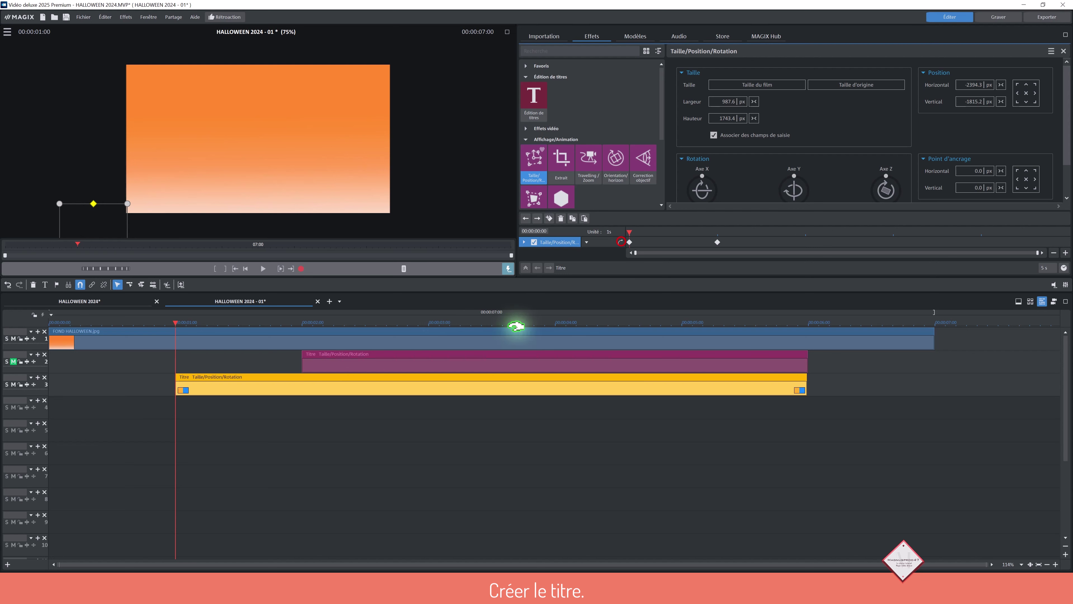
left_click(263, 269)
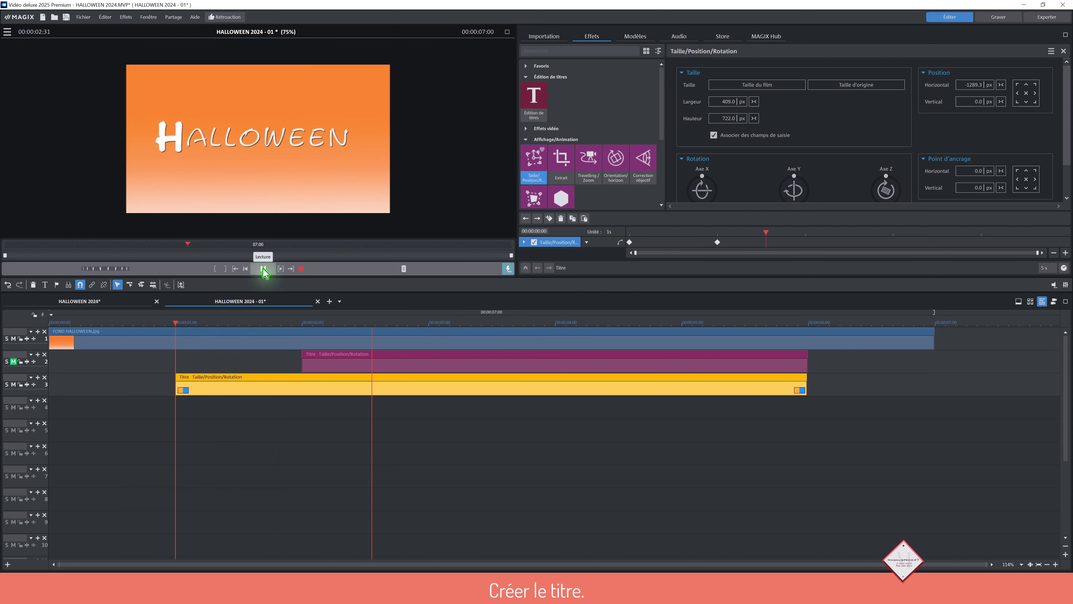
left_click(263, 270)
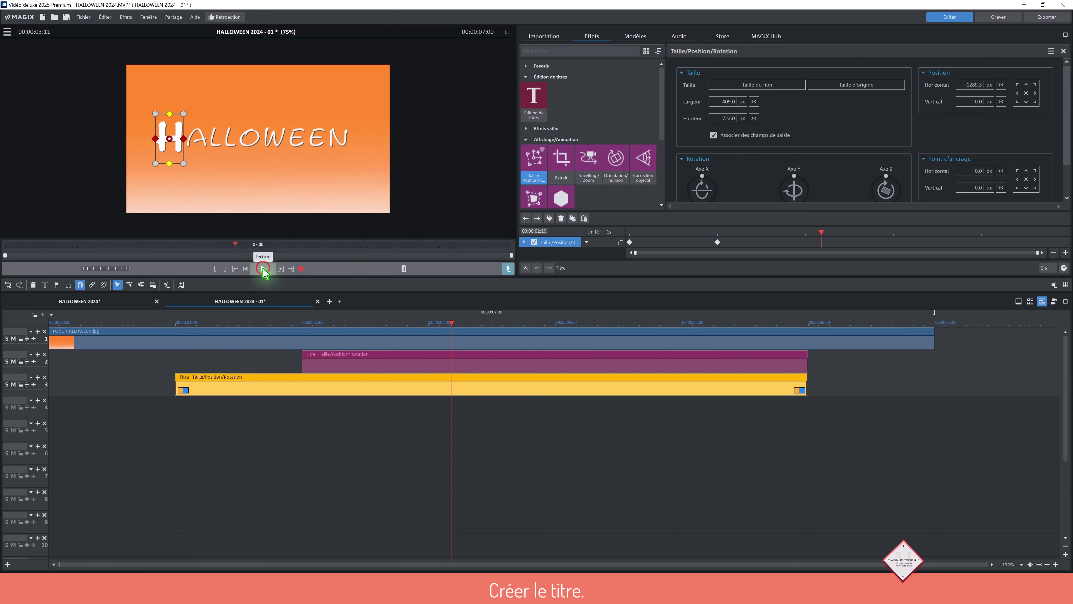
- Add a fade-in of just under half a second to the start of the "alloween" title and play back the animation
left_click(302, 324)
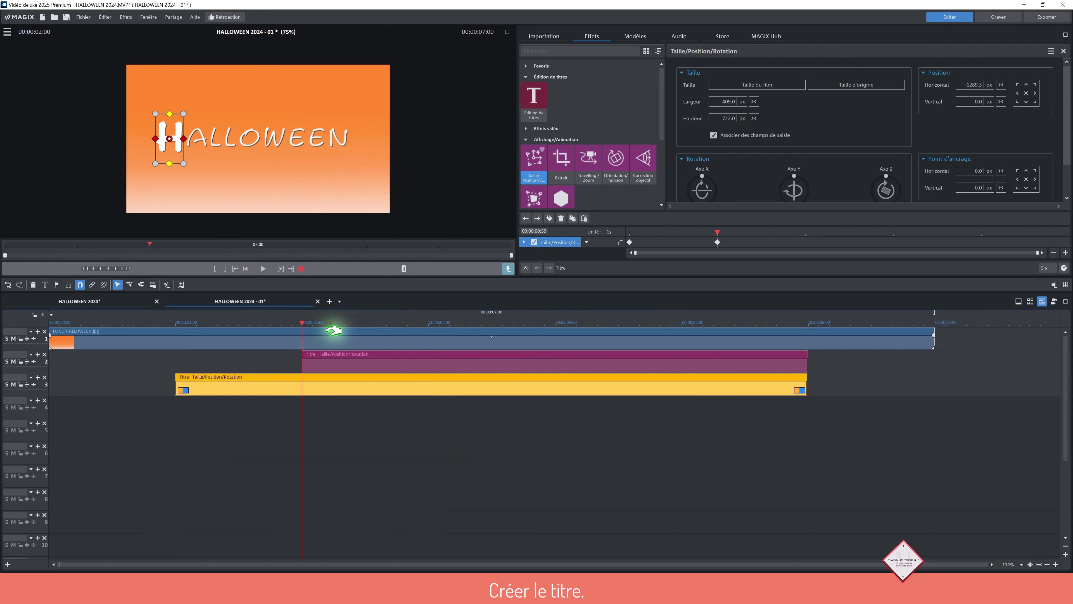
left_click(317, 353)
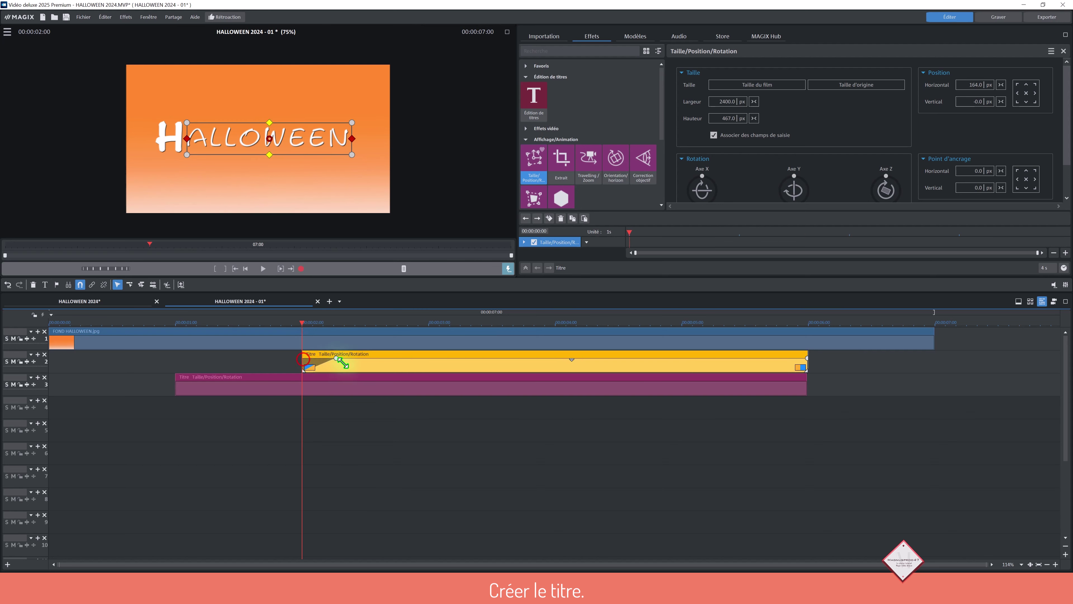
left_click_drag(363, 363, 347, 357)
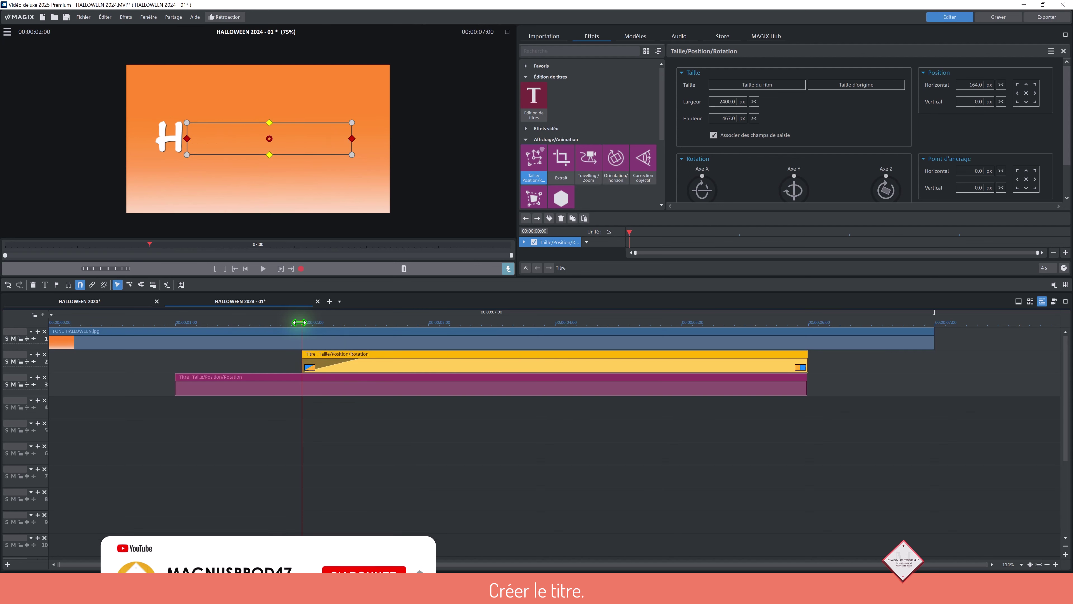
left_click_drag(299, 322, 160, 322)
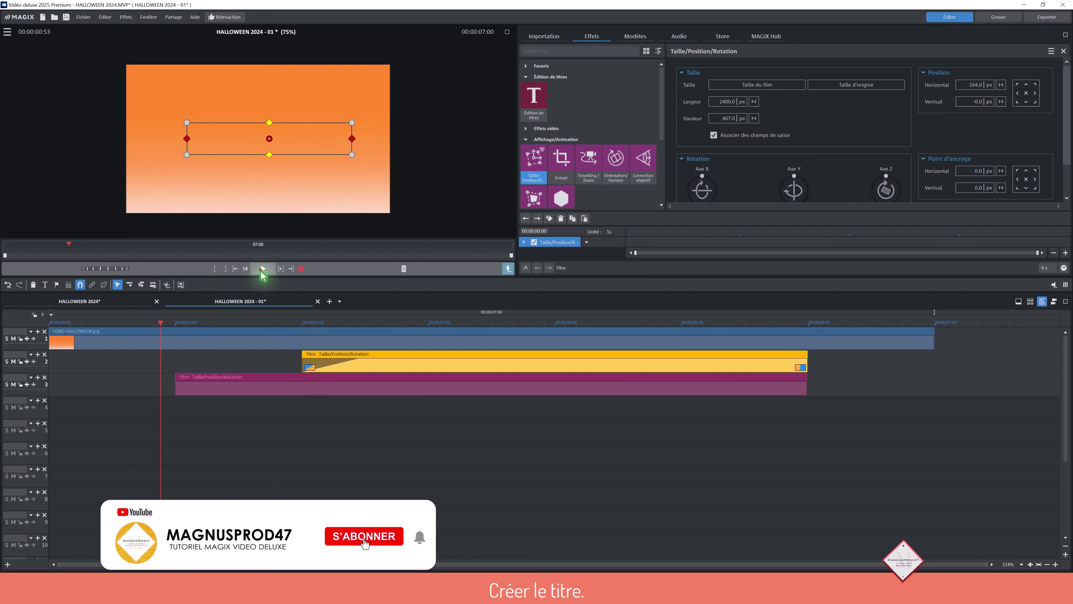
left_click(261, 268)
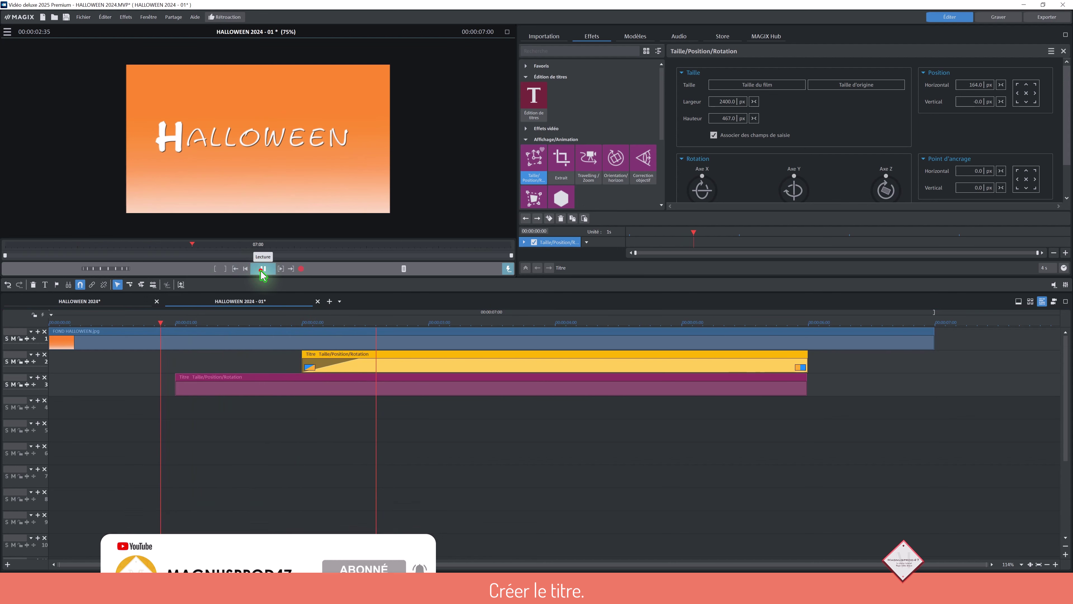
- Move the "alloween" title earlier to start at 00:00:01:45 and play back the title animation
left_click(324, 356)
mouse_move(328, 352)
left_mouse_down()
mouse_move(288, 353)
mouse_move(327, 353)
left_mouse_up()
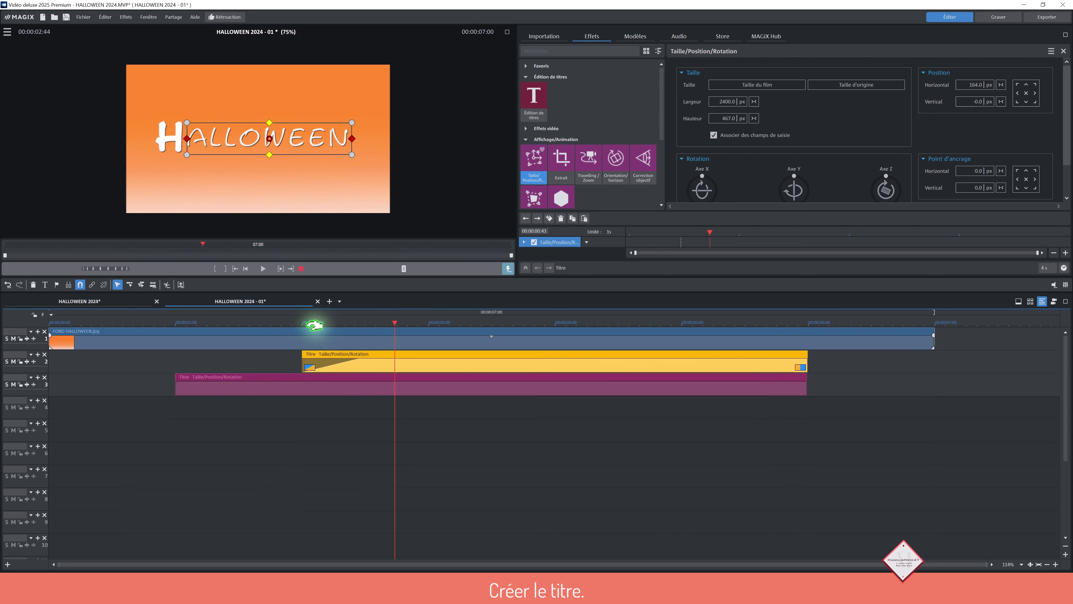
left_click_drag(394, 325, 269, 333)
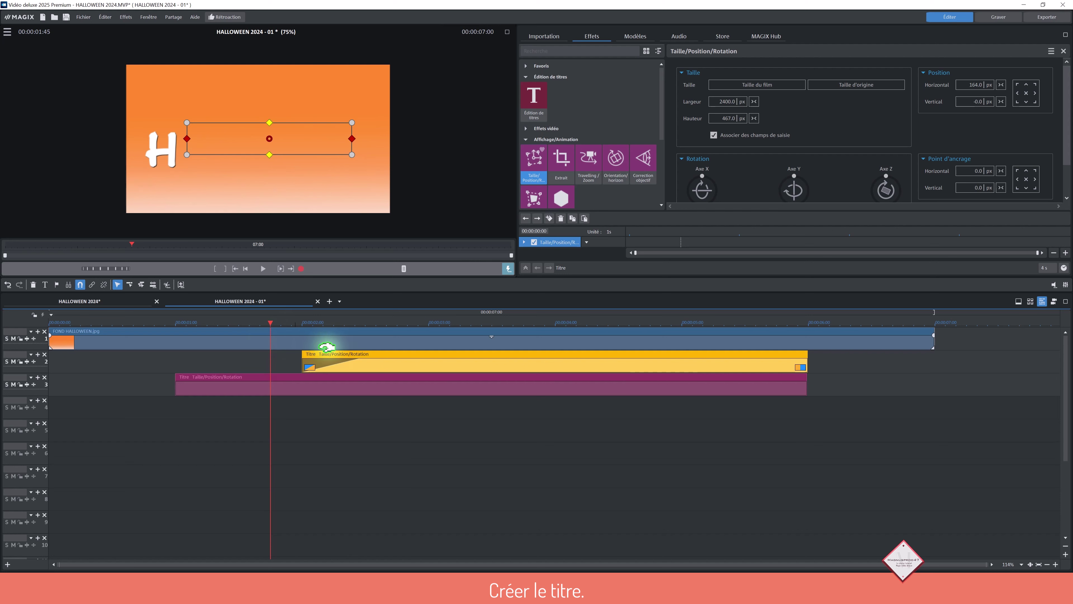
left_click_drag(369, 359, 338, 359)
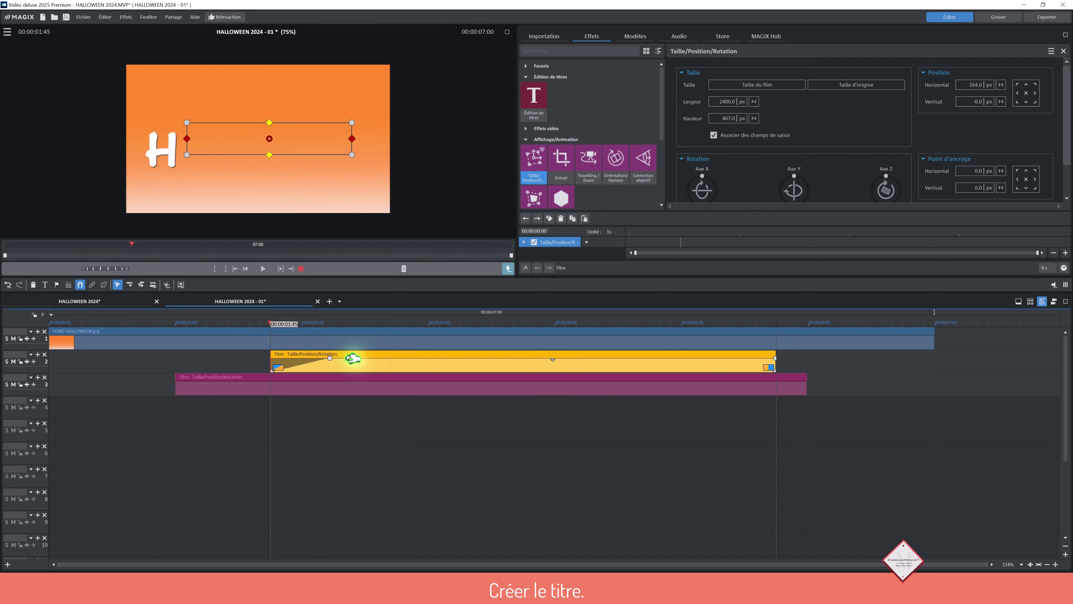
left_click(264, 269)
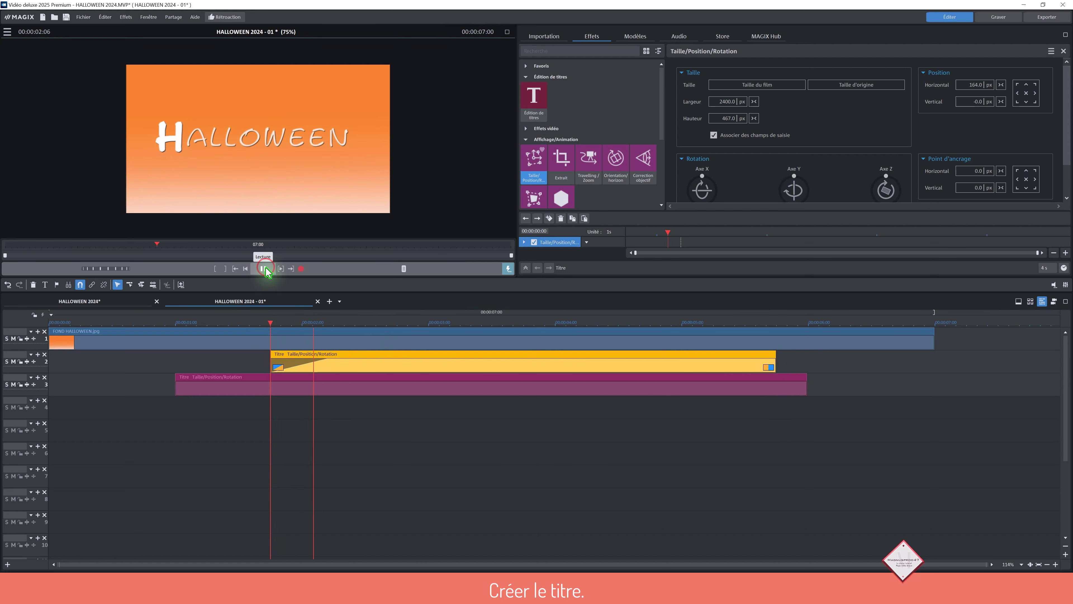
left_click(264, 269)
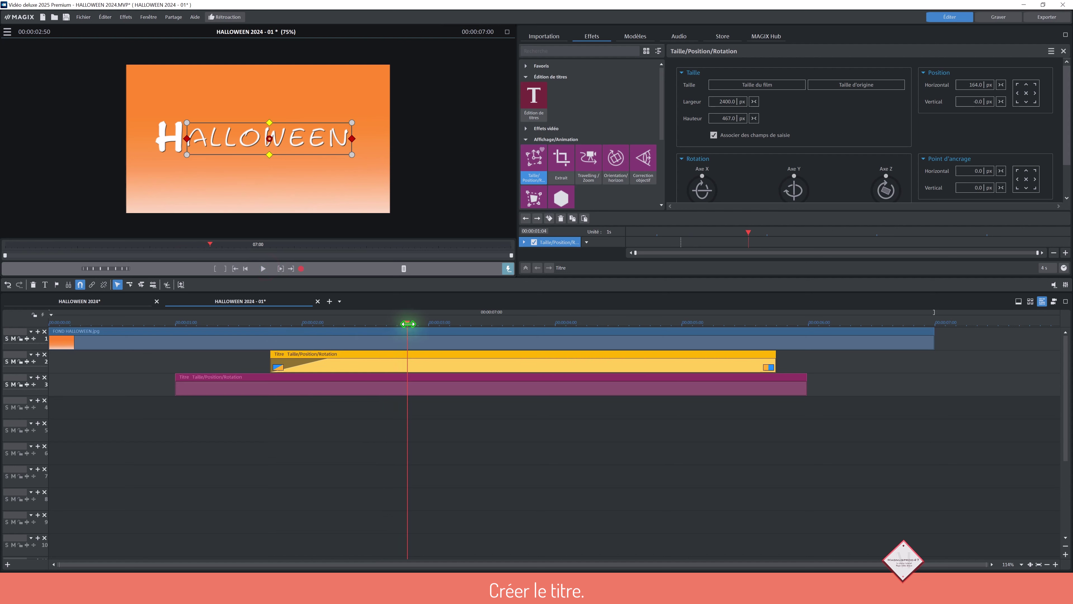
left_click_drag(408, 324, 169, 323)
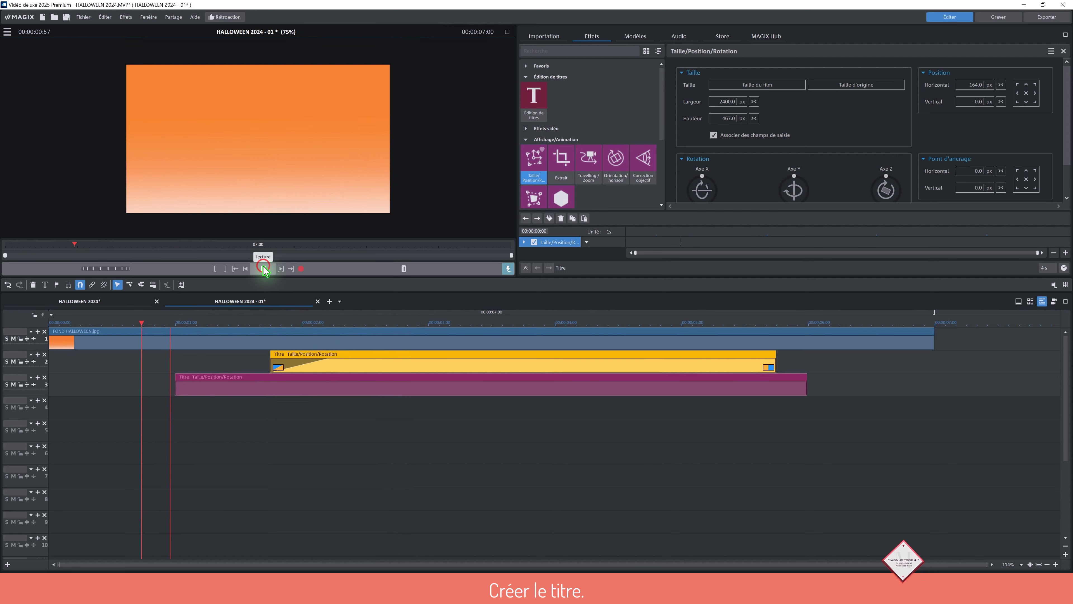
left_click(263, 268)
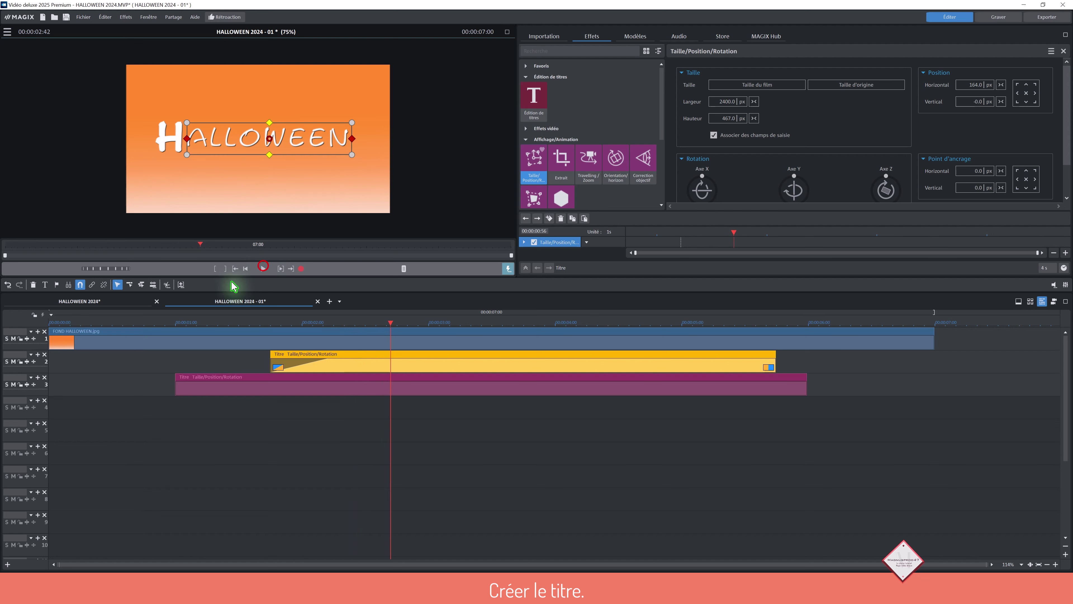
- At the H's first frame, set its video level to 0 in the chroma key effect
left_click_drag(390, 330, 216, 330)
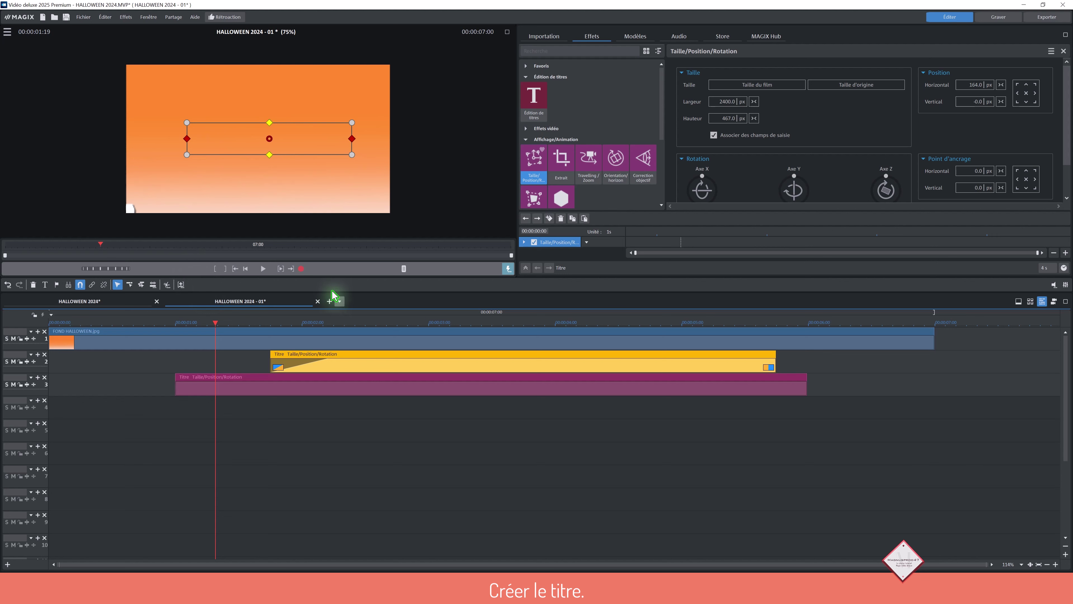
left_click(261, 377)
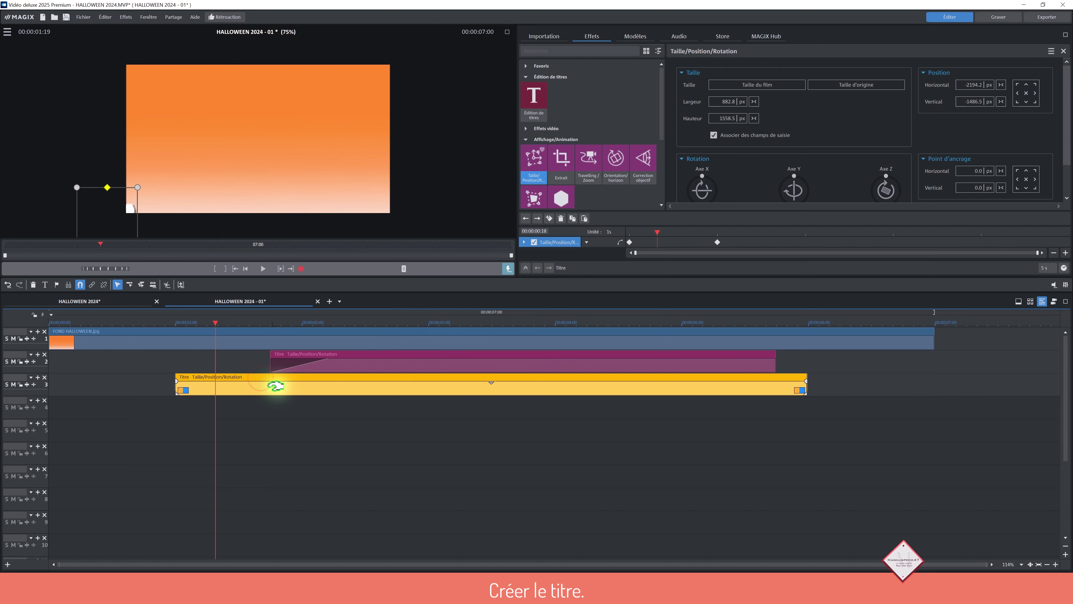
left_click(567, 78)
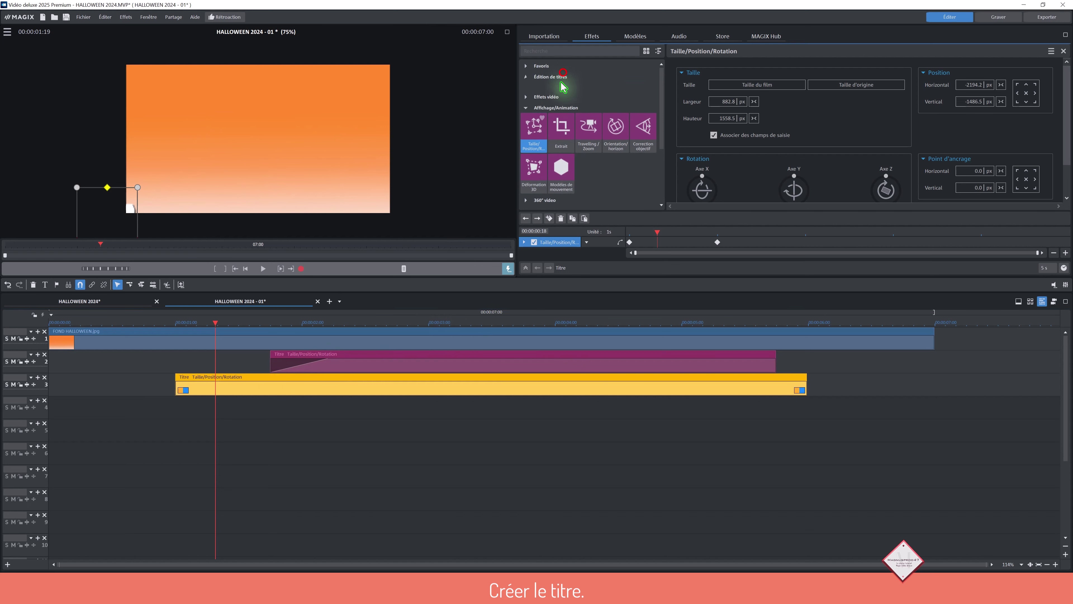
left_click(542, 89)
left_click(644, 122)
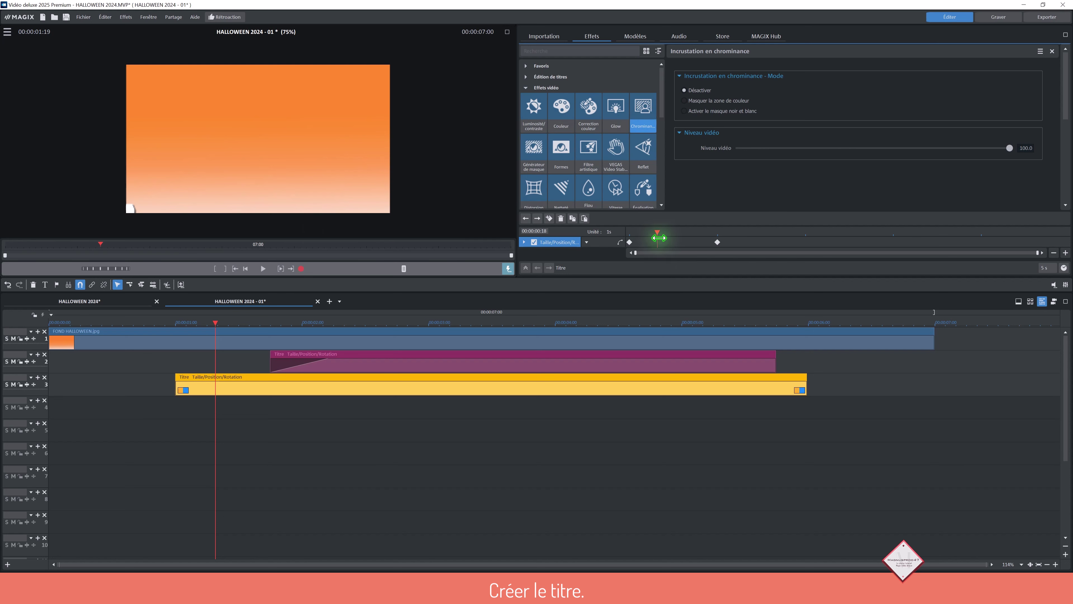
left_click_drag(657, 230, 597, 233)
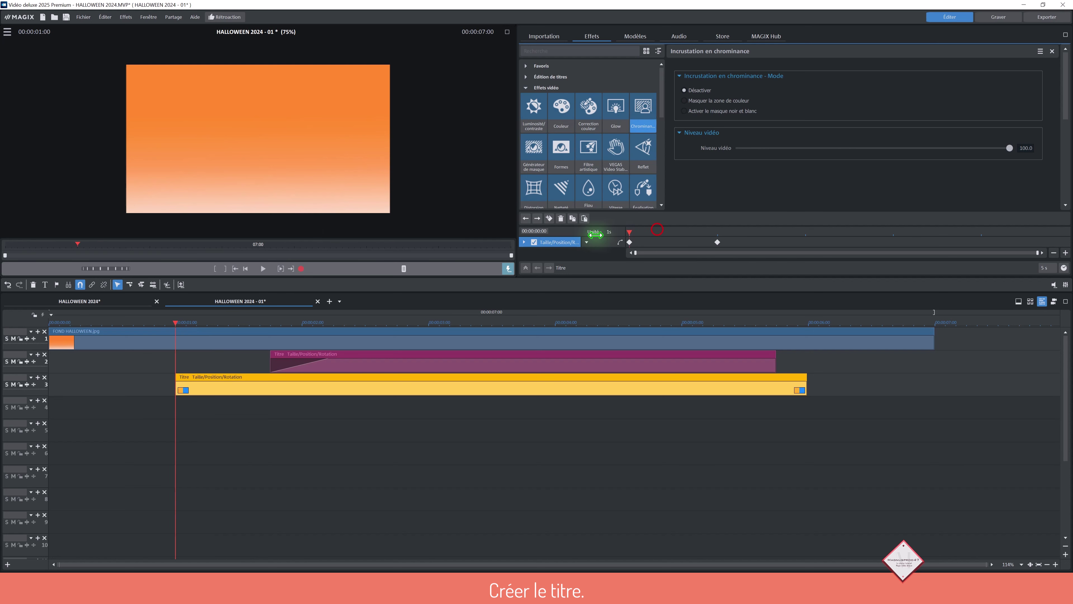
left_click(1010, 148)
left_click_drag(979, 153, 665, 160)
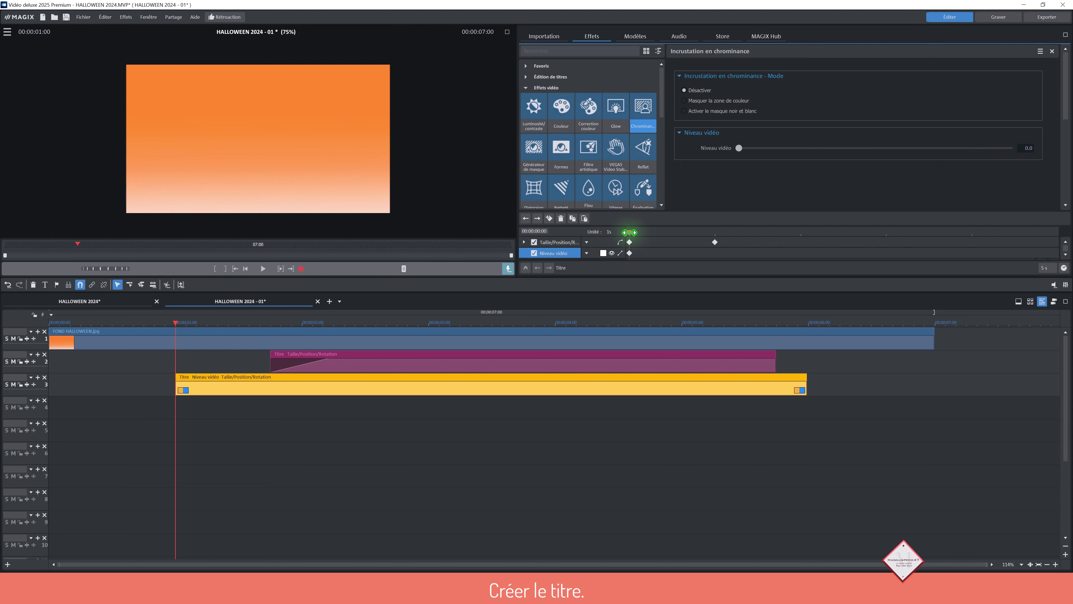
- Raise the H's video level to 100 at 00:00:01:35 and play back the fade-in
left_click_drag(629, 232, 679, 234)
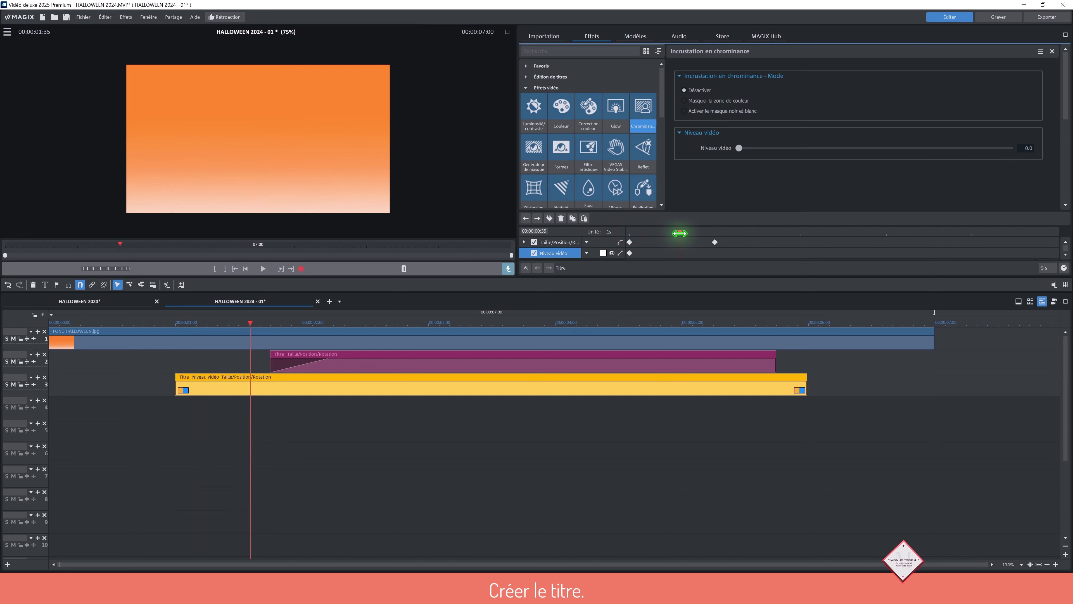
left_click(678, 234)
left_click_drag(738, 149, 1071, 140)
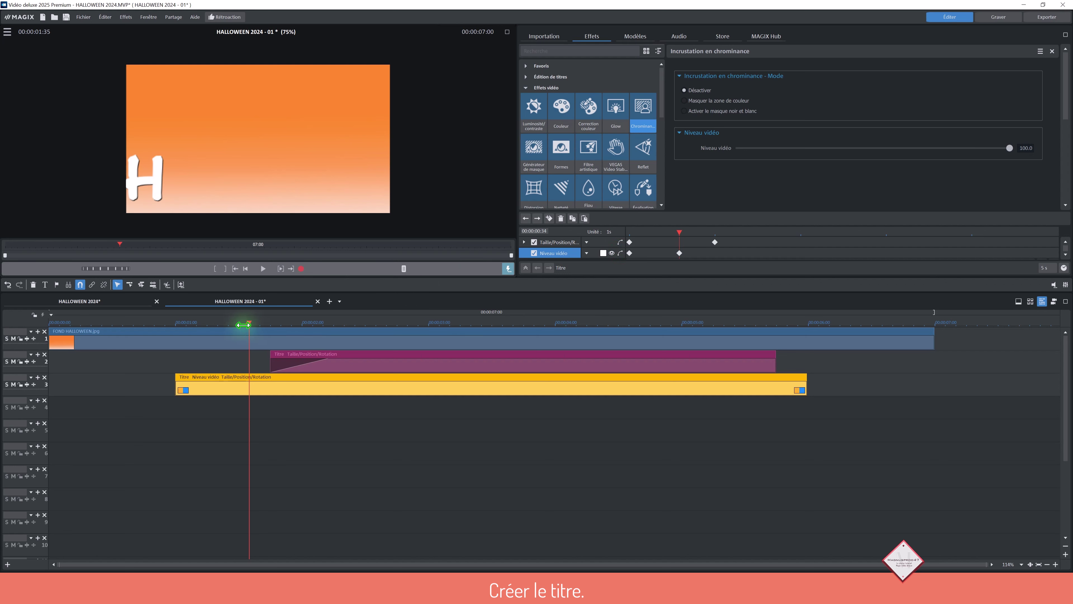
left_click_drag(247, 323, 150, 323)
left_click(261, 269)
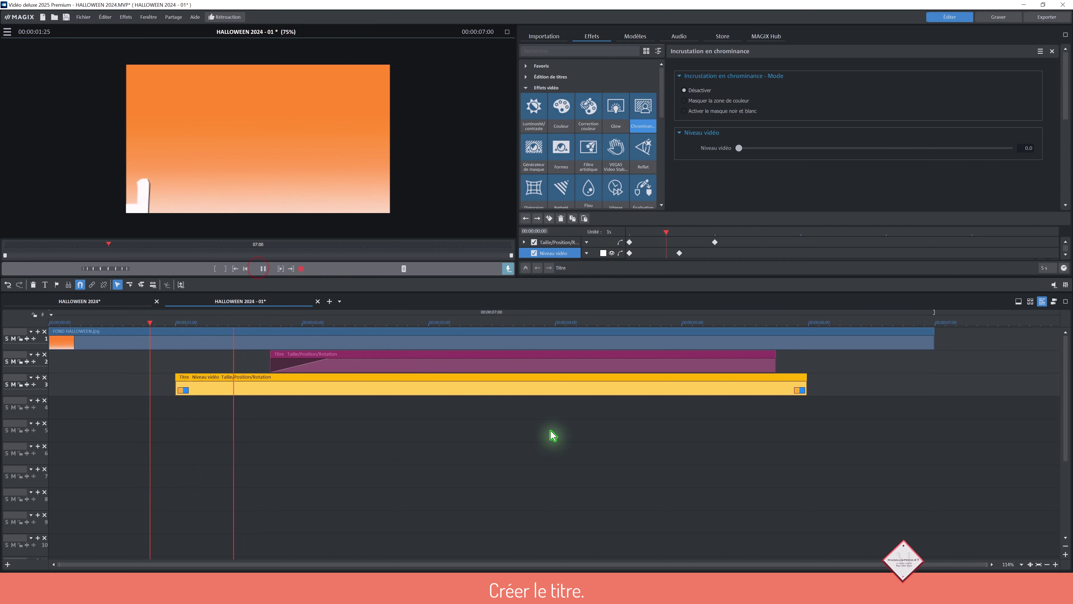
left_click(262, 269)
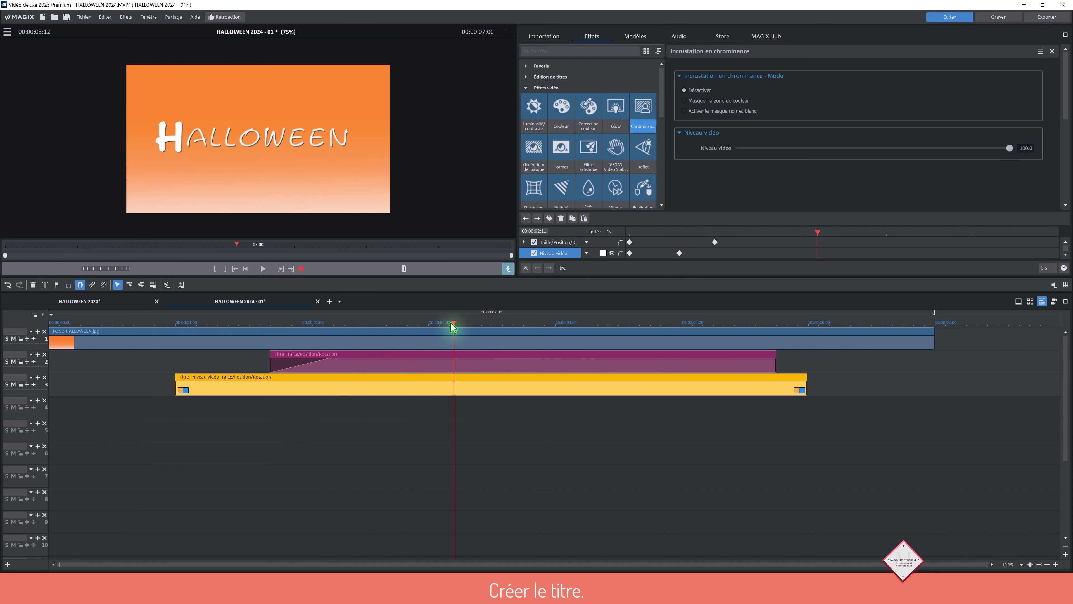
- Shift the H's video-level keyframes to 14 and 52 frames after its start and play back the animation
left_click_drag(451, 322, 251, 309)
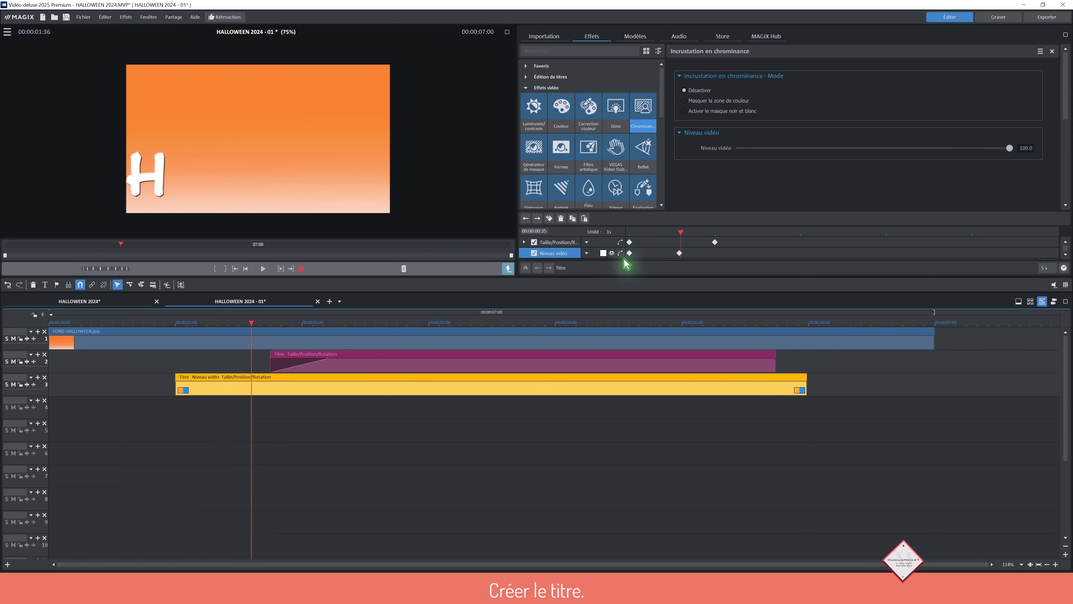
left_click(679, 253)
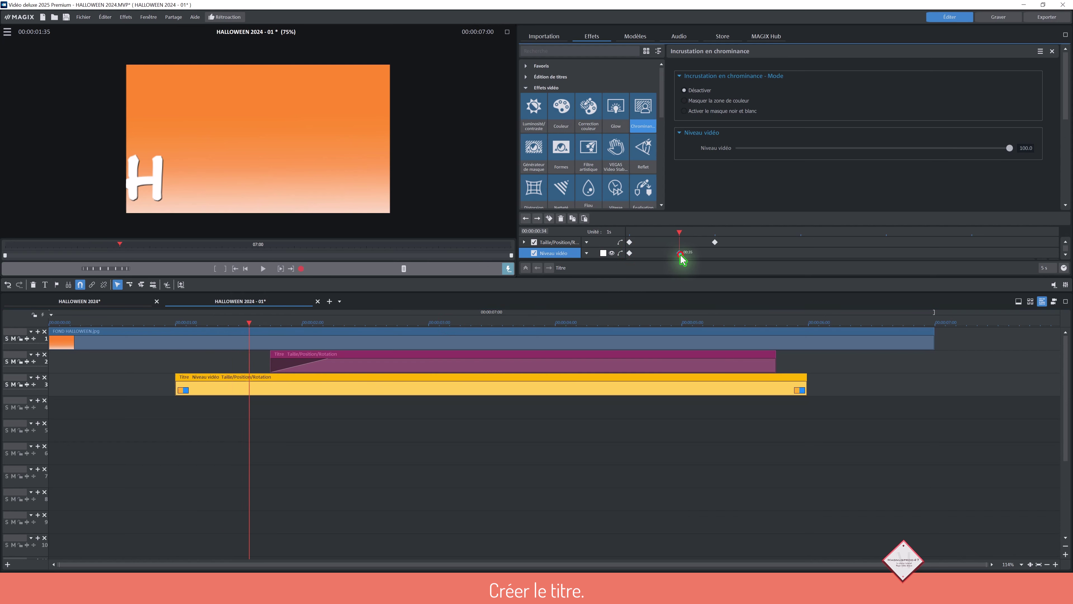
mouse_move(681, 254)
left_mouse_down()
mouse_move(706, 255)
mouse_move(634, 235)
mouse_move(685, 233)
mouse_move(666, 240)
left_mouse_up()
left_click(678, 233)
left_click(630, 253)
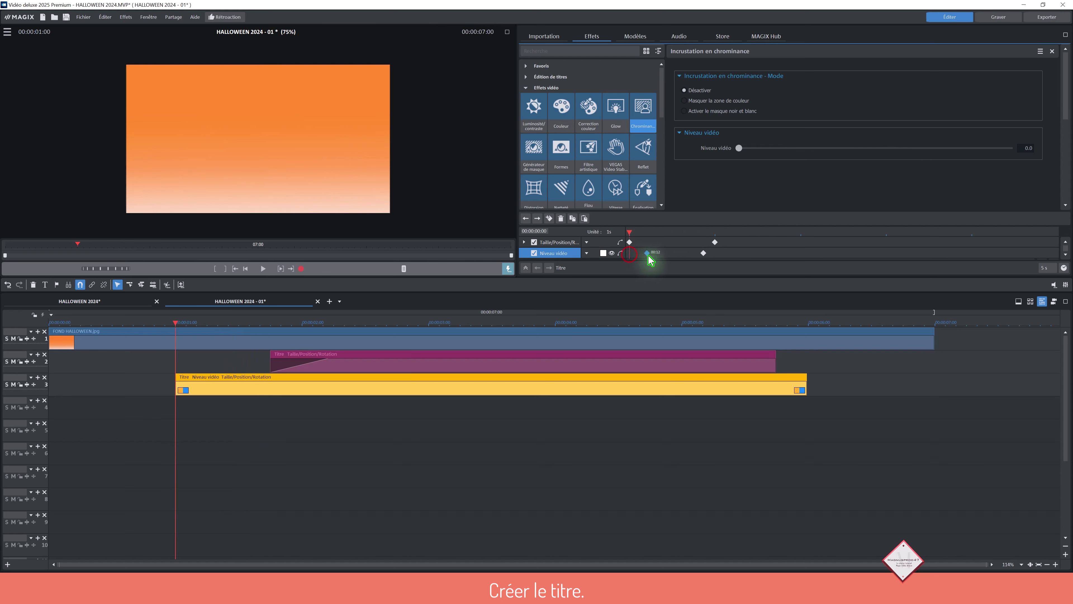
left_click(262, 270)
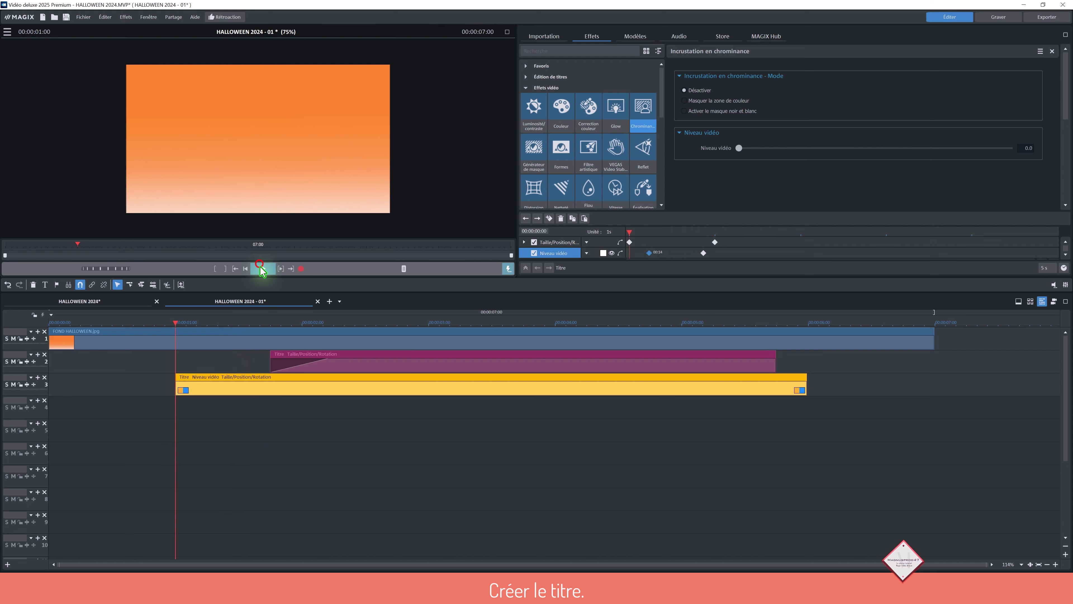
left_click(261, 269)
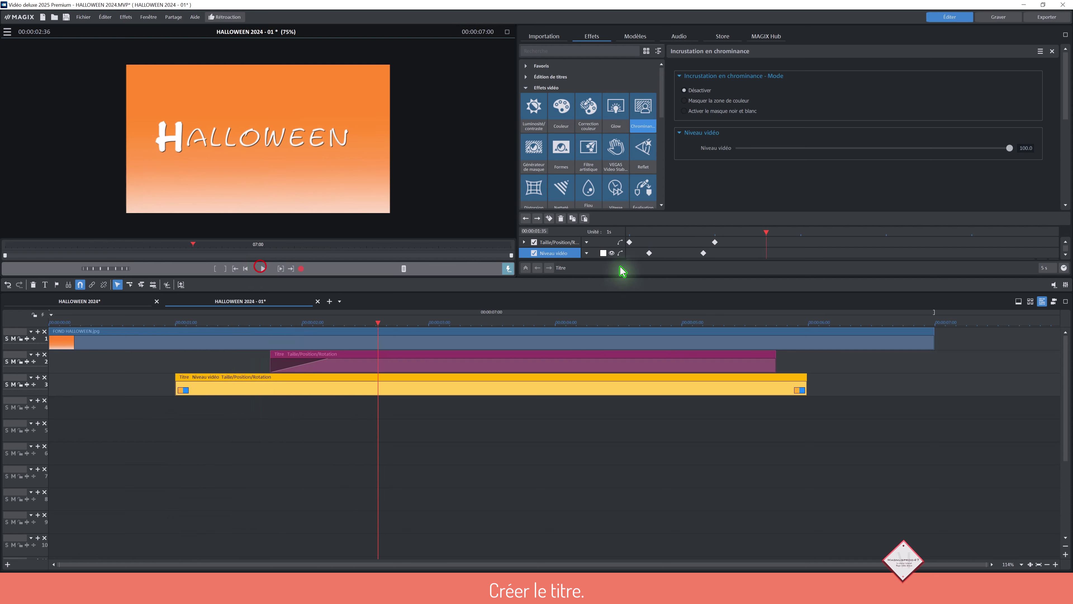
- Move the H's second video-level keyframe slightly earlier and play back the title from 1 second
left_click(648, 253)
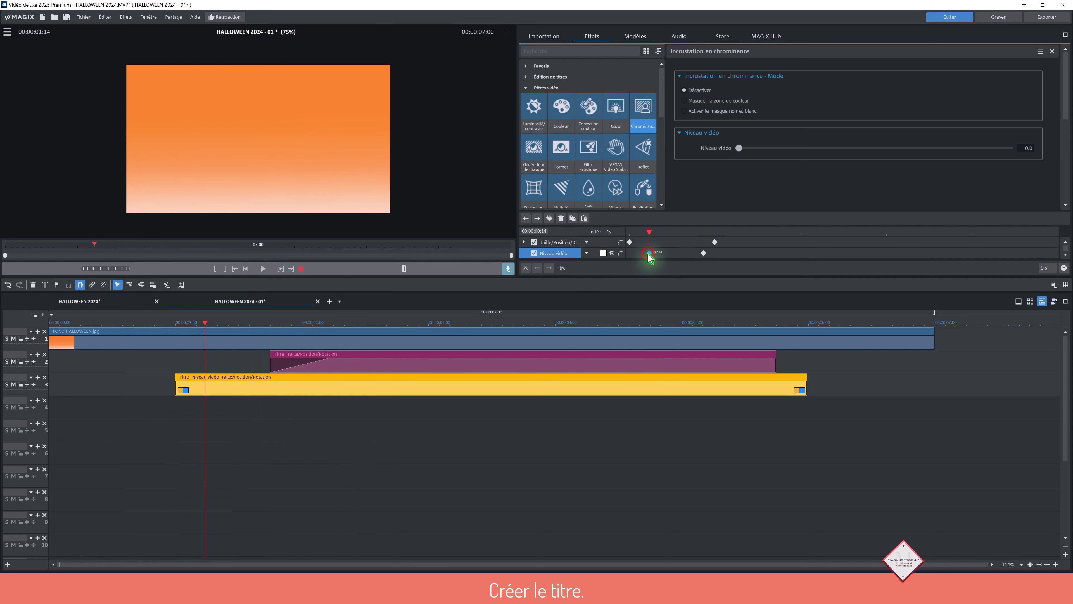
left_click(702, 254)
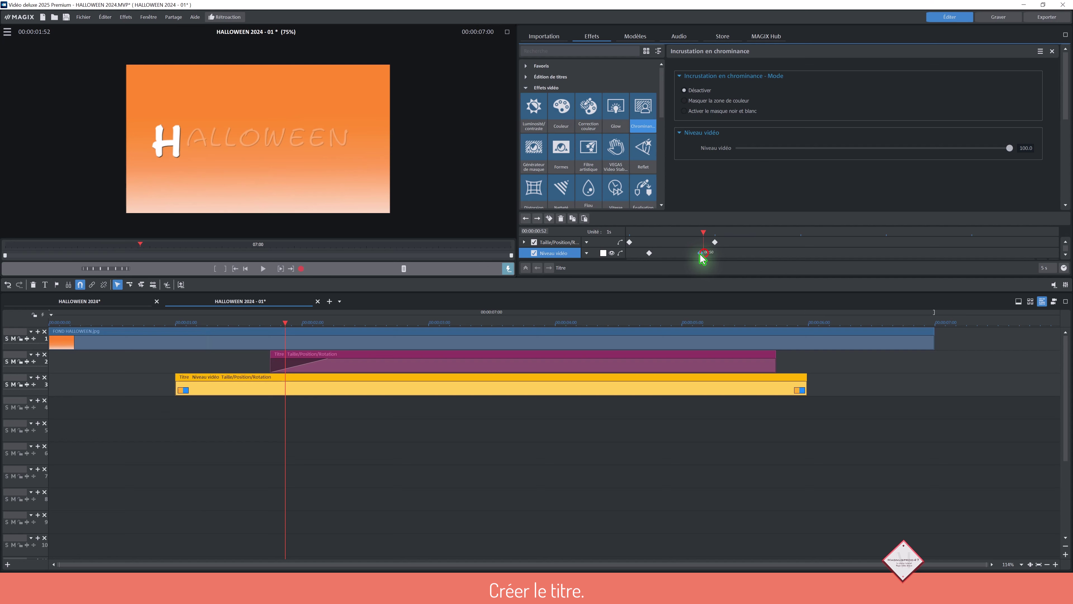
left_click_drag(700, 253, 543, 235)
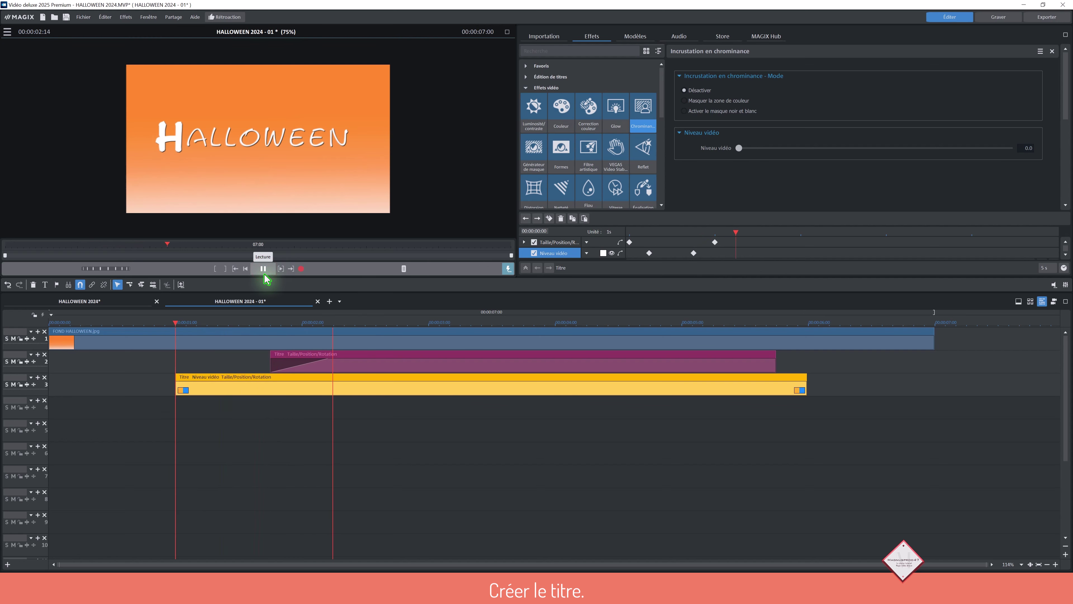
left_click(263, 268)
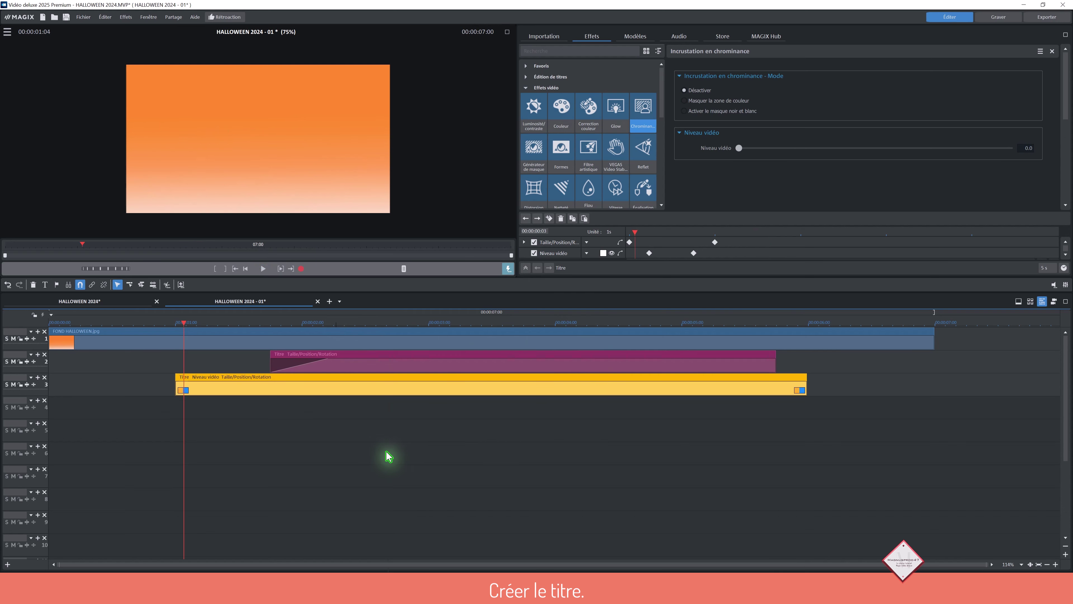
- Delete both the H and "alloween" titles from tracks 2 and 3
left_click_drag(417, 424, 420, 361)
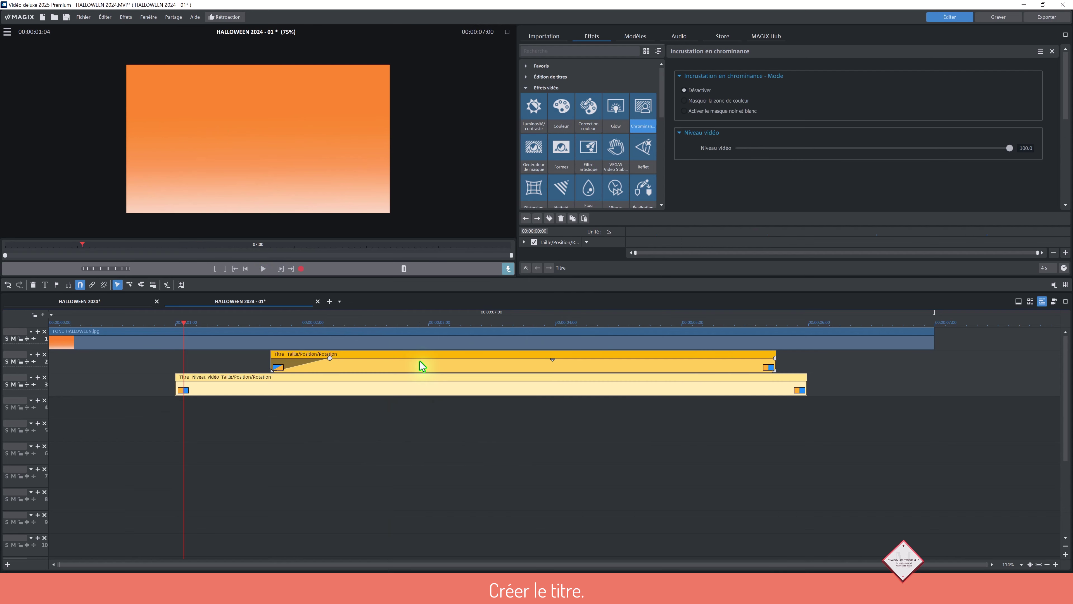
key("Delete")
- Place the mummy image pngwing.com(7).png from the IMAGES folder near the start of track 2
left_click(553, 36)
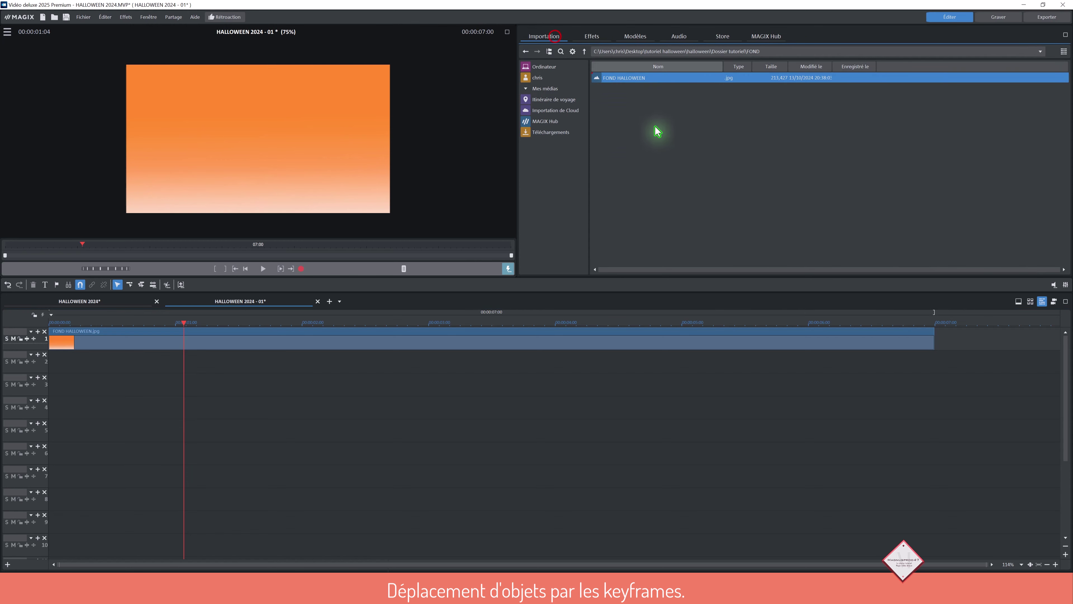
left_click(606, 87)
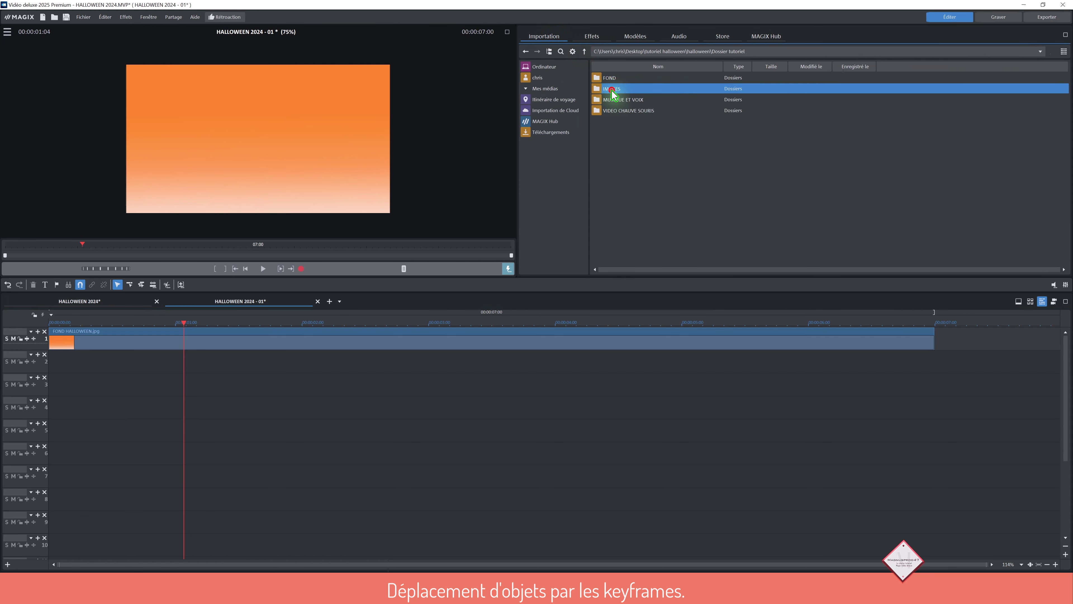
double_click(612, 90)
left_click_drag(746, 80, 106, 372)
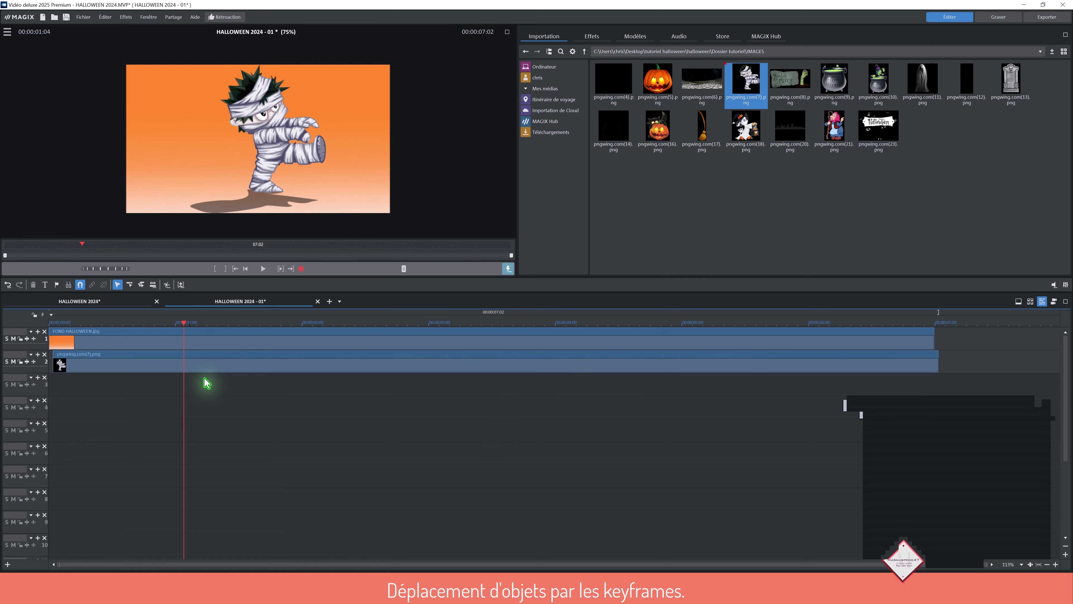
- Apply Taille/Position/Rotation to the mummy, scale it to about 923.8 × 1008.6 px and position it at about -170.7, -174.6 px
left_click(215, 364)
left_click(592, 36)
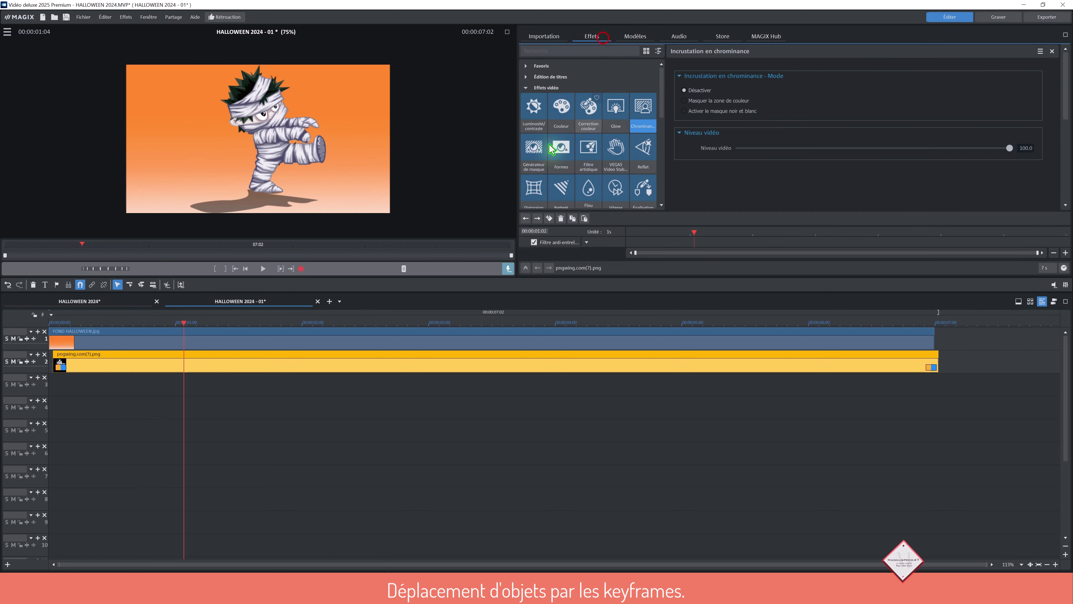
left_click(539, 88)
left_click(533, 127)
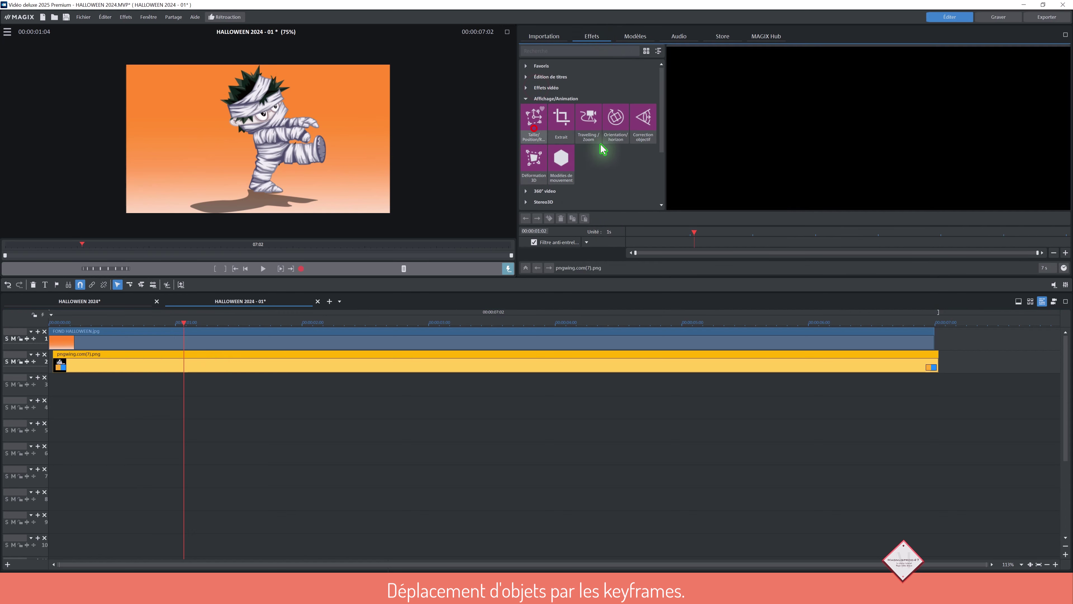
left_click(689, 64)
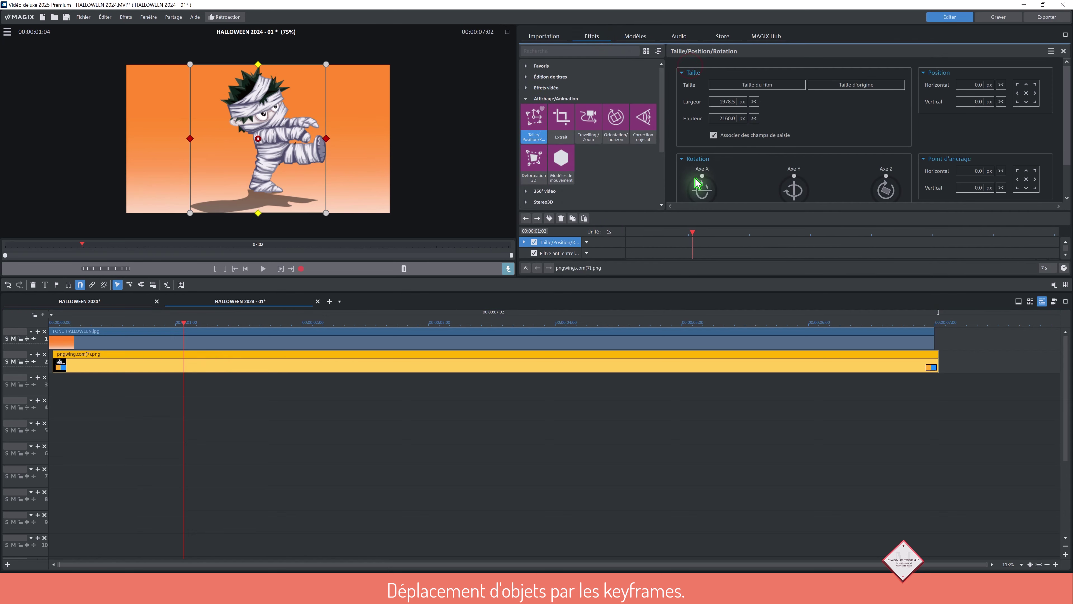
left_click_drag(733, 101, 718, 422)
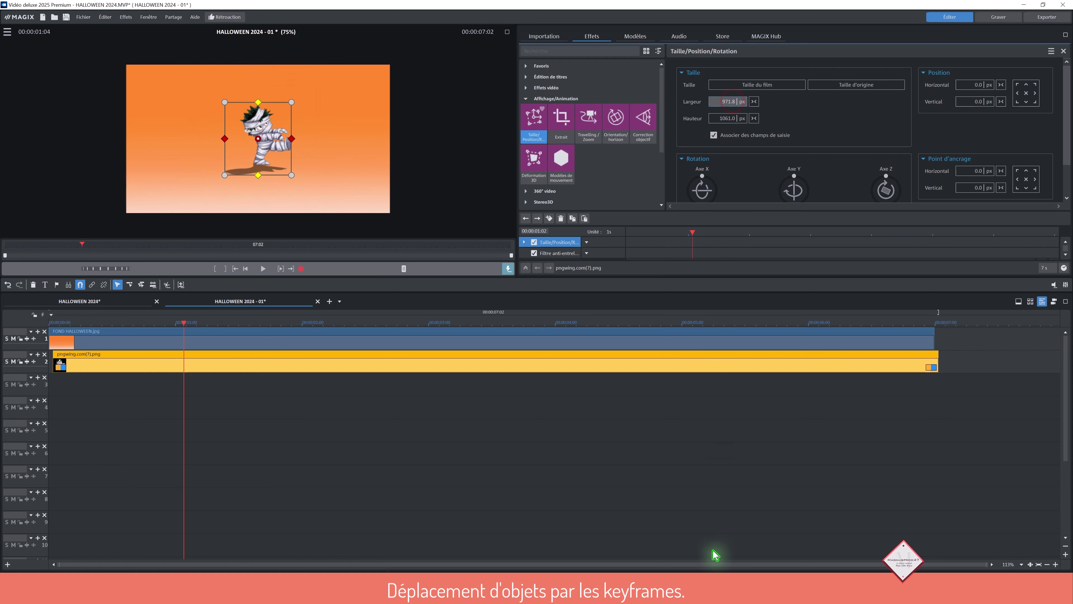
left_click_drag(267, 137, 256, 125)
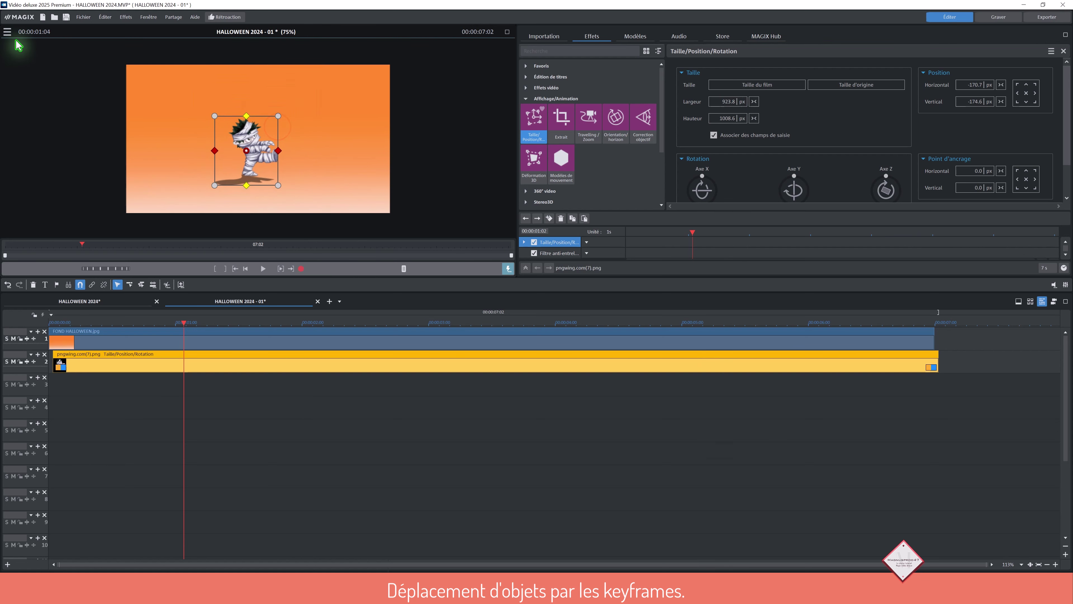
left_click(7, 33)
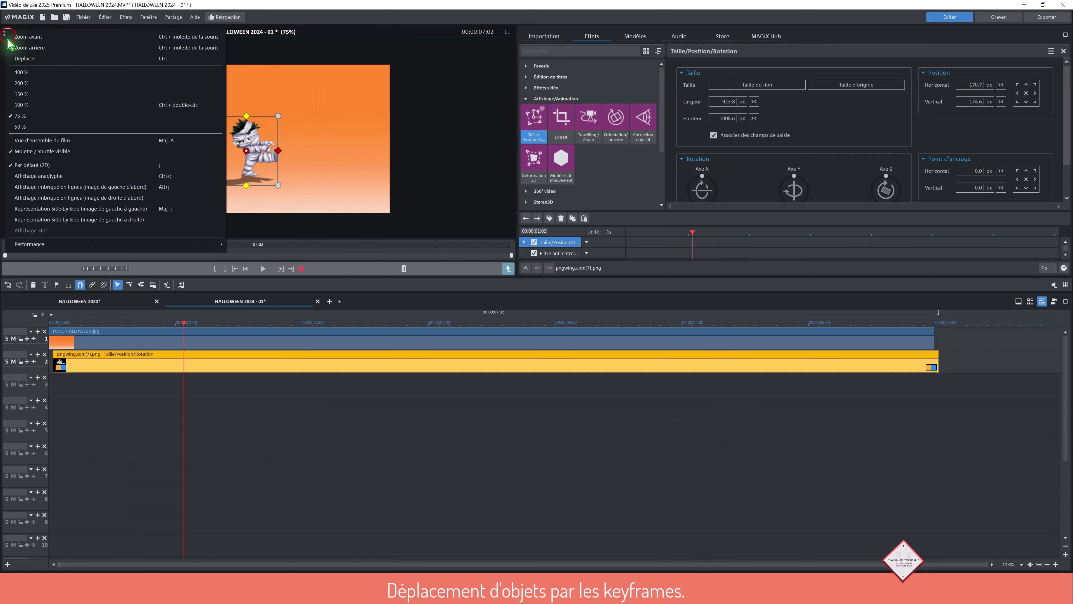
left_click(435, 68)
left_click(287, 362)
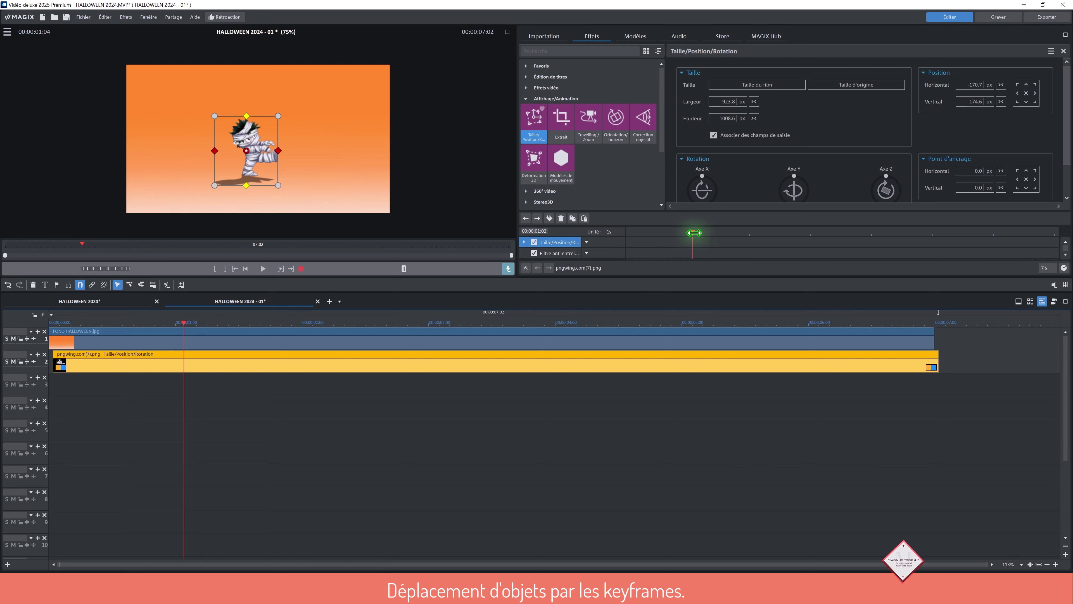
- Set a starting keyframe with the mummy beyond the frame's left edge, at about -2551.9, -129.9 px
left_click_drag(694, 233, 569, 236)
left_click_drag(256, 155, 90, 152)
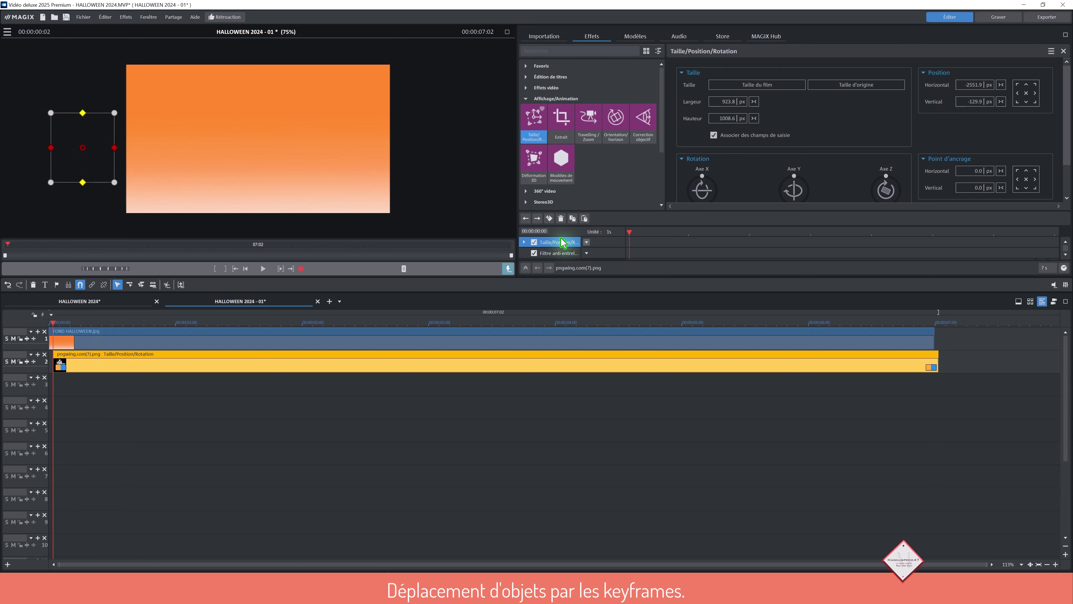
left_click(549, 219)
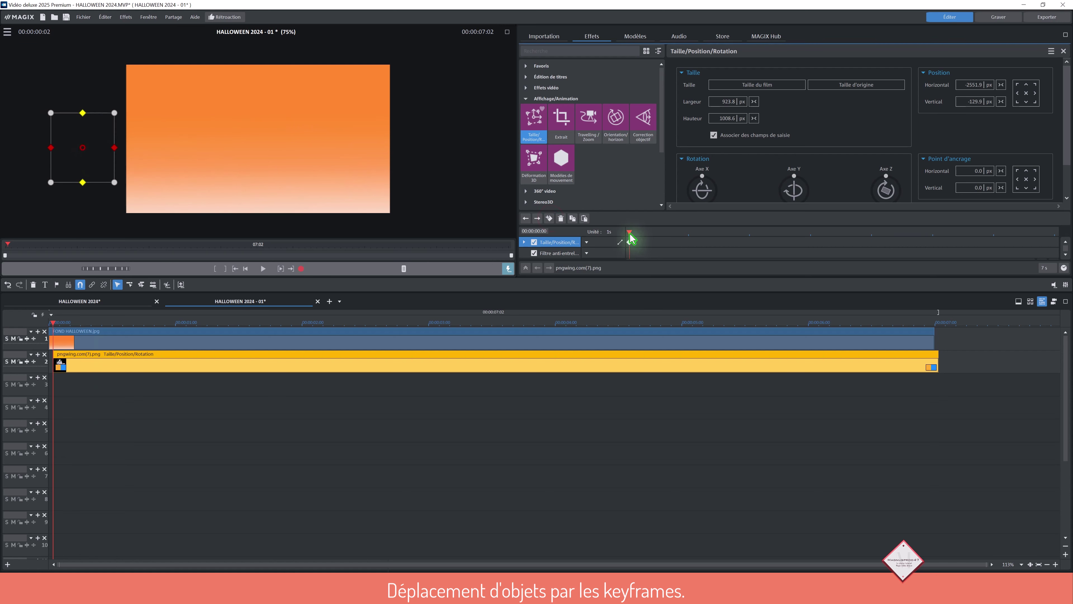
- Add mummy keyframes at timeline positions 2 and 4 seconds, both placed at about -357.8, -121.8 px
left_click_drag(630, 237, 749, 235)
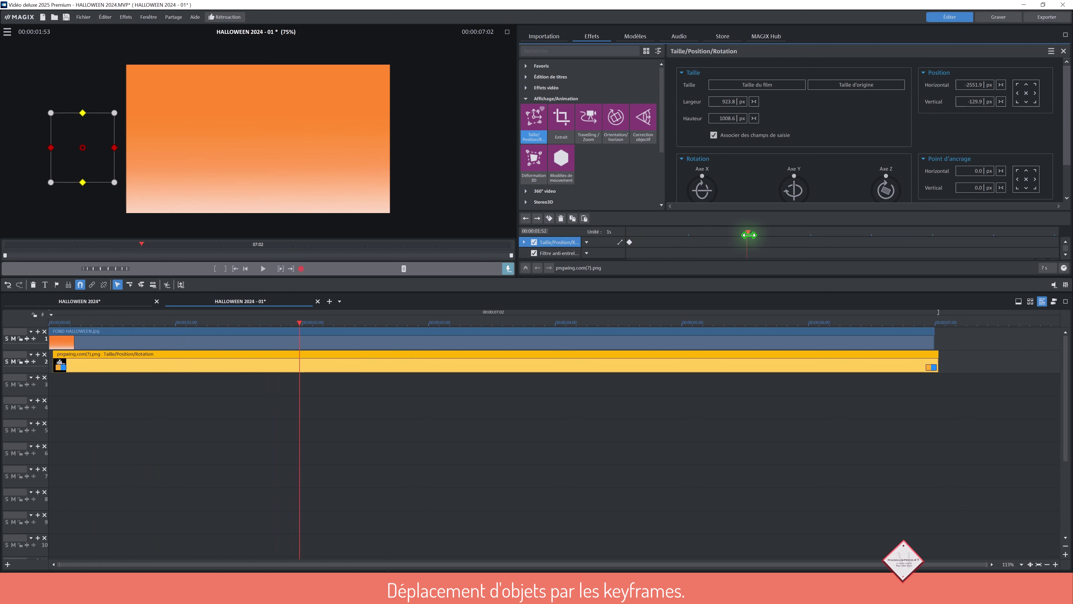
left_click_drag(95, 149, 246, 149)
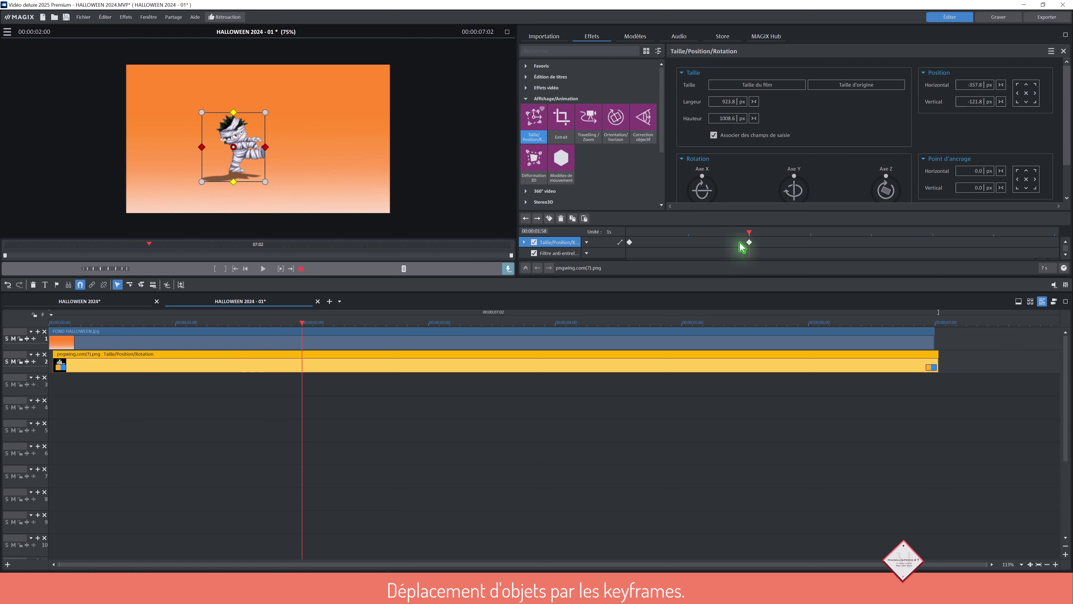
left_click_drag(752, 237, 869, 232)
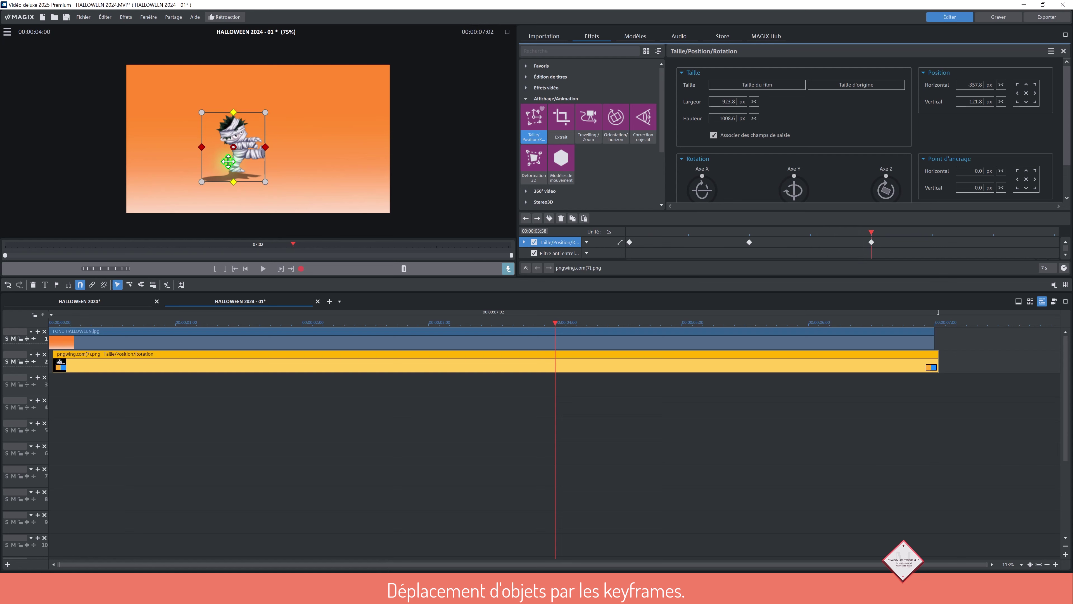
- Add mummy keyframes at about -248.1, -109.6 px at 4:29, and beyond the frame's right edge at about 3132.6, -40.6 px at the clip's end
left_click_drag(874, 229, 901, 230)
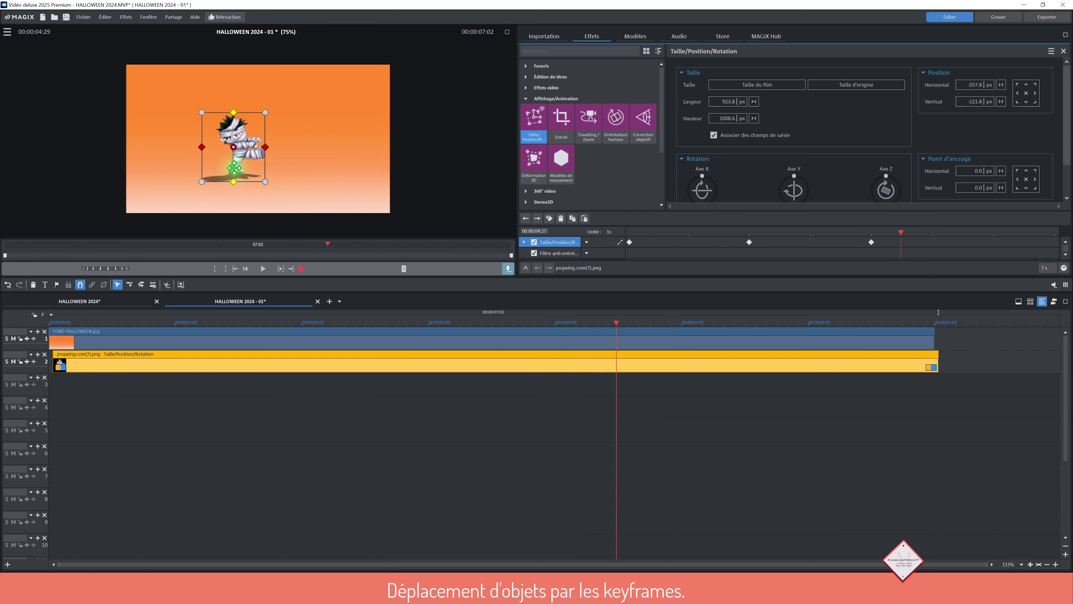
left_click_drag(234, 168, 242, 167)
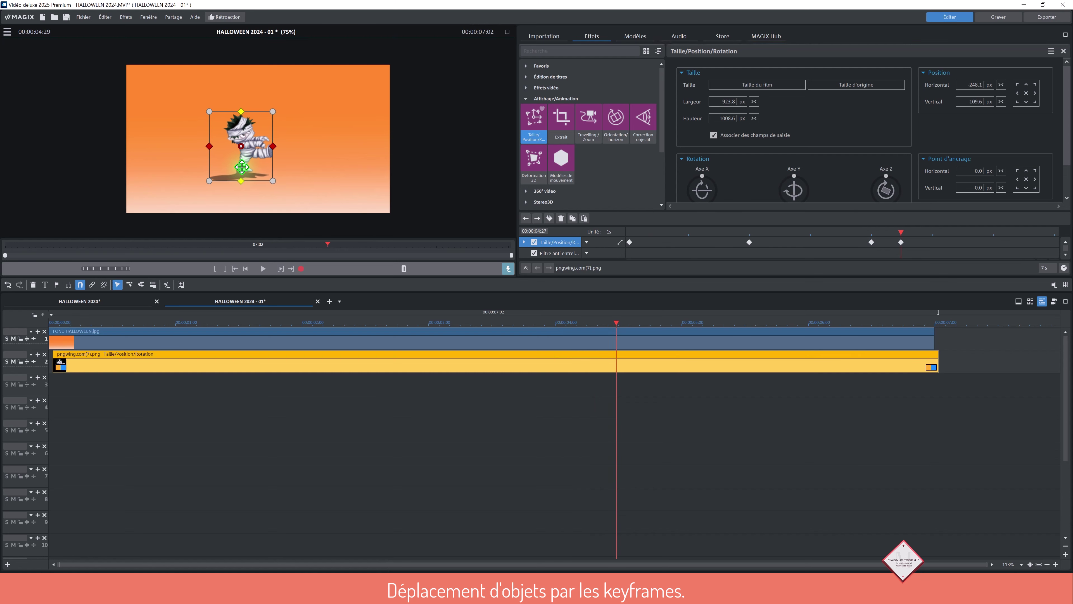
left_click_drag(903, 233, 1054, 233)
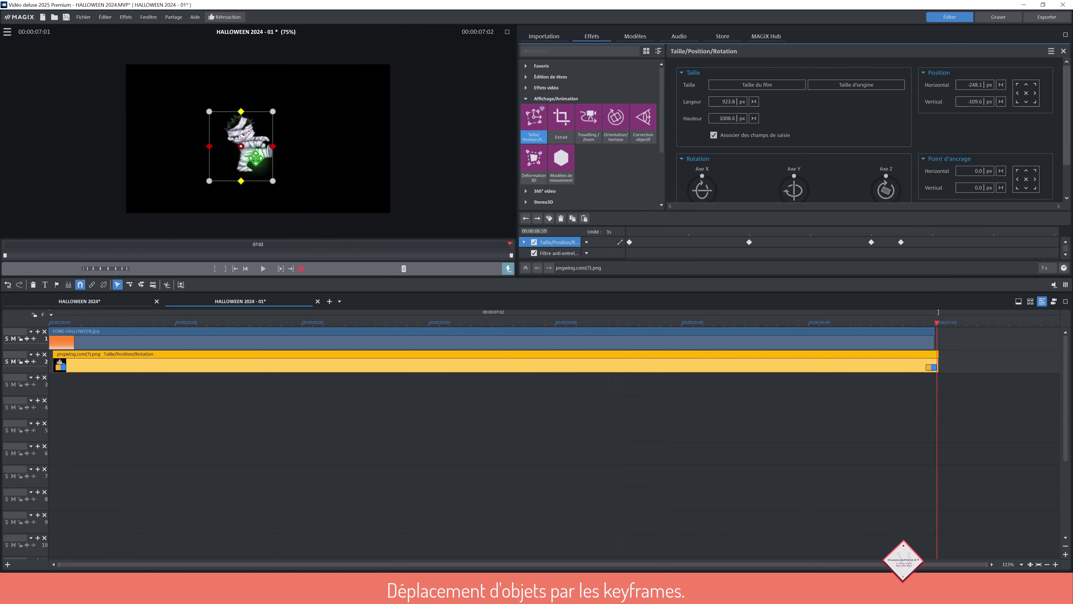
left_click_drag(255, 157, 487, 153)
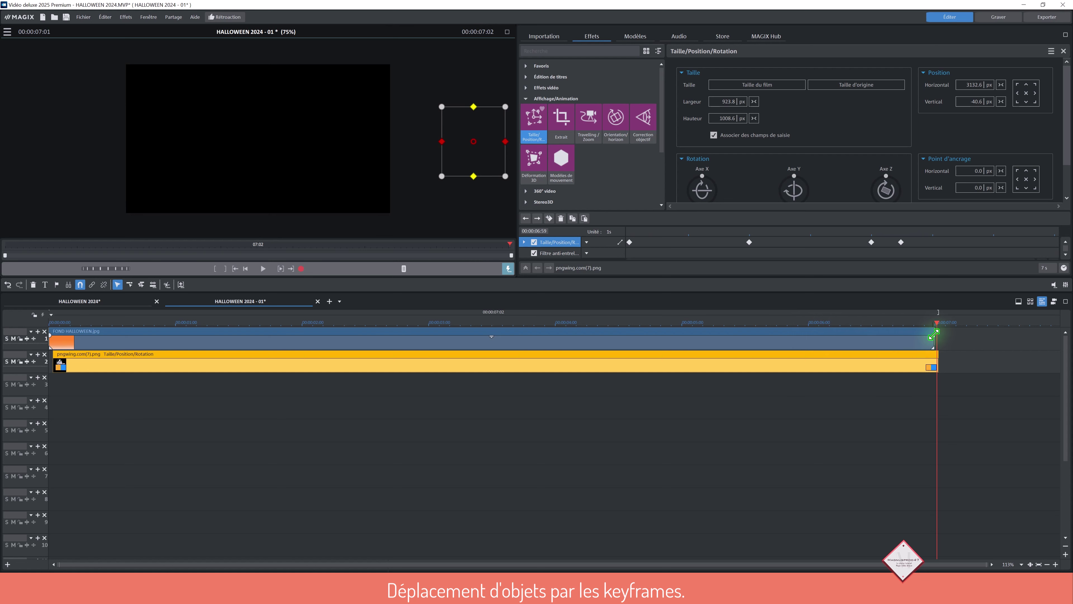
- Extend the background clip on track 1 to 7:45 and switch the mummy's Taille/Position/Rotation keyframes to curved interpolation
left_click_drag(933, 336, 1028, 337)
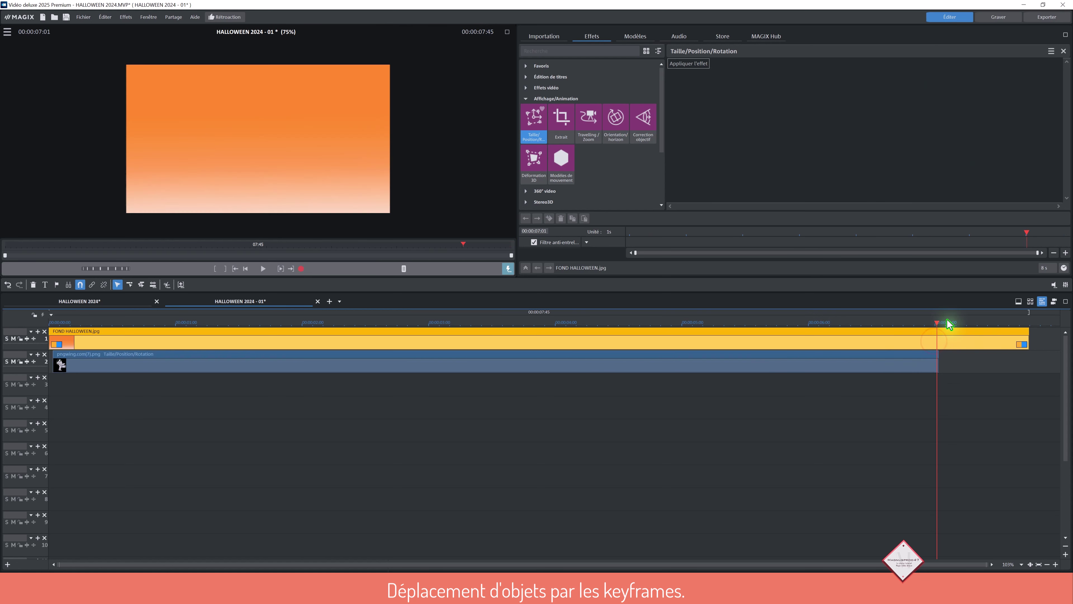
left_click(521, 322)
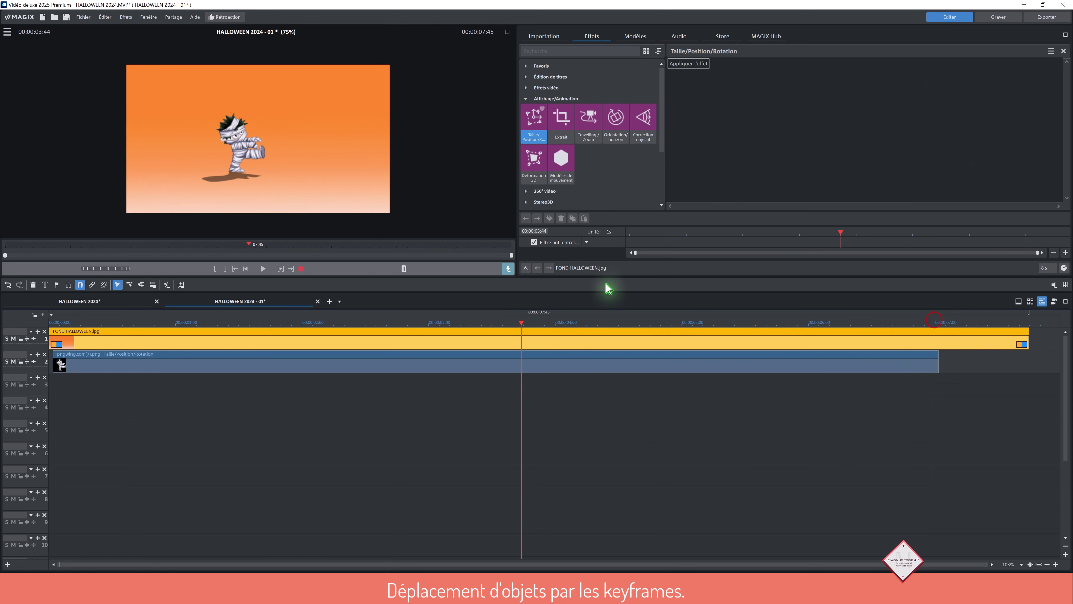
left_click(604, 368)
left_click(620, 243)
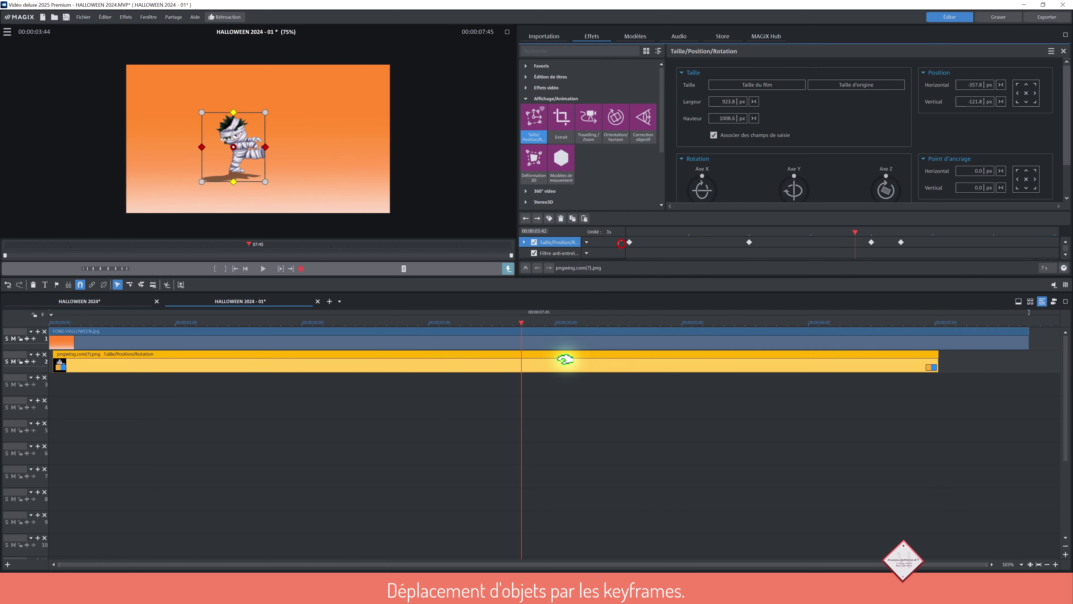
- Align the mummy clip with the very start of track 2 and play back its animation
left_click_drag(518, 323, 8, 313)
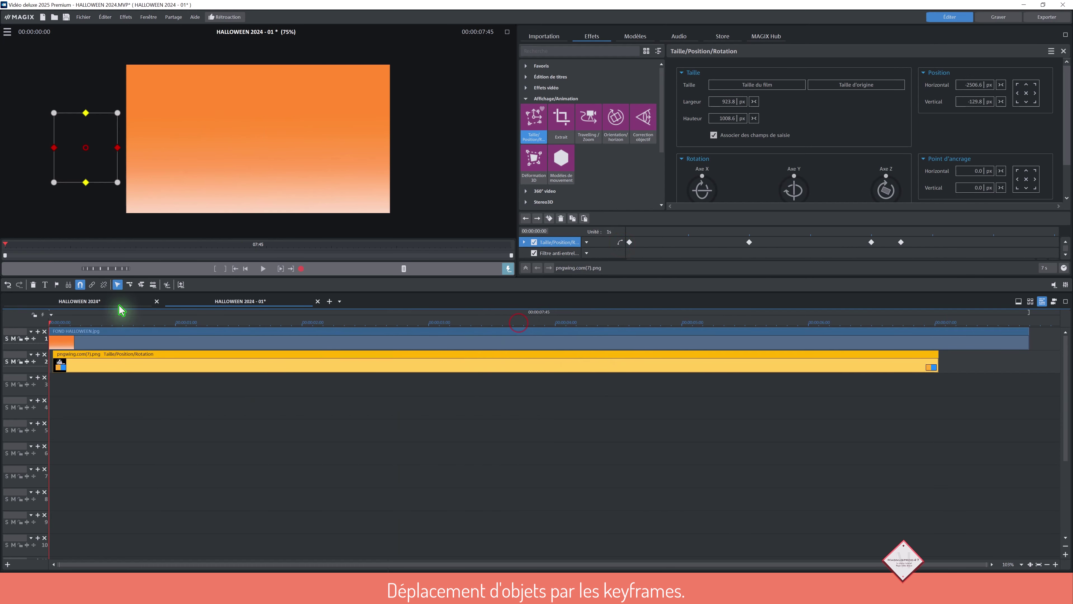
left_click_drag(175, 358, 151, 357)
left_click(261, 269)
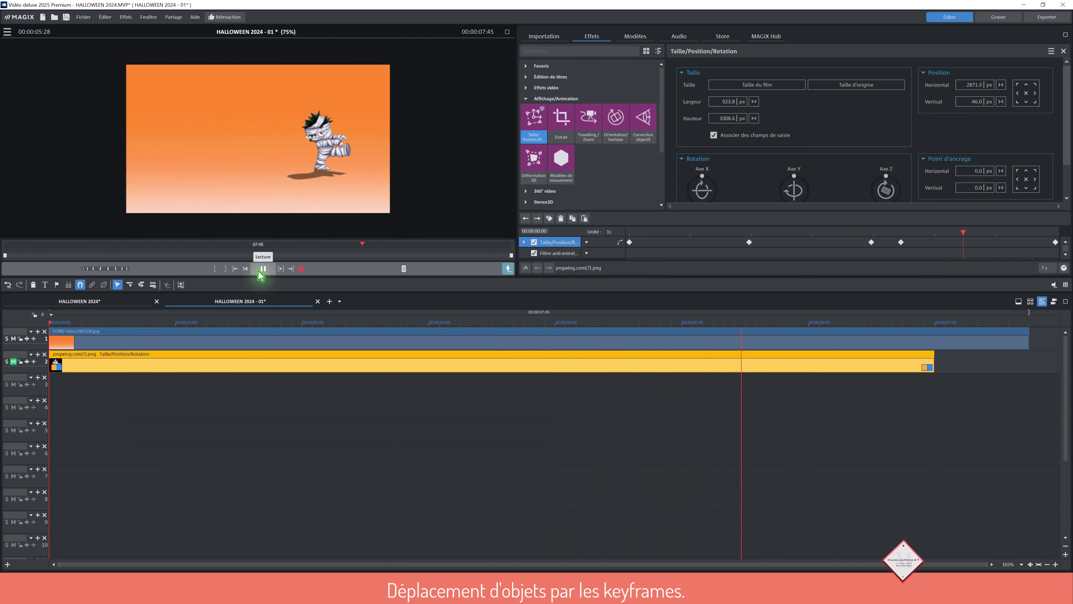
key("space")
- Delete the mummy's keyframe at 4:27 and play the animation back from the start
left_click(900, 242)
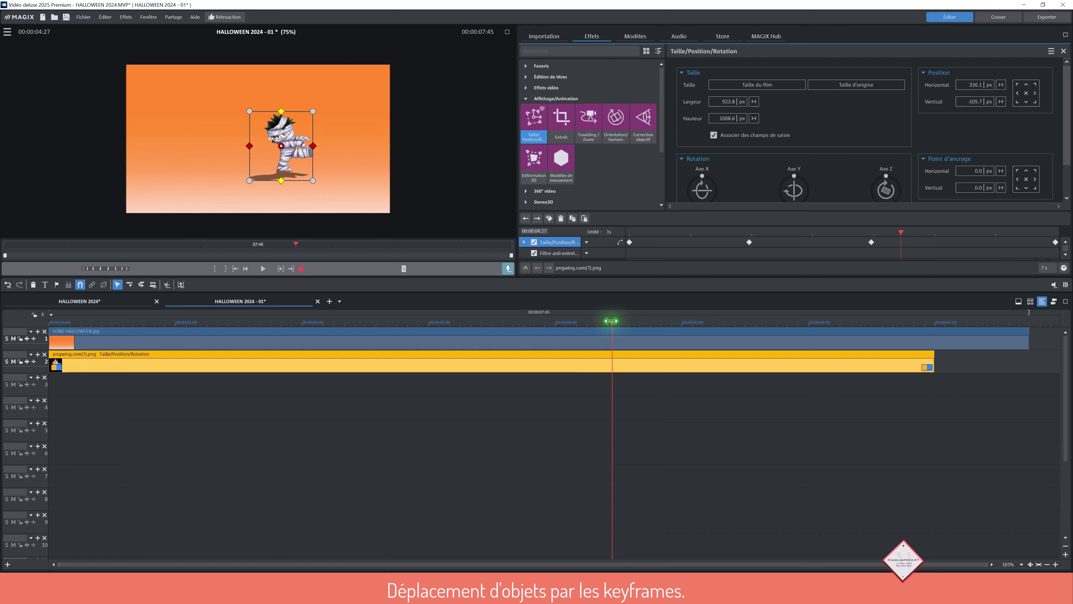
left_click_drag(610, 321, 223, 287)
left_click(267, 270)
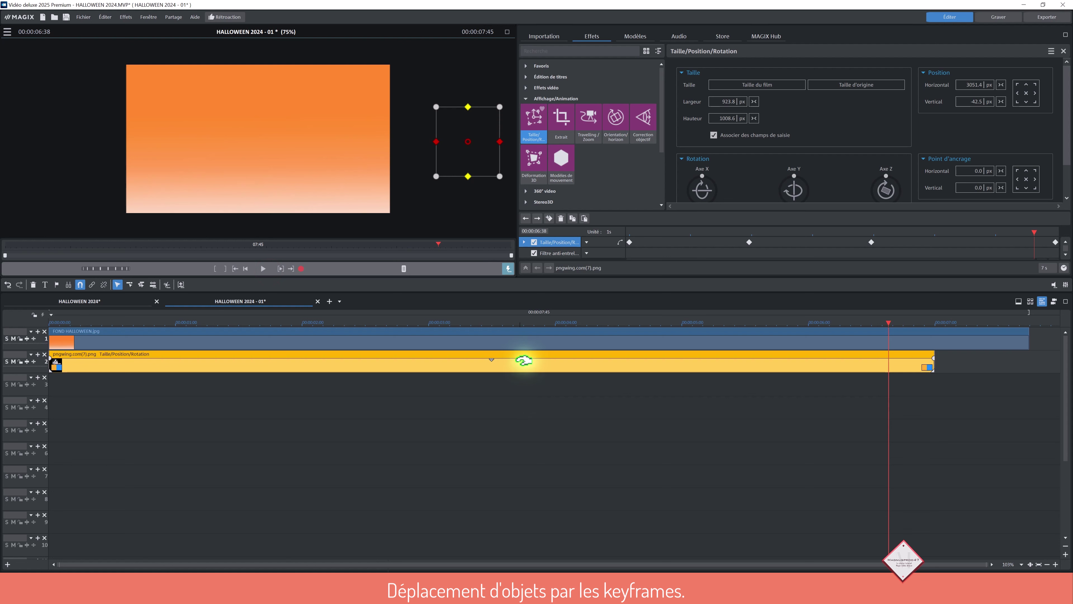
left_click(524, 359)
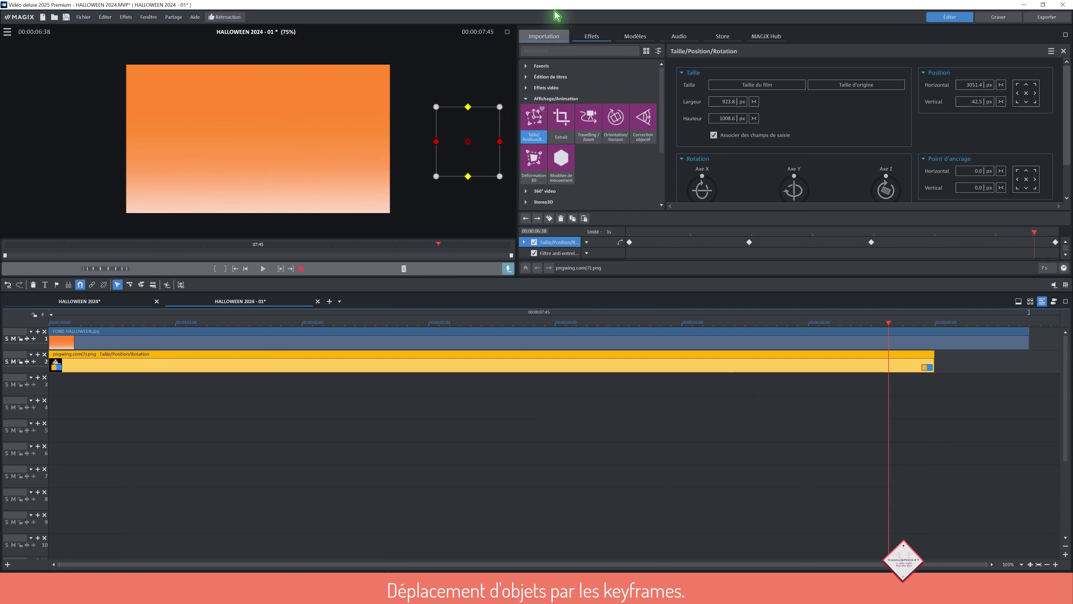
- Place the hand silhouette pngwing.com(12).png from the IMAGES folder at the start of track 3
left_click(545, 36)
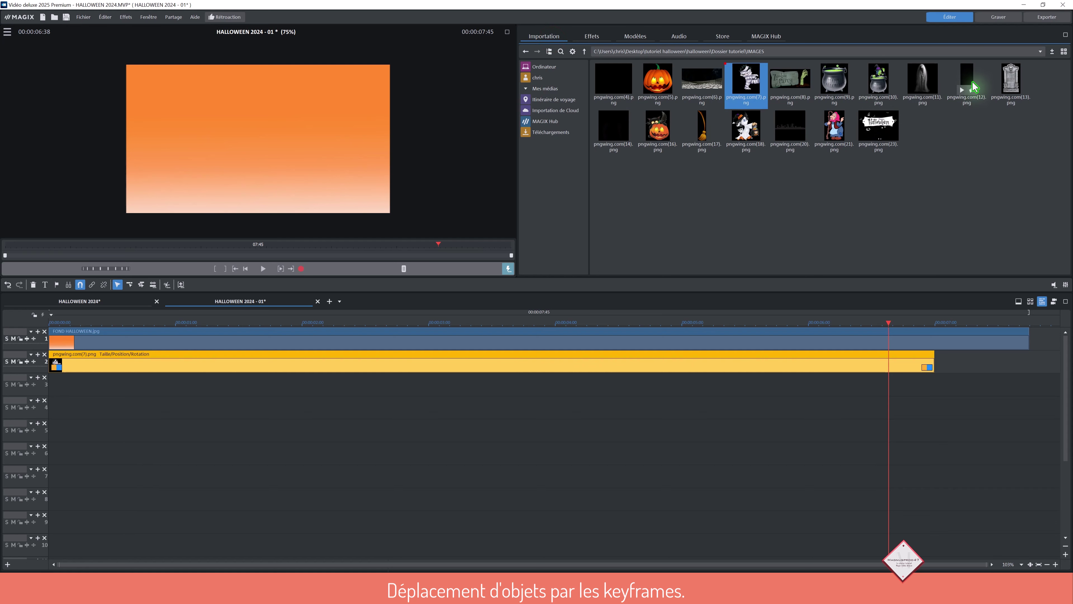
left_click_drag(974, 88, 98, 400)
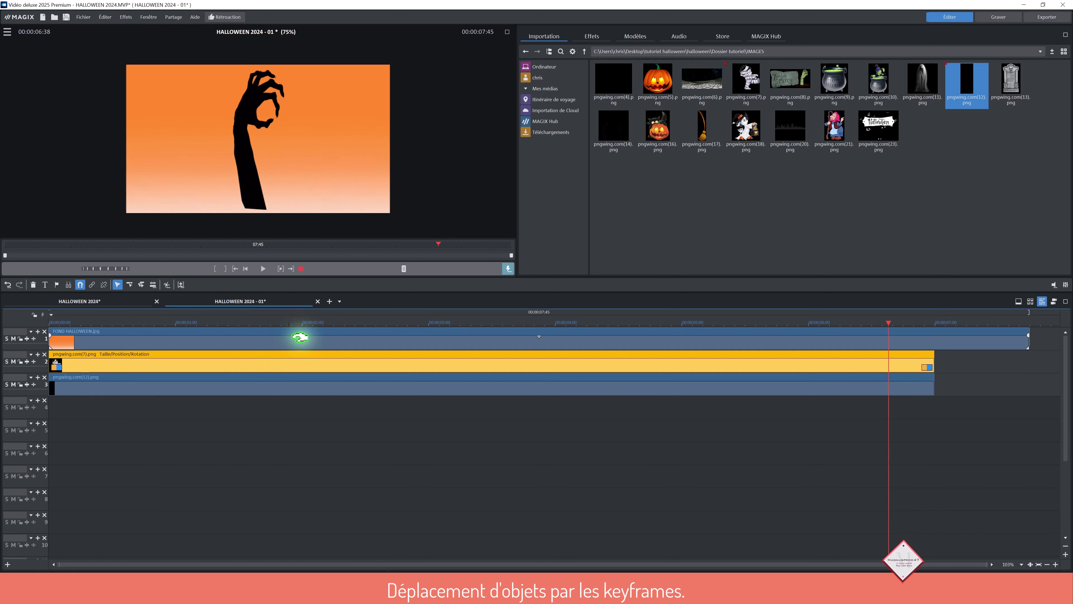
- Apply Taille/Position/Rotation to the hand, scale it to about 750.6 × 1743.3 px and position it at about -1052.4, -556.2 px
left_click(304, 324)
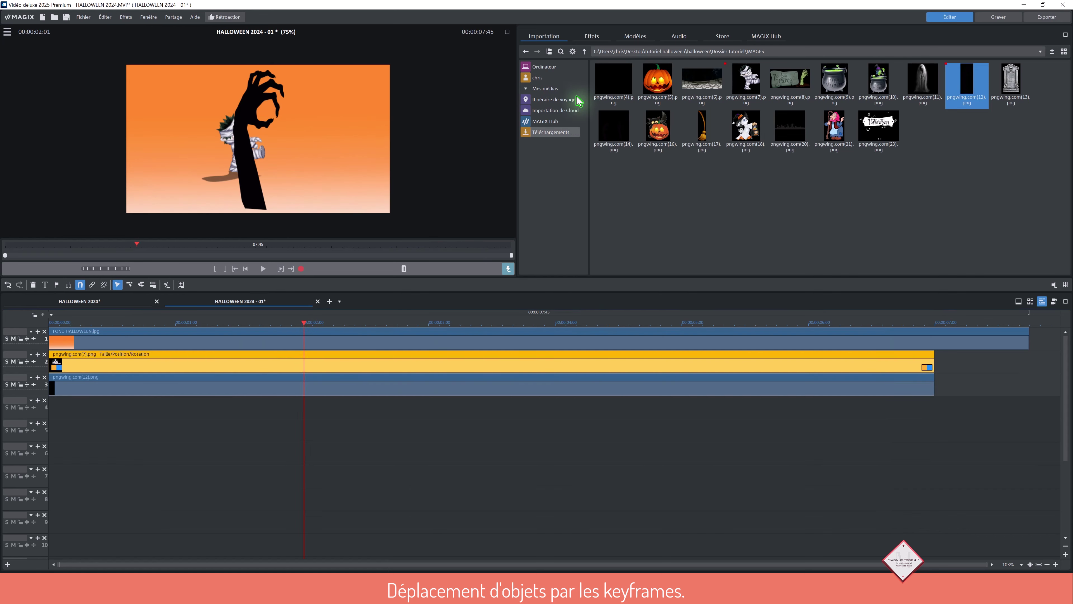
left_click(592, 36)
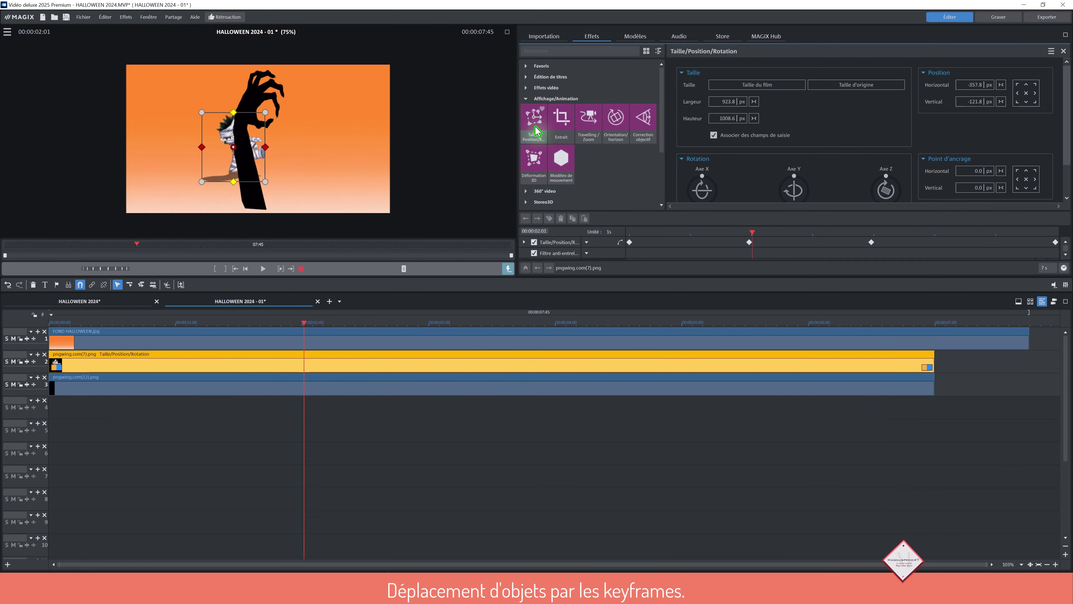
left_click(444, 388)
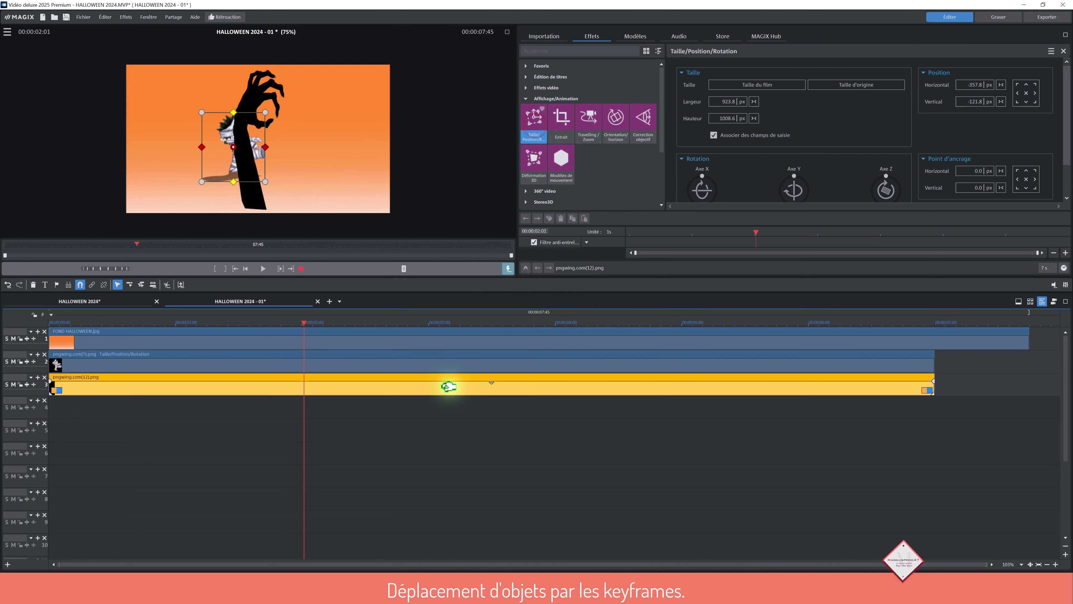
left_click(536, 139)
left_click(689, 65)
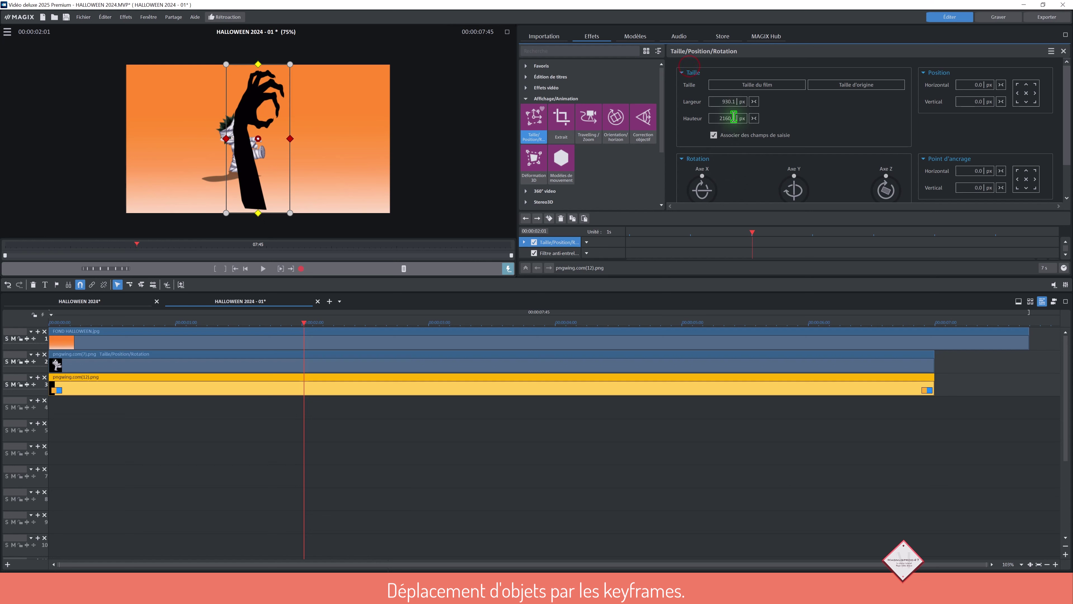
left_click_drag(725, 121, 719, 301)
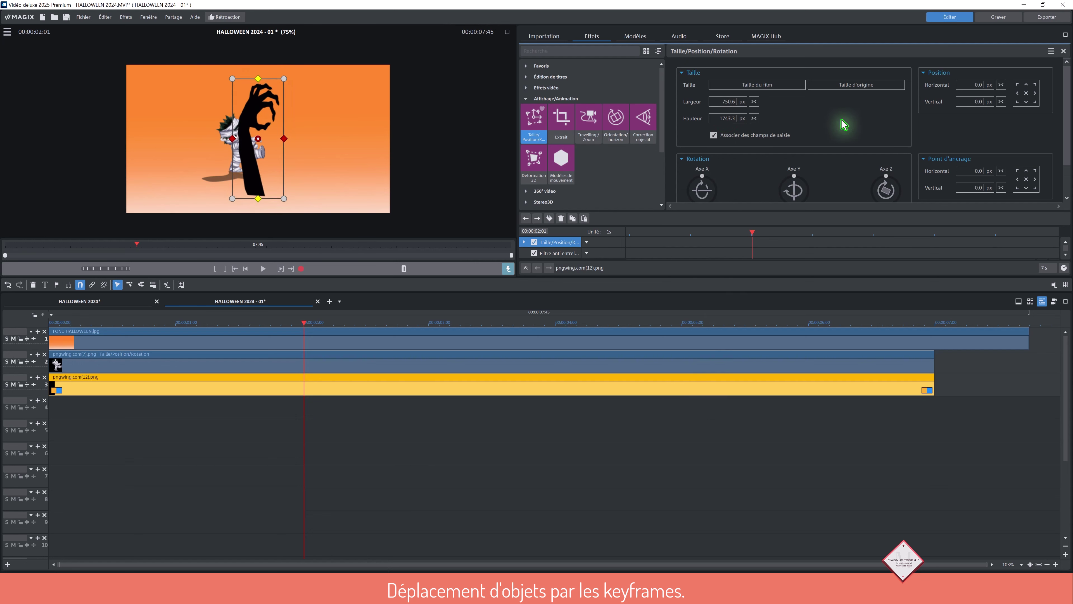
left_click_drag(267, 176, 194, 209)
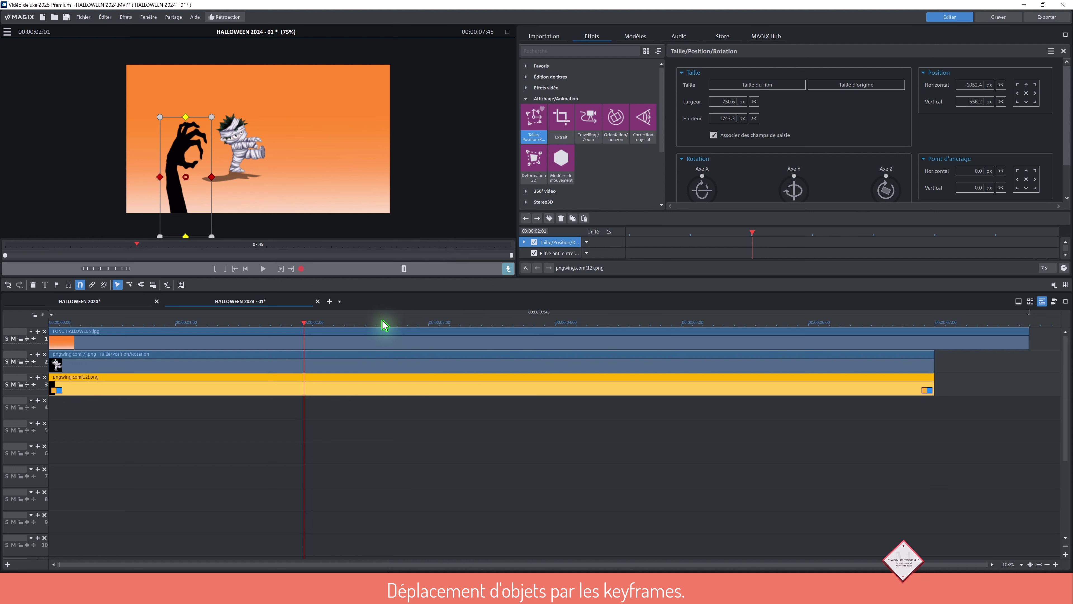
- Move the hand below the frame to about -1125.6, -2005.7 px and add its first position keyframe at 2:01
left_click_drag(305, 326, 343, 363)
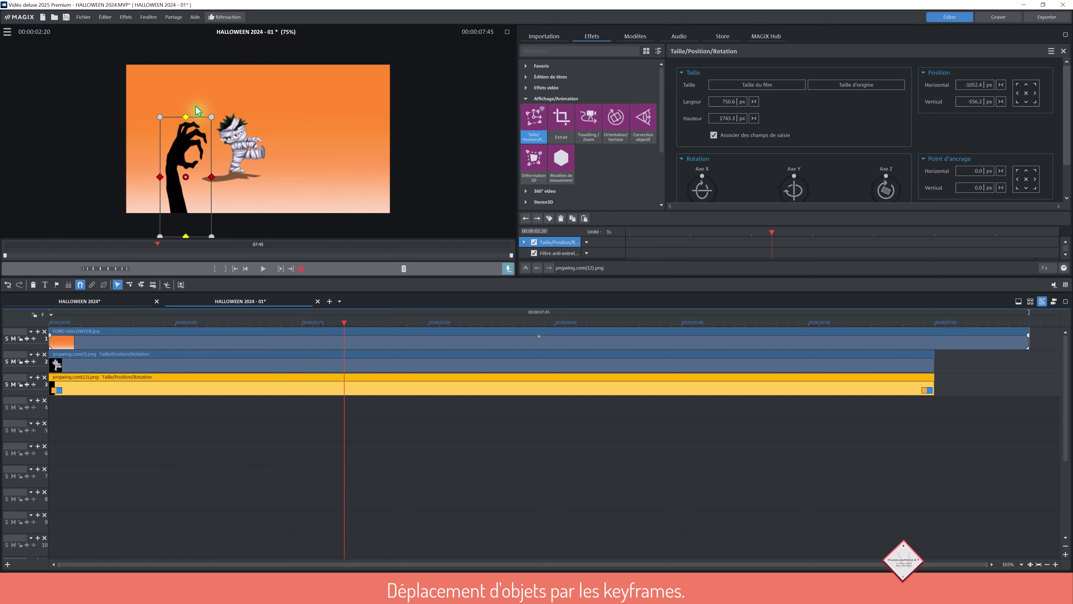
left_click_drag(344, 324, 341, 349)
left_click(252, 391)
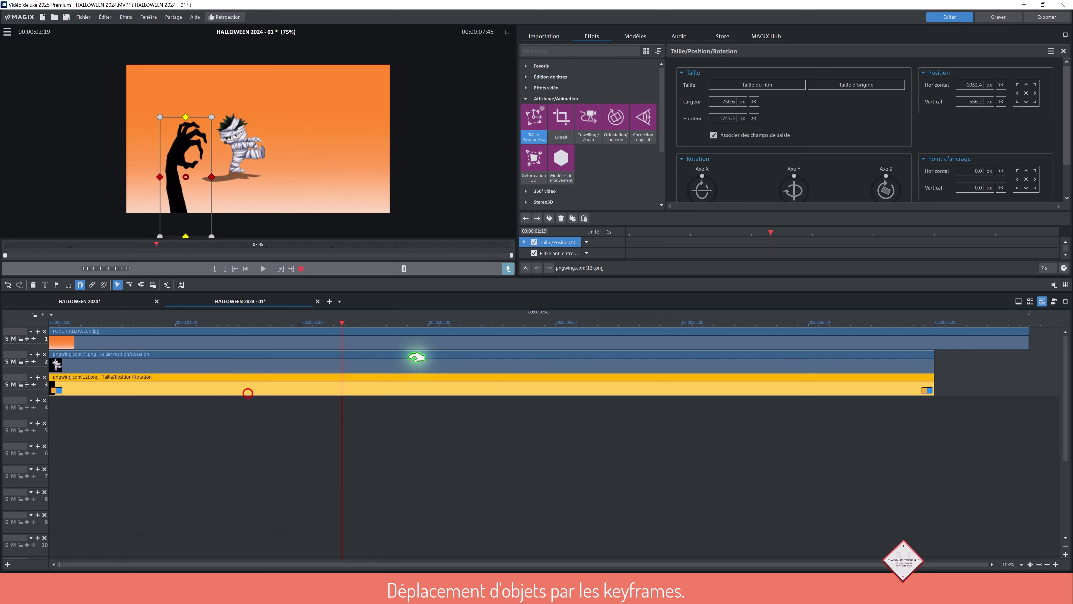
left_click(535, 123)
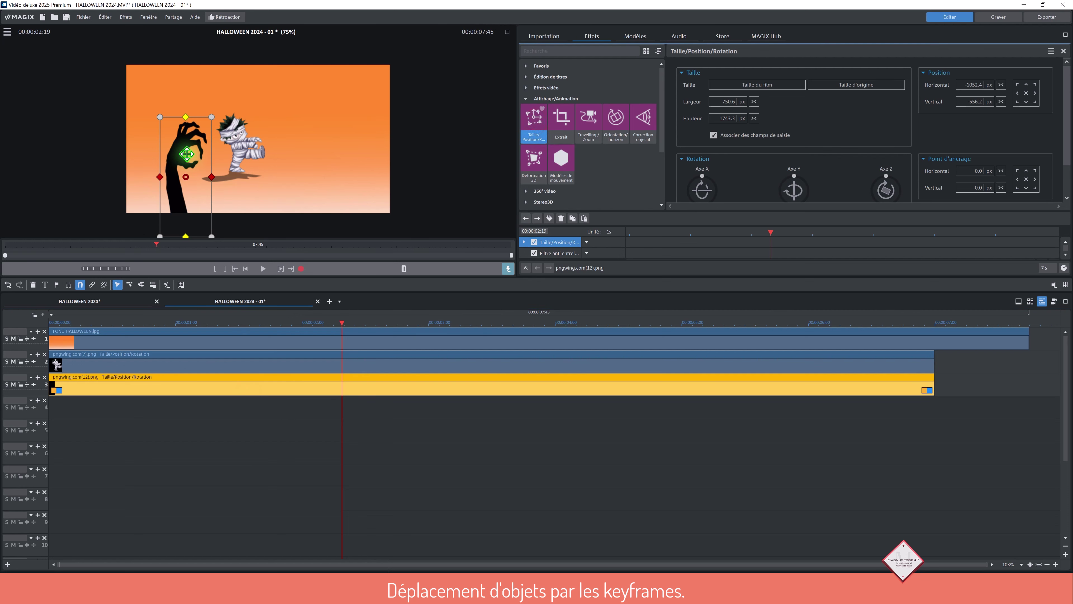
left_click_drag(186, 153, 180, 250)
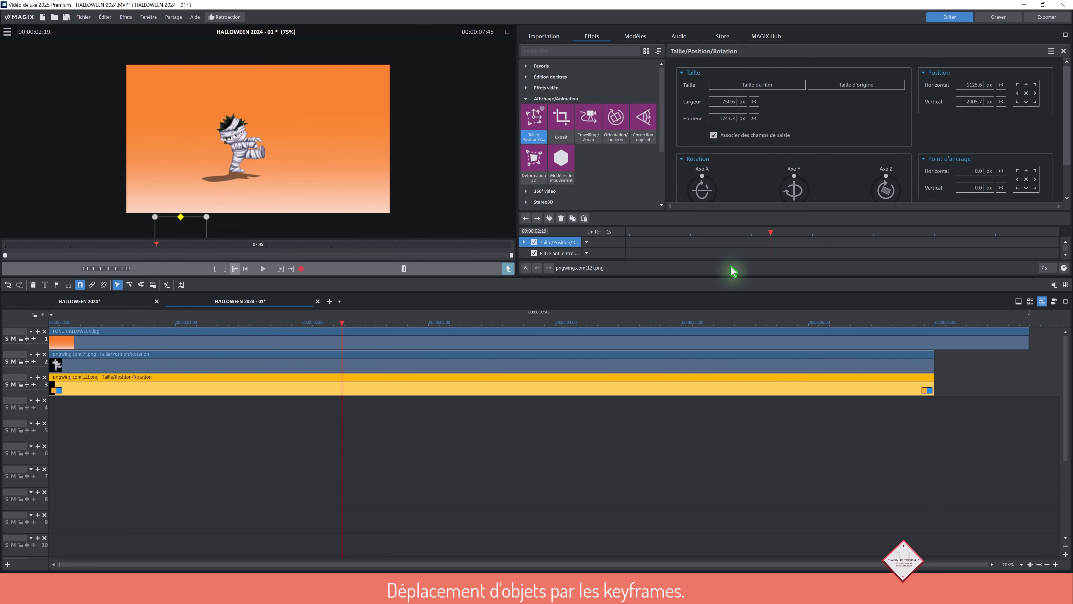
left_click_drag(341, 323, 305, 345)
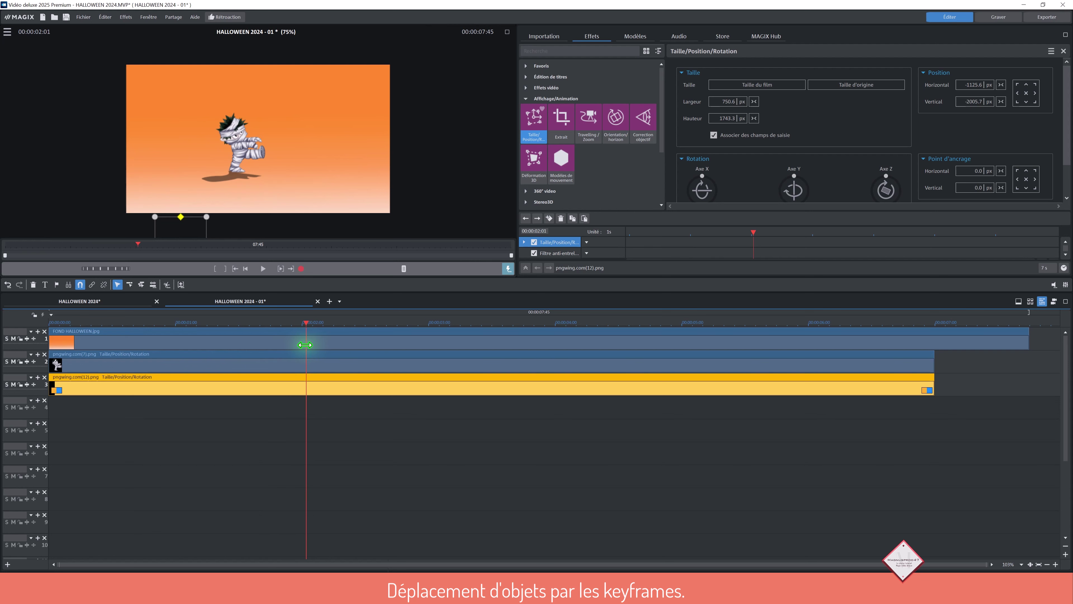
left_click(549, 218)
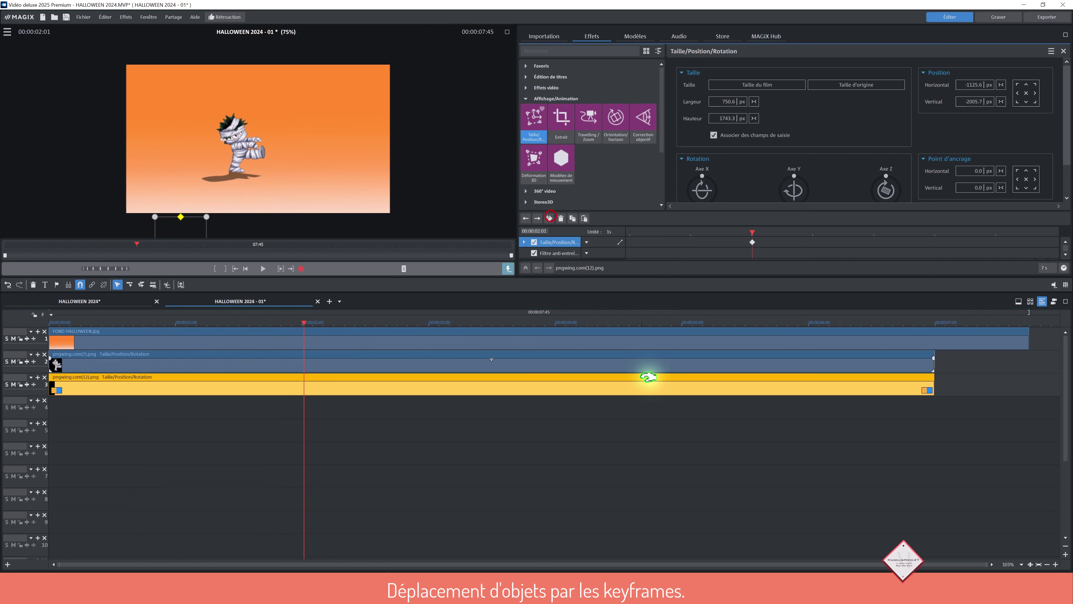
- Raise the hand into view at 3:00, and at 4:16 move it to about -556.8, -365.7 px beside the mummy
left_click_drag(752, 231, 815, 232)
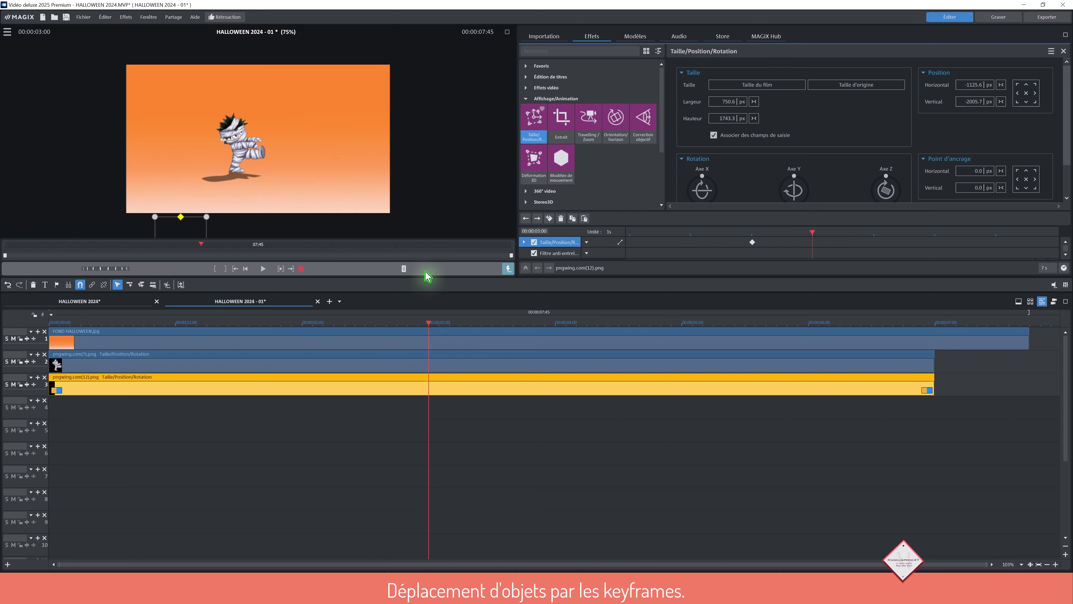
left_click_drag(182, 232, 195, 118)
left_click_drag(812, 231, 890, 234)
left_click_drag(202, 141, 229, 131)
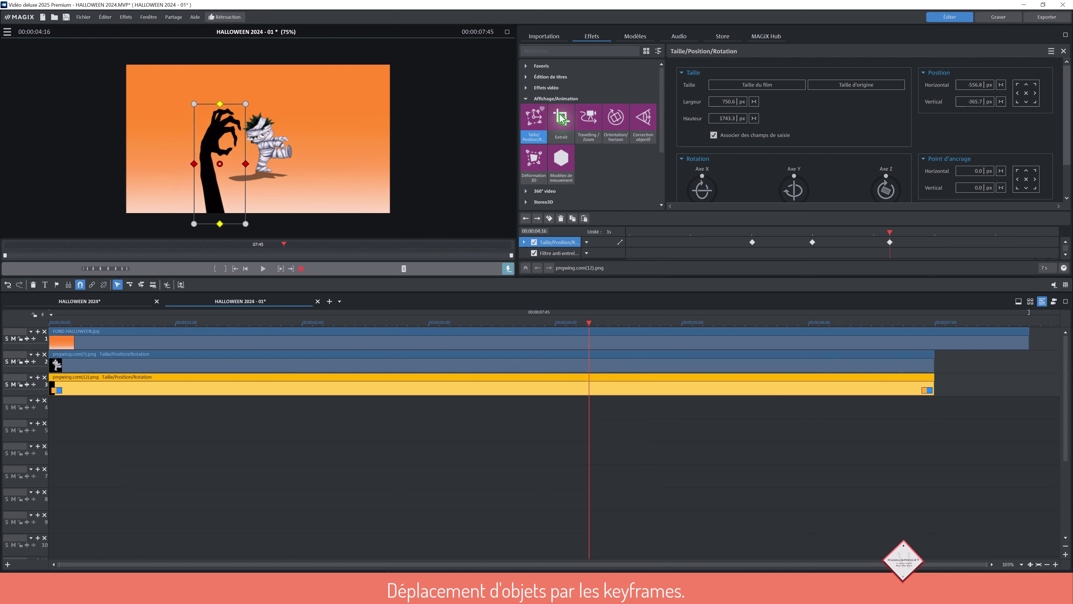
- Rotate the hand at 4:16 by about 2.4° on the X axis and 20.4° on the Z axis
left_click(1067, 88)
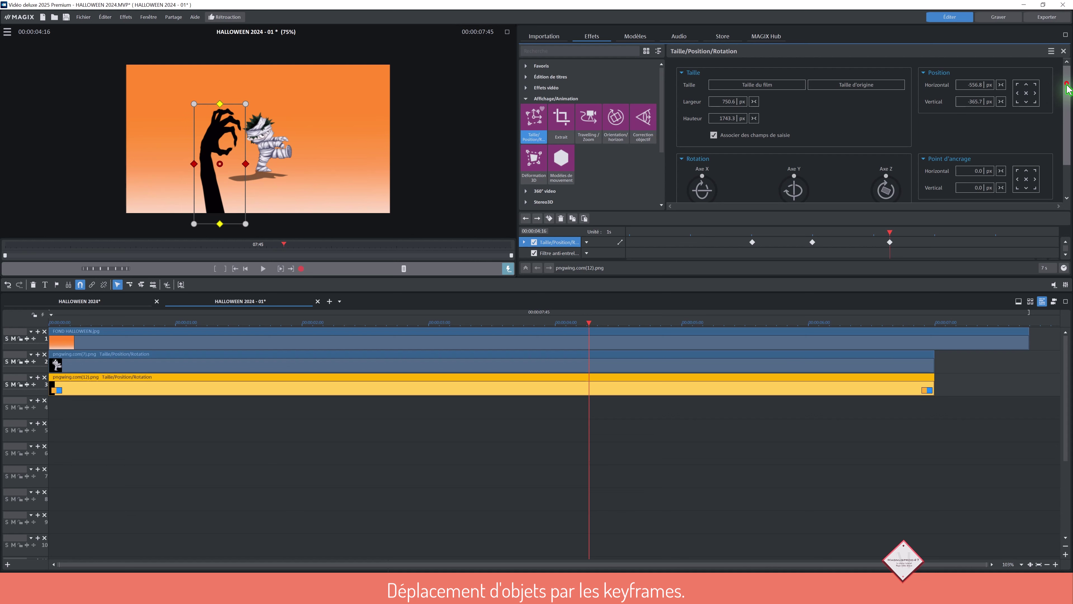
scroll(1067, 88, "down", 1)
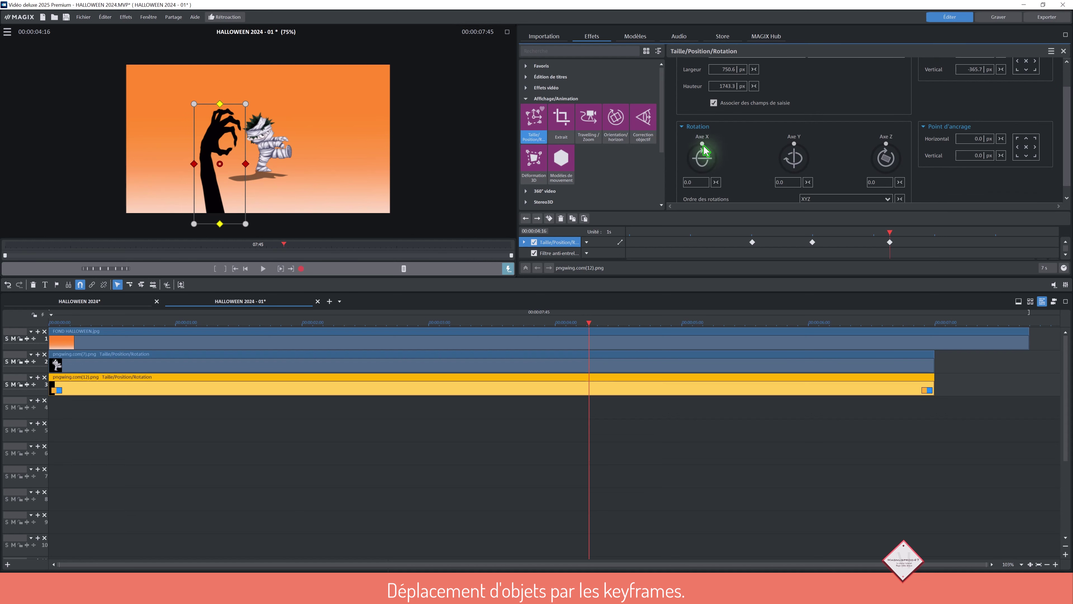
left_click_drag(704, 145, 704, 146)
left_click_drag(885, 146, 891, 146)
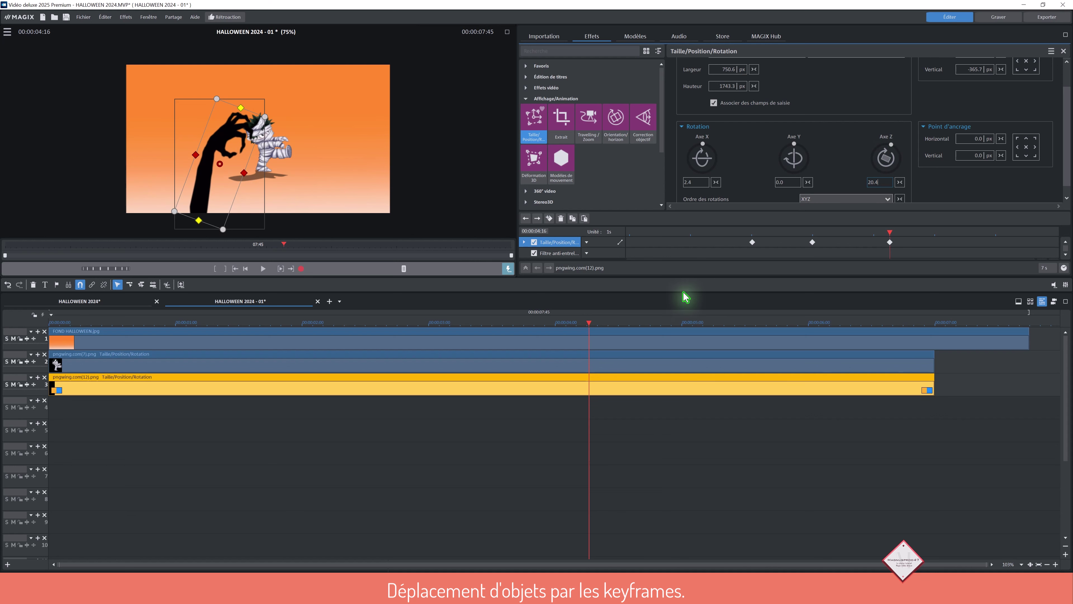
- Clear the duplicate keyframe at 4:16, lower the hand at 3:00 to about -597.2 px vertically, and play back the movement
left_click_drag(590, 323, 613, 325)
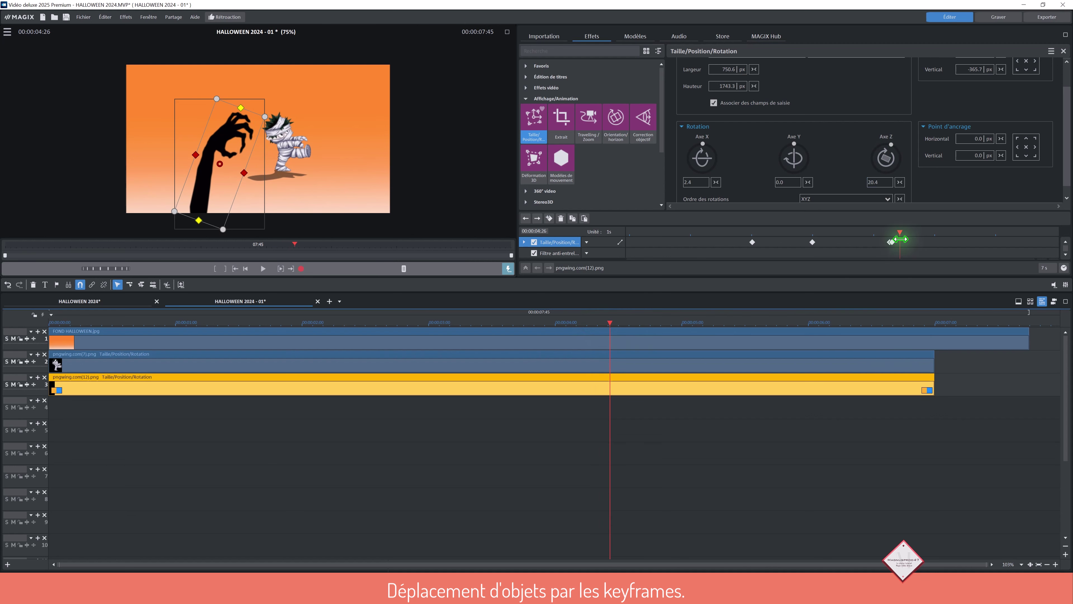
left_click(890, 242)
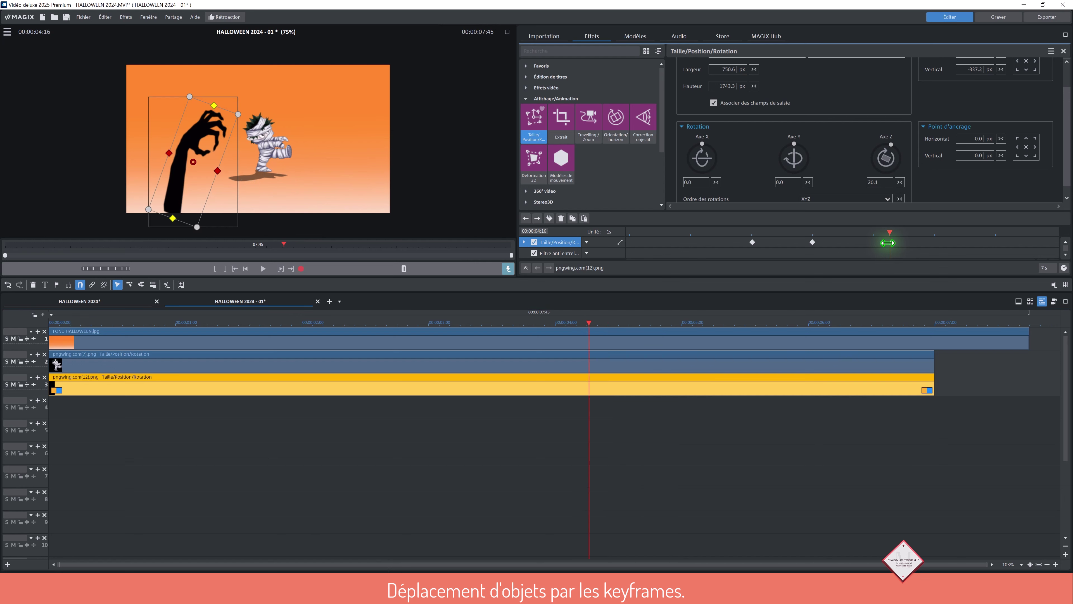
left_click(811, 244)
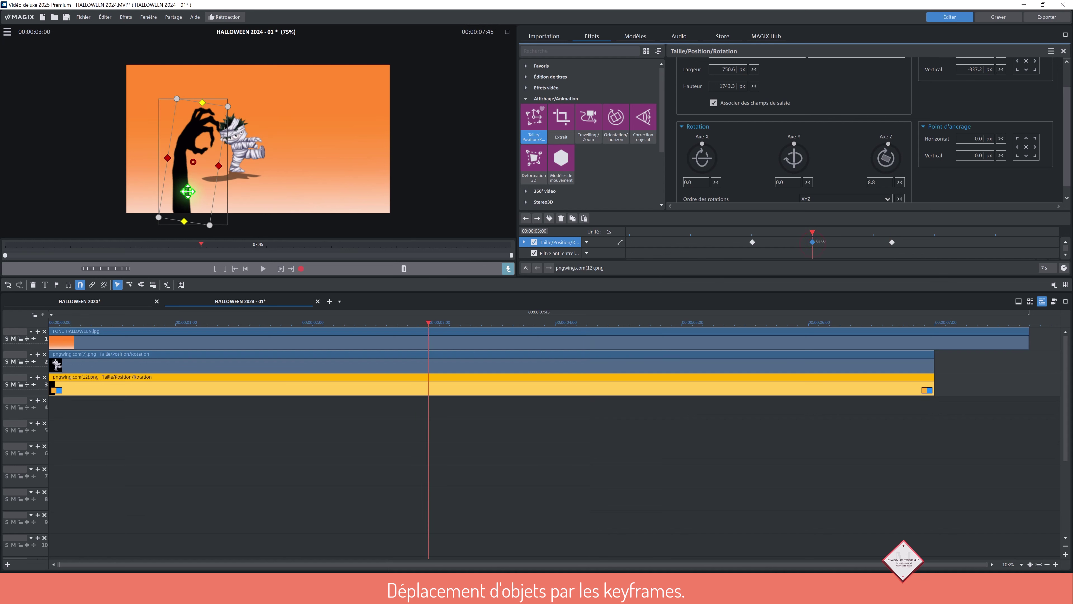
left_click_drag(188, 191, 184, 209)
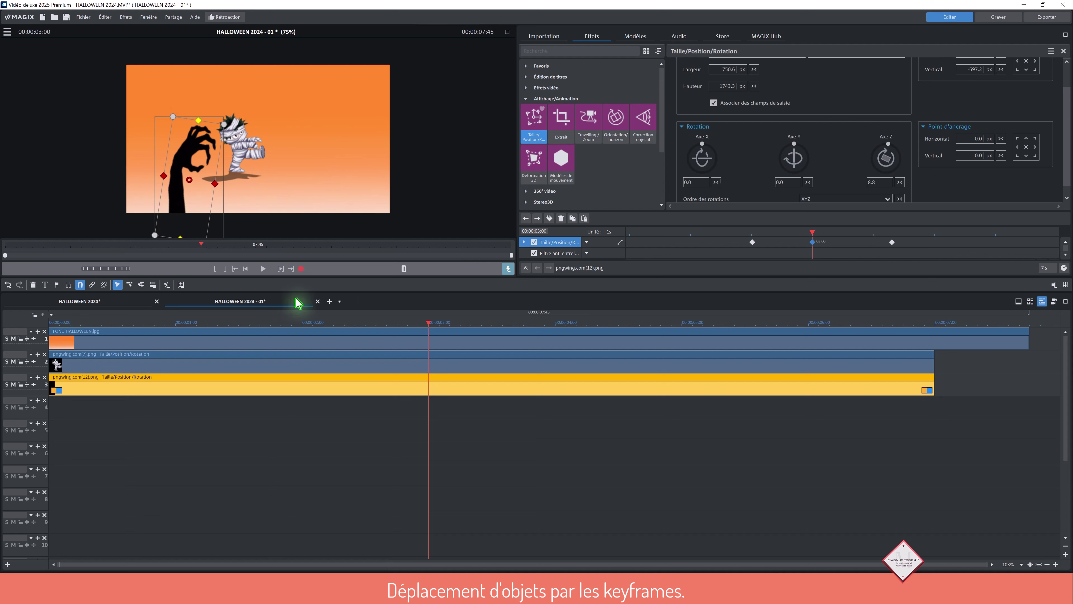
left_click(266, 272)
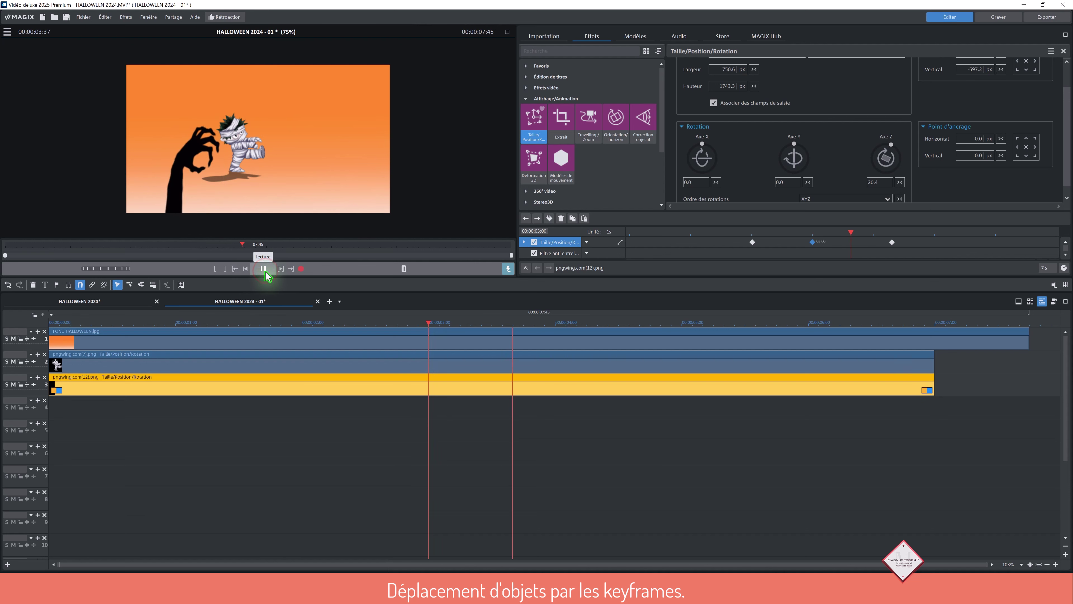
left_click(263, 269)
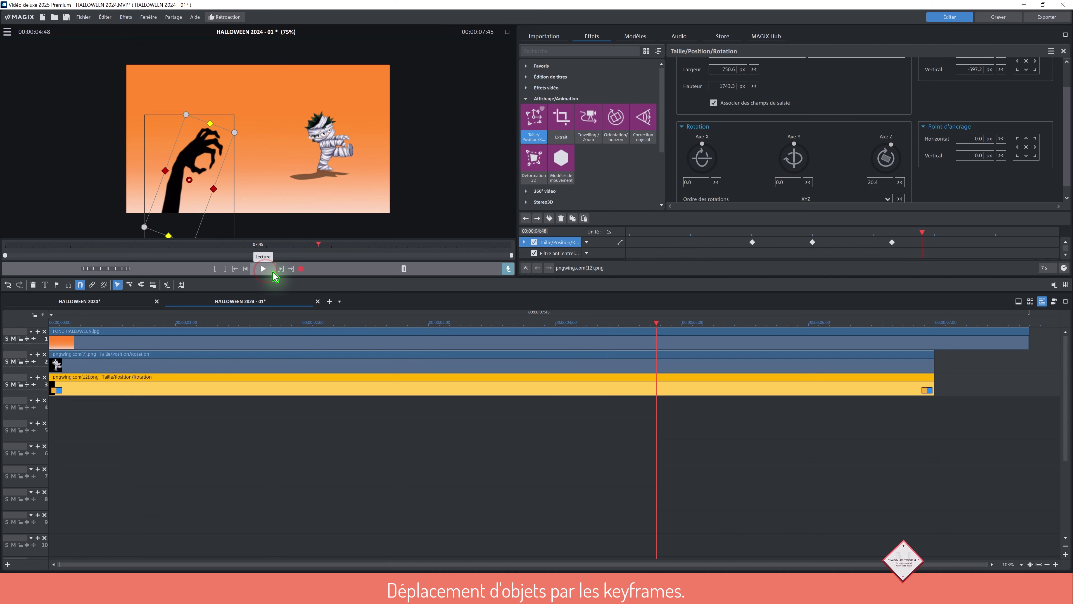
- Move the hand at its 4:18 keyframe toward the mummy, to about -625.8 px horizontally, and play back the animation
left_click(891, 241)
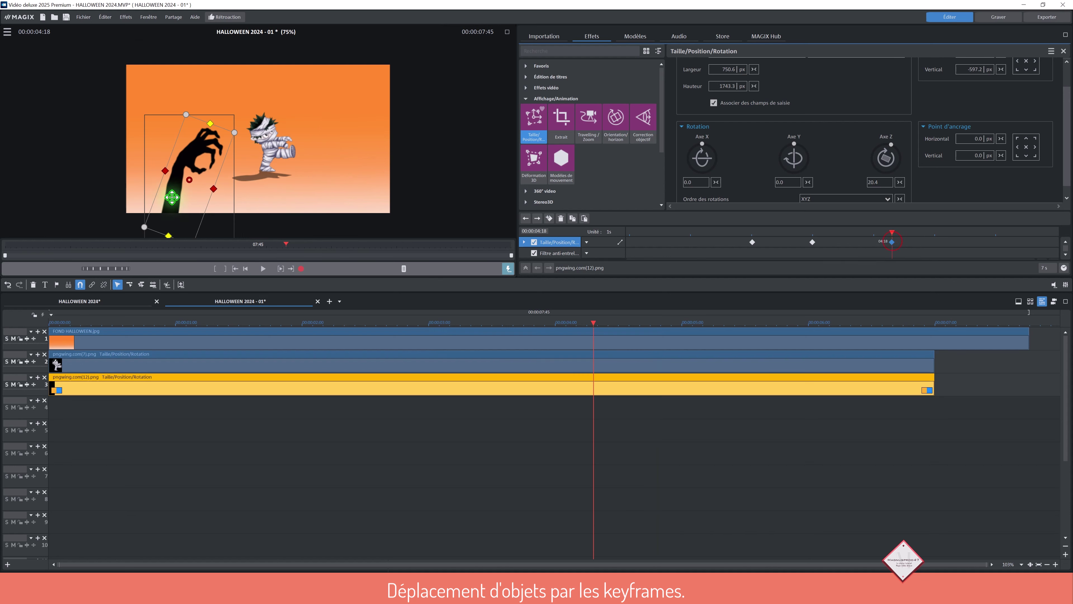
left_click_drag(172, 197, 208, 195)
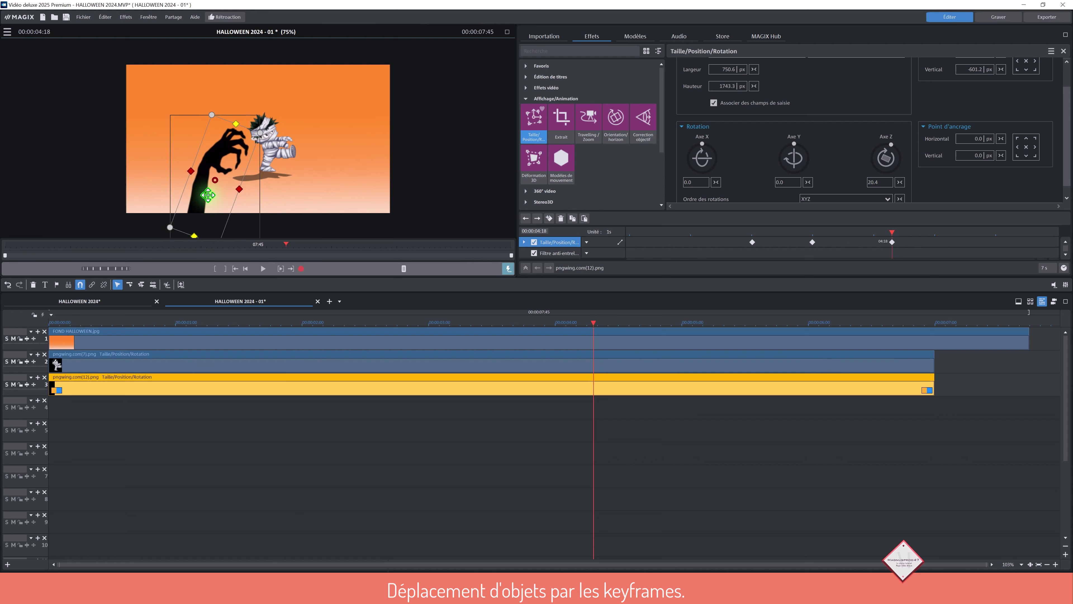
left_click_drag(889, 233, 676, 235)
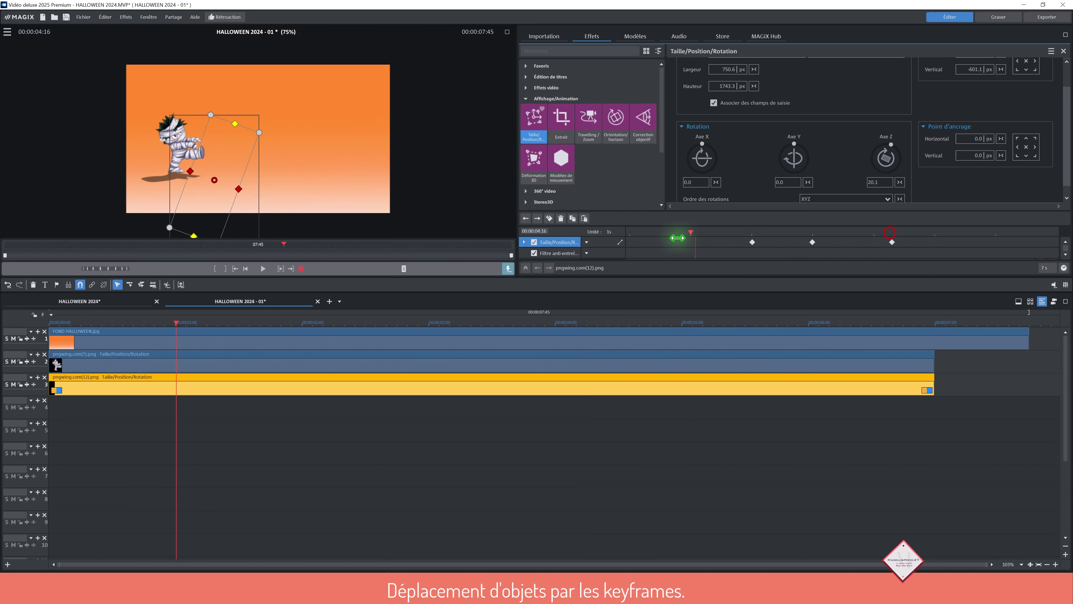
left_click(263, 269)
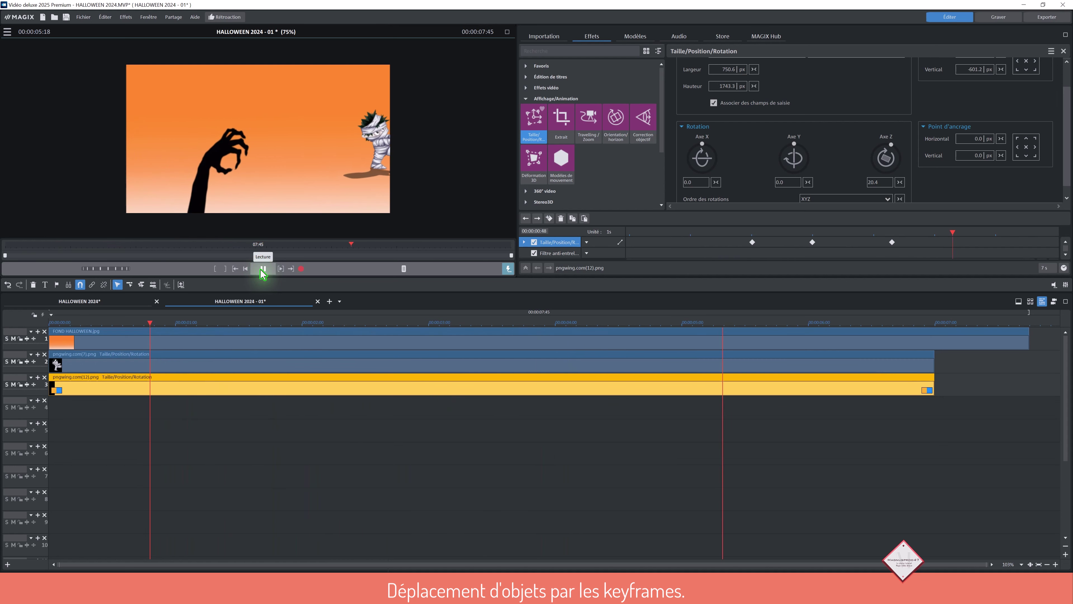
left_click(263, 269)
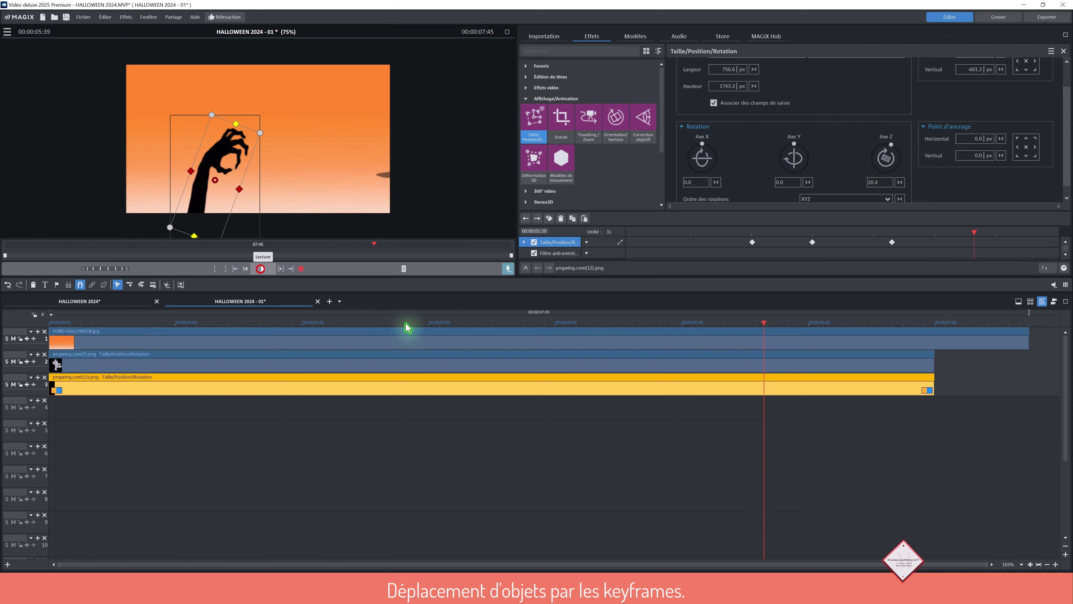
- Switch the hand's keyframe interpolation to curved and set its Z-axis rotation at 5:20 to about -21.8°
left_click(619, 243)
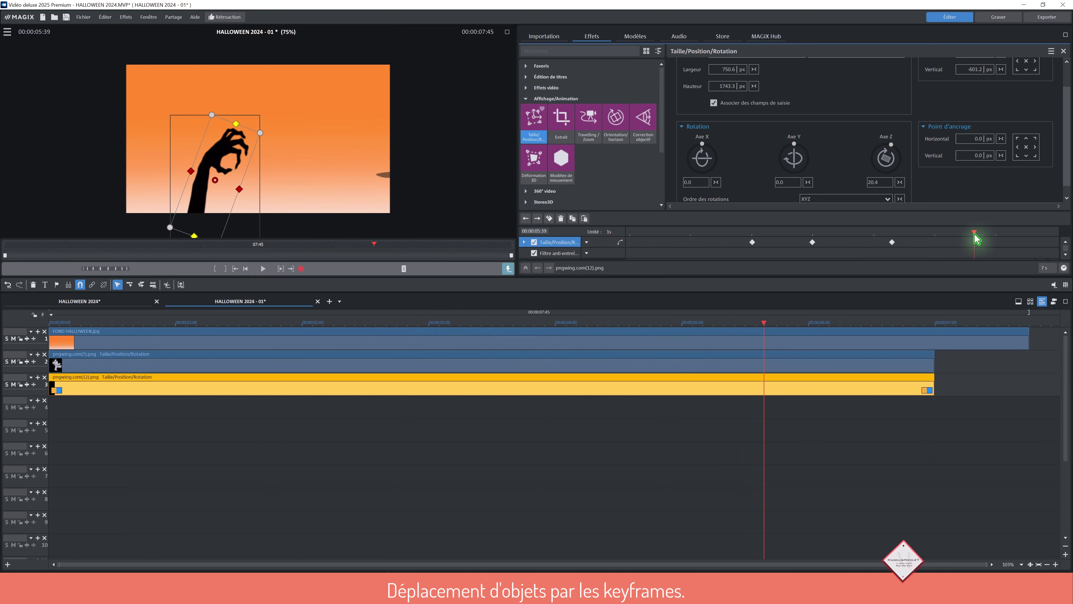
left_click(948, 232)
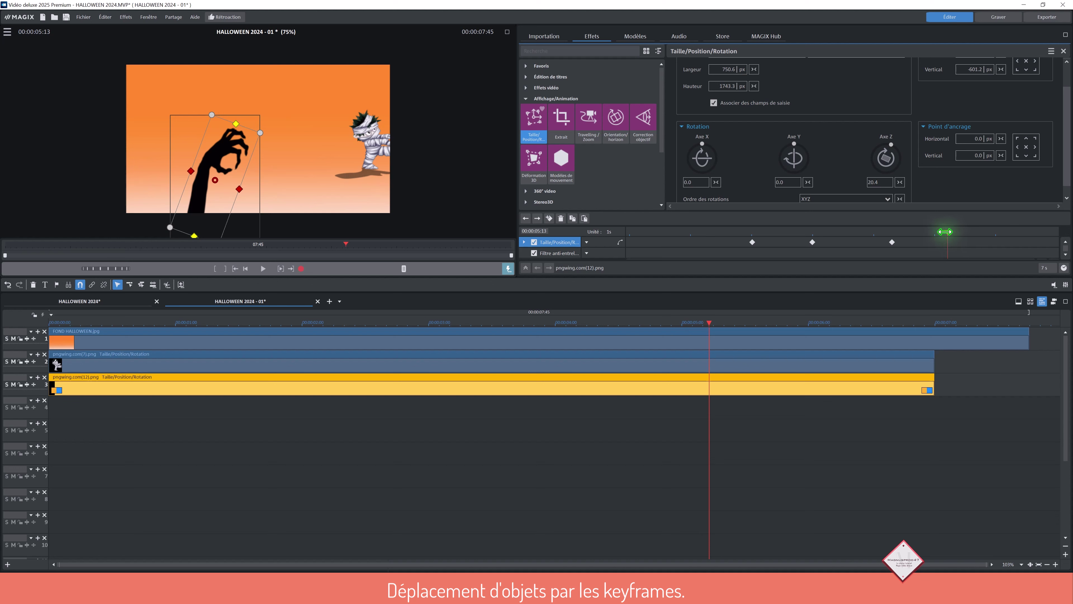
left_click_drag(947, 231, 955, 232)
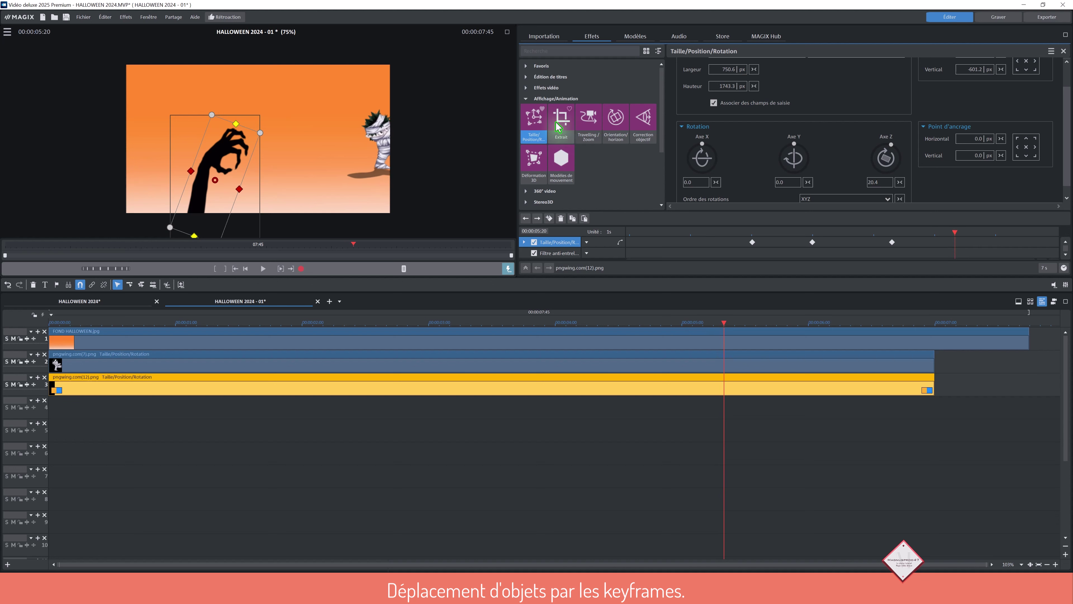
left_click(900, 183)
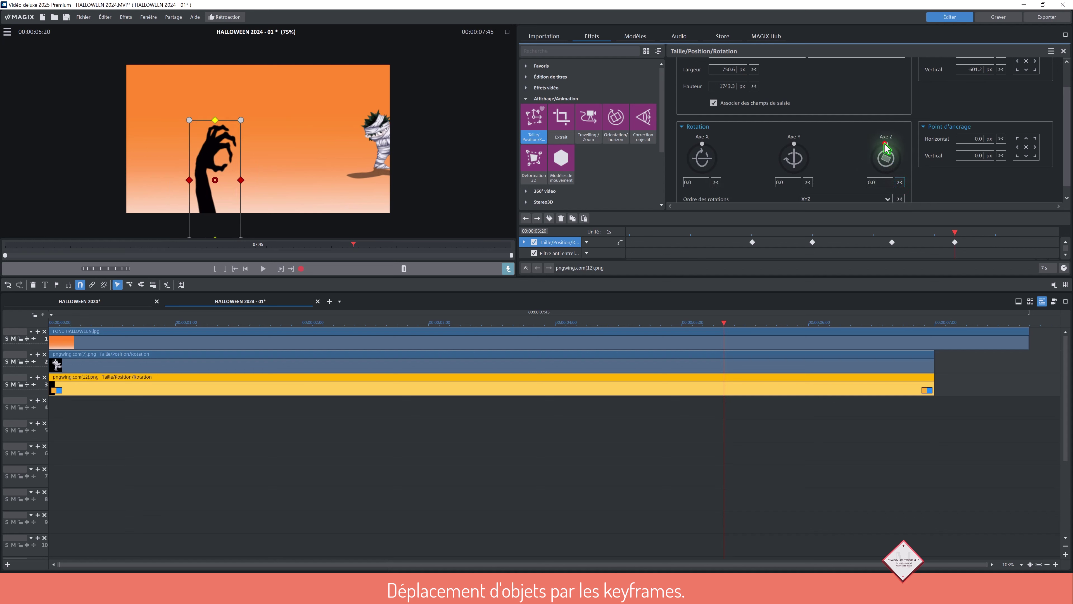
left_click_drag(886, 148, 879, 147)
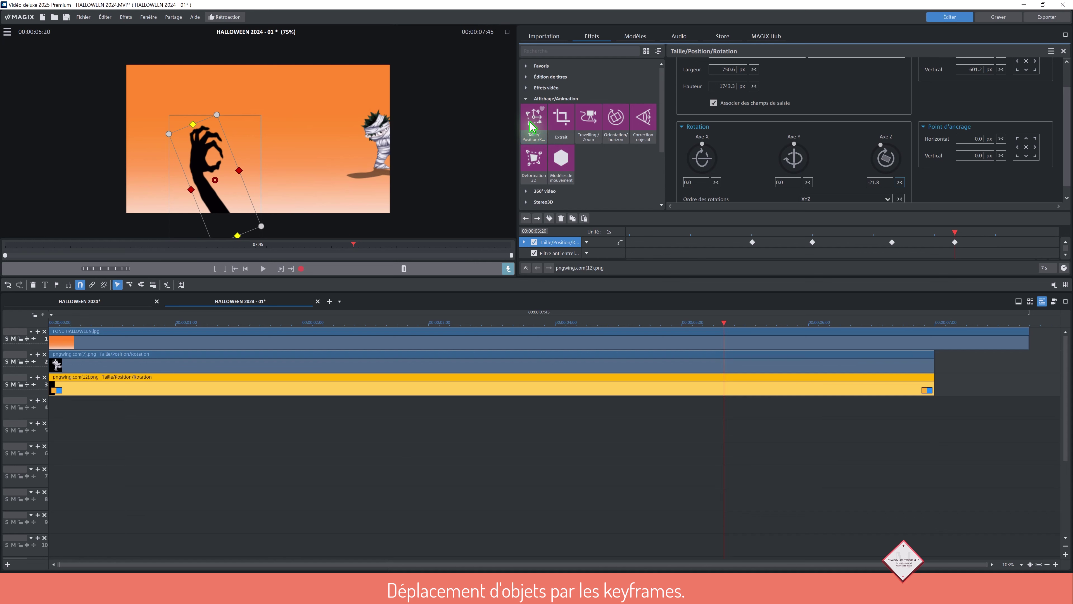
left_click(548, 136)
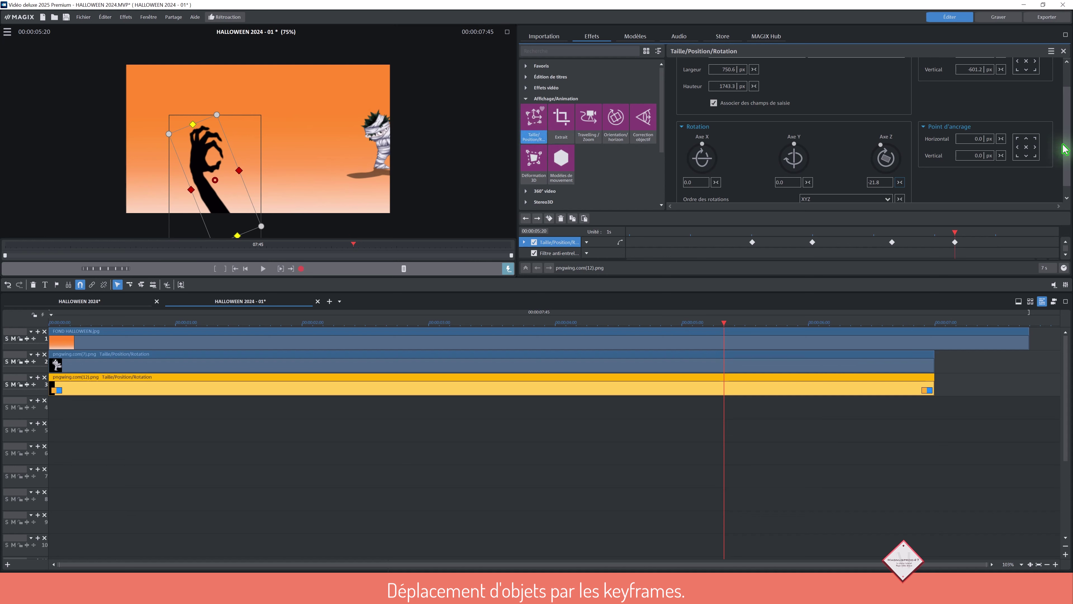
- Lower the hand out of frame at 5:53 to about -2065.9 px vertically and play the animation from the start
left_click_drag(1064, 149, 1065, 125)
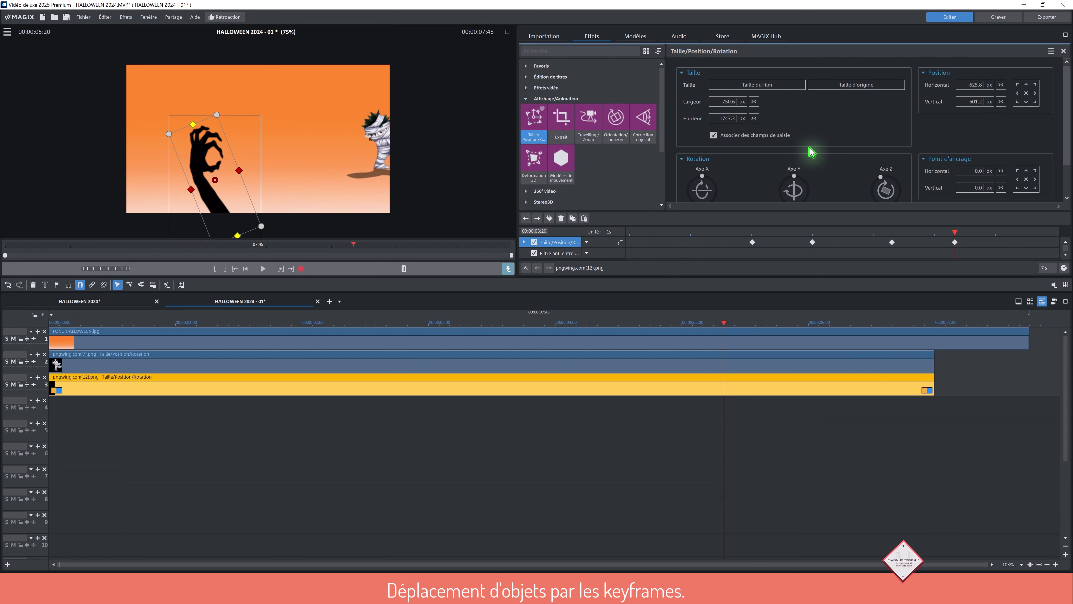
left_click(988, 232)
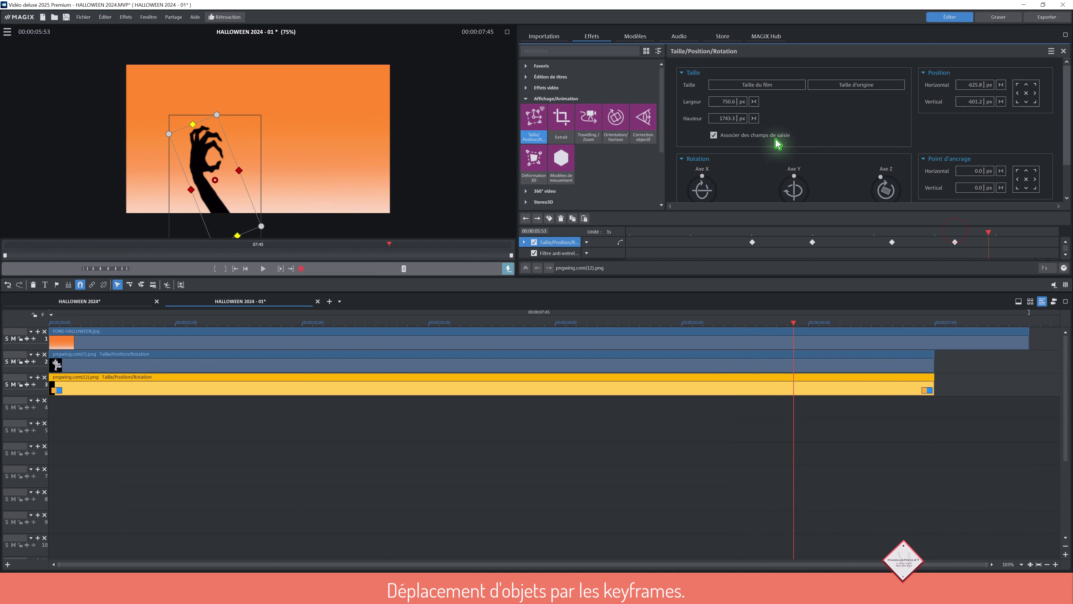
left_click_drag(965, 101, 964, 487)
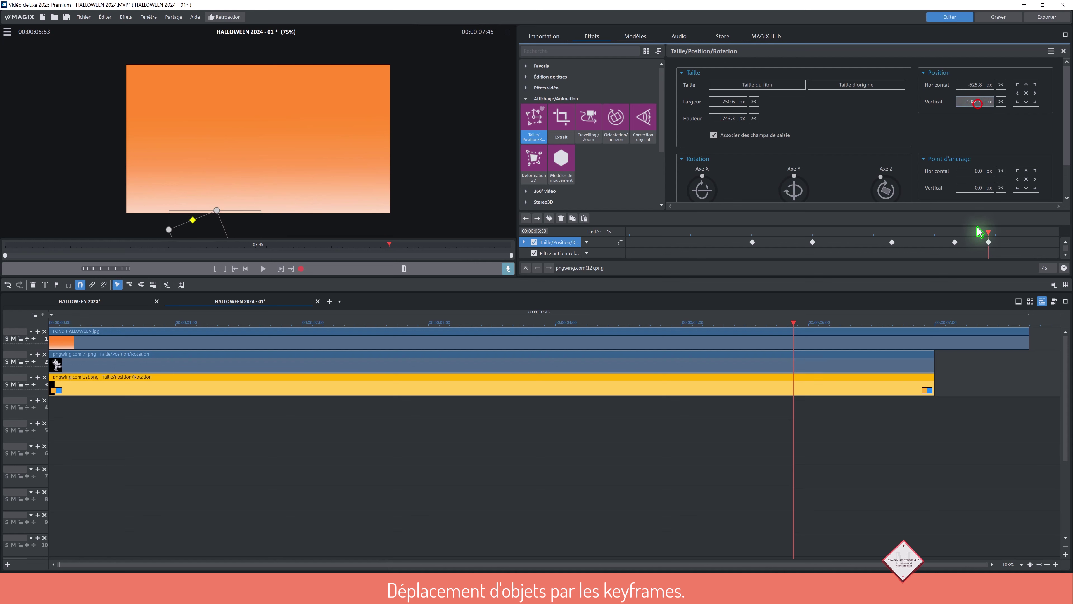
left_click_drag(987, 232, 510, 257)
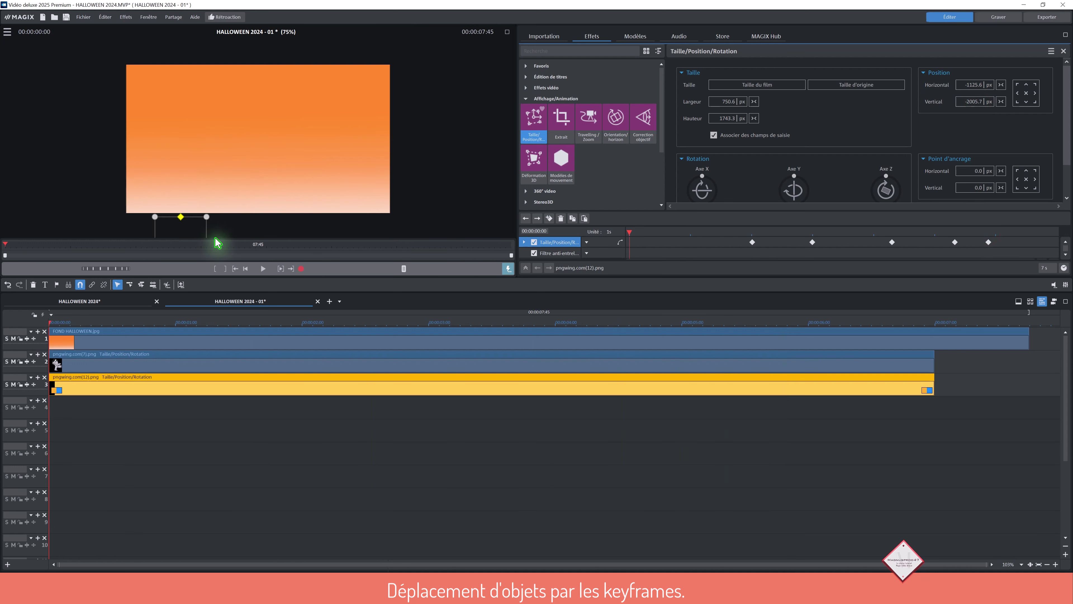
left_click(263, 268)
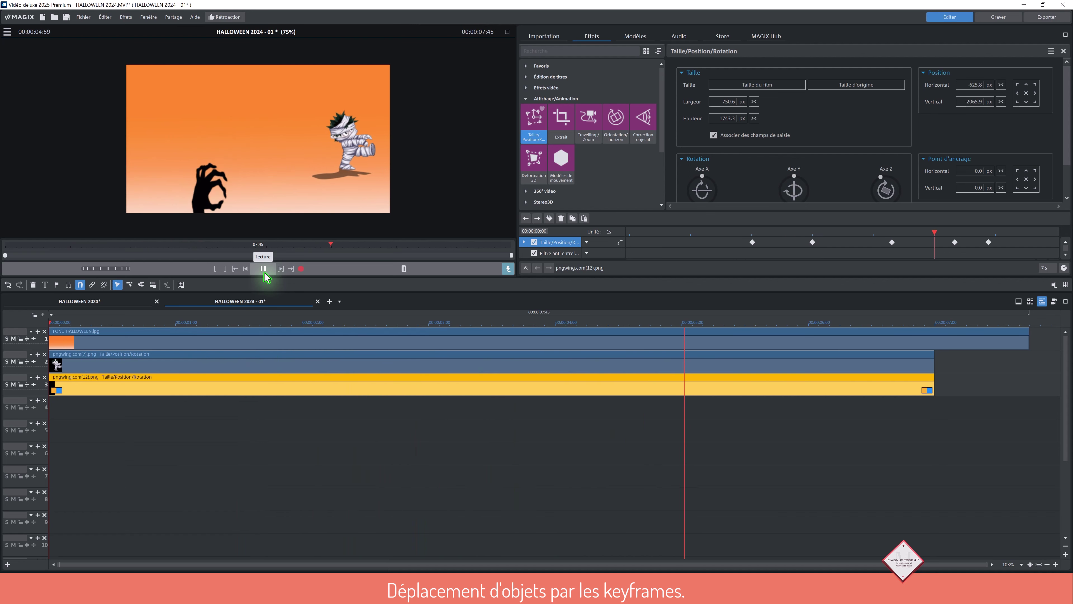
left_click(264, 270)
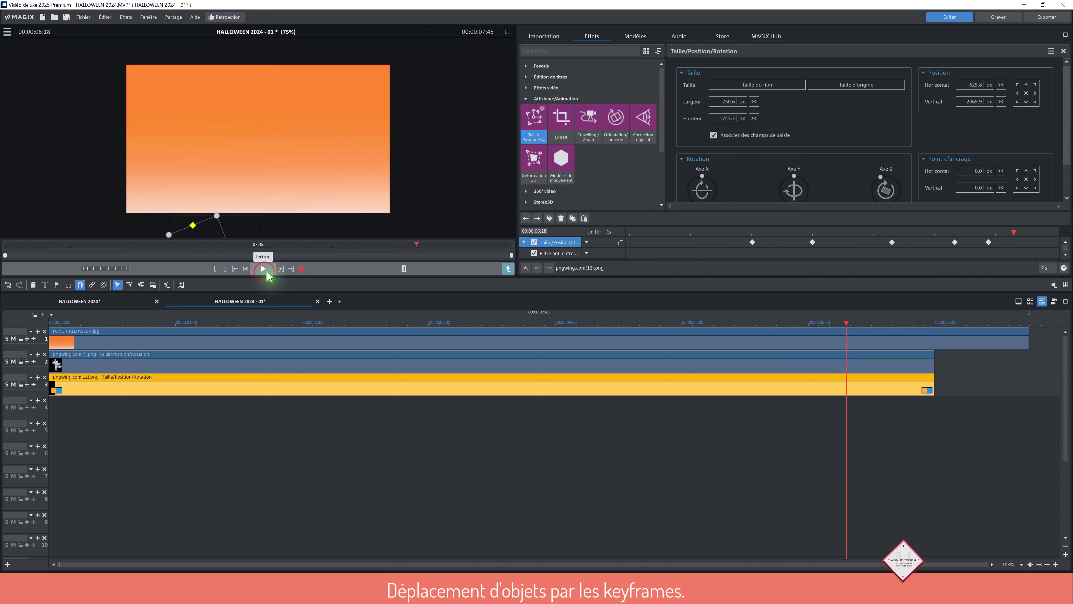
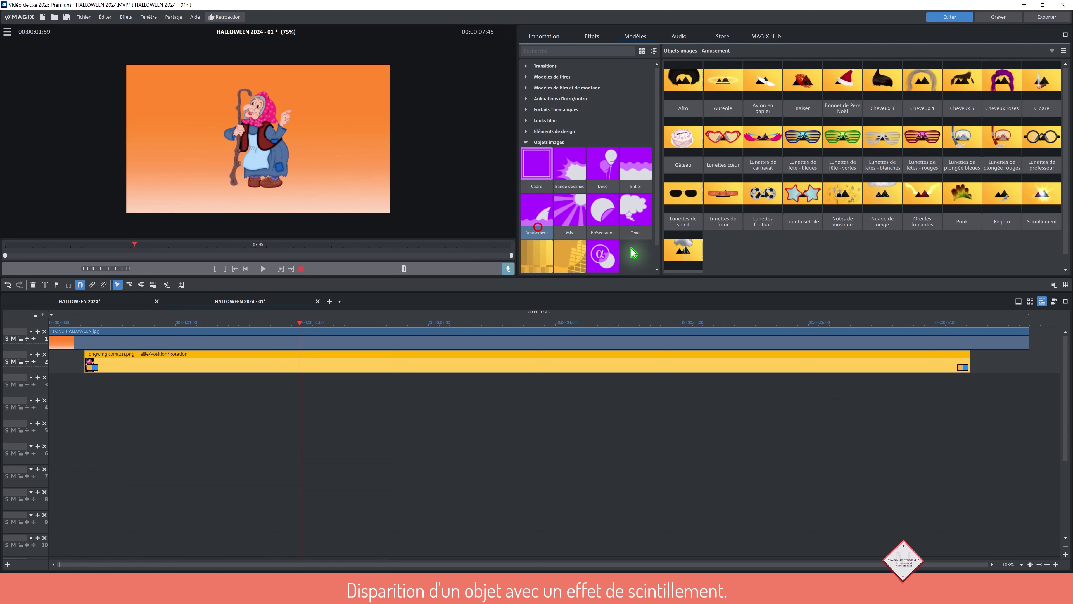
- Add the Scintillement image object to track 3 beneath the witch clip and ungroup it from the witch clip
mouse_move(1038, 211)
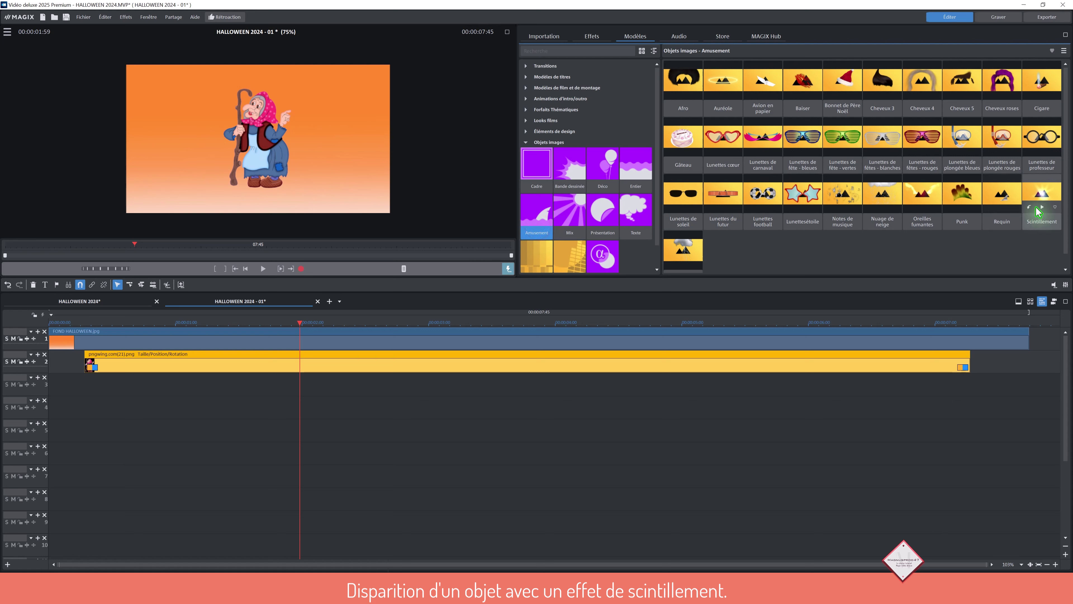
left_click_drag(1031, 195, 322, 373)
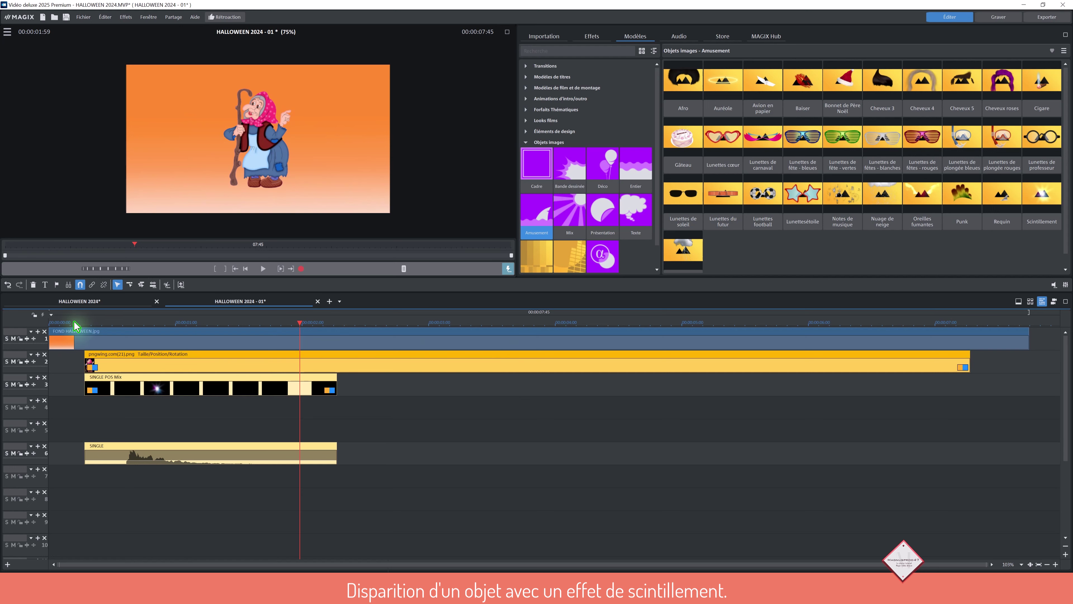
left_click(116, 385)
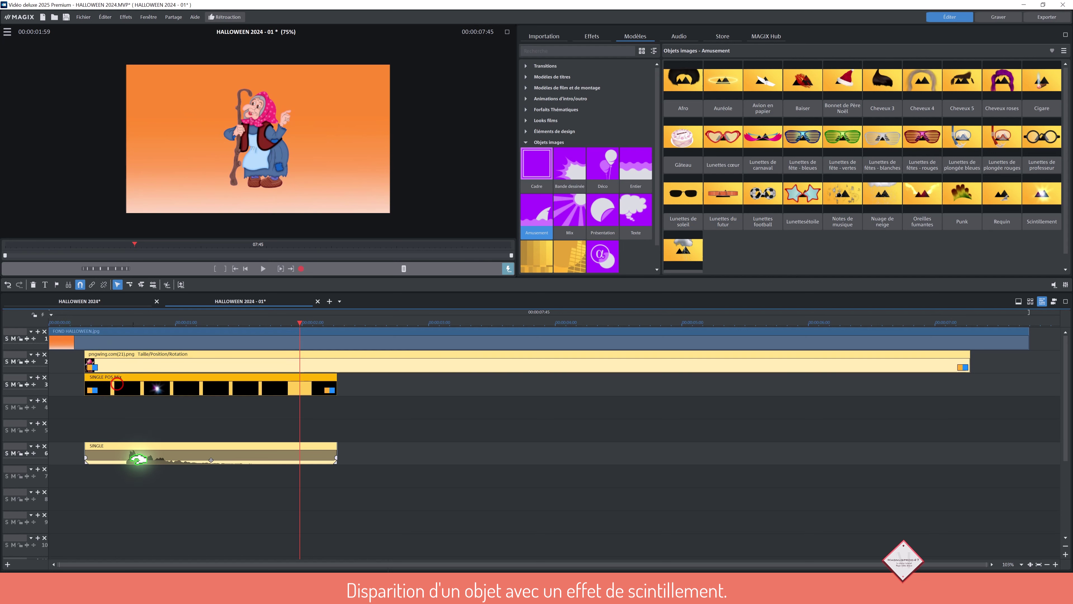
left_click(139, 459)
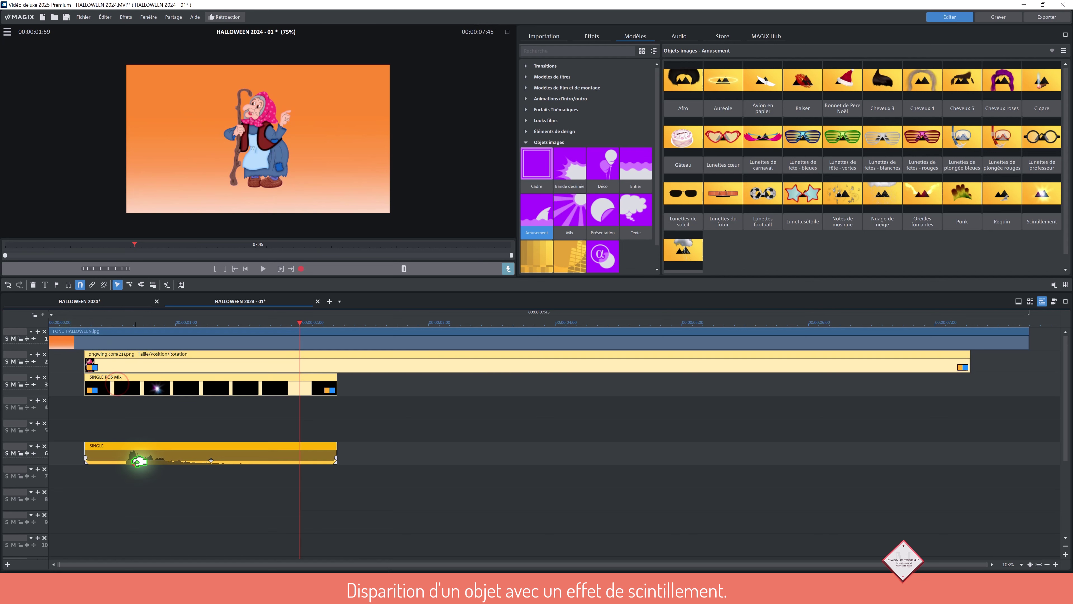
left_click(104, 285)
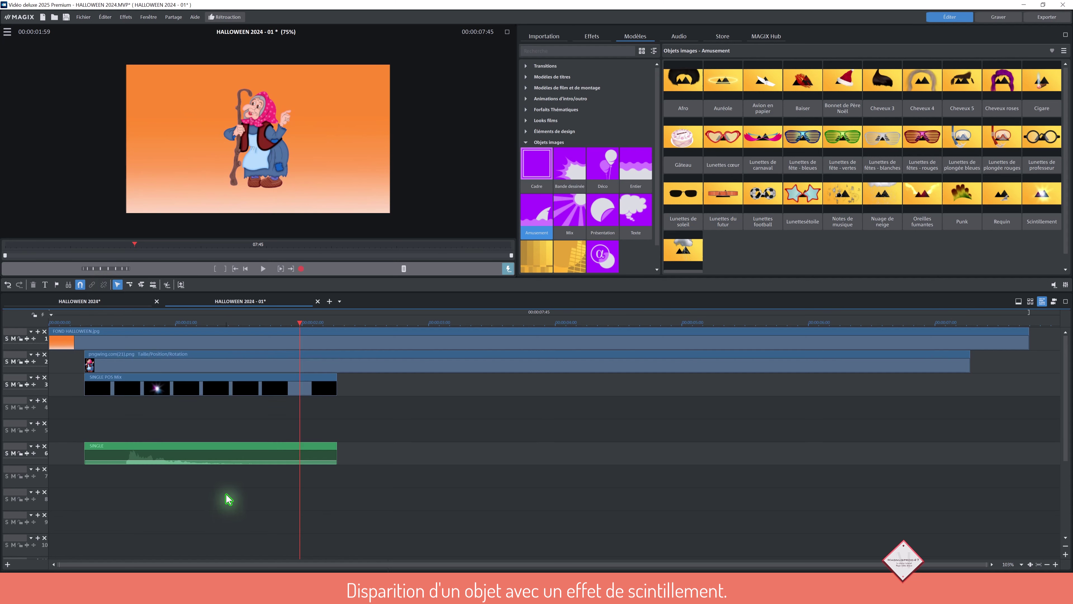
- Move the sparkle's sound clip up to track 4, directly beneath the sparkle video
left_click_drag(225, 491, 216, 391)
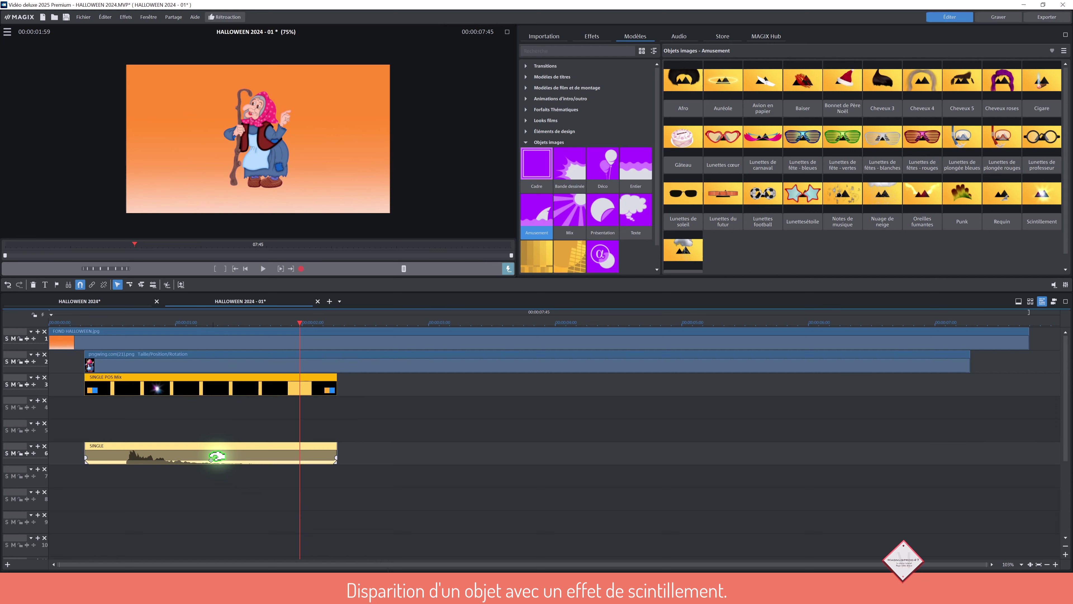
left_click(219, 481)
left_click_drag(219, 446, 196, 385)
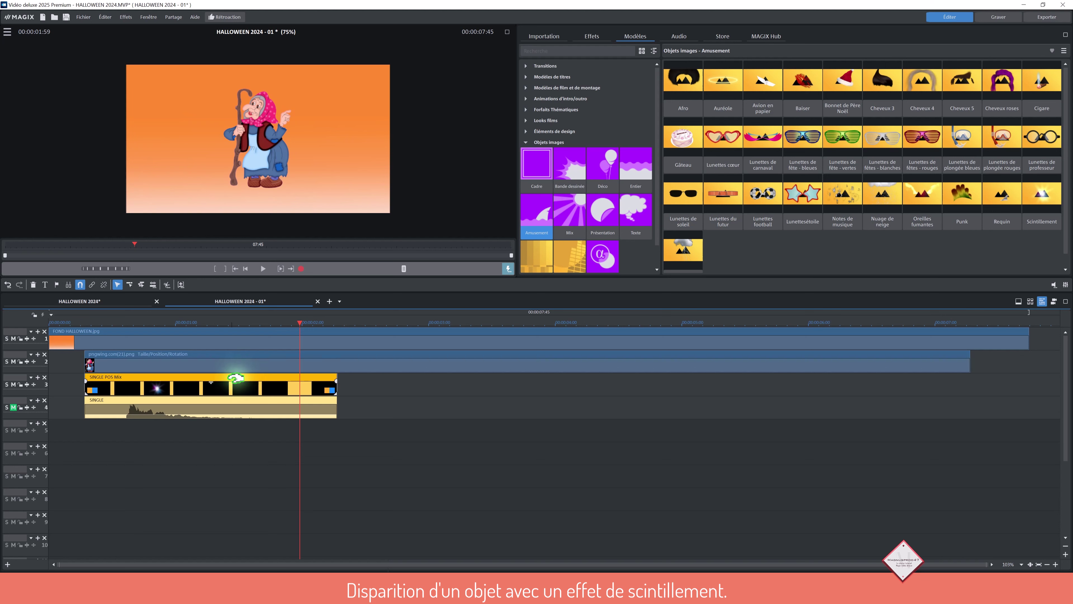
- Shift the sparkle and its sound along the timeline so the flash meets the shrinking witch just after the two-second mark
left_click_drag(220, 377, 311, 377)
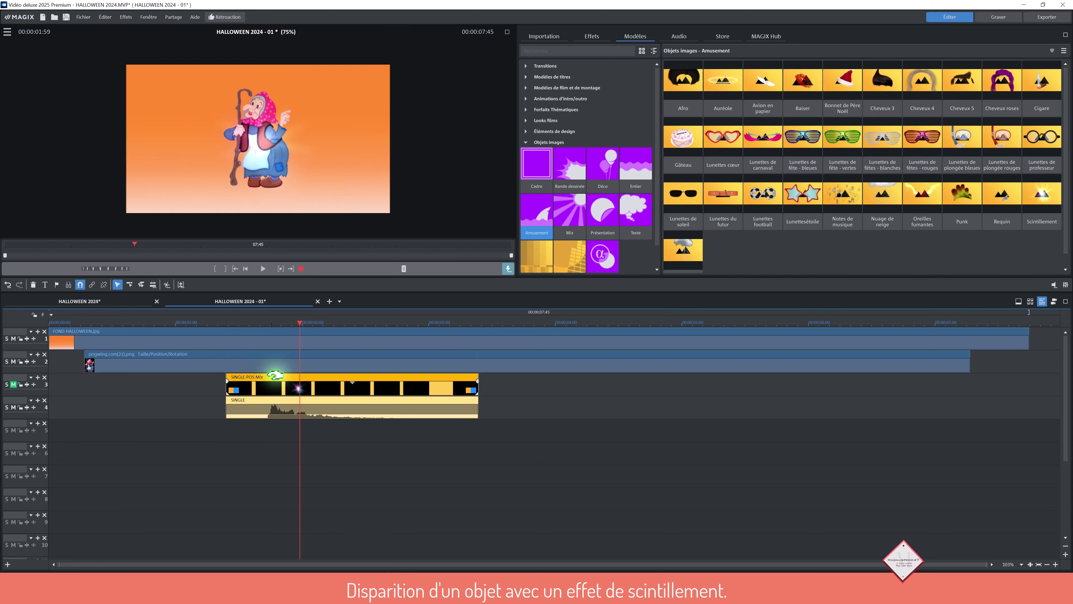
left_click_drag(275, 375, 289, 376)
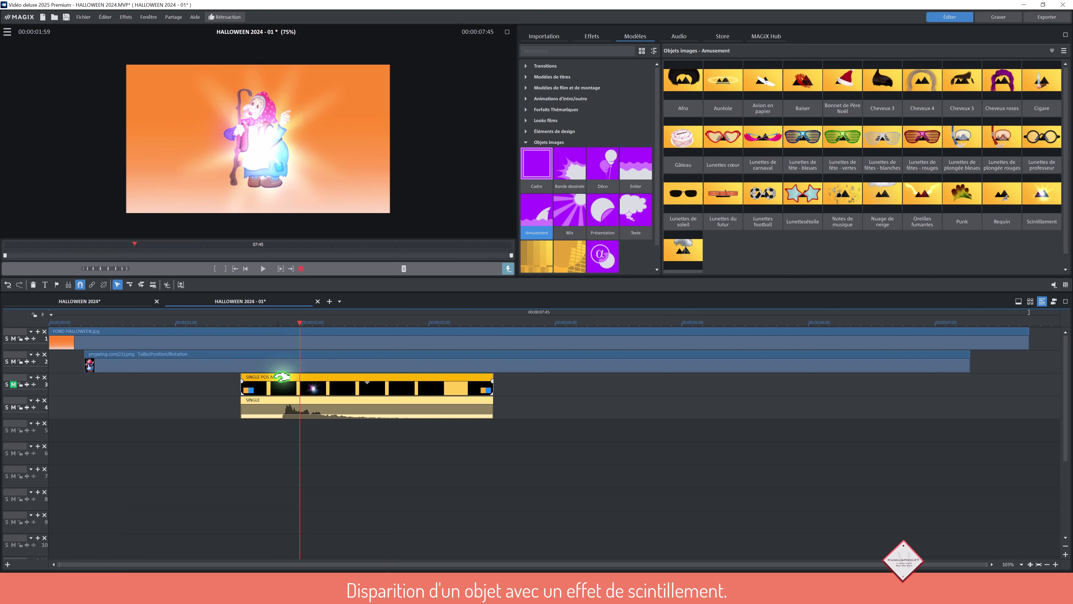
mouse_move(282, 376)
left_mouse_down()
mouse_move(271, 379)
mouse_move(286, 376)
left_mouse_up()
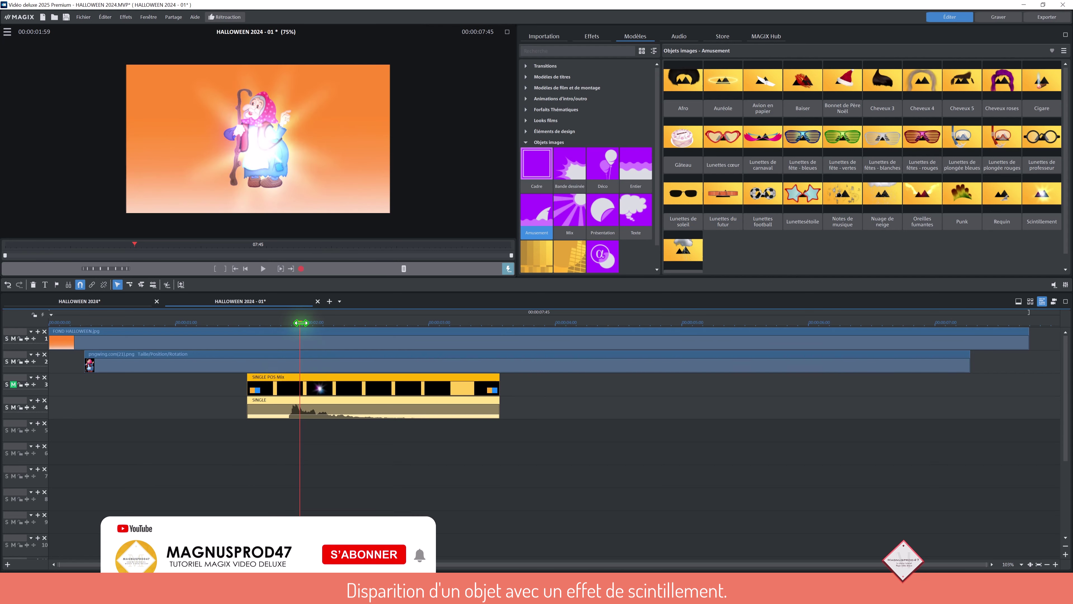
left_click_drag(300, 323, 314, 324)
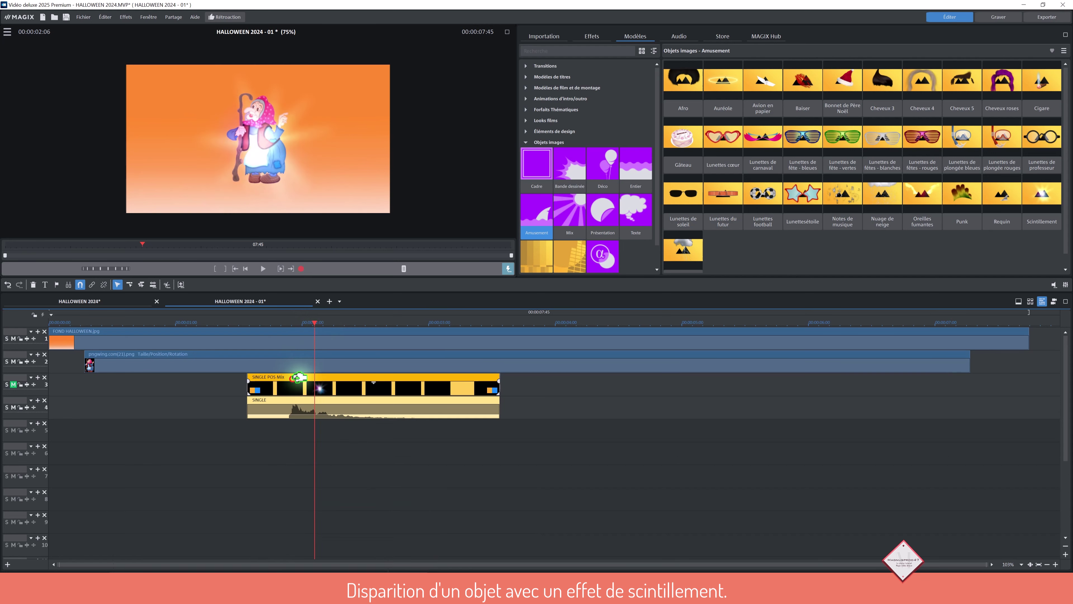
left_click_drag(296, 376, 302, 376)
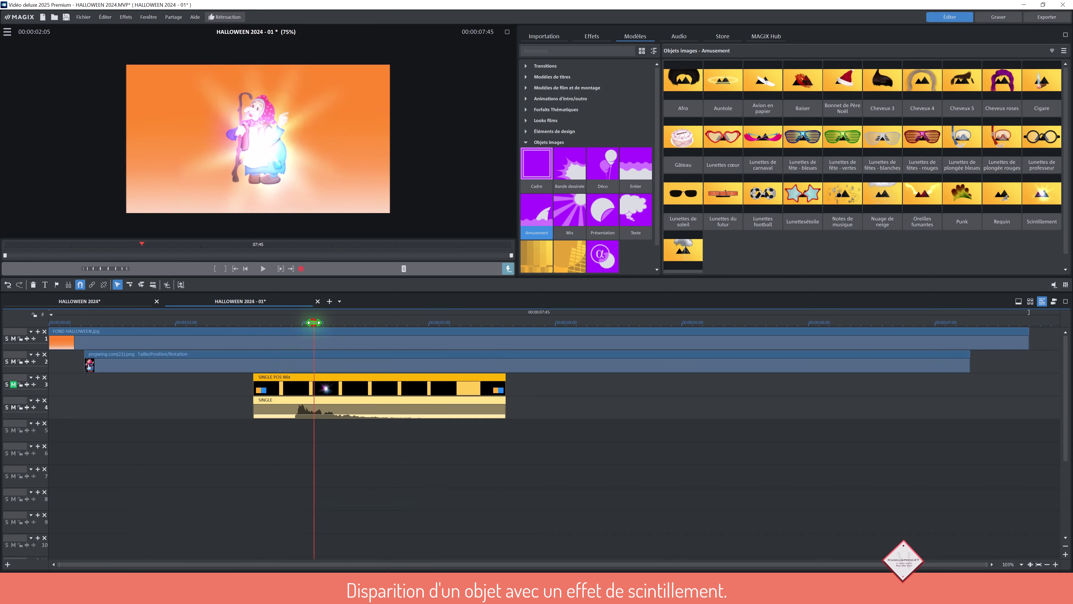
left_click_drag(312, 323, 316, 324)
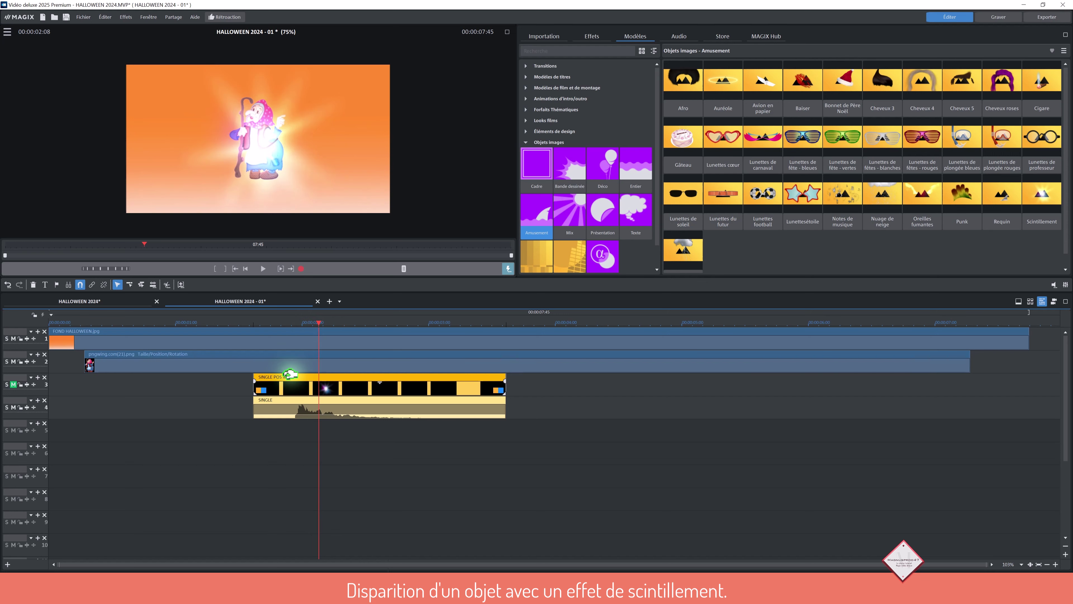
left_click_drag(290, 374, 300, 372)
- Play back the sparkle disappearance, first from just before the effect and again from about 0:30
left_click_drag(319, 321, 258, 323)
left_click(260, 270)
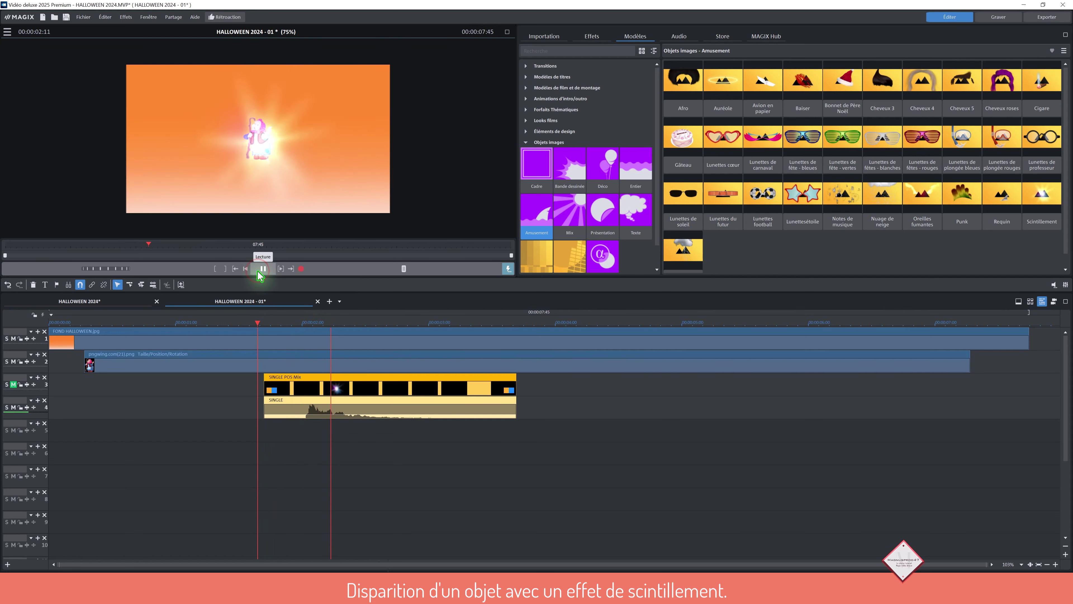
left_click(263, 269)
left_click(468, 326)
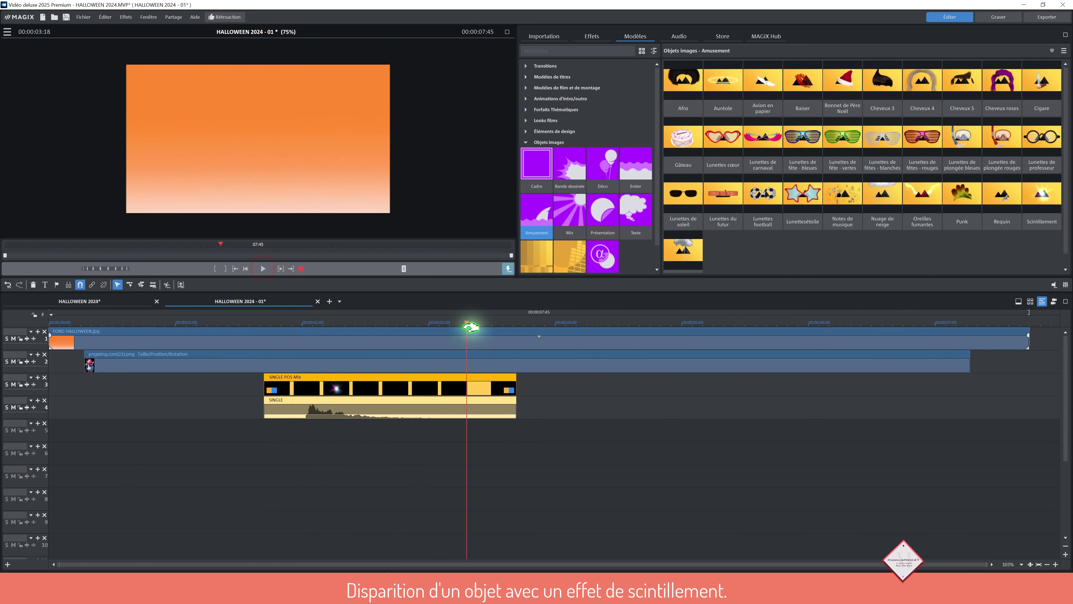
left_click_drag(466, 326, 111, 323)
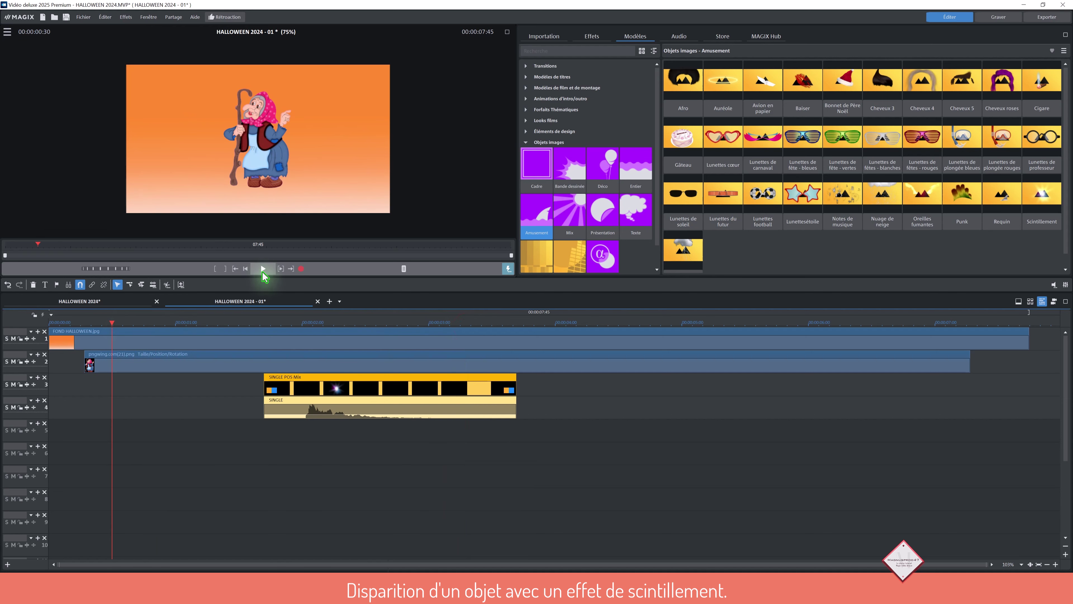
left_click(262, 271)
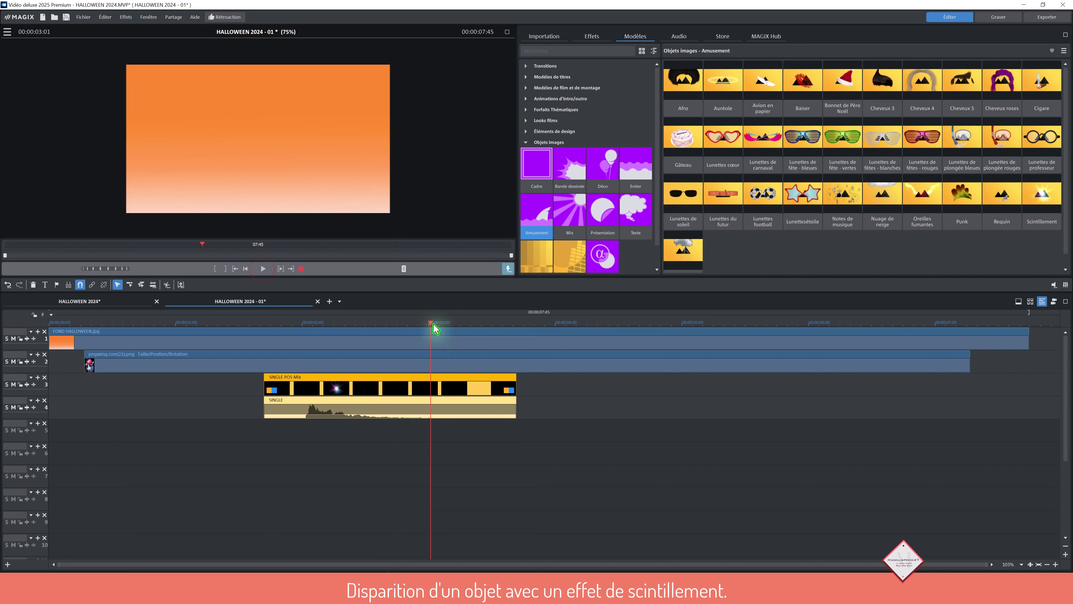
- Open the witch clip's Taille/Position/Rotation keyframes, inspect the zero-size keyframe, and play back the shrink against the sparkle
left_click_drag(432, 324, 288, 326)
left_click(337, 358)
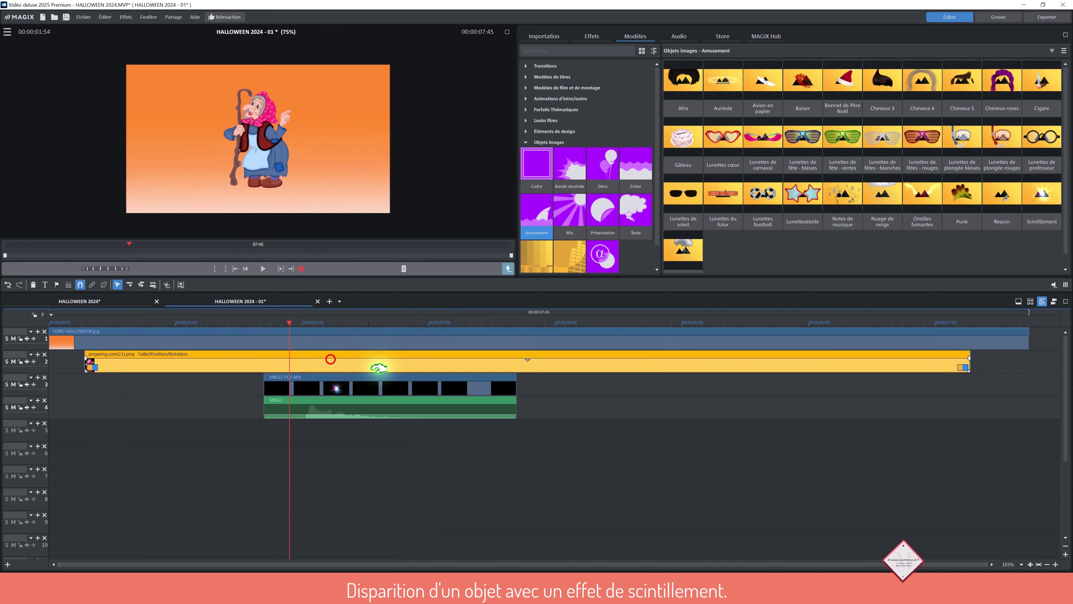
left_click(357, 396)
left_click(294, 359)
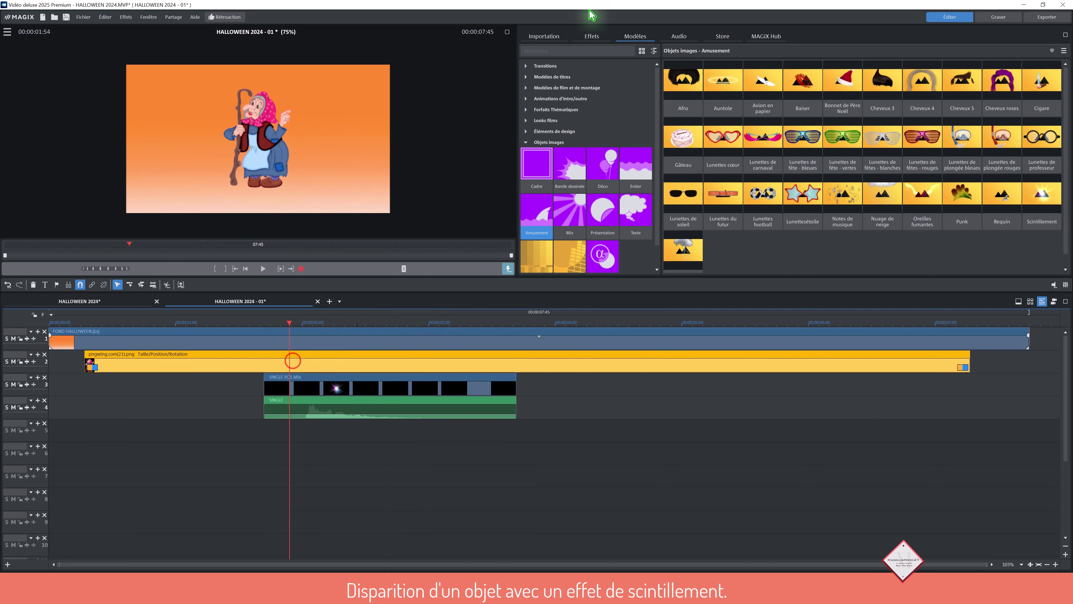
left_click(596, 36)
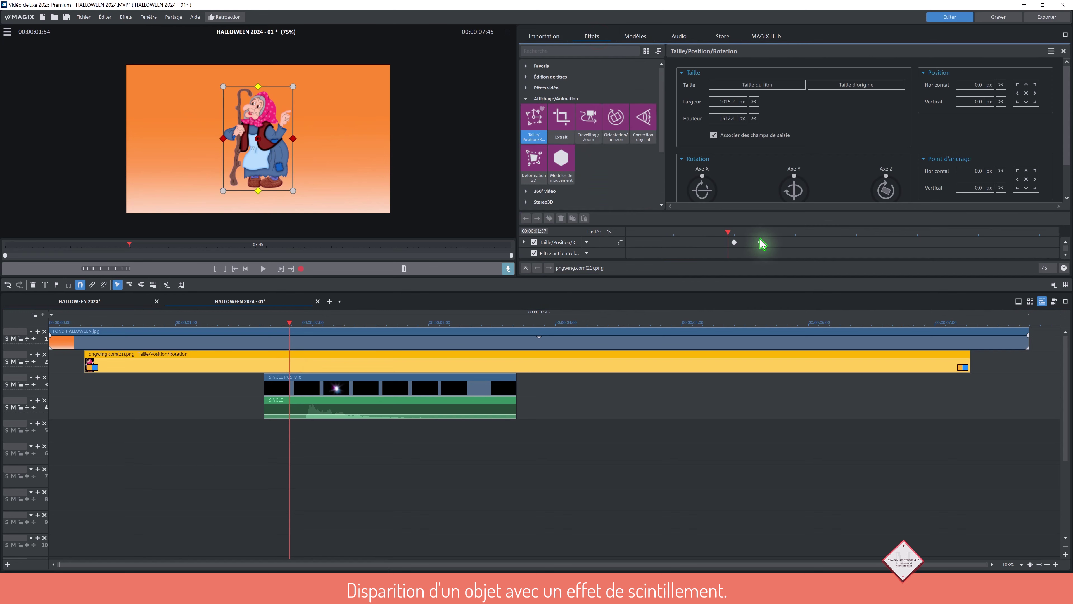
left_click(760, 241)
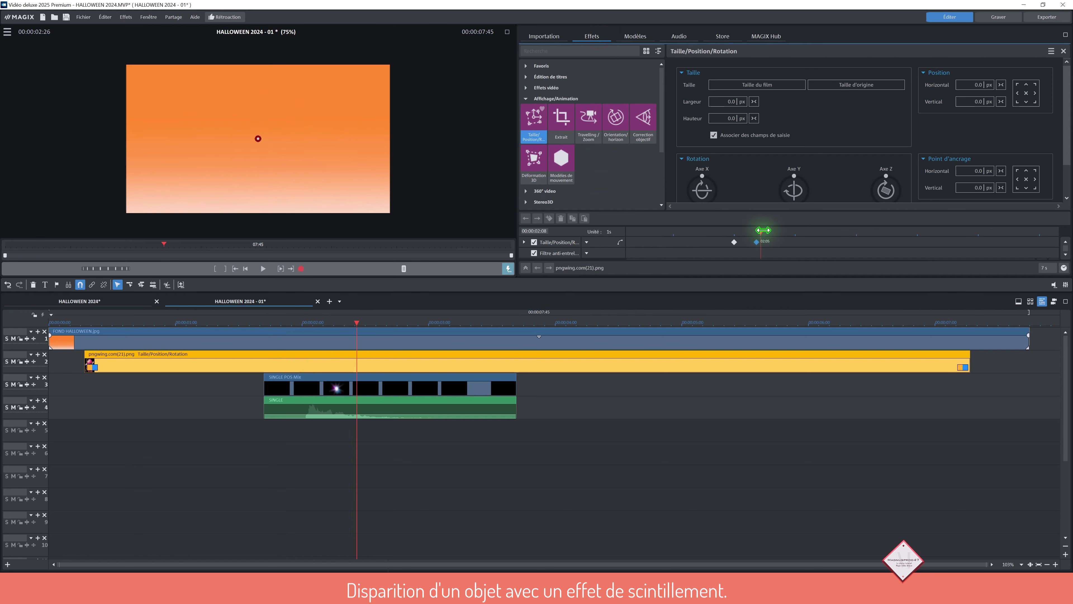
left_click_drag(762, 231, 723, 231)
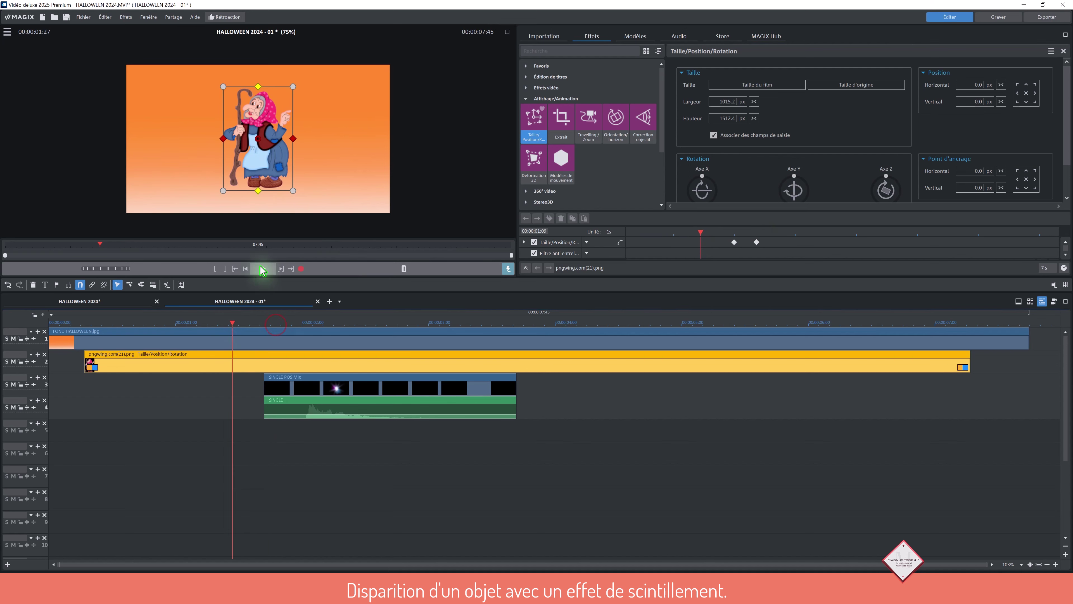
left_click(262, 268)
left_click(263, 269)
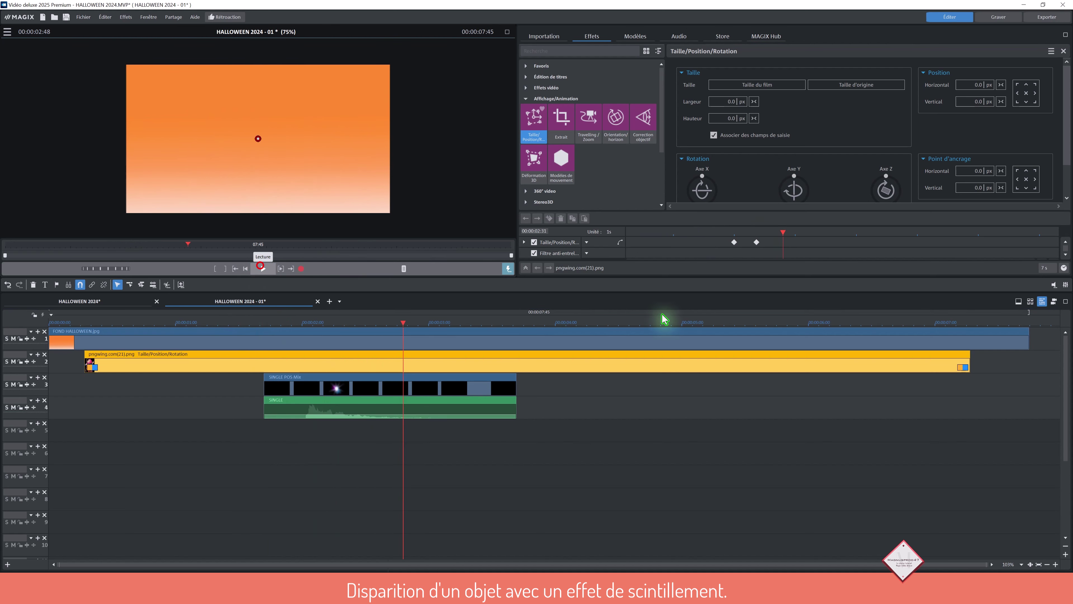
- Shift the witch's zero-size keyframe slightly earlier and play back the disappearance twice to check its timing
left_click_drag(757, 243, 750, 242)
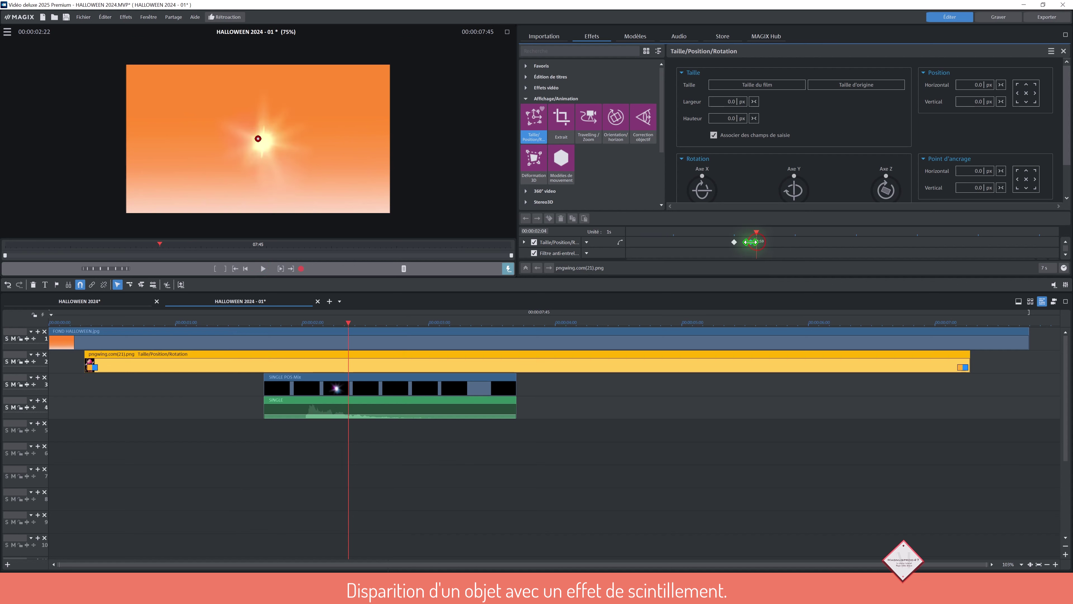
left_click(678, 231)
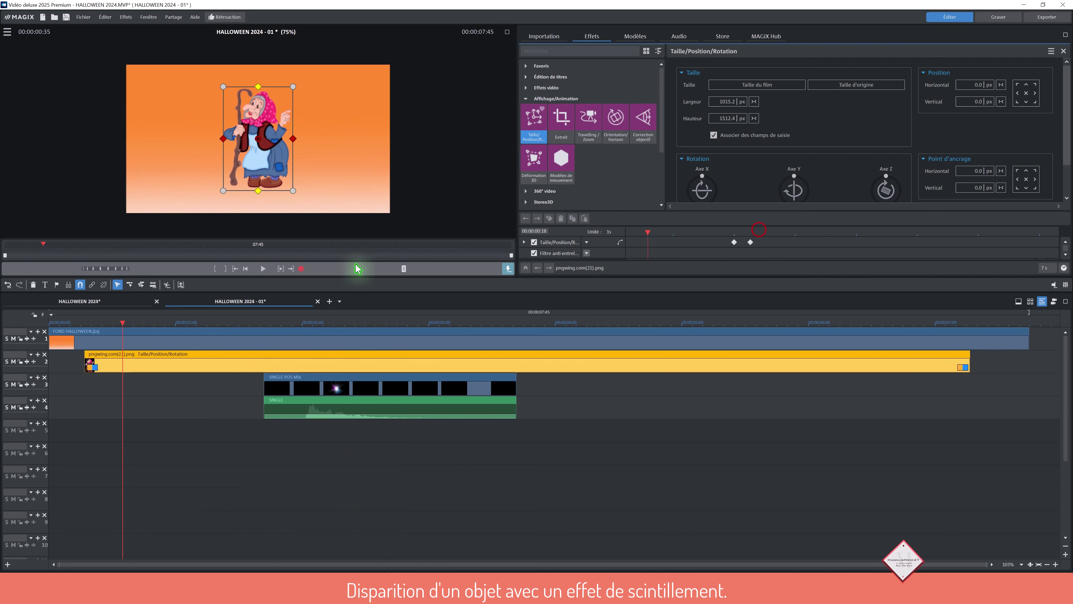
left_click(263, 268)
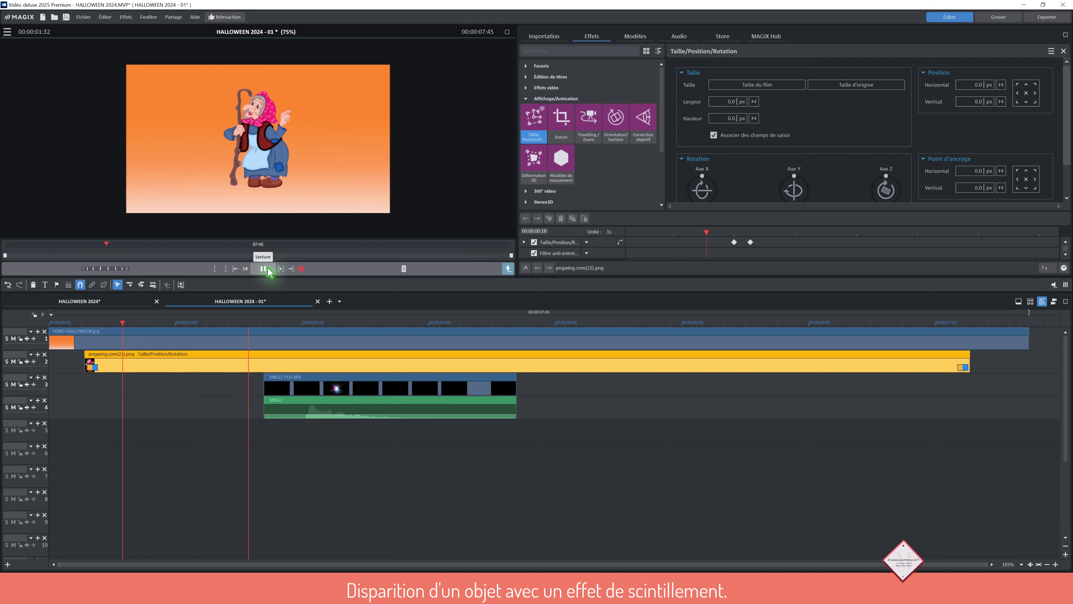
left_click(263, 269)
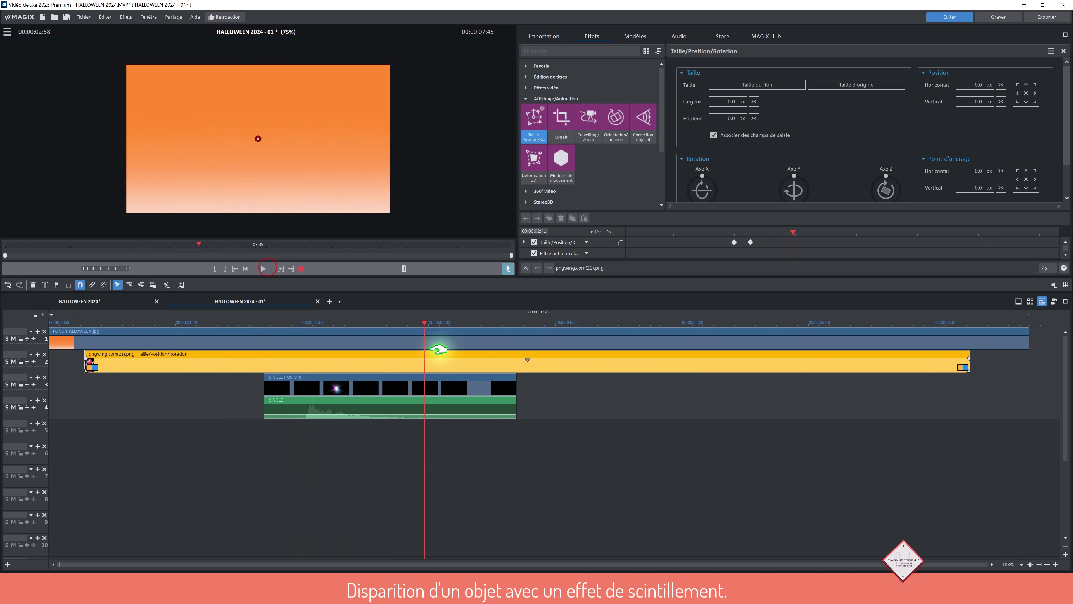
left_click_drag(423, 327, 242, 324)
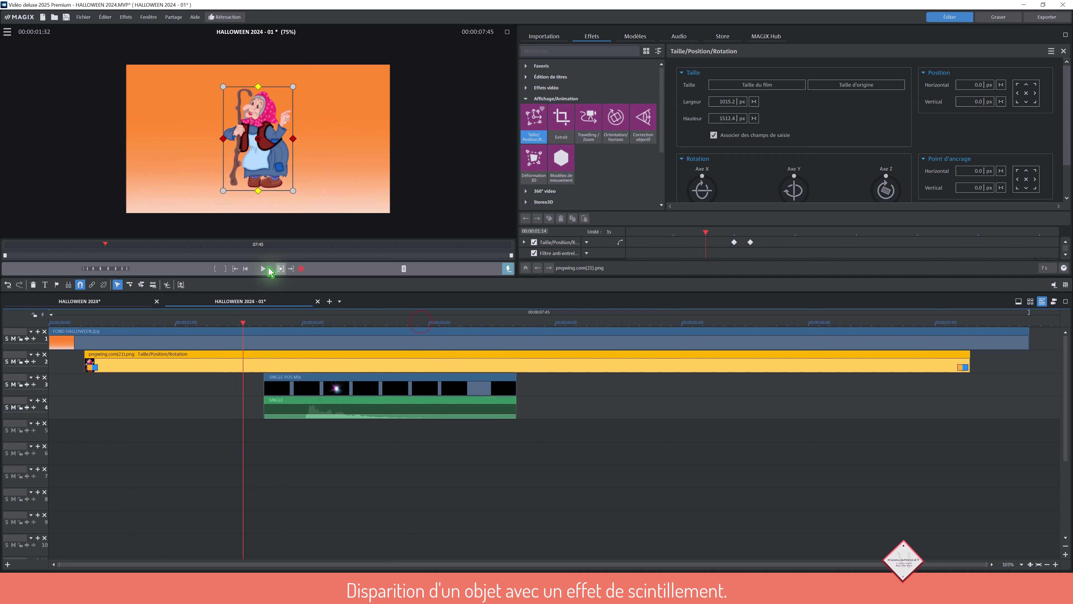
left_click(262, 269)
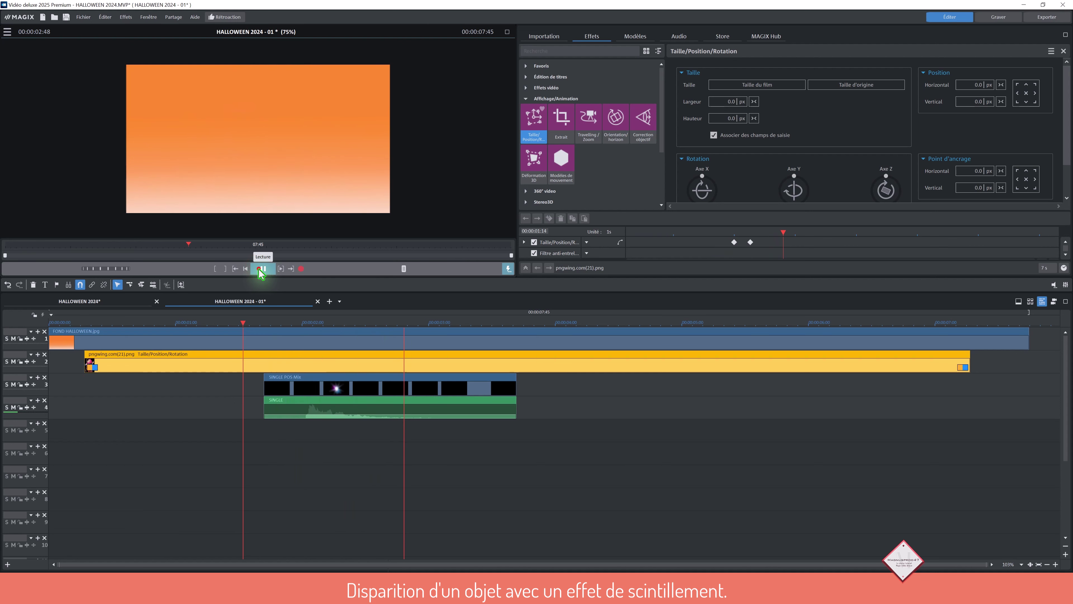
left_click(262, 269)
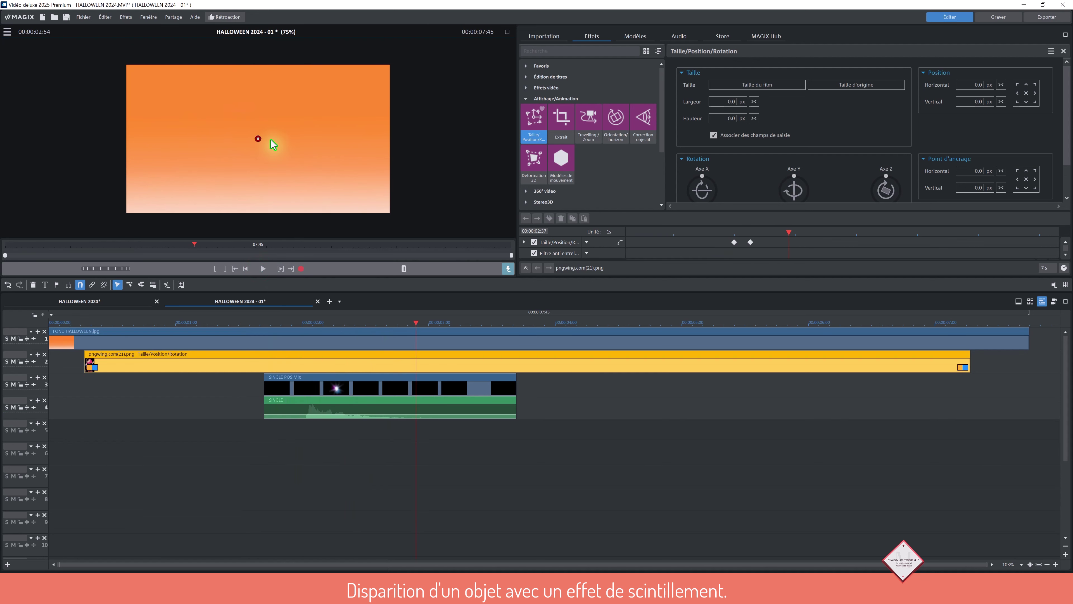
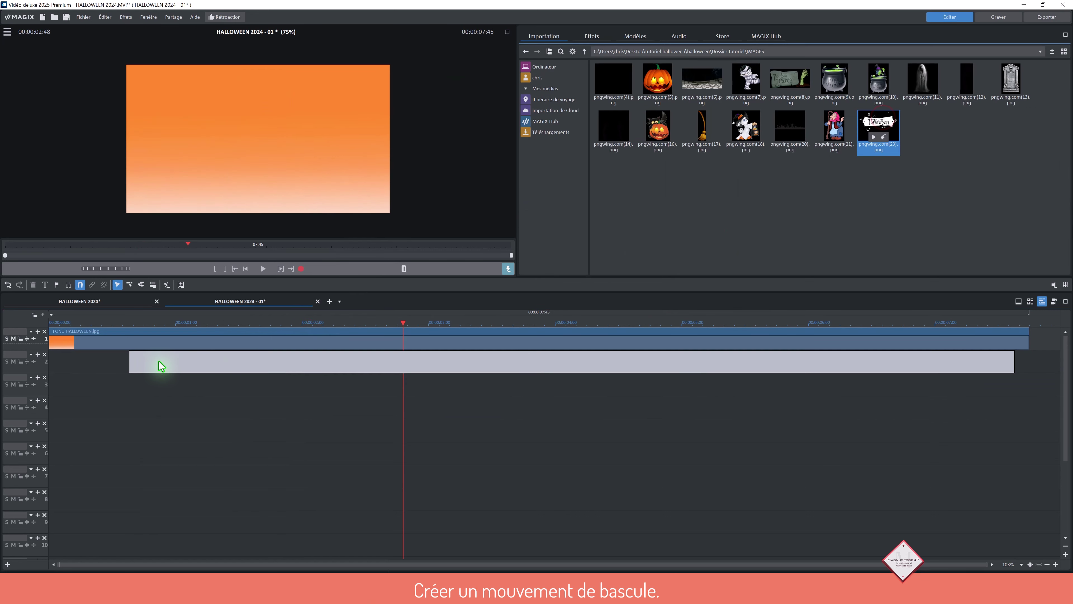
- Place the Happy Halloween banner pngwing.com(23).png on track 2, apply the Taille/Position/Rotation effect, and go to the clip's start
left_click_drag(308, 365, 303, 367)
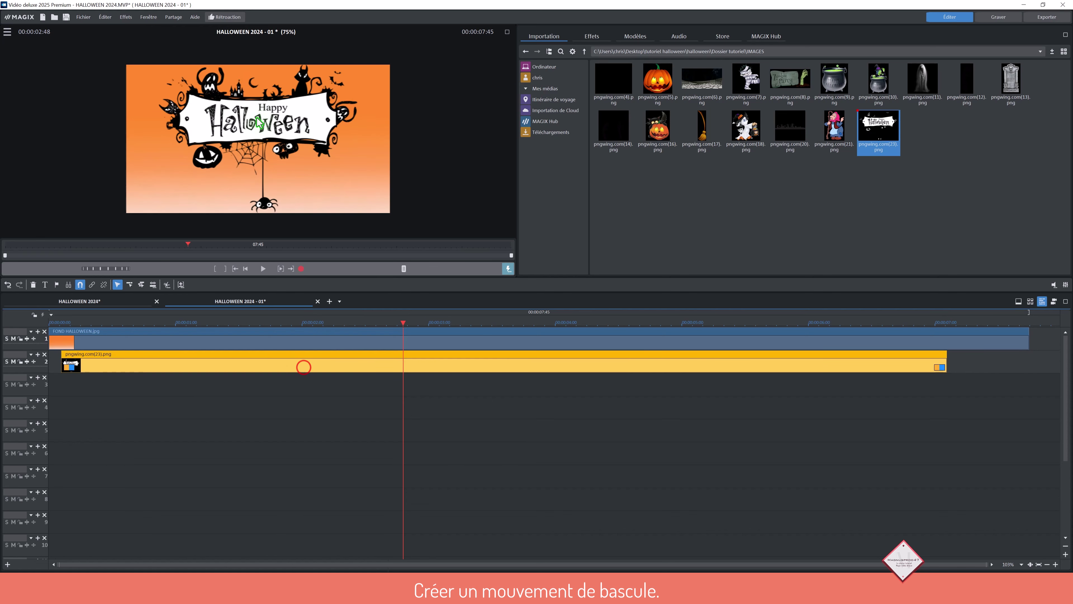
left_click(592, 36)
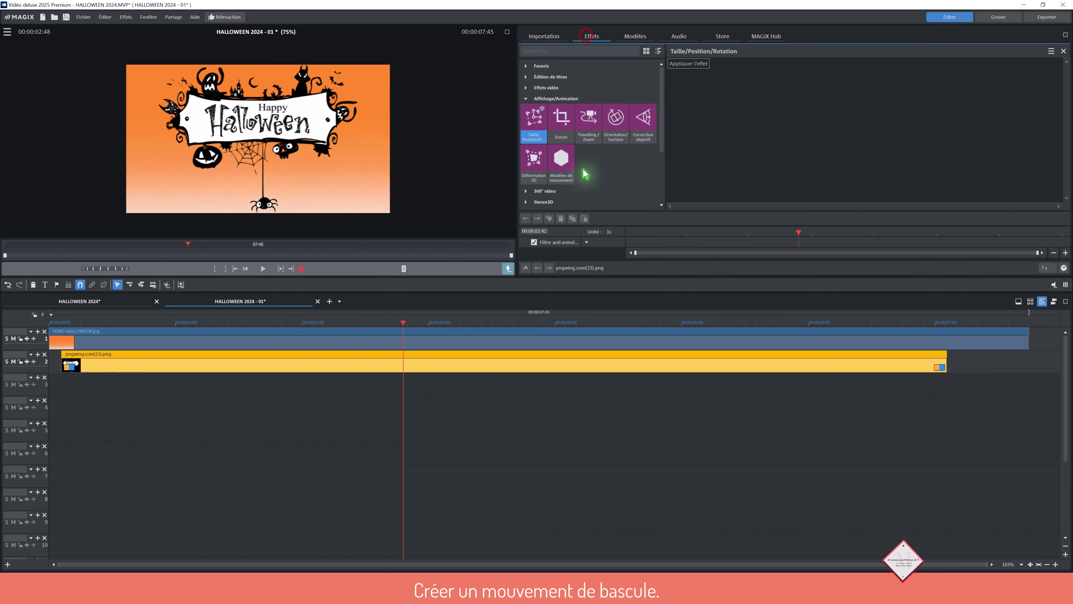
left_click(705, 64)
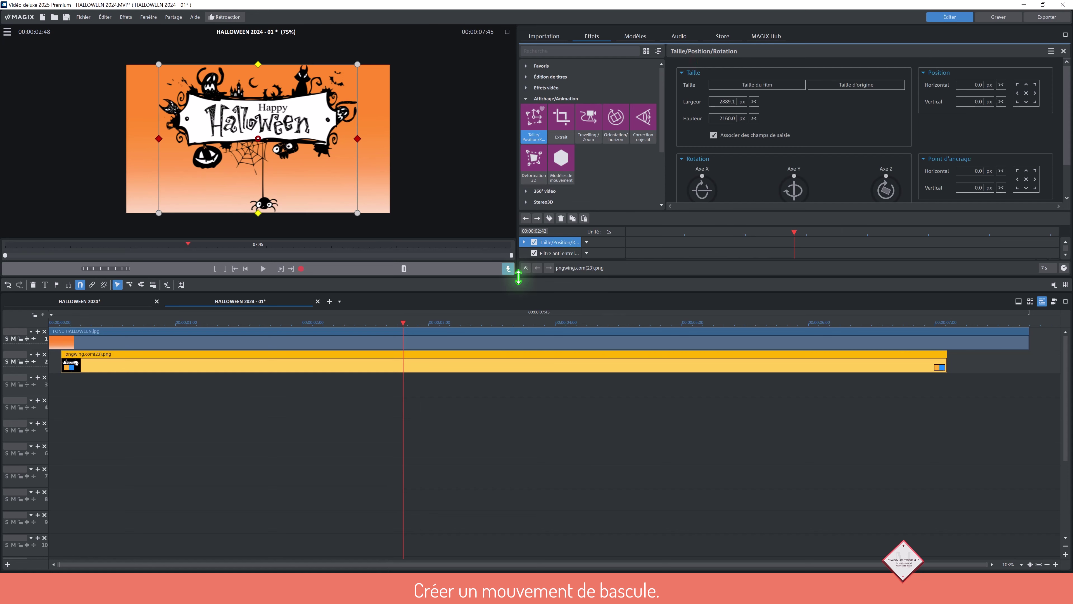
left_click_drag(792, 230, 608, 232)
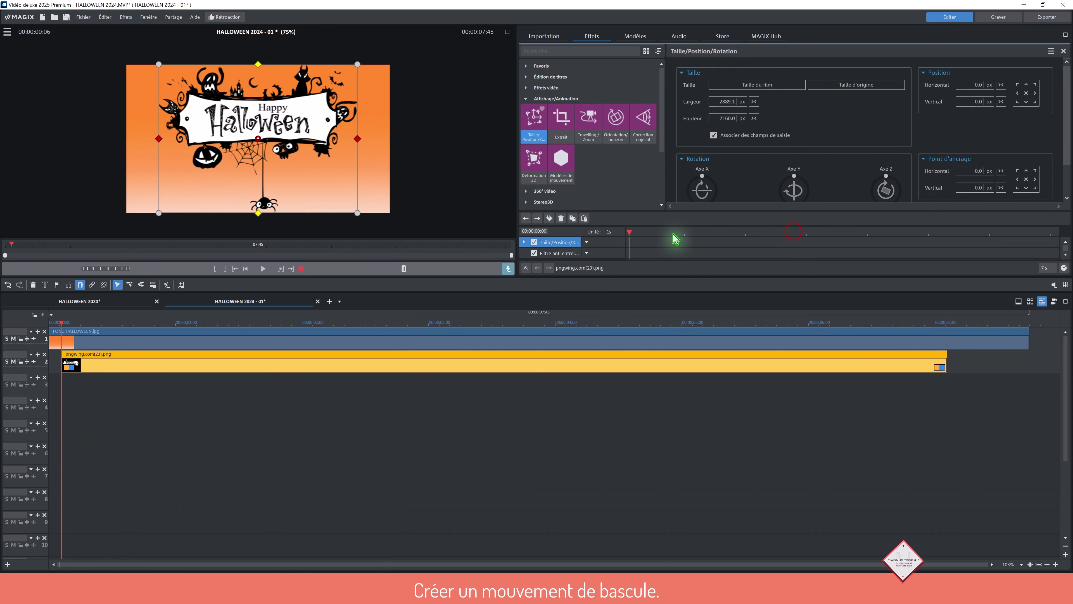
- Keyframe a back-and-forth X-axis rotation on the banner, finishing with the angle reset to 0.0, and play back the tilt
left_click_drag(1068, 129, 1068, 174)
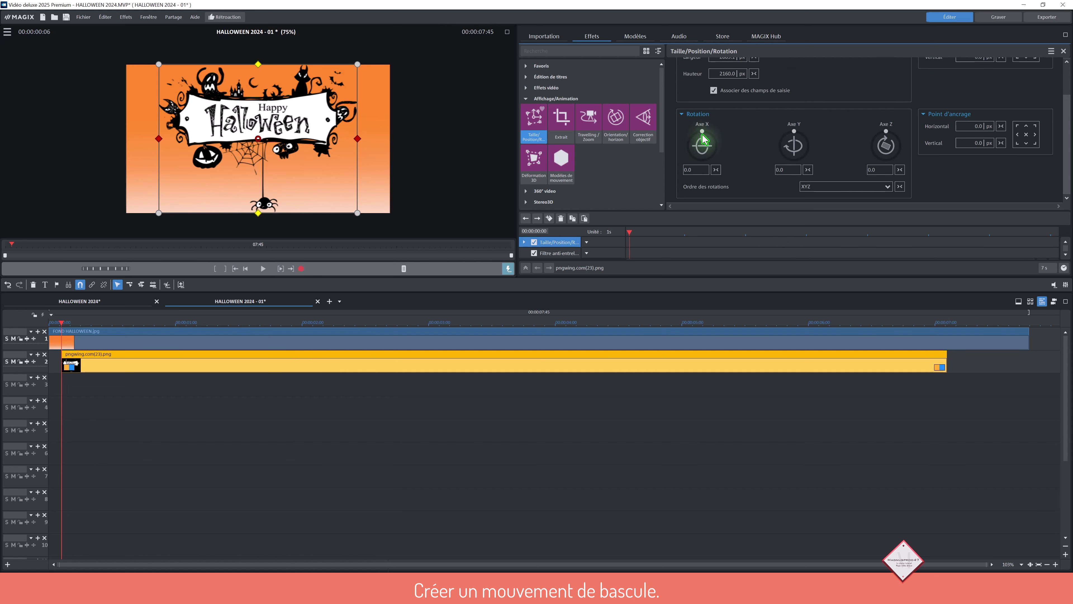
left_click_drag(703, 138, 710, 139)
left_click_drag(656, 241, 780, 241)
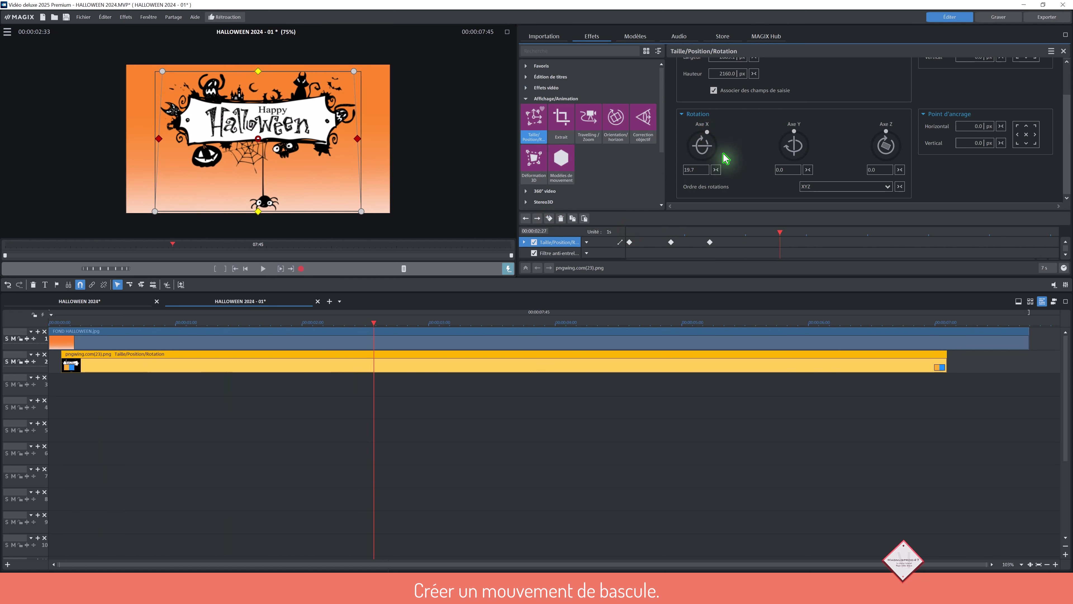
left_click_drag(712, 136, 707, 145)
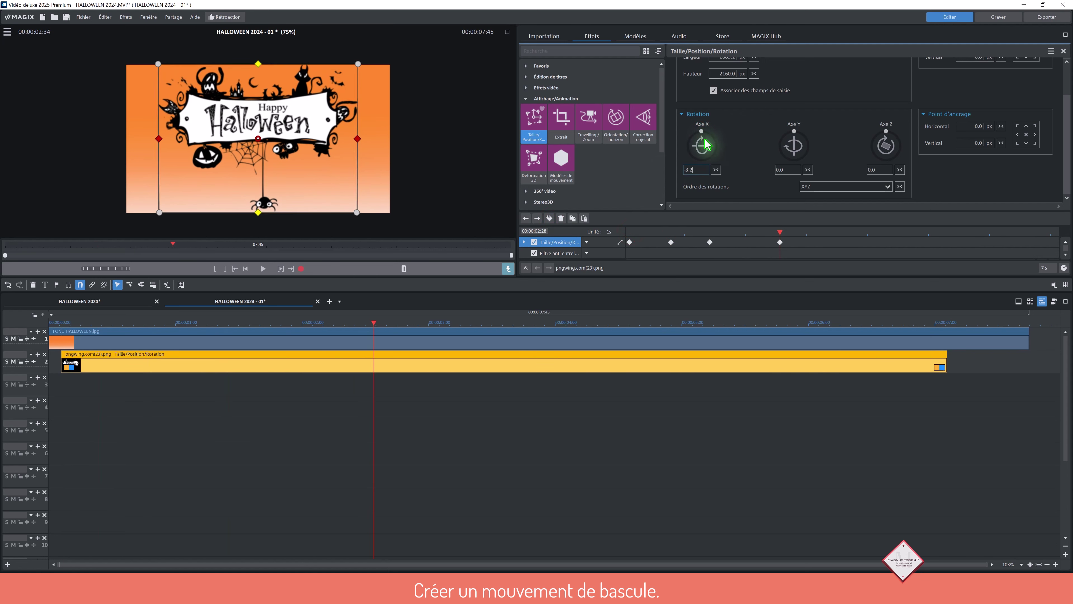
left_click(715, 170)
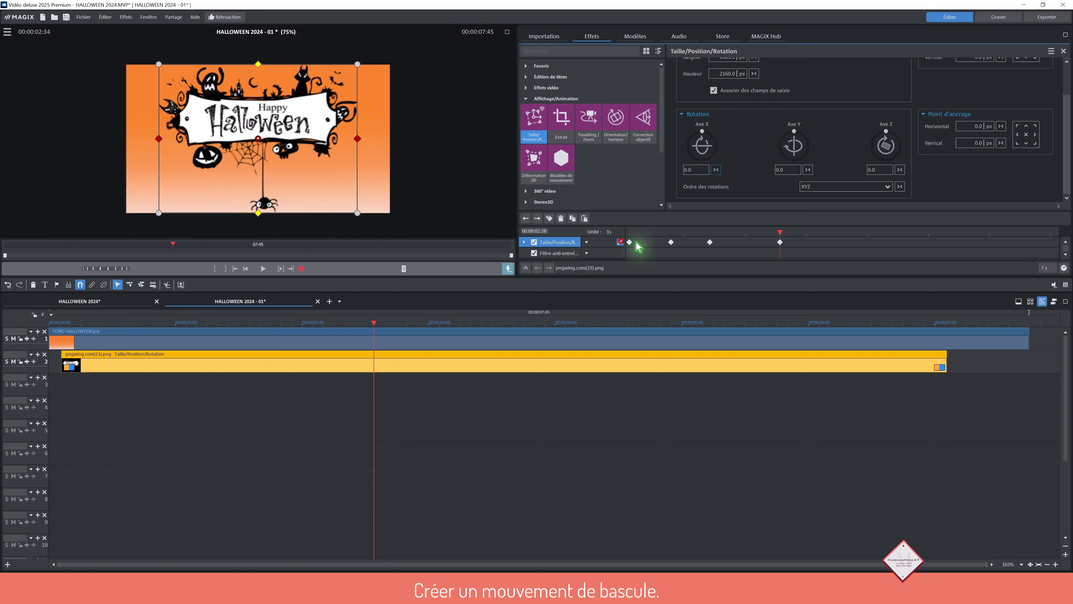
left_click(263, 268)
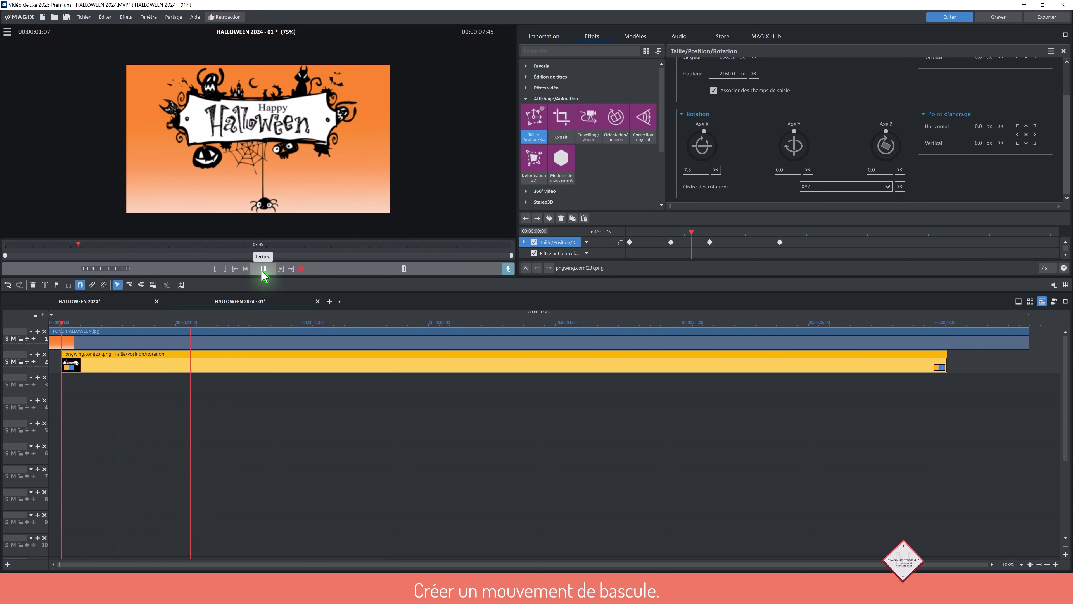
left_click(263, 270)
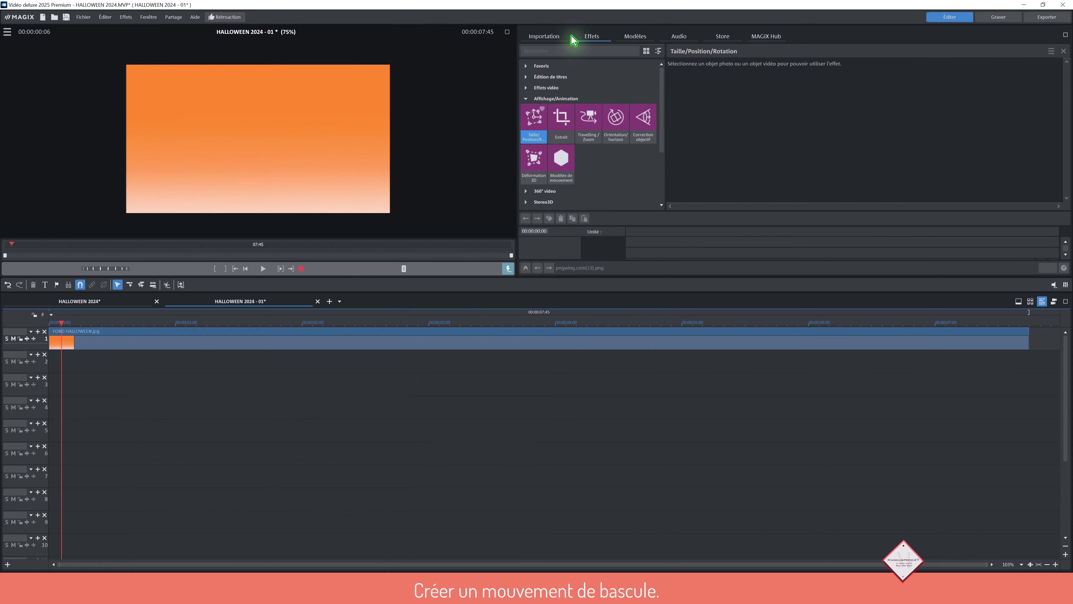
- Place the pumpkin pngwing.com(5).png on track 2, apply the Taille/Position/Rotation effect, and shrink it to about 1246 px wide
left_click(545, 36)
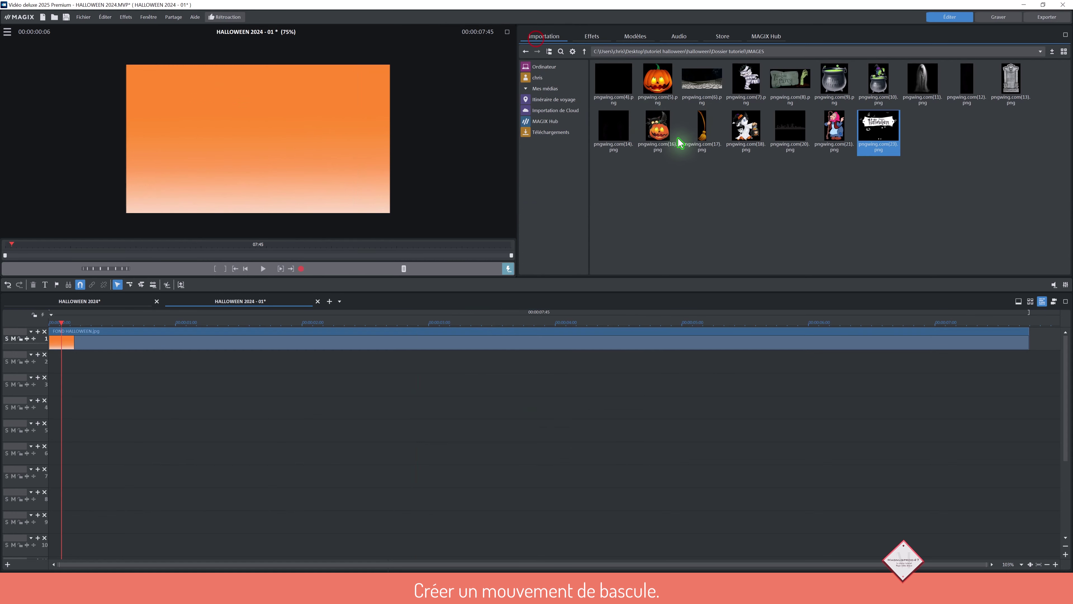
left_click_drag(660, 83, 114, 356)
left_click(204, 322)
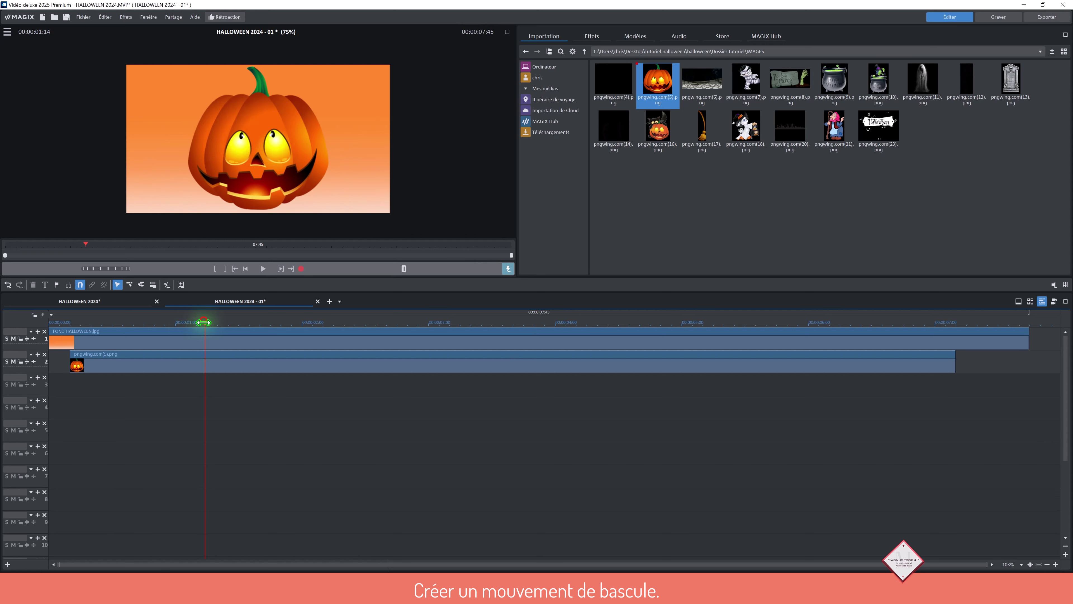
left_click(595, 39)
left_click_drag(543, 129, 482, 367)
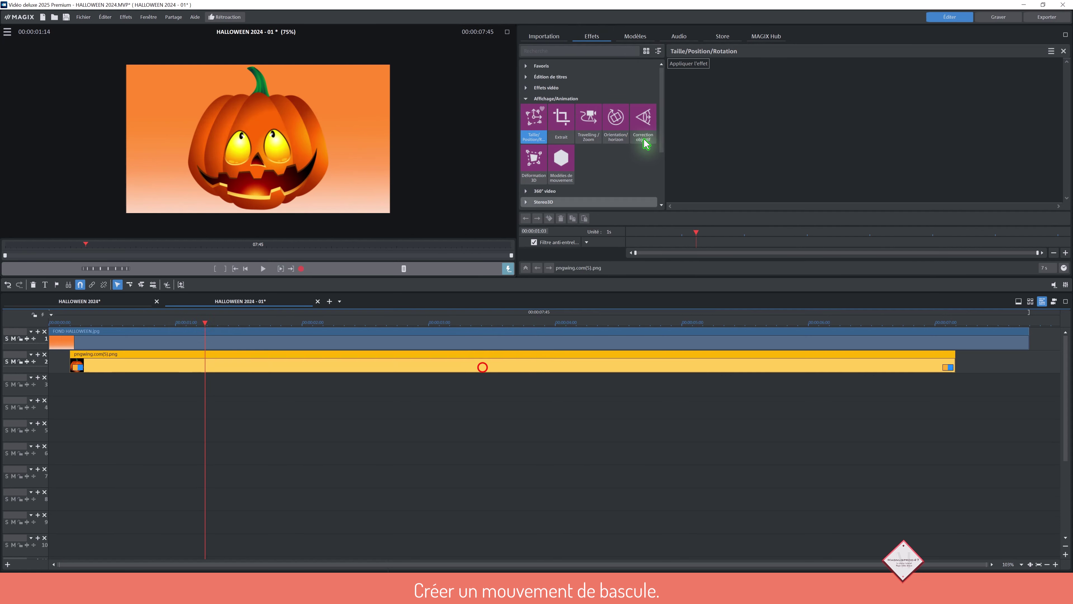
left_click(676, 64)
left_click_drag(720, 102, 697, 463)
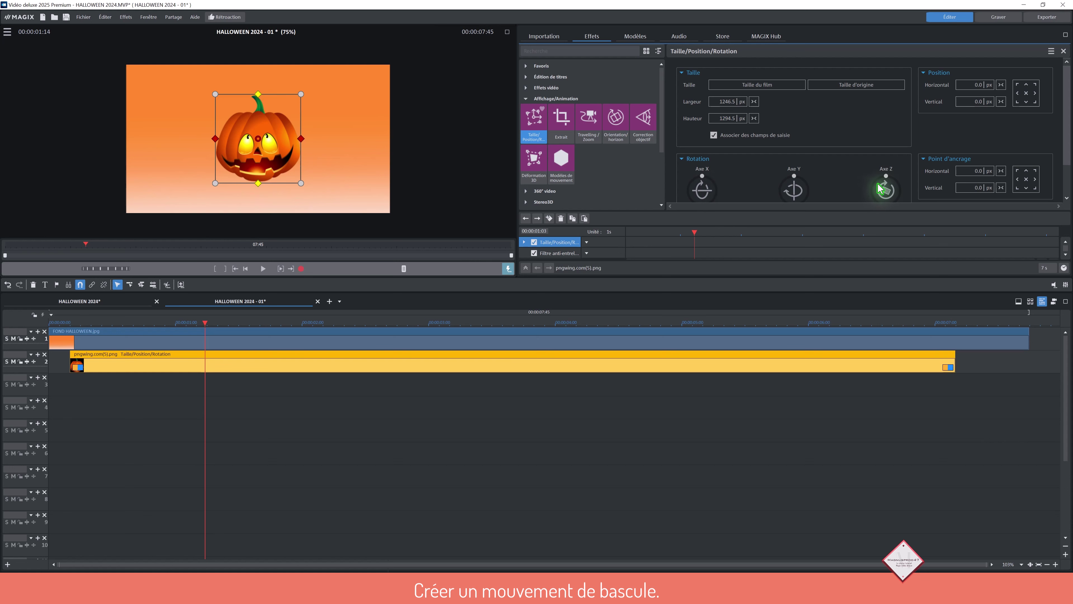
- Keyframe the pumpkin's Z-axis rotation to rock alternately to each side, starting at about 1:14 and ending at 0.0 at 4:03
left_click_drag(885, 179, 882, 181)
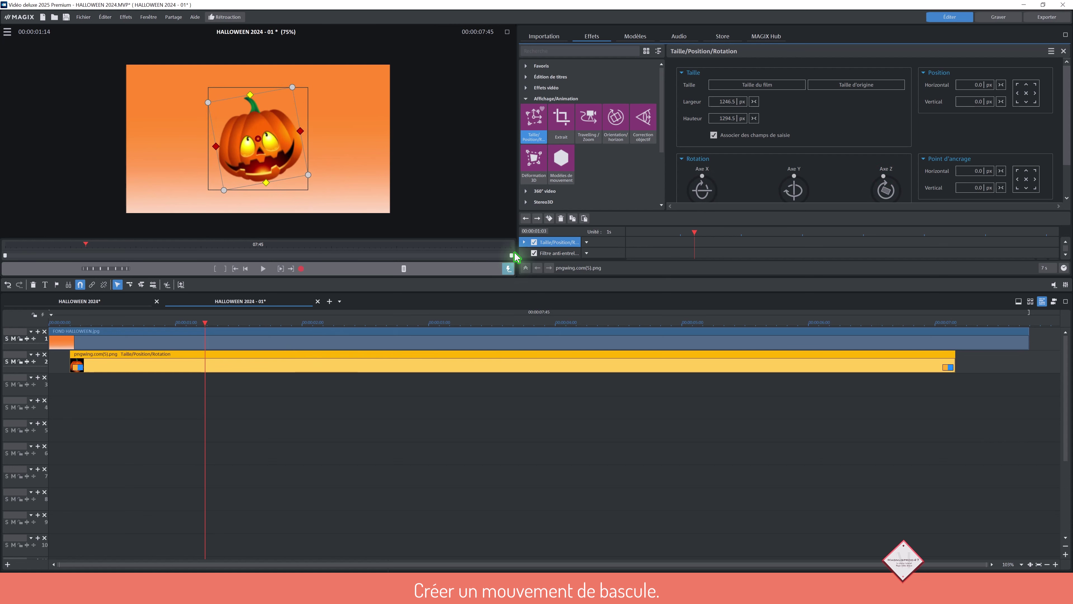
left_click(549, 219)
left_click_drag(694, 232, 742, 233)
left_click_drag(885, 179, 890, 180)
left_click_drag(742, 232, 785, 229)
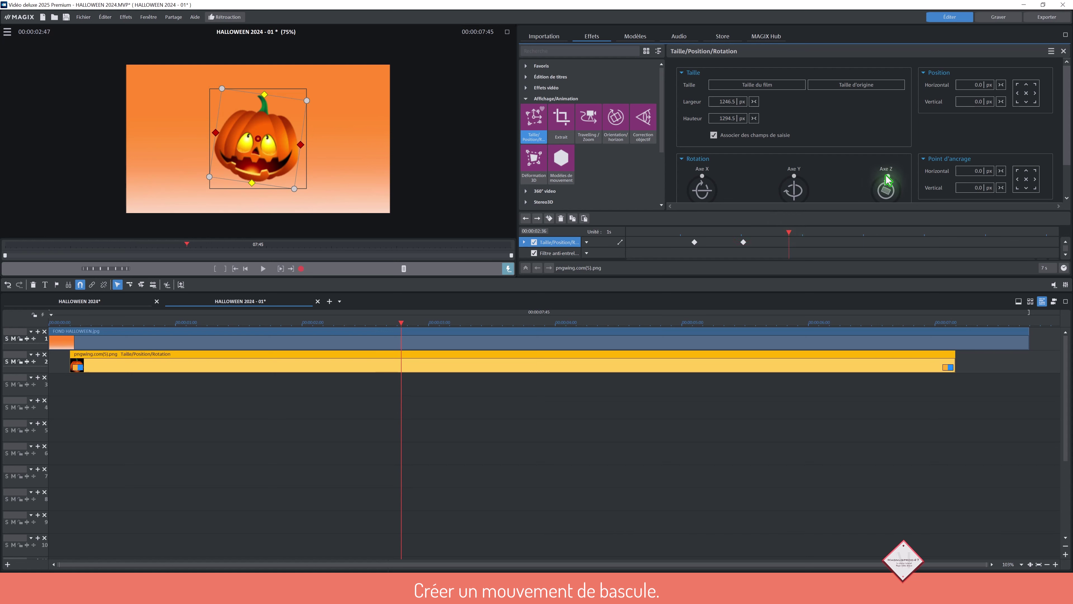
left_click_drag(886, 180, 884, 180)
left_click_drag(788, 231, 866, 231)
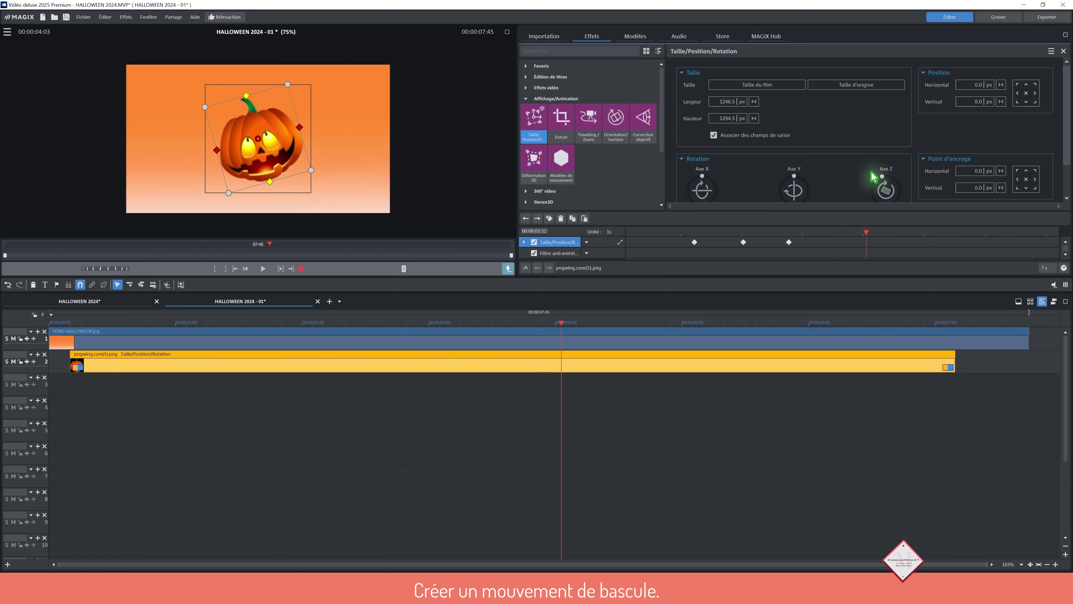
left_click_drag(1063, 148, 1065, 177)
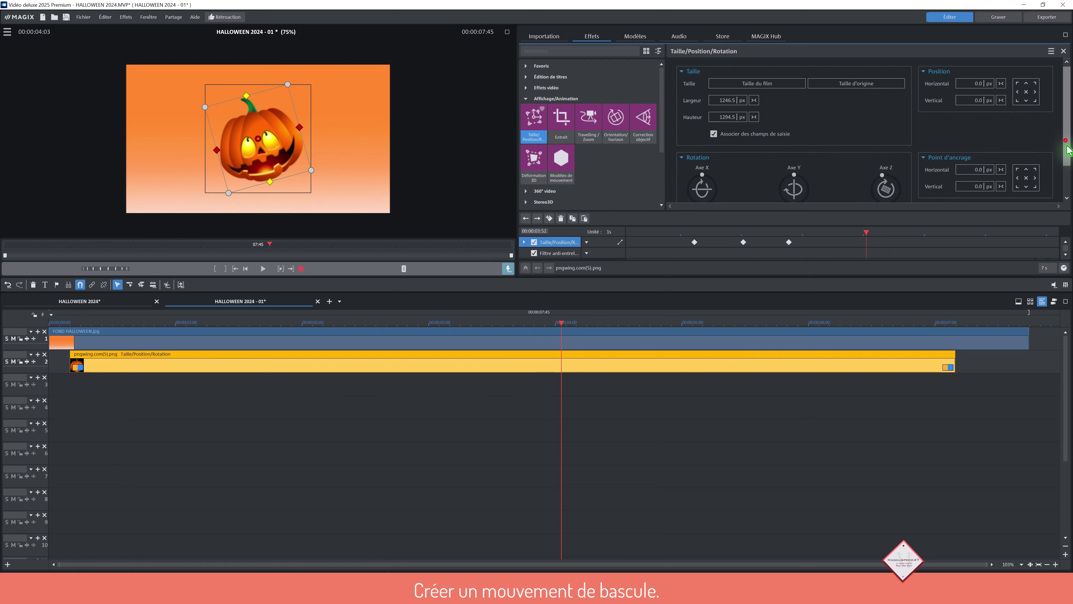
left_click(901, 171)
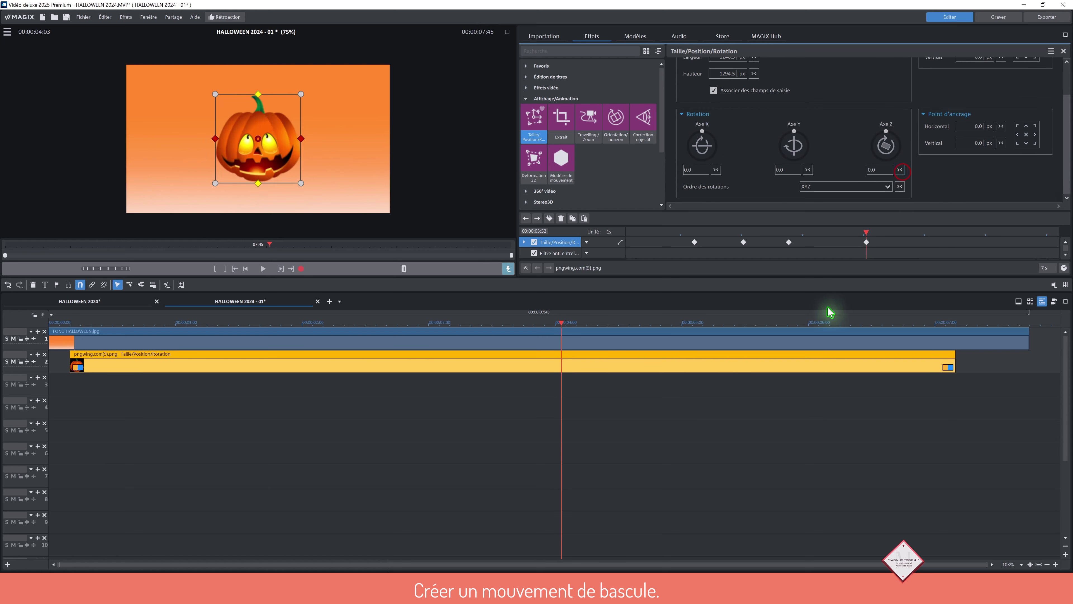
- Play back the pumpkin's rocking motion from before its first keyframe
left_click_drag(866, 232, 664, 232)
left_click(265, 270)
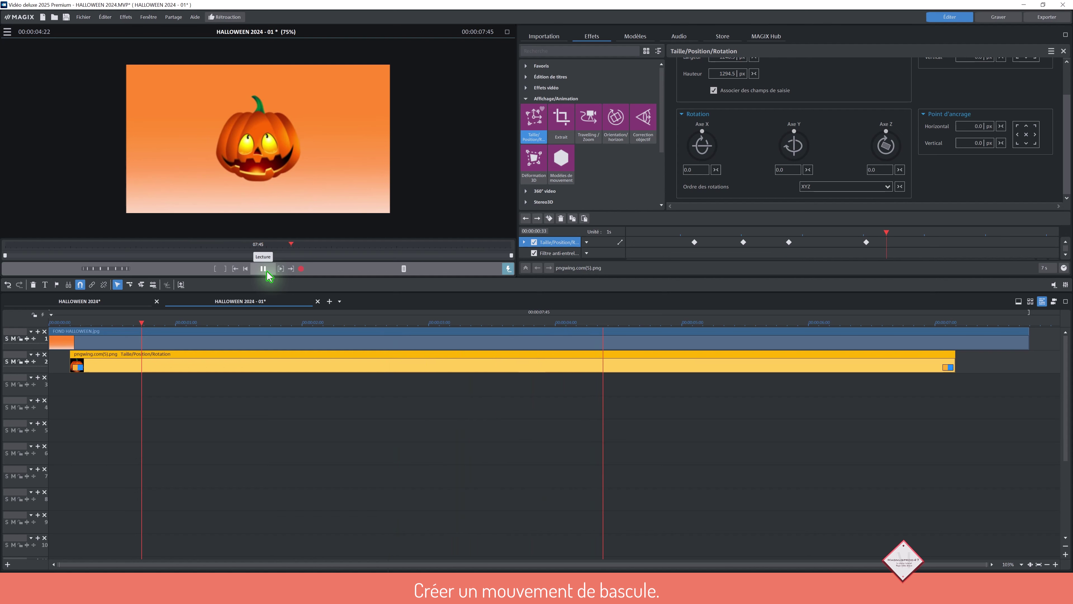
left_click(266, 271)
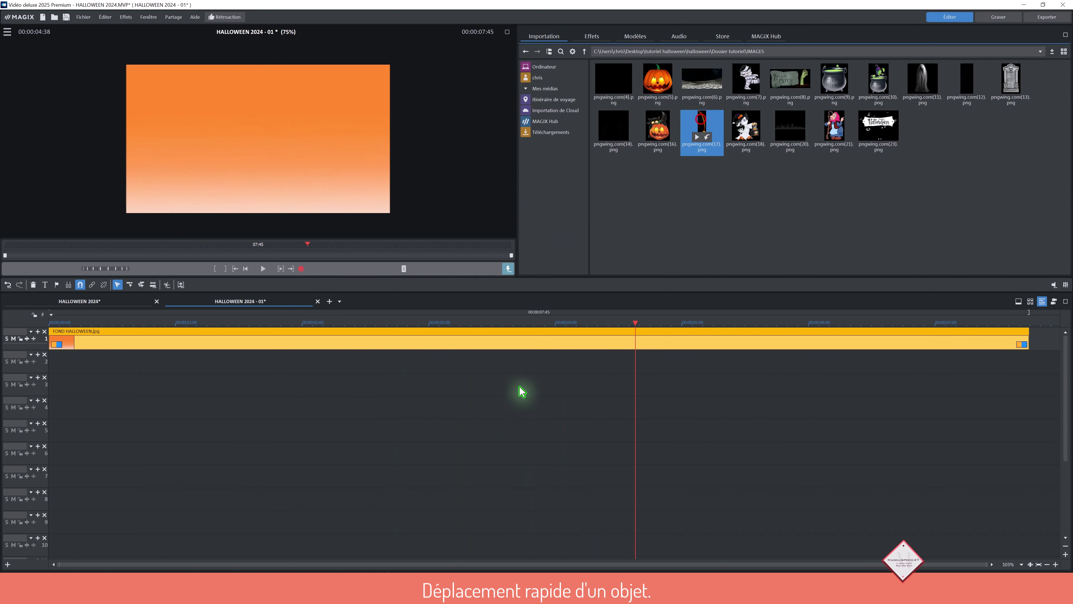
- Place the broom pngwing.com(17).png at the start of track 2, apply Taille/Position/Rotation at about 431 px wide, and enlarge the preview
mouse_move(106, 361)
left_mouse_down()
mouse_move(175, 361)
mouse_move(89, 363)
left_mouse_up()
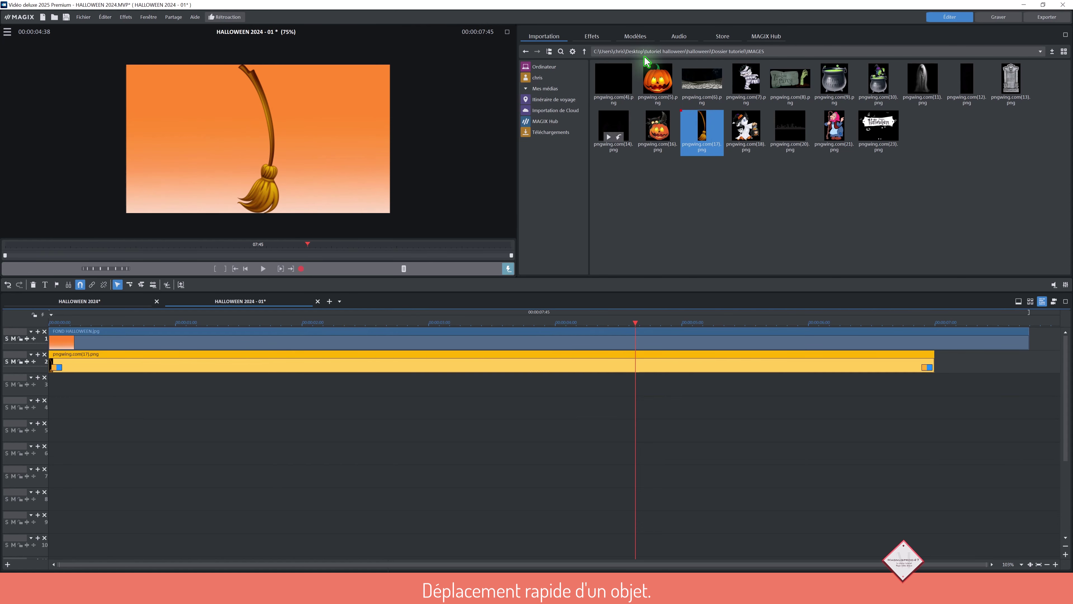
left_click(592, 36)
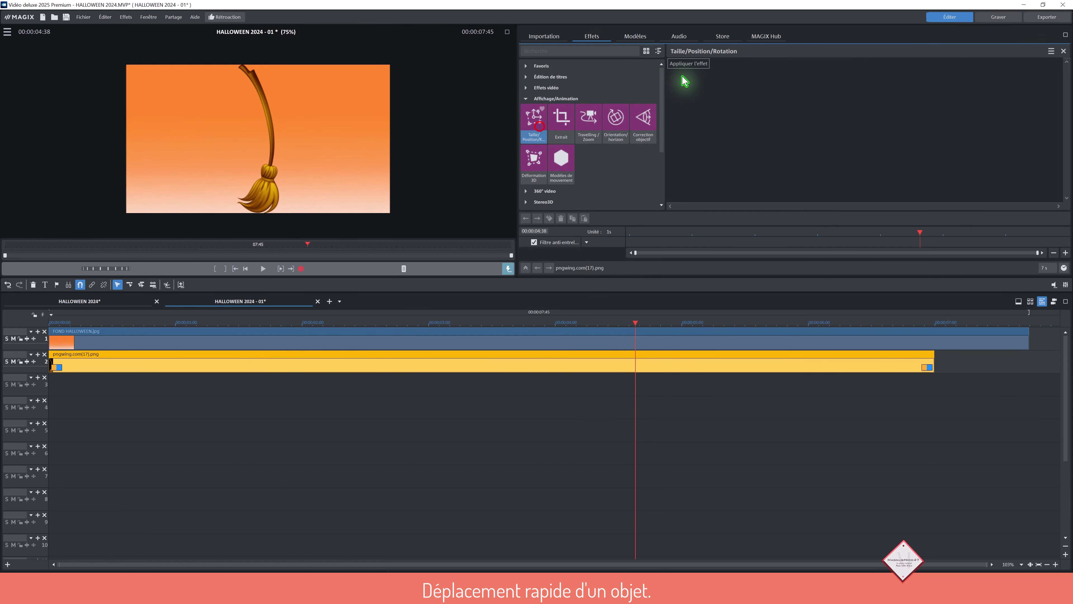
left_click(718, 101)
left_click_drag(725, 193, 690, 250)
left_click_drag(912, 234, 582, 243)
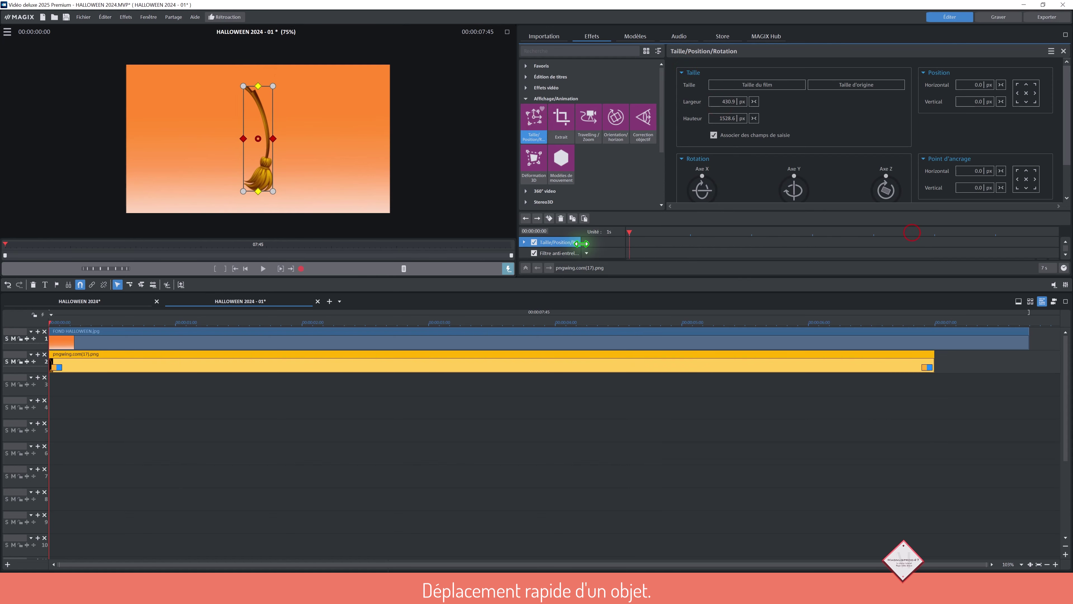
left_click_drag(647, 275, 650, 312)
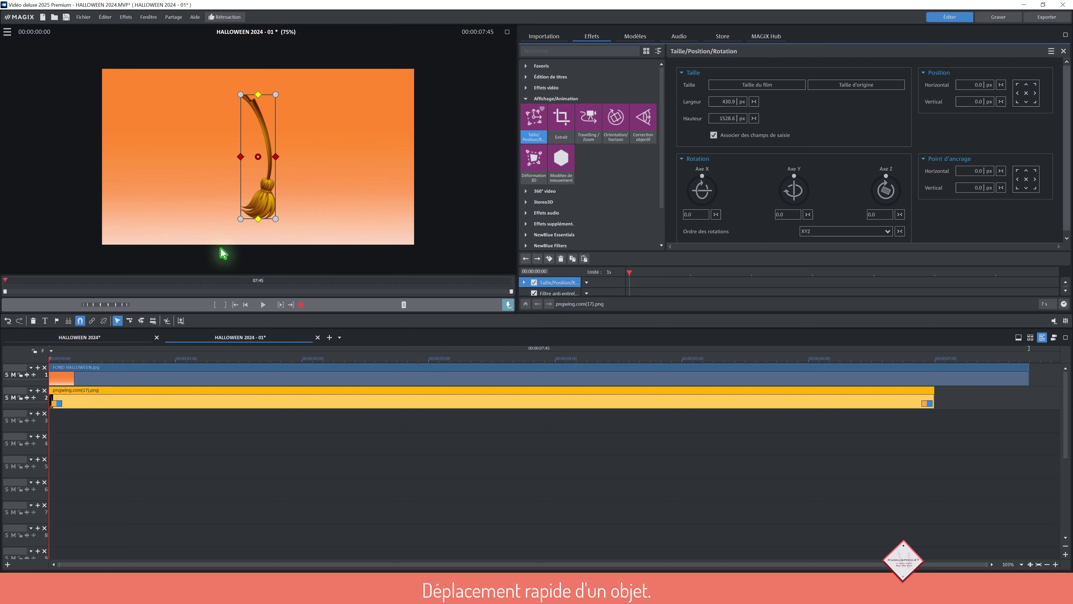
- Keyframe the broom near the picture's left edge at the clip's start and nearer the middle, at about -433 px horizontally, at 0:59
left_click_drag(259, 179, 134, 190)
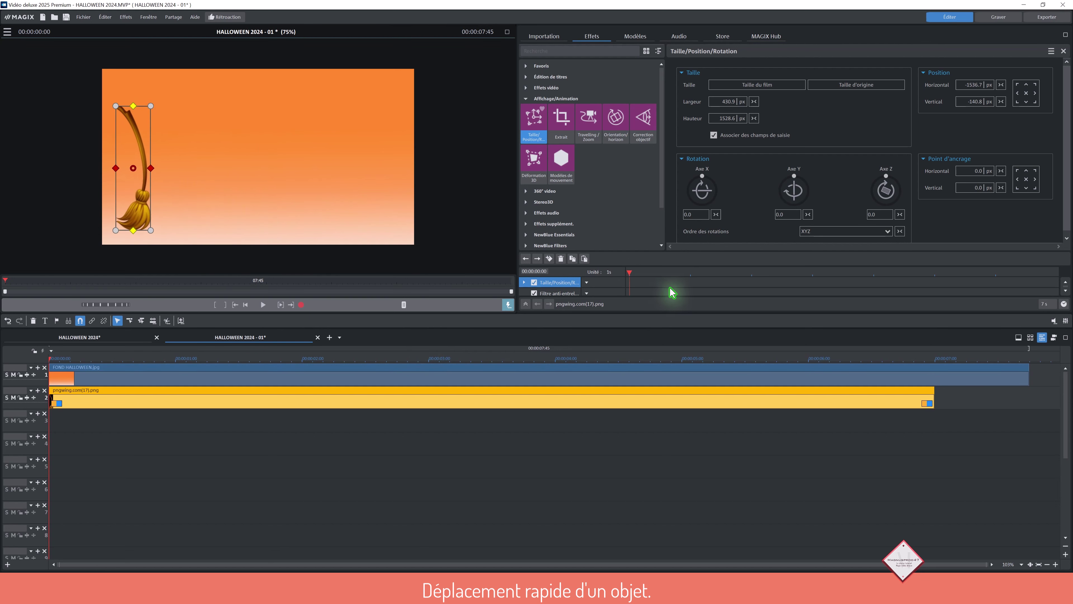
left_click(549, 258)
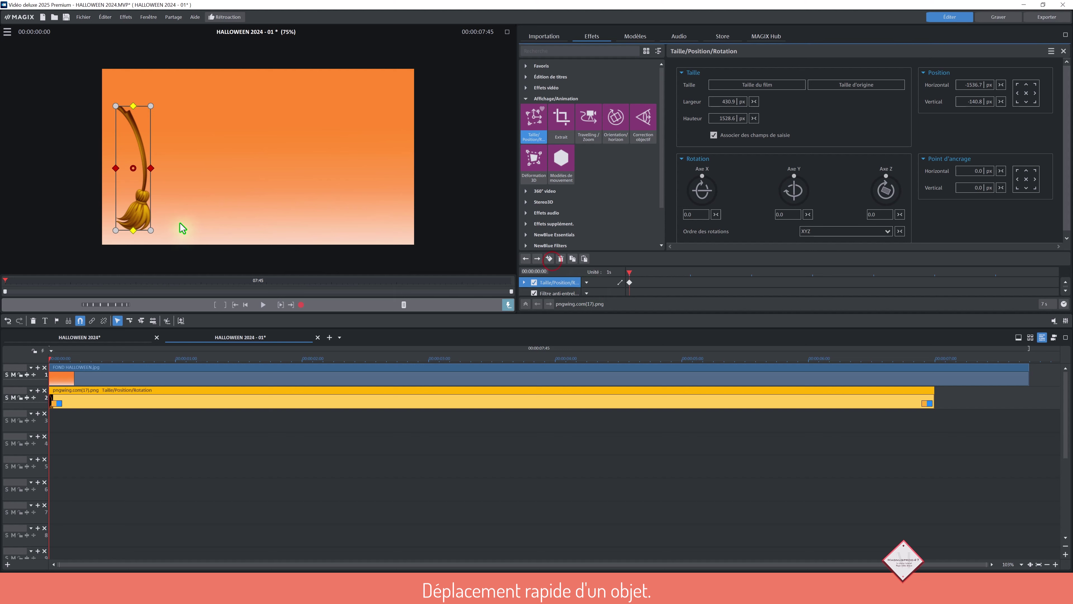
left_click(689, 274)
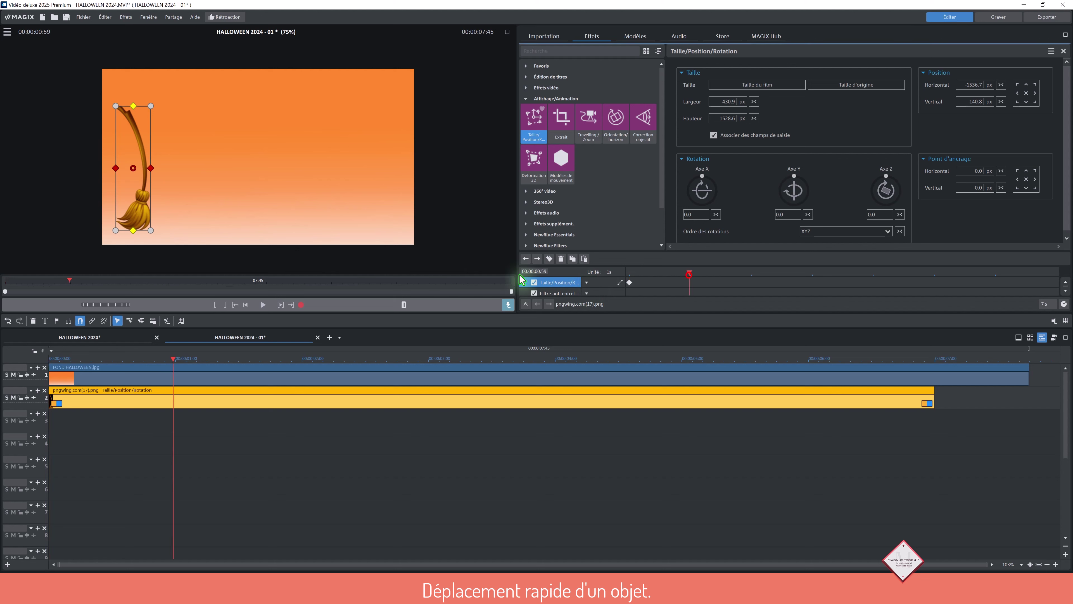
left_click_drag(138, 181, 227, 174)
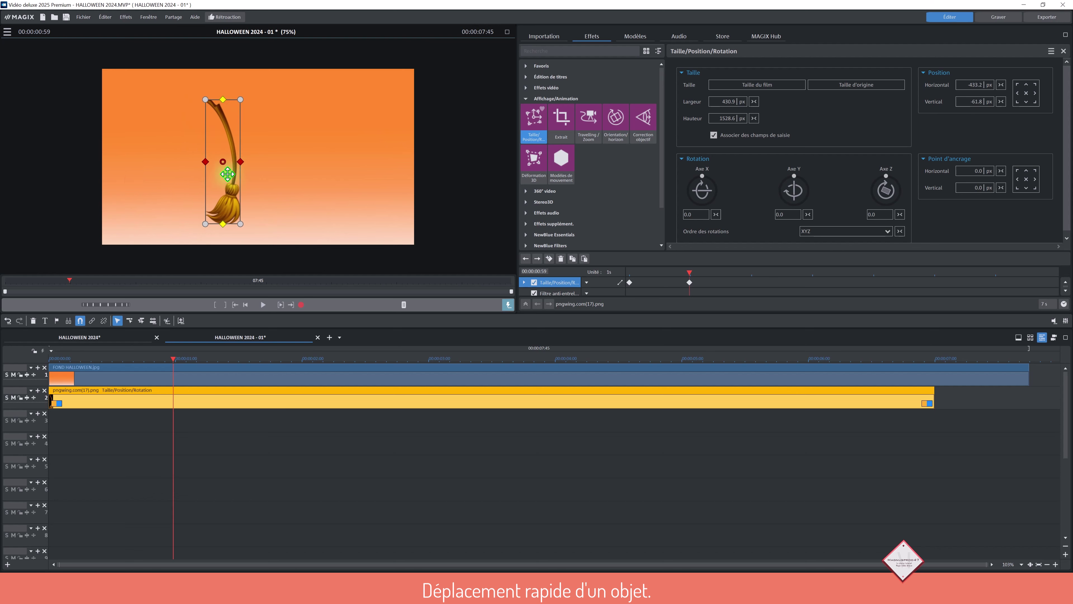
- Keyframe the broom smaller, about 303 px wide and slightly right of centre, at 1:59, and at about 787 px horizontally at 3:01
left_click_drag(690, 273, 755, 276)
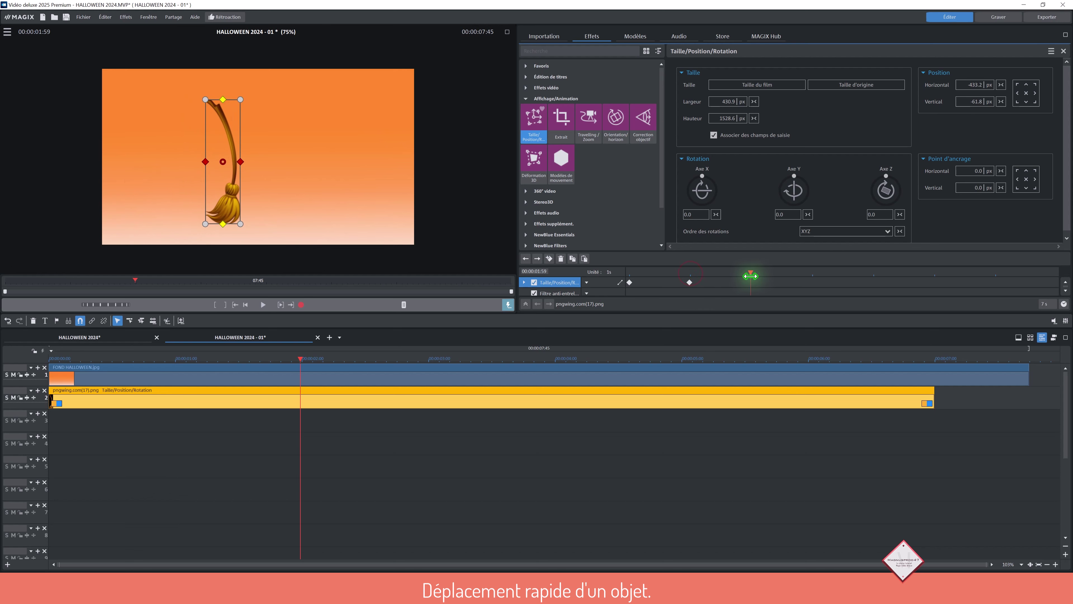
left_click_drag(230, 189, 277, 156)
left_click_drag(289, 66, 279, 84)
left_click_drag(751, 272, 821, 273)
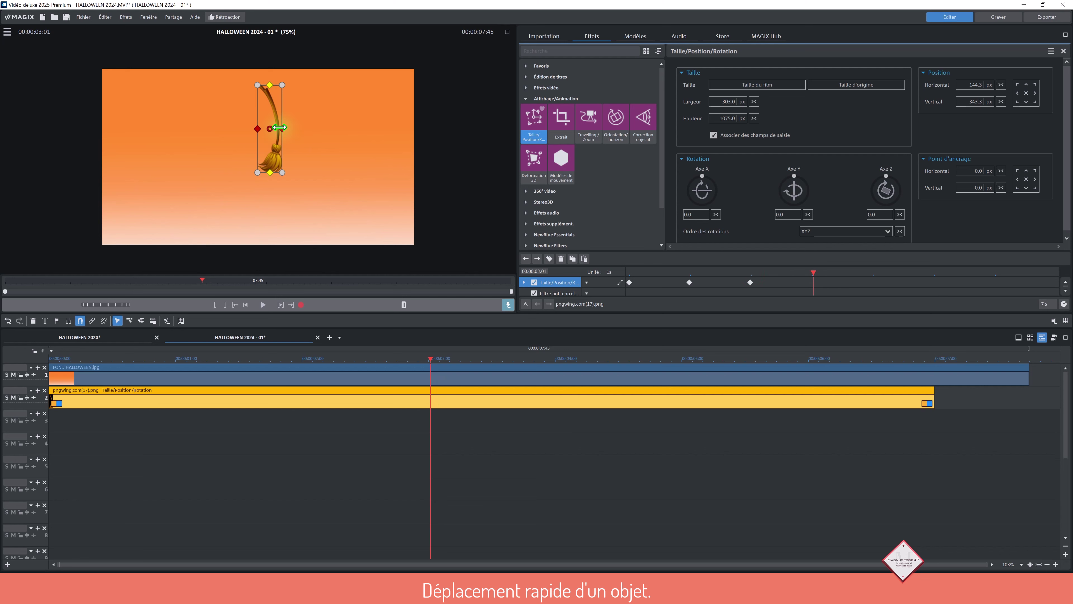
left_click_drag(276, 127, 328, 124)
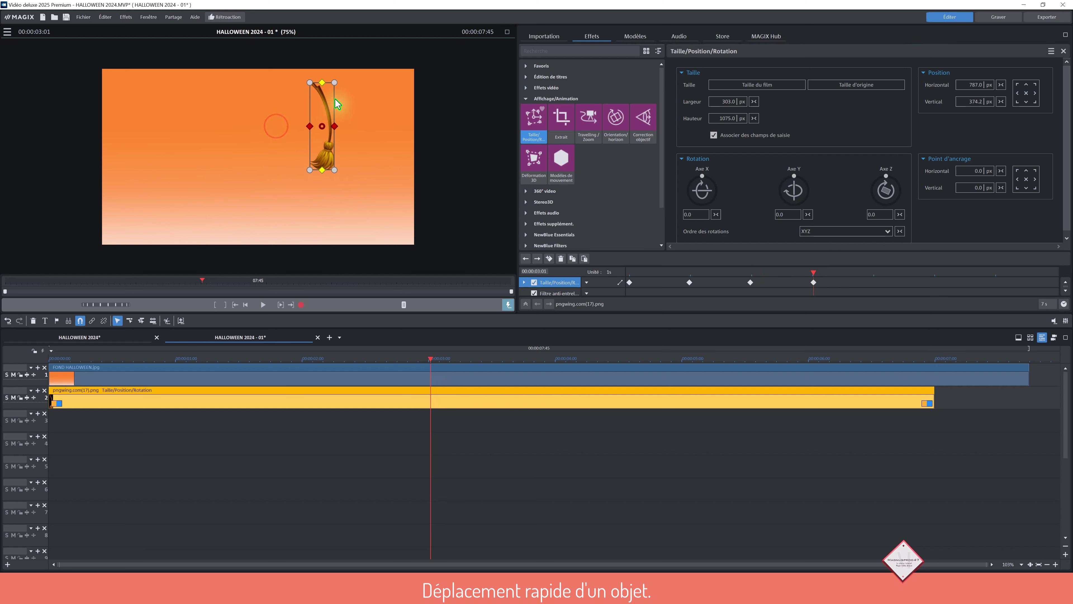
- Keyframe the broom lower, farther right and about 395 px wide at about 4:00, and outside the picture's right edge at 5:15
left_click_drag(813, 272, 873, 273)
left_click_drag(324, 146, 359, 168)
left_click_drag(372, 111, 396, 121)
left_click(950, 273)
left_click_drag(355, 227, 448, 172)
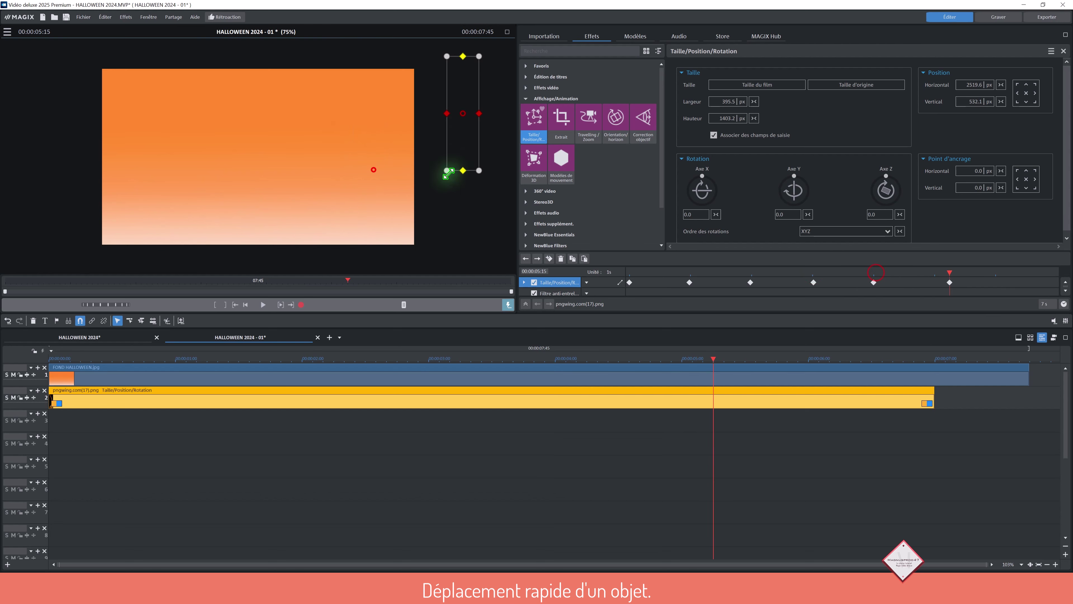
- Play back the broom's flight across the picture from the clip's start
left_click_drag(950, 271, 446, 267)
left_click(258, 306)
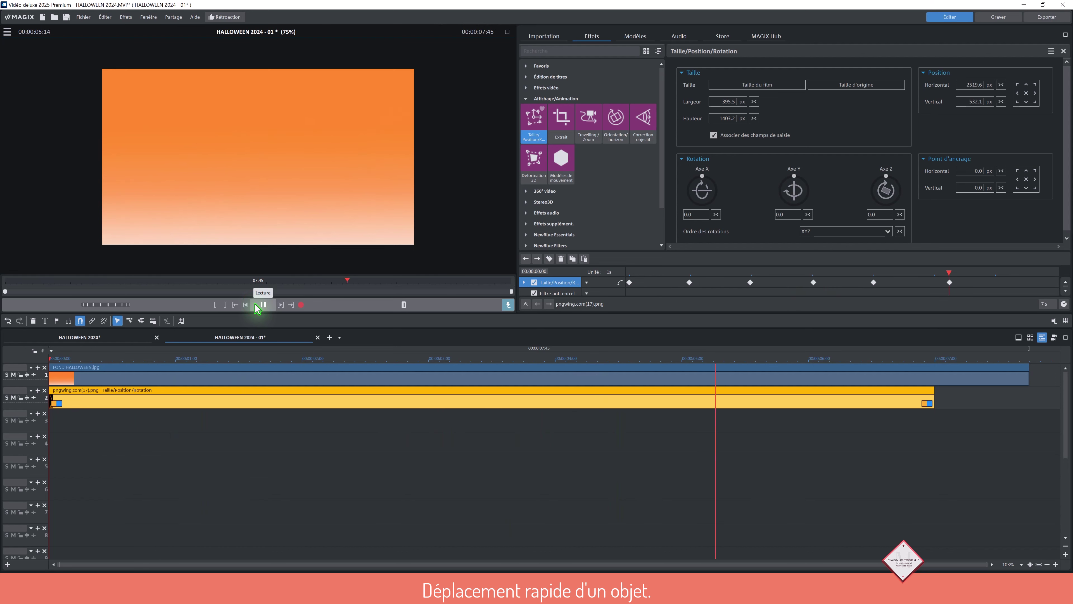
left_click(263, 304)
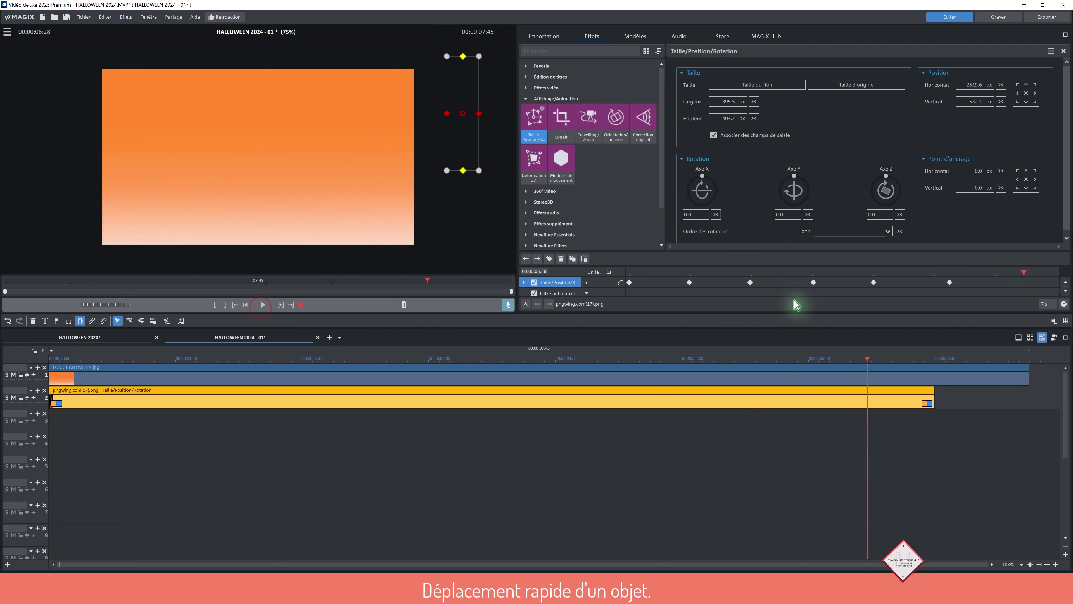
- Move the broom's keyframes closer to the clip's start to speed up its flight, and play it back from the beginning
left_click_drag(689, 282, 655, 282)
left_click(750, 282)
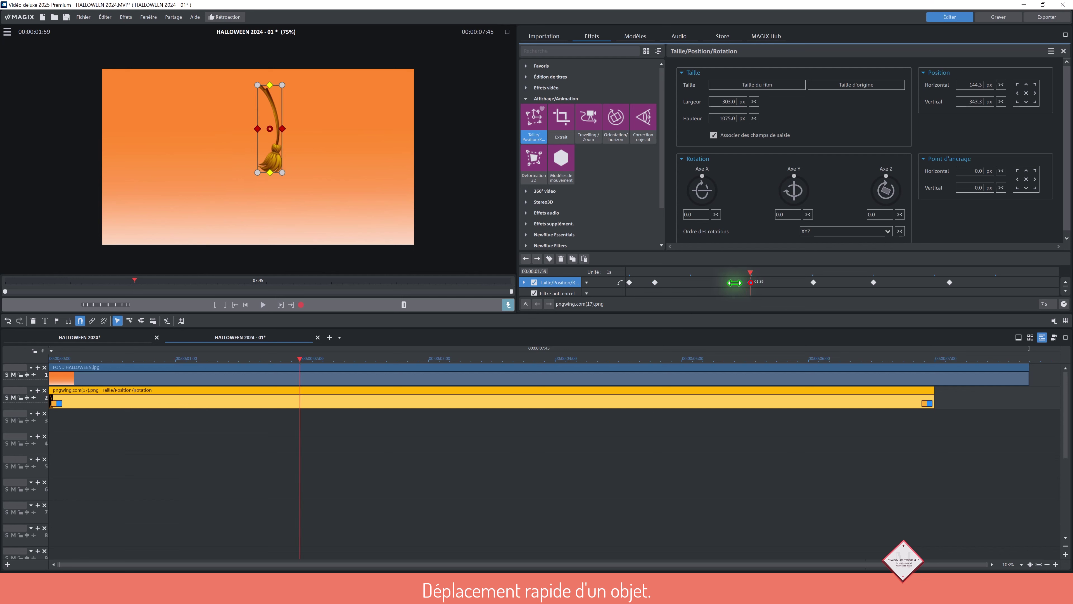
left_click(677, 282)
left_click_drag(813, 283, 702, 284)
left_click_drag(870, 283, 727, 289)
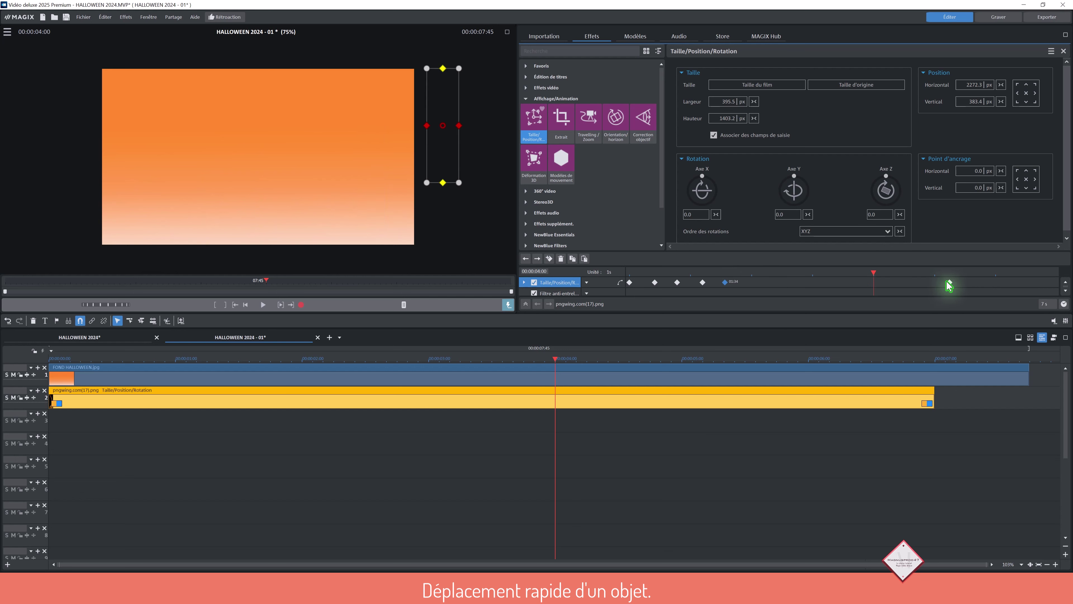
left_click_drag(949, 286, 867, 287)
left_click_drag(947, 273, 629, 273)
left_click(261, 305)
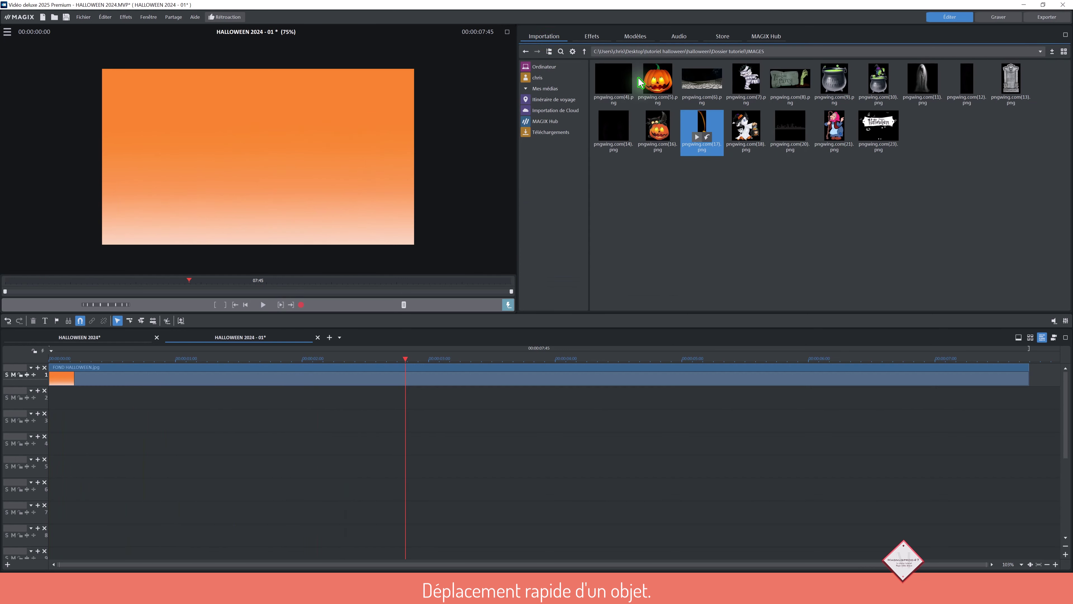
- Place the green-screen bats video from the VIDEO CHAUVE SOURIS folder at the start of track 2
left_click(584, 52)
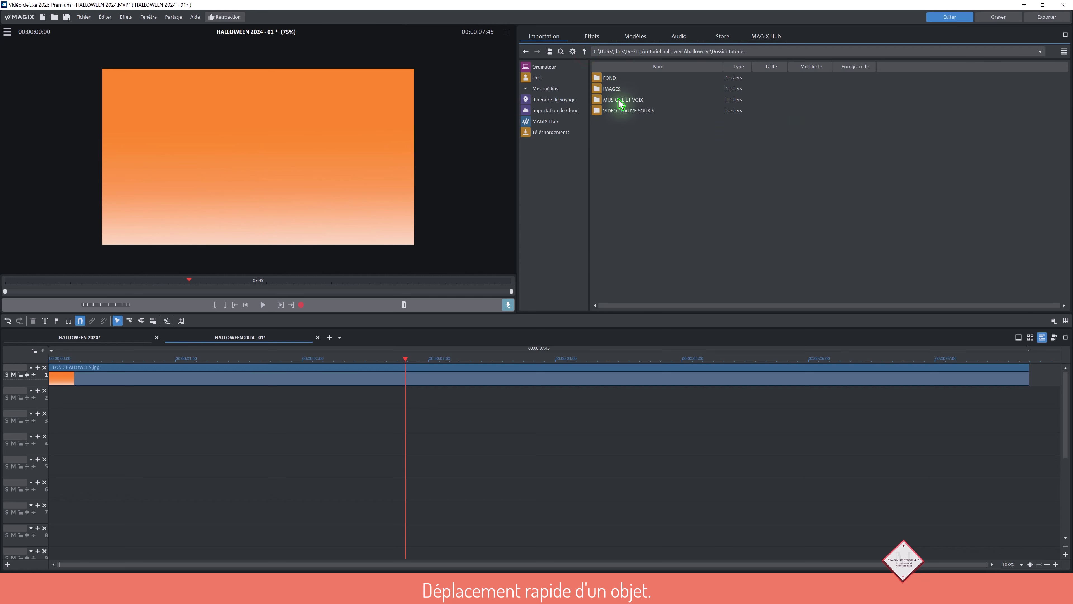
double_click(620, 111)
left_click(617, 77)
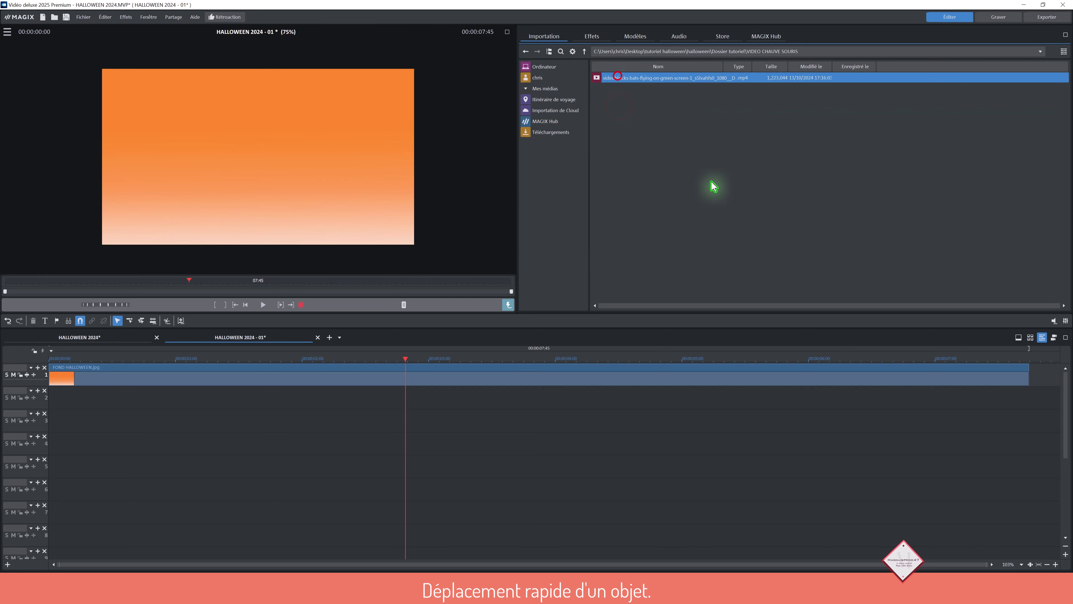
left_click_drag(630, 81, 313, 426)
left_click(620, 328)
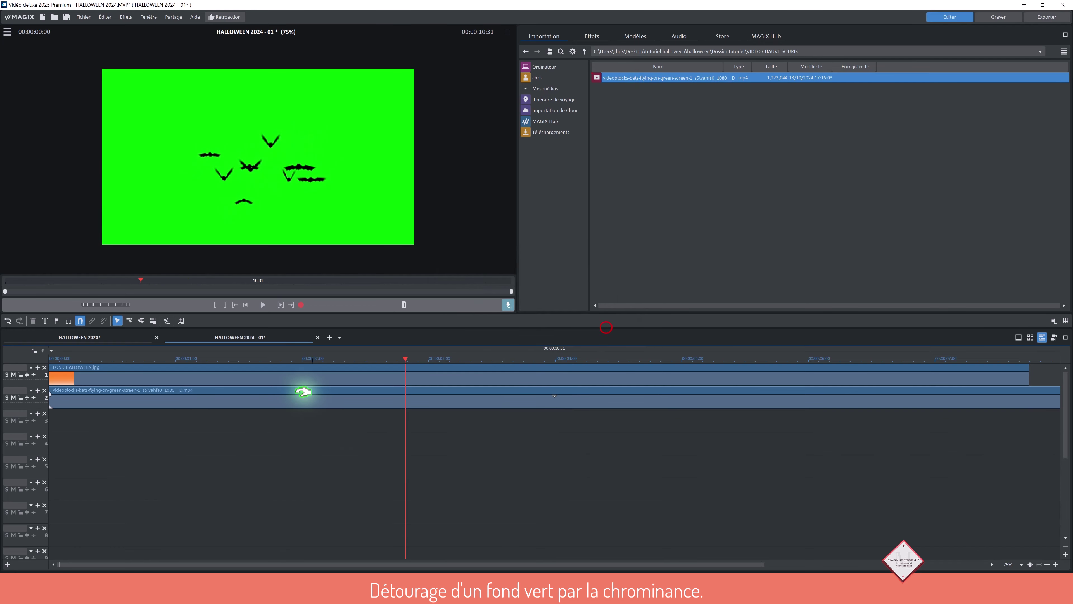
- Key out the bats clip's green background with the Chrominance effect's colour-range masking, sampling the green in the picture
left_click(300, 390)
left_click(592, 36)
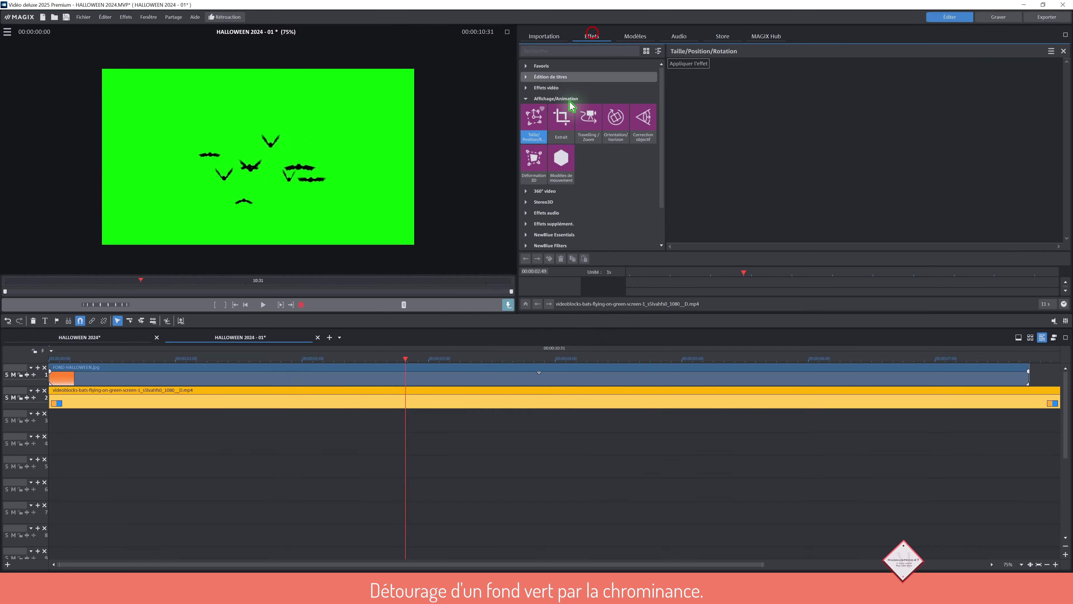
left_click(556, 88)
left_click(643, 121)
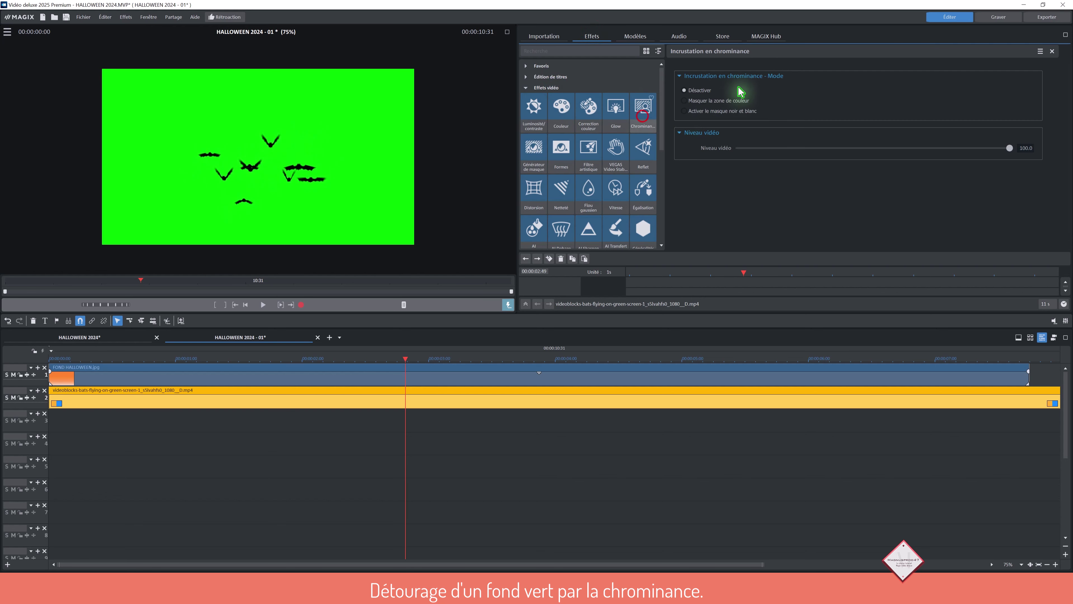
left_click(685, 101)
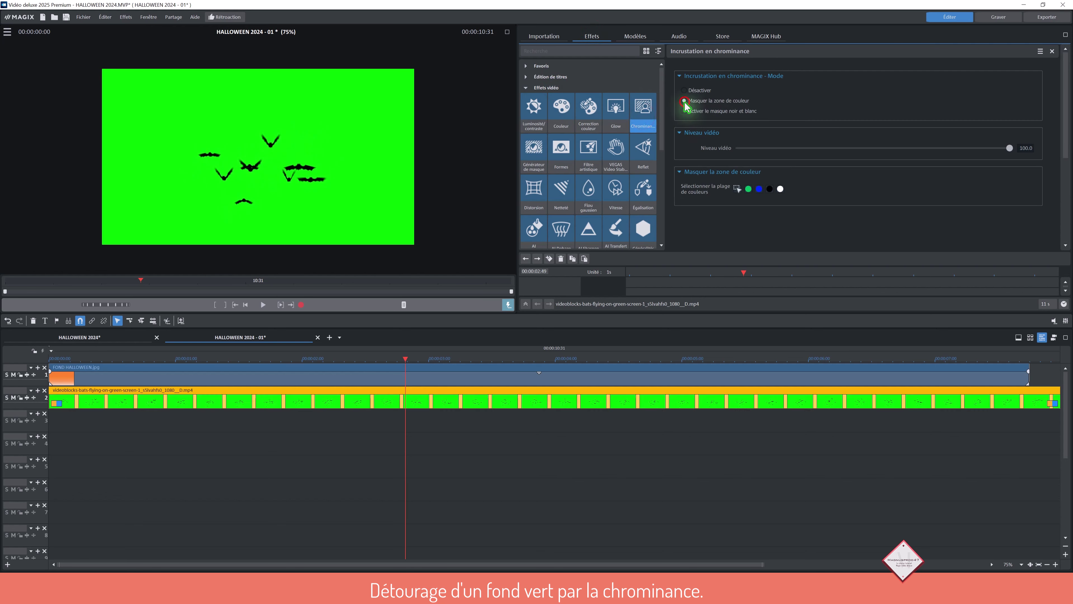
left_click(737, 189)
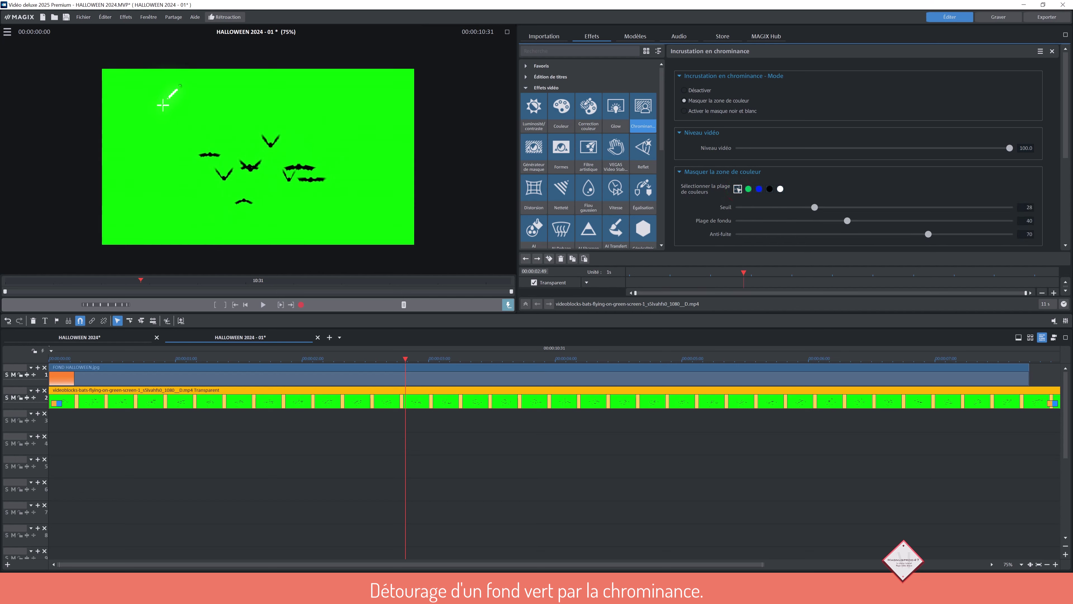
left_click_drag(113, 84, 251, 128)
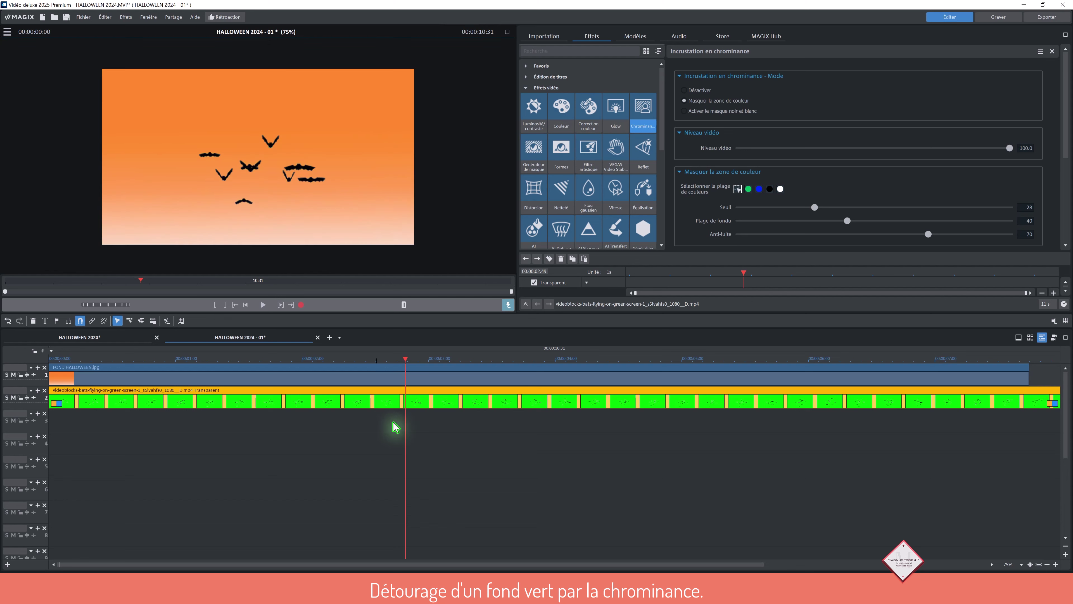
left_click(466, 457)
- Apply Taille/Position/Rotation to the bats clip and set its width to 2660 px
left_click(199, 397)
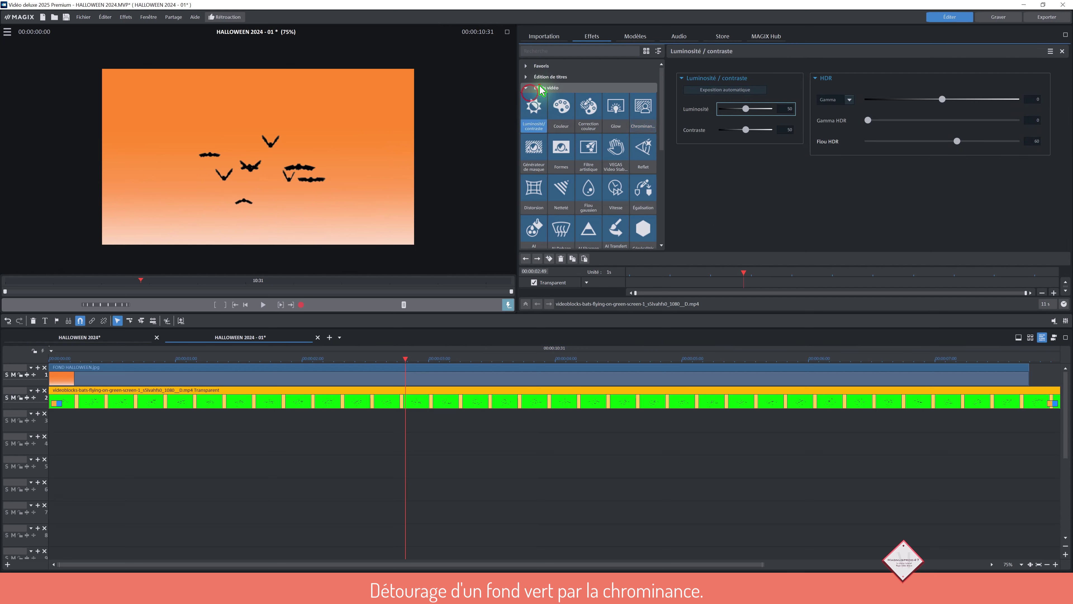
left_click(525, 88)
left_click(549, 98)
left_click(541, 126)
left_click(694, 74)
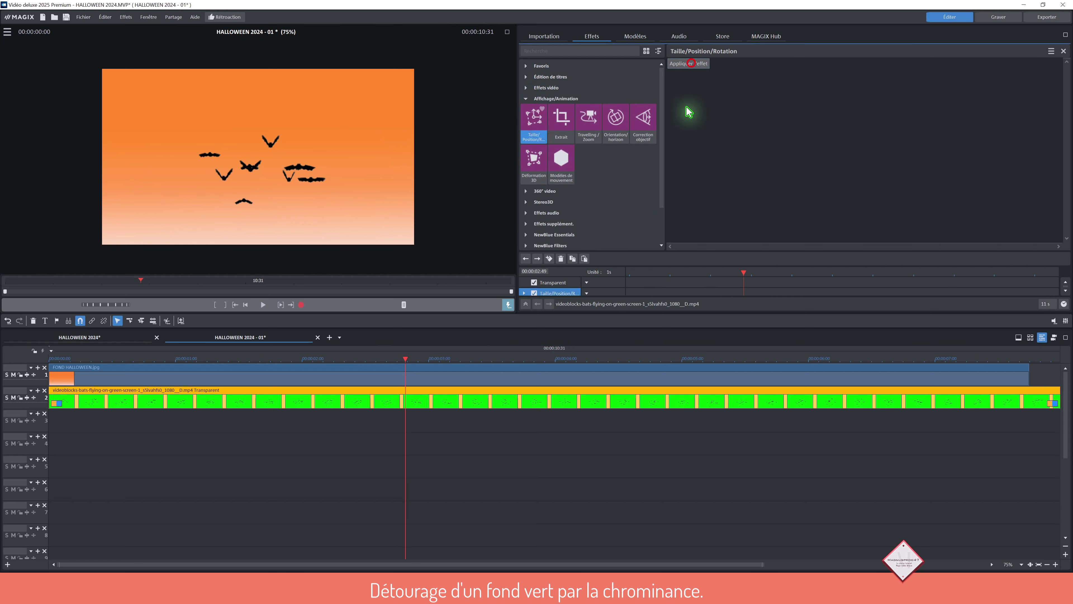
left_click(719, 102)
type("2660")
key("Return")
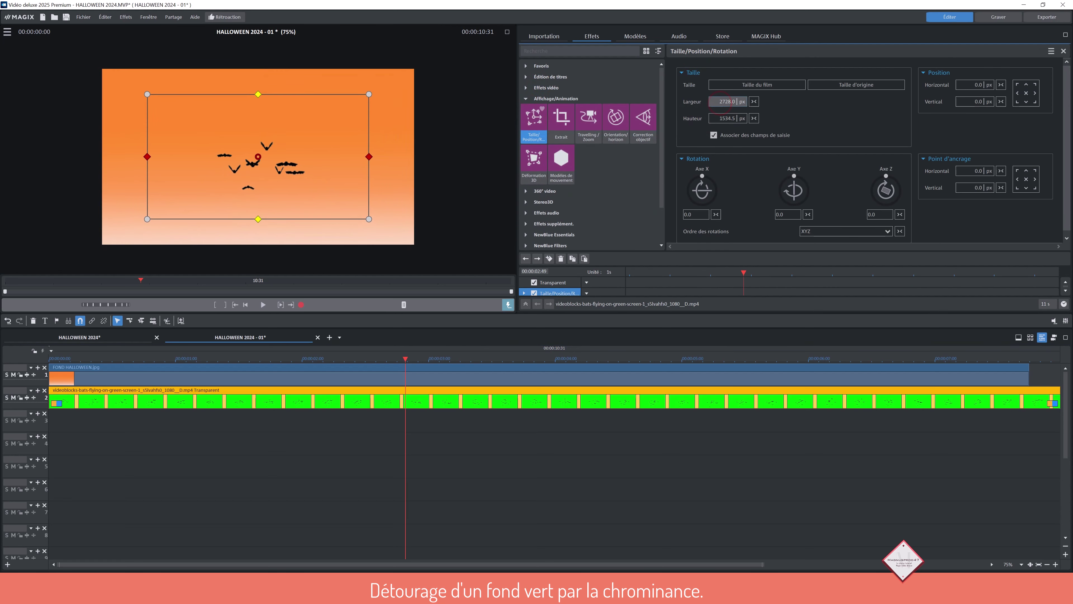
- Move the bats up to about 72 px horizontally and 515 px vertically, and shrink the clip to about 2432 px wide
left_click_drag(249, 161, 265, 118)
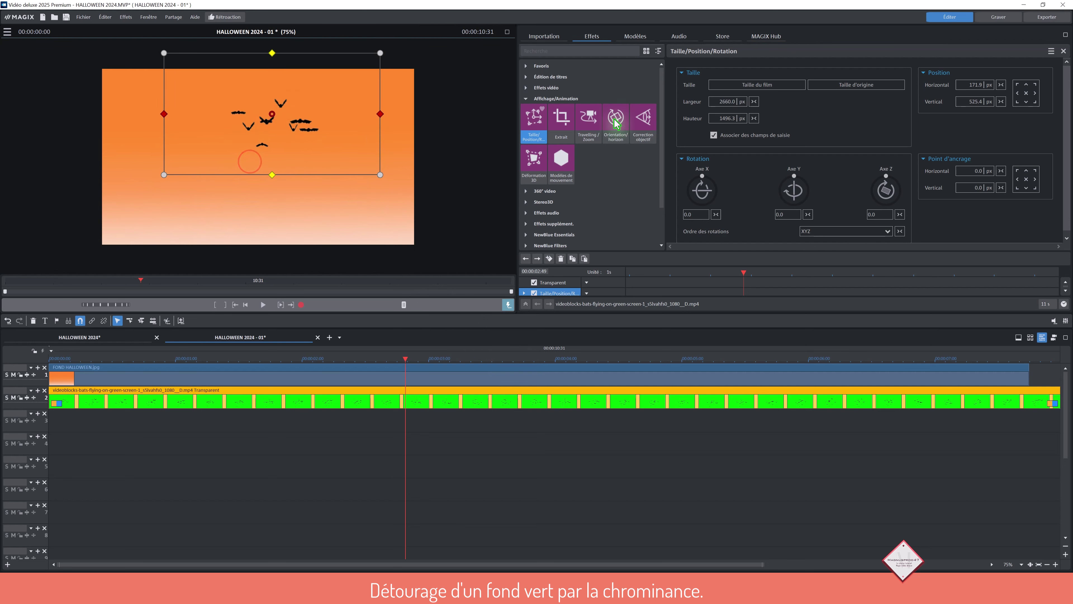
left_click_drag(723, 100, 621, 203)
left_click_drag(276, 137, 268, 136)
- Place the graveyard scenery image pngwing.com(6).png from the IMAGES folder at the start of track 3
left_click(544, 36)
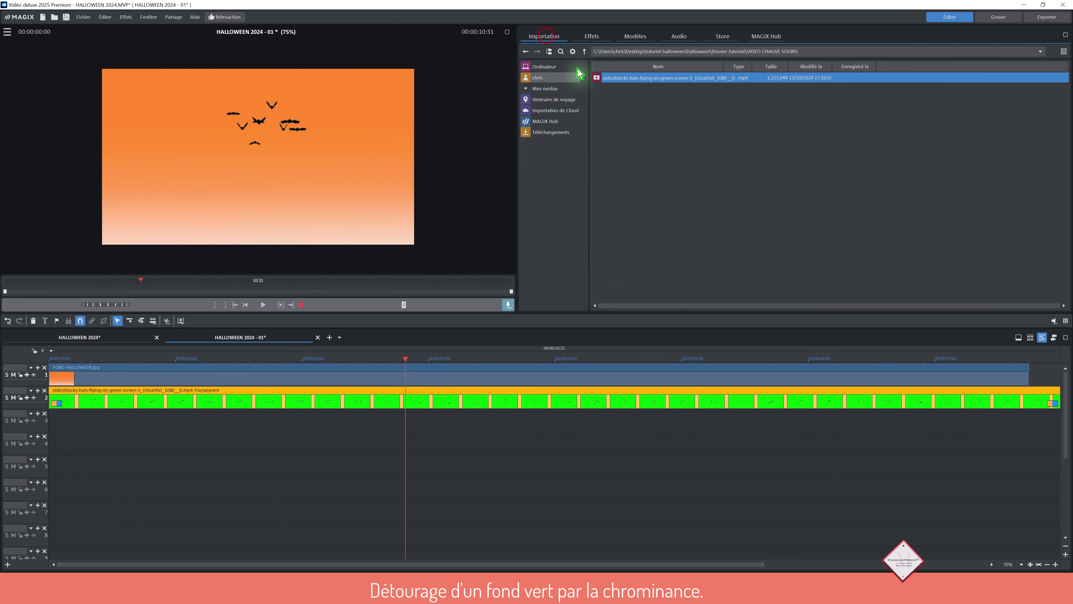
left_click(584, 52)
double_click(618, 90)
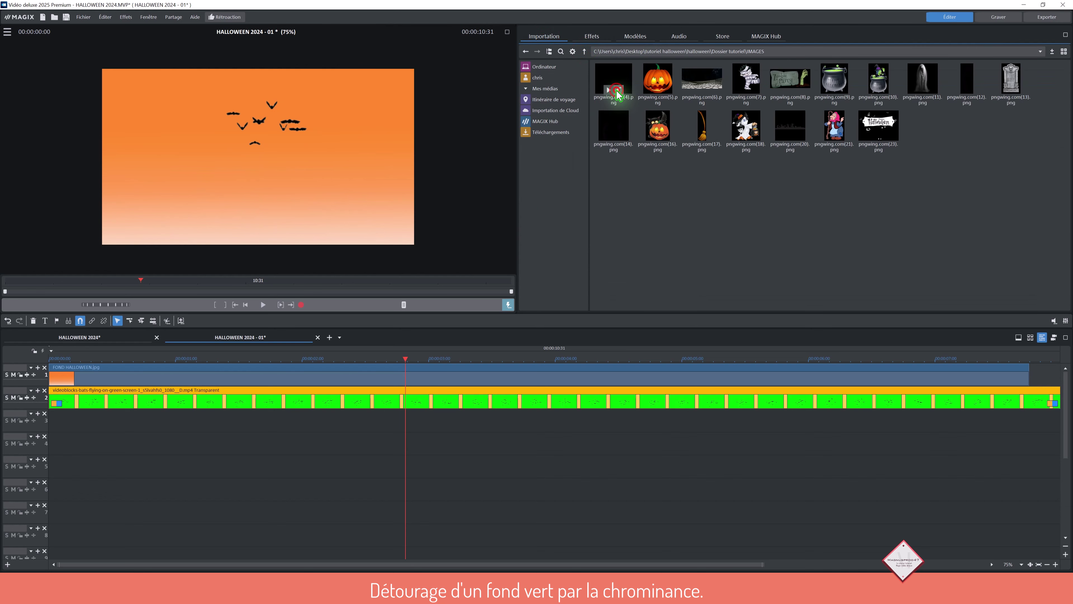
left_click_drag(697, 77, 91, 421)
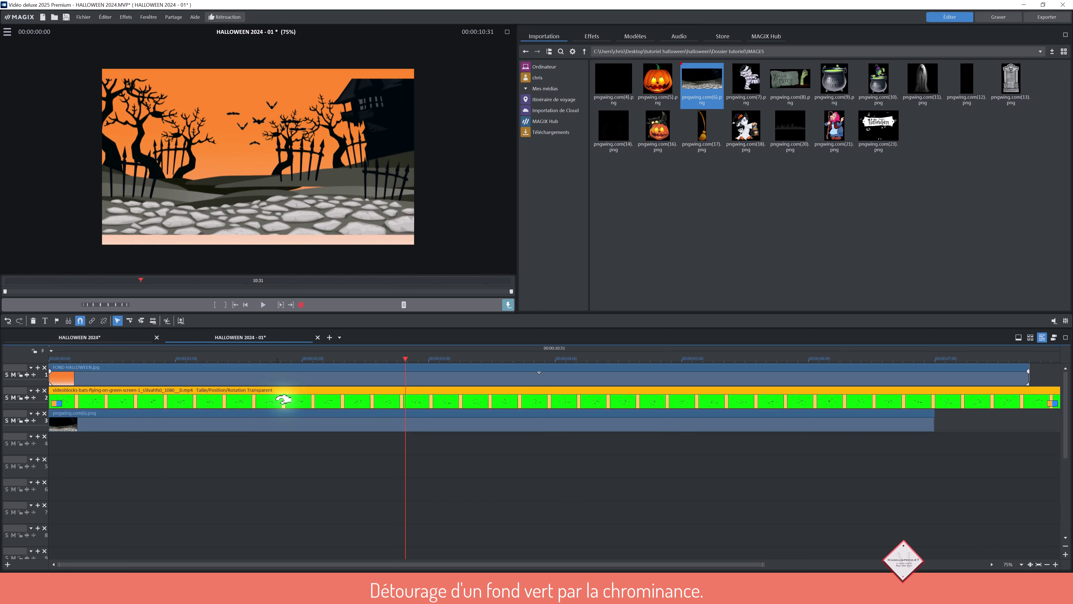
- Move the bats higher and farther left in the sky, and make the graveyard image fill the whole picture
left_click(591, 36)
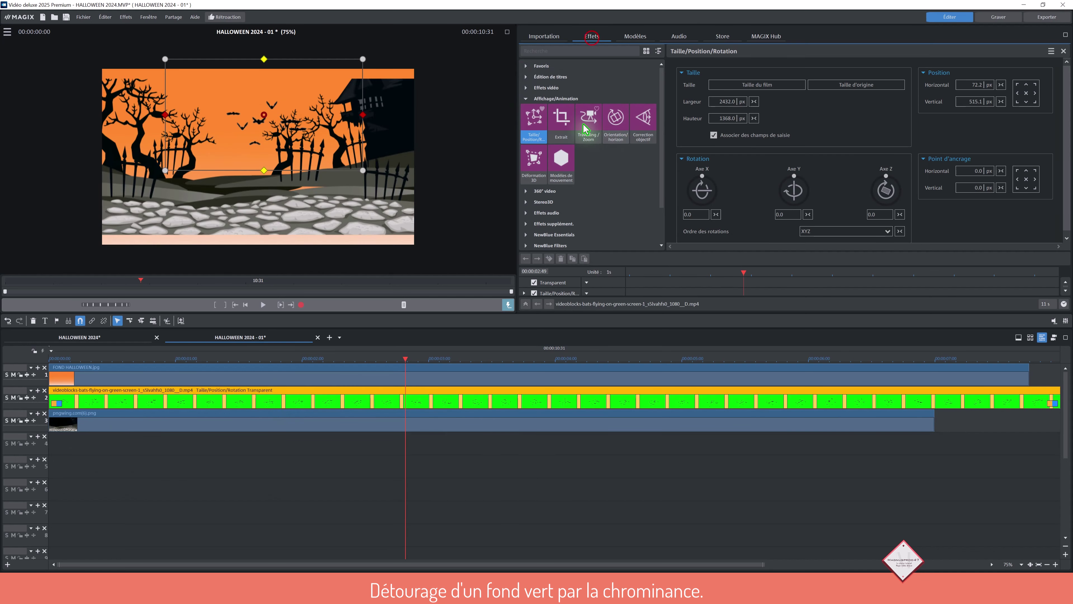
left_click_drag(283, 101, 251, 72)
left_click(512, 498)
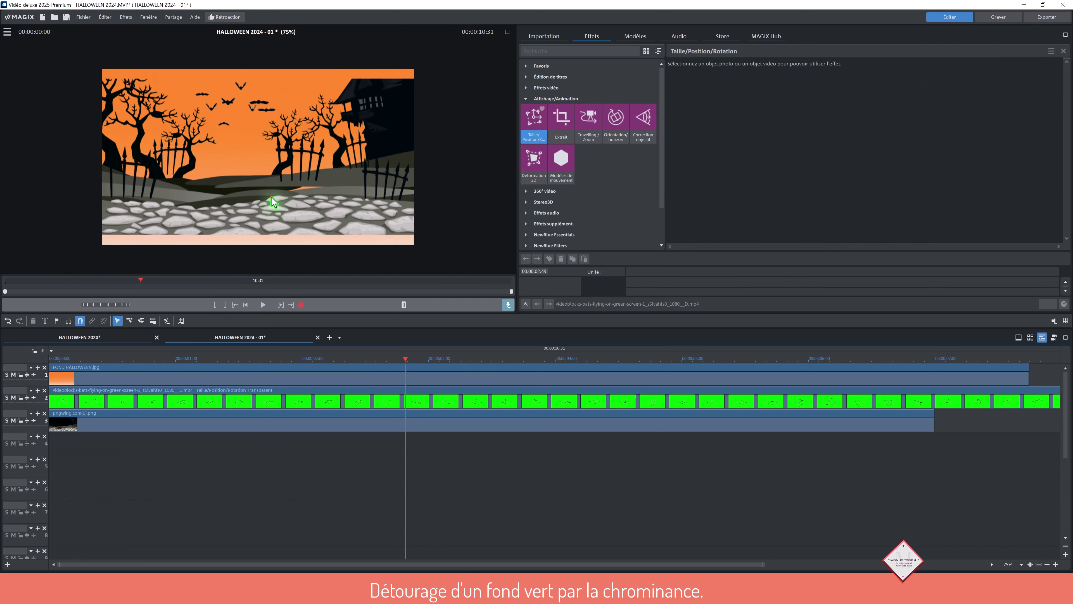
left_click(266, 422)
key("alt+b")
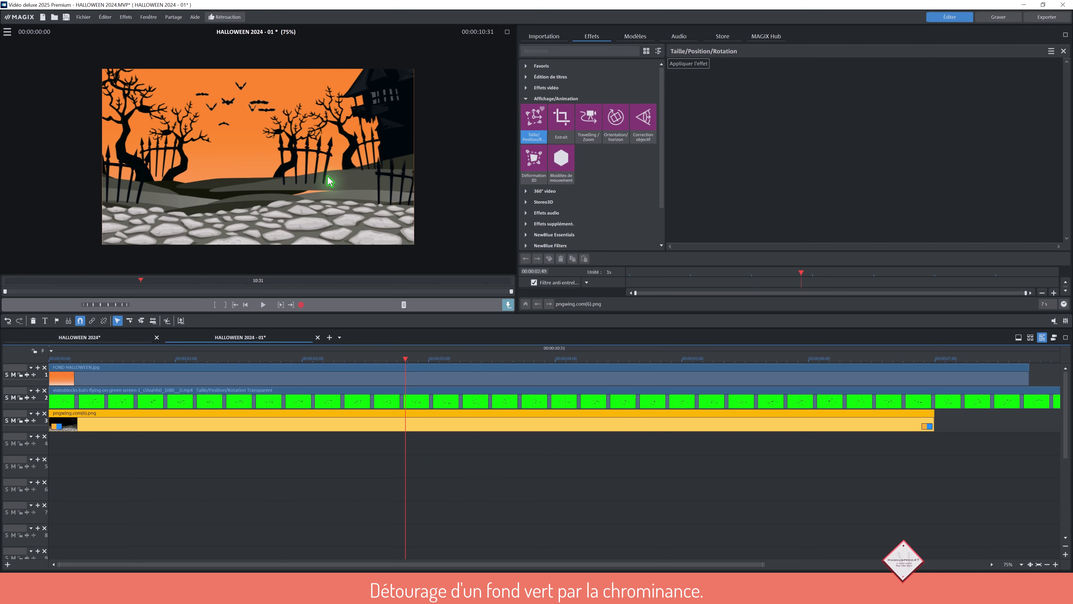
- Compare with the HALLOWEEN 2024 project, return to HALLOWEEN 2024 - 01, add layer mask 01 on track 4 and invert it to darken the edges
left_click(117, 337)
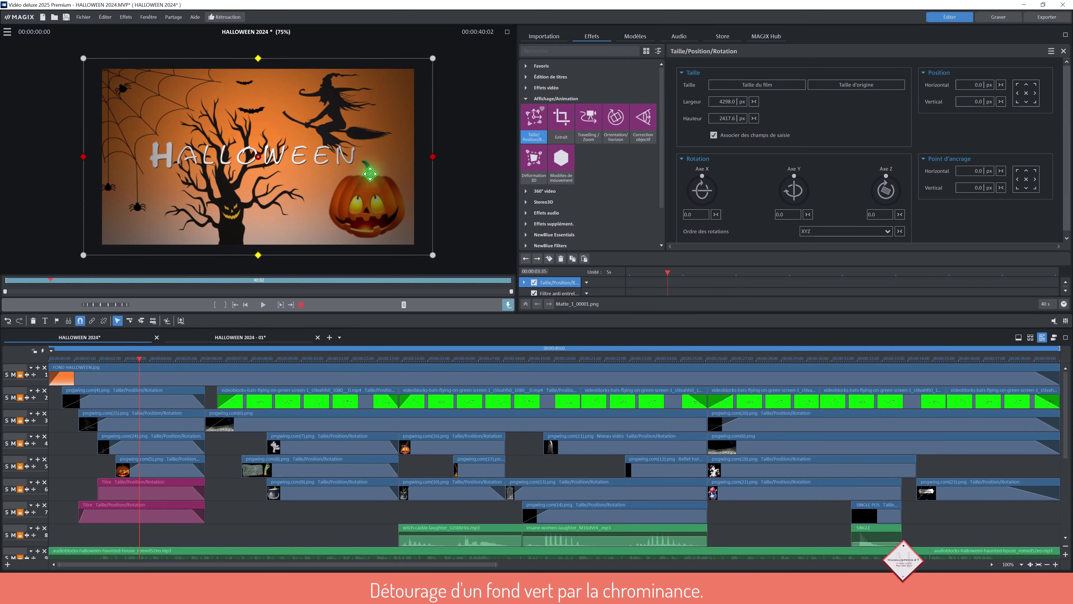
left_click(266, 339)
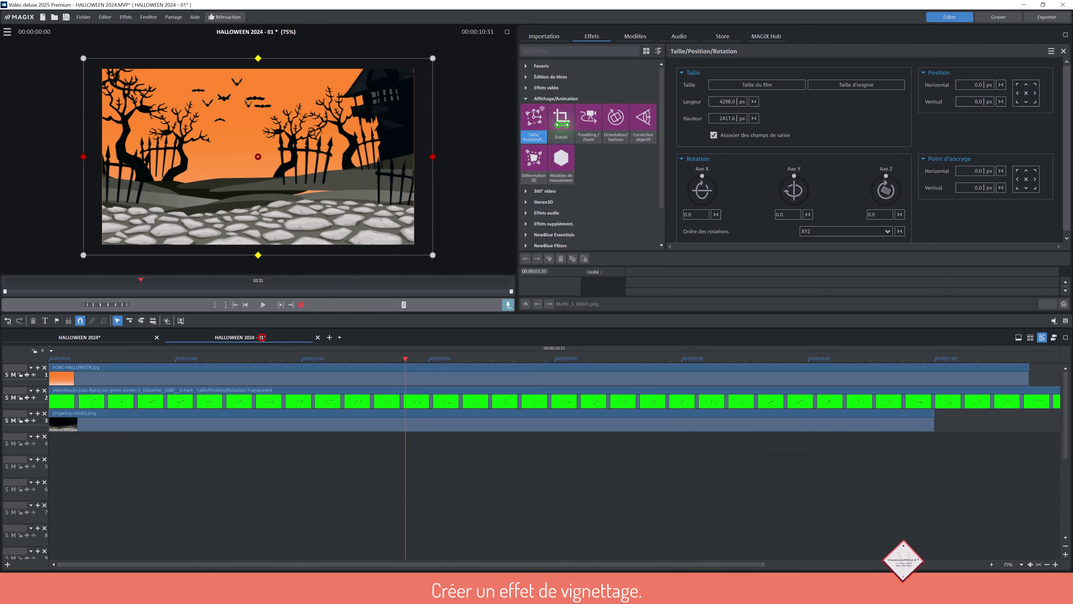
left_click(636, 36)
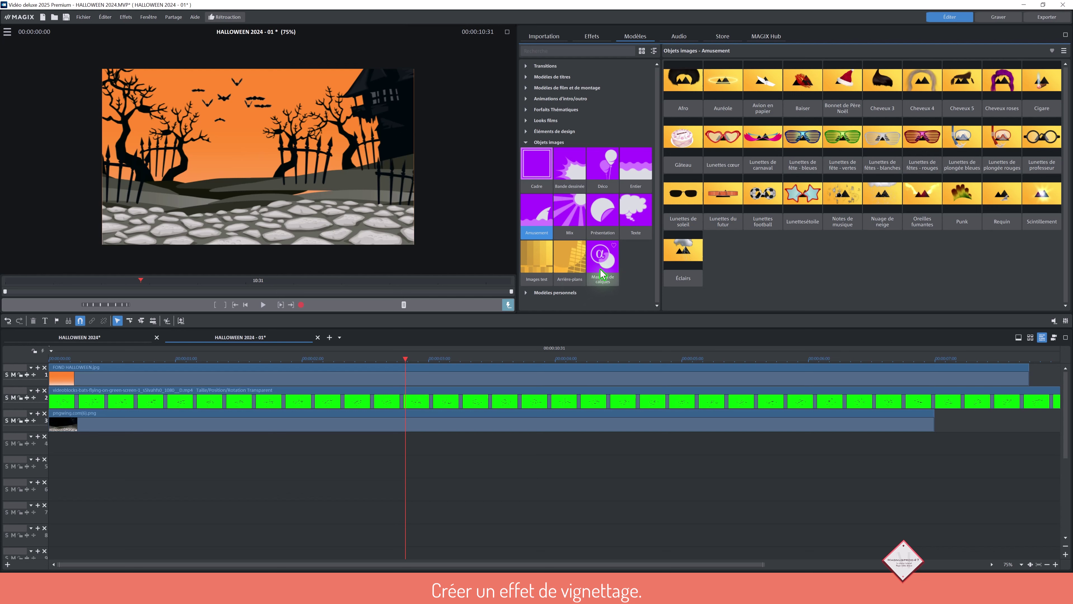
left_click(610, 276)
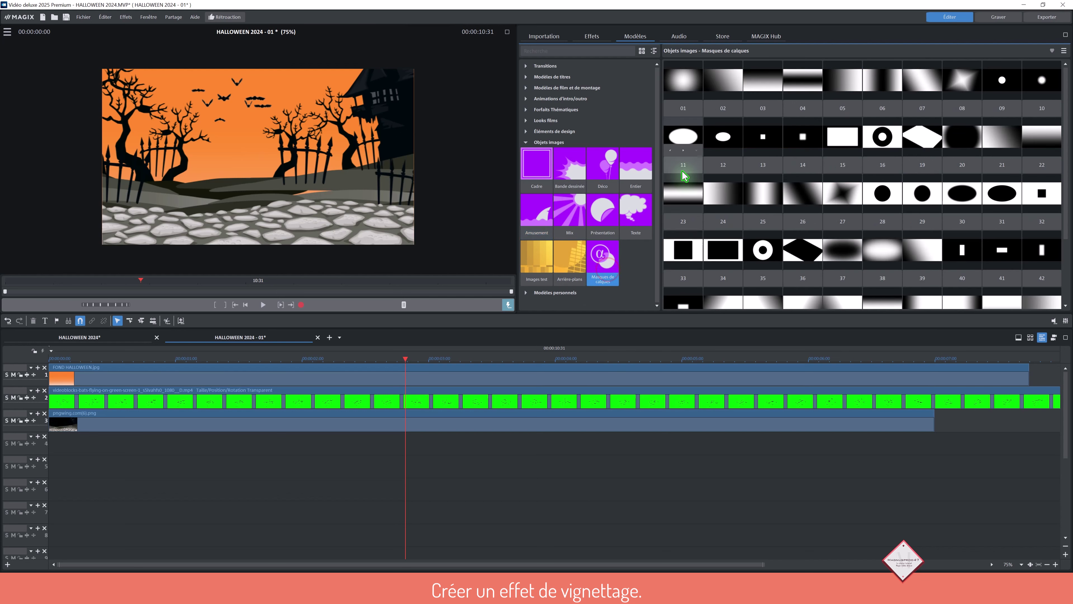
left_click_drag(685, 92, 63, 447)
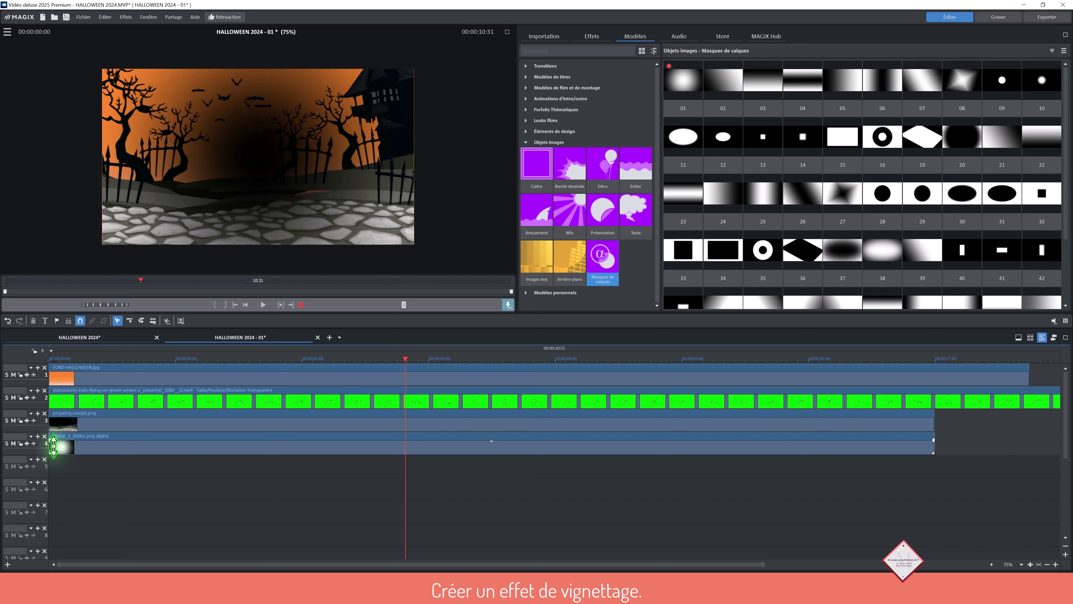
left_click(55, 444)
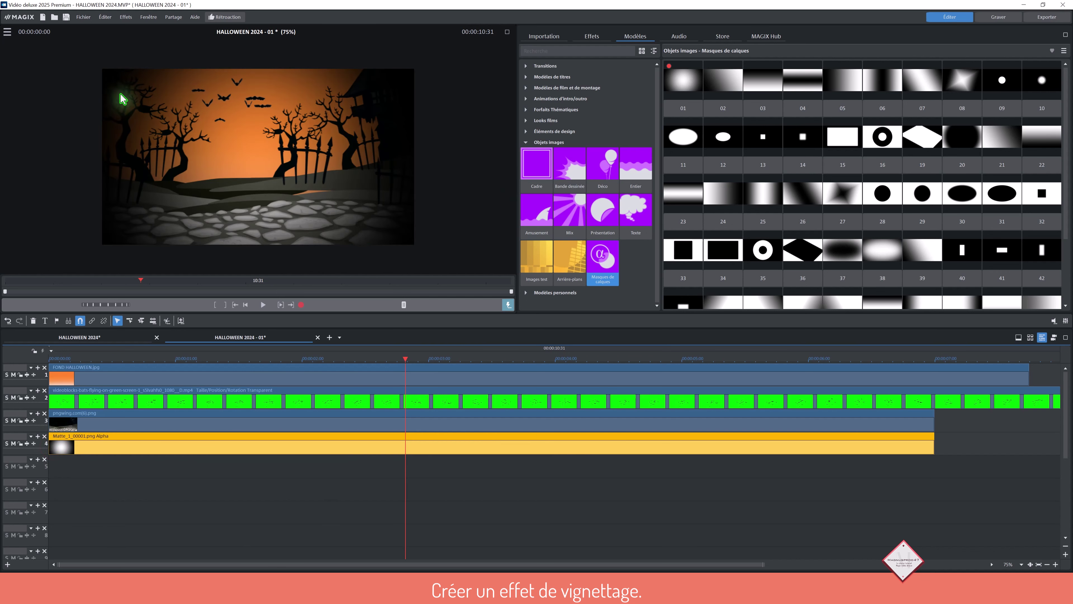
- Soften the vignette by lowering the mask's video level to 65.9 in the Chrominance effect
left_click(582, 39)
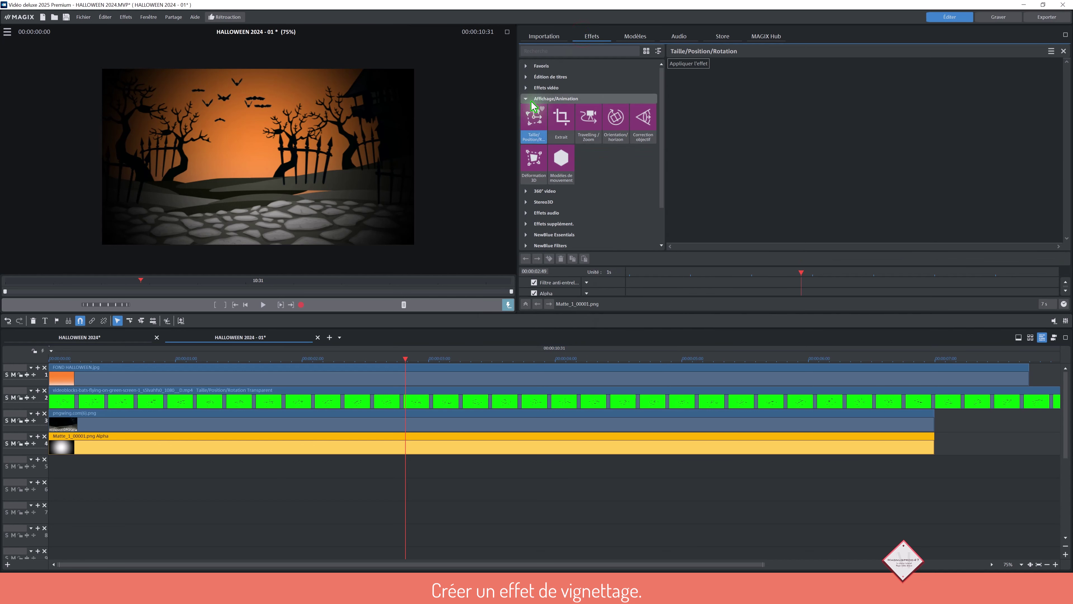
left_click(531, 100)
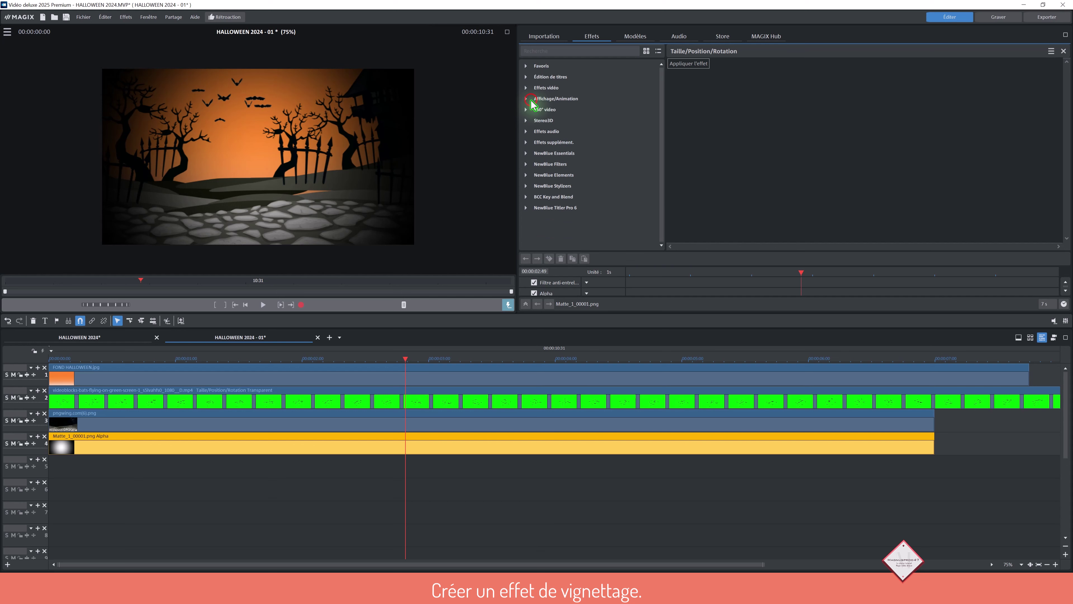
left_click(540, 88)
left_click(645, 127)
left_click_drag(1009, 148, 953, 161)
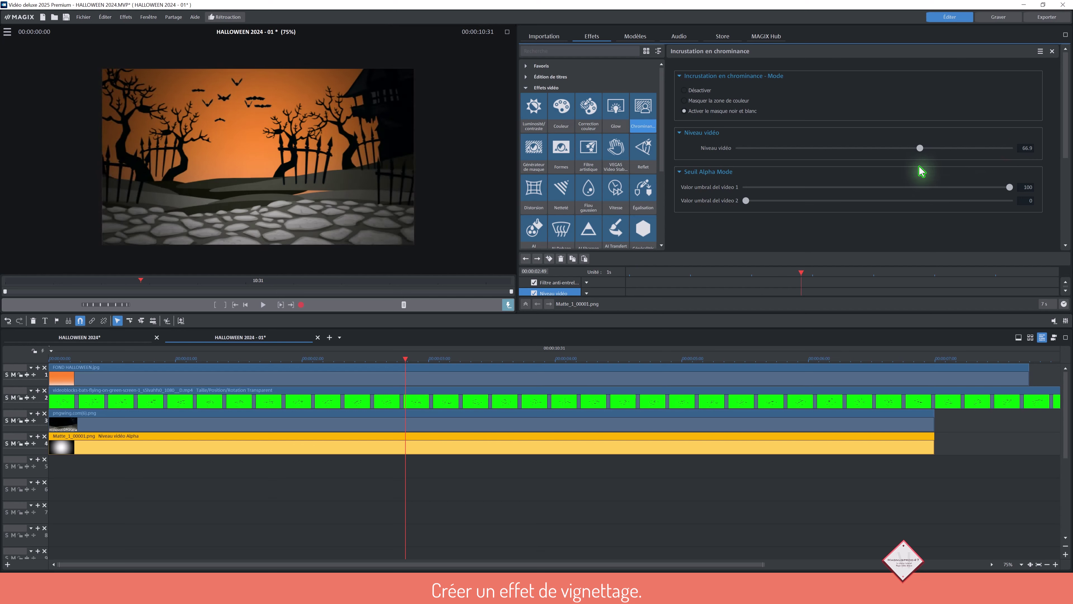
- Apply Taille/Position/Rotation to the vignette mask and enlarge it to about 4230 px wide with linked proportions
left_click(541, 88)
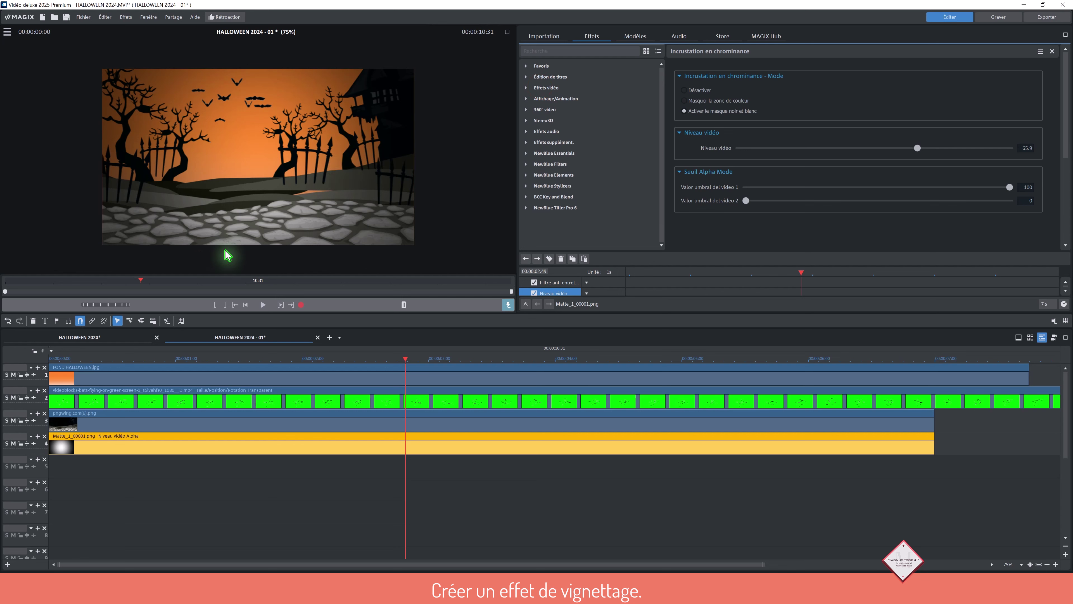
left_click(554, 98)
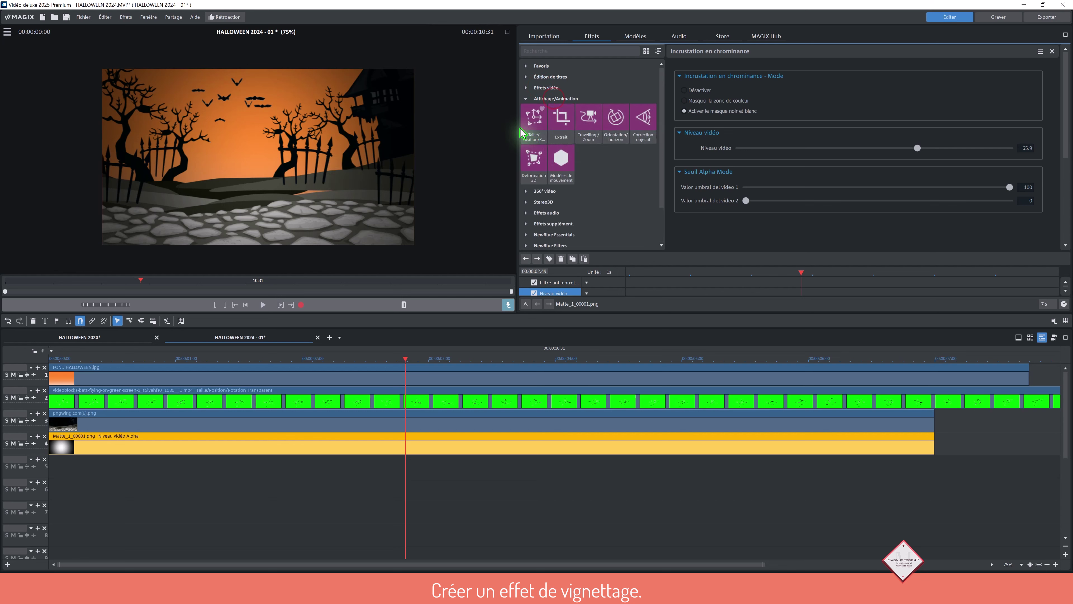
left_click(535, 122)
left_click(693, 64)
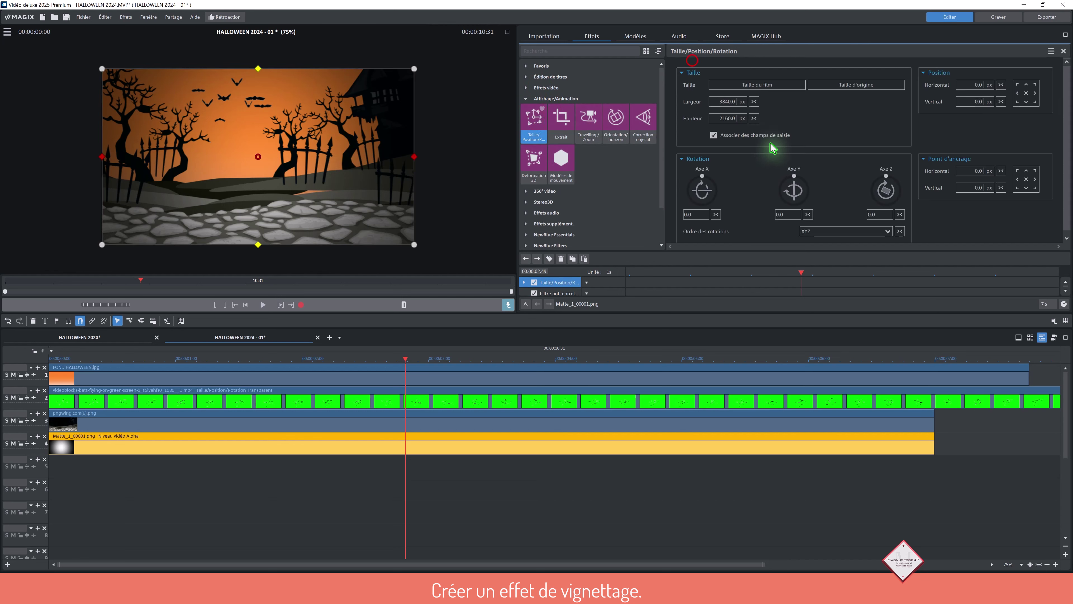
left_click_drag(730, 101, 739, 18)
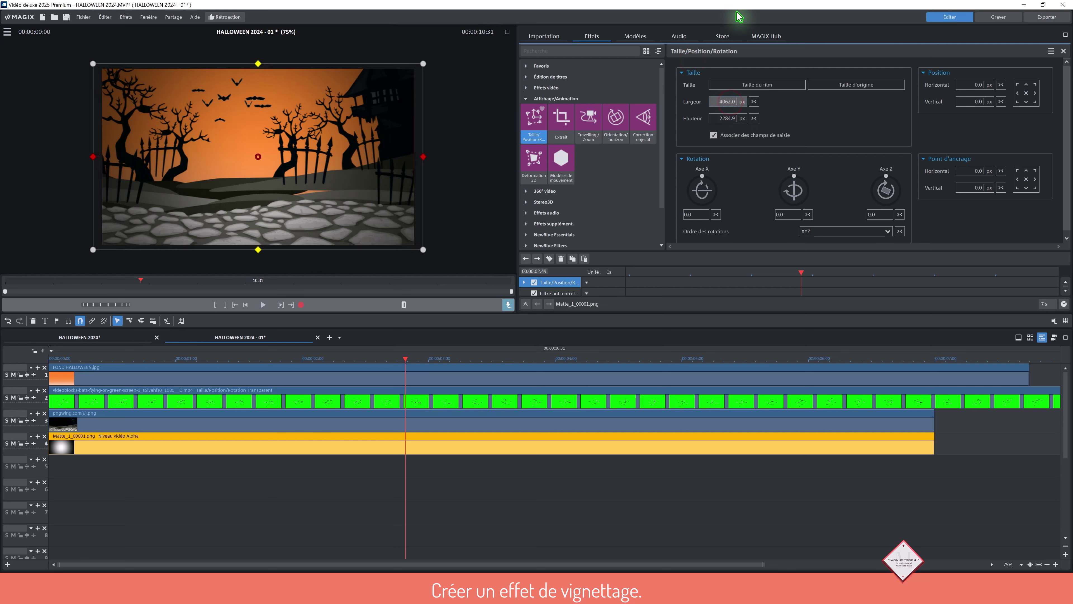
left_click_drag(720, 99, 725, 42)
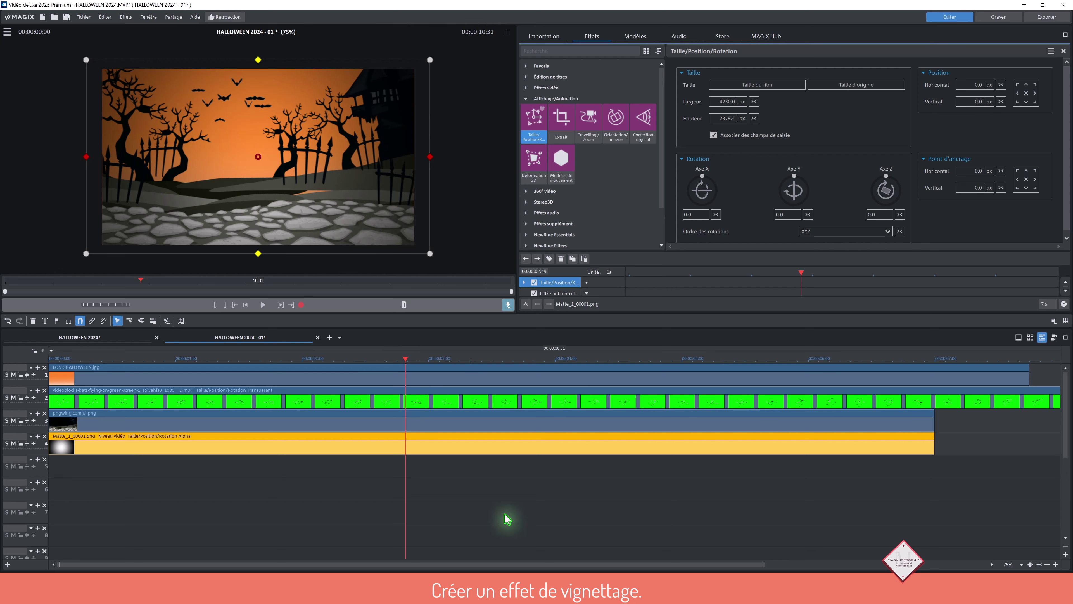
- Deselect the mask and maximize the preview monitor to examine the vignette over the scene
left_click(526, 522)
left_click(507, 31)
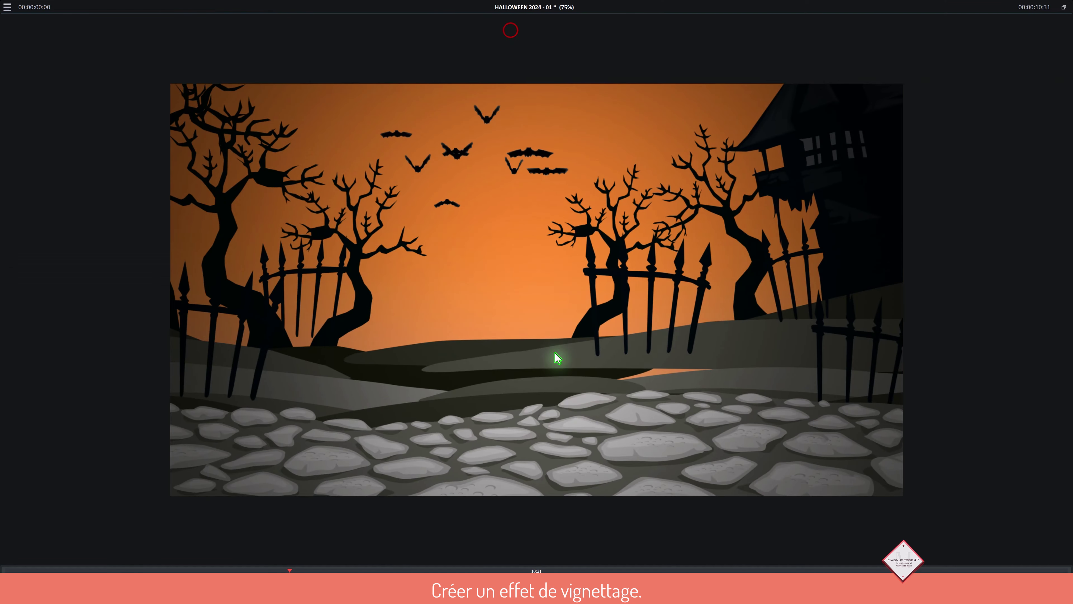